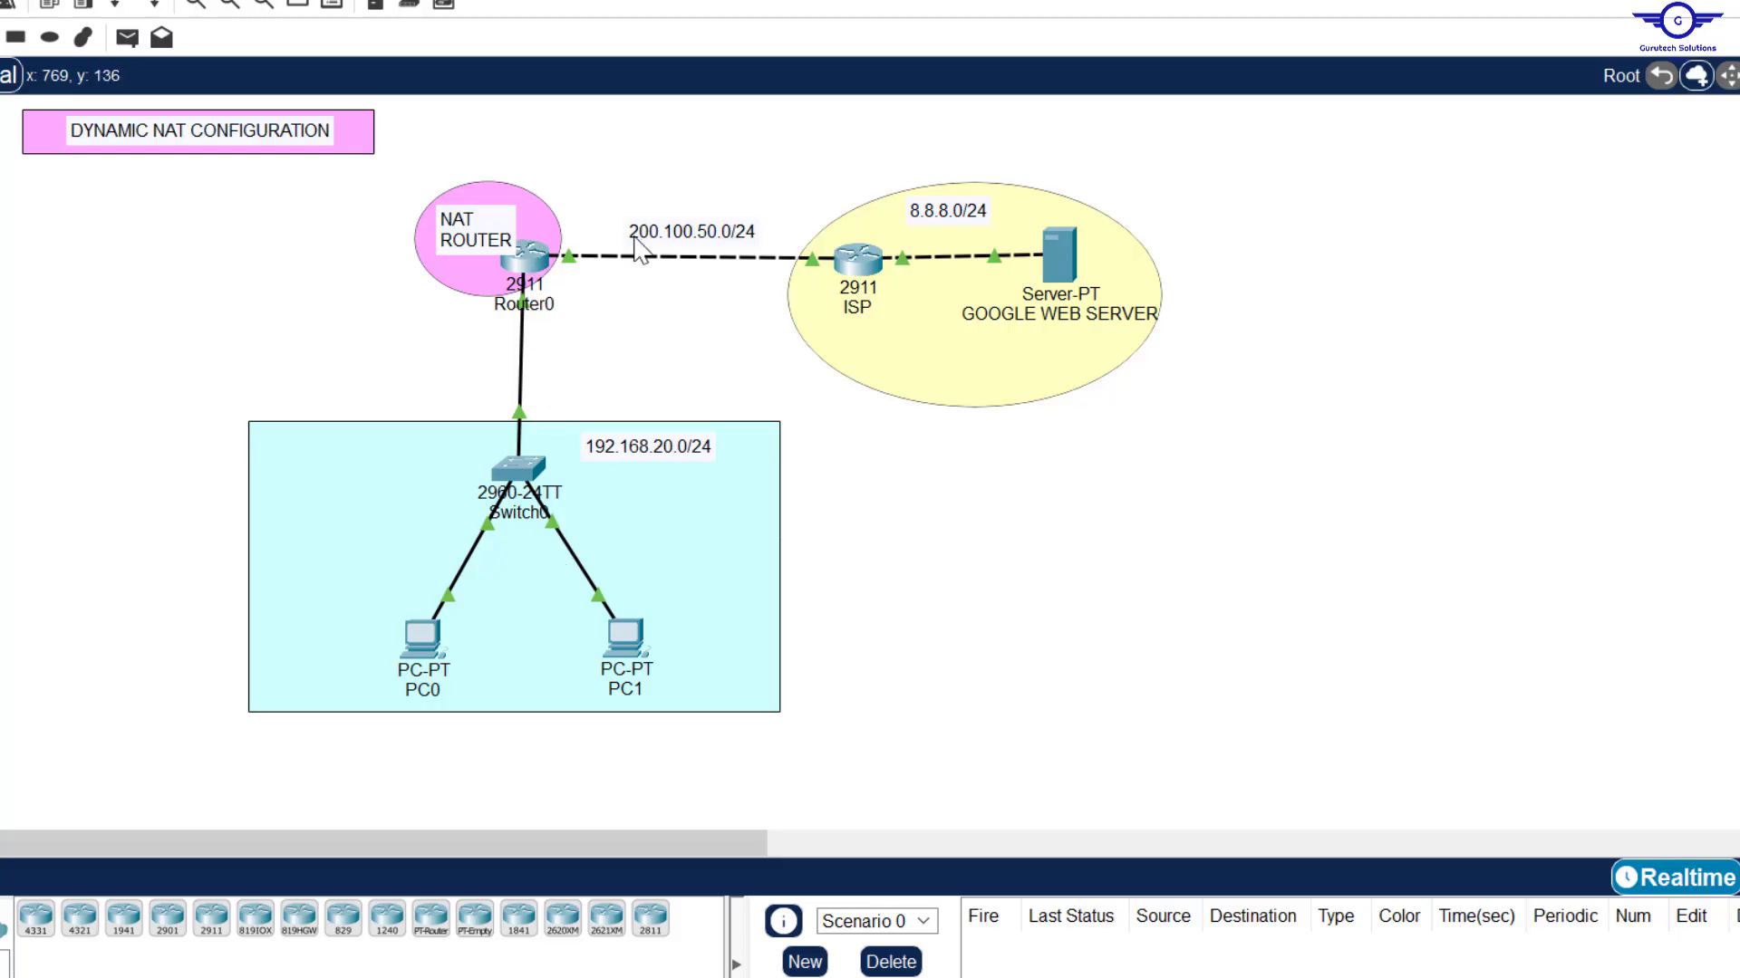
# Step: Nudge the 200.100.50.0/24, 192.168.20.0/24 and NAT ROUTER labels, and shift the ISP/Google server group slightly right
pyautogui.moveTo(684, 238); pyautogui.dragTo(669, 228)
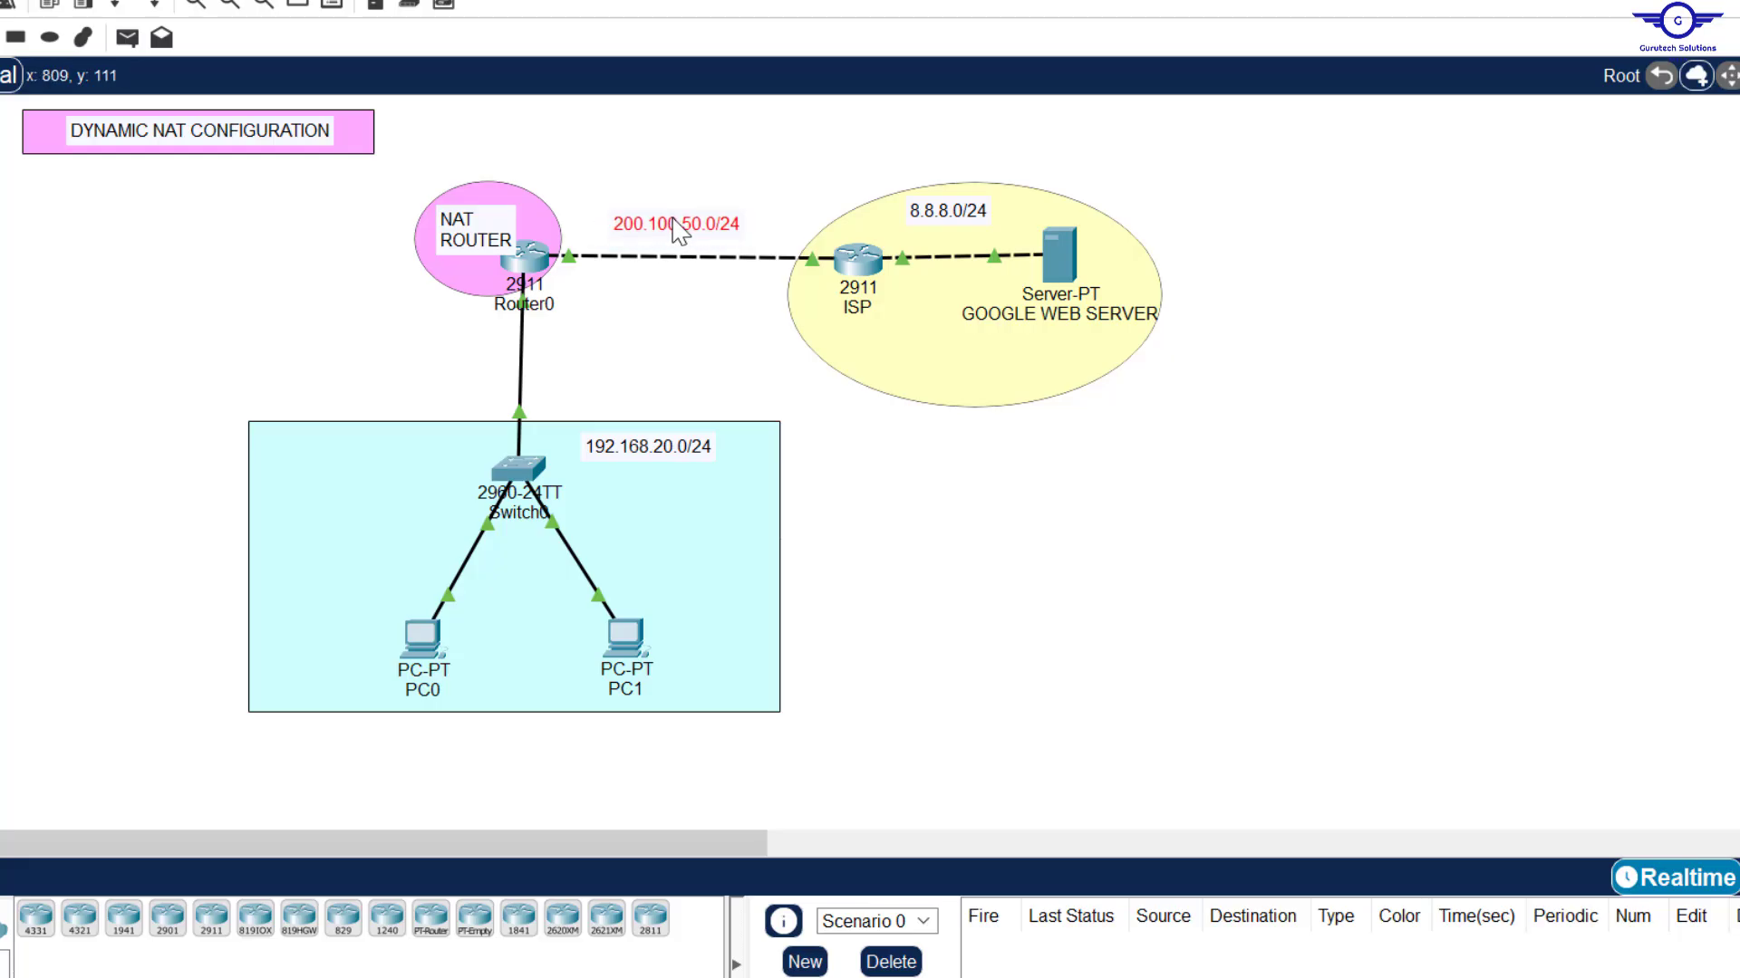
pyautogui.click(687, 348)
pyautogui.moveTo(694, 152); pyautogui.dragTo(1204, 388)
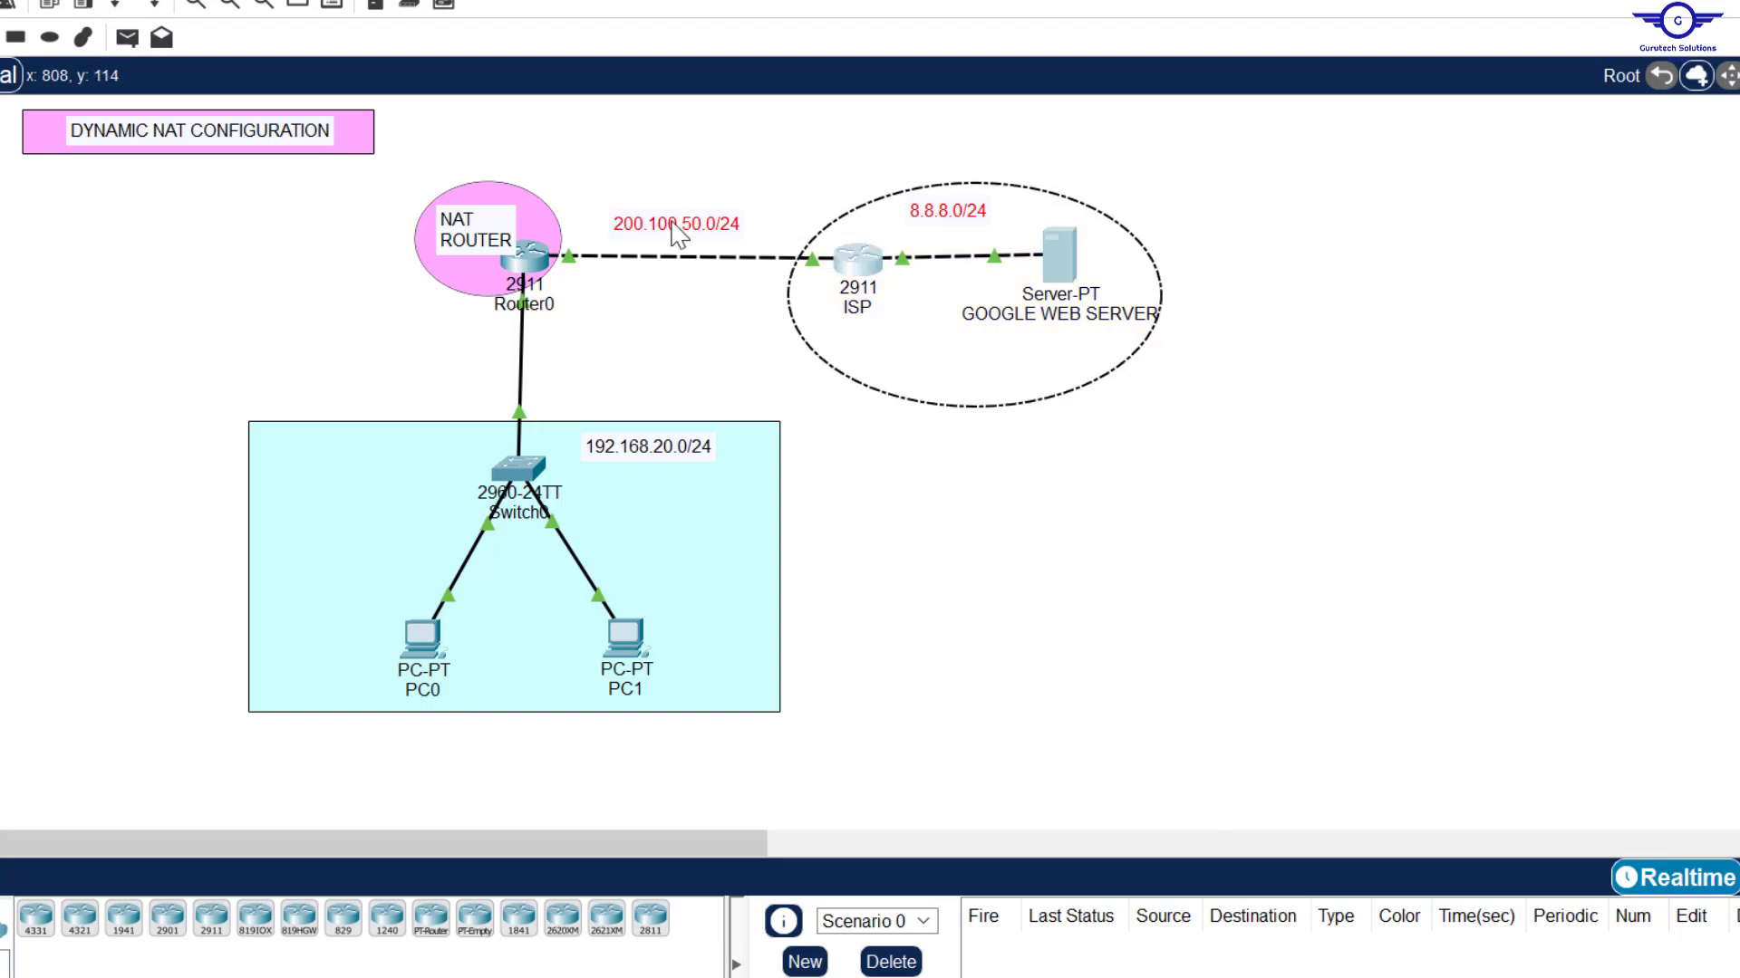
pyautogui.moveTo(697, 234); pyautogui.dragTo(690, 237)
pyautogui.click(685, 355)
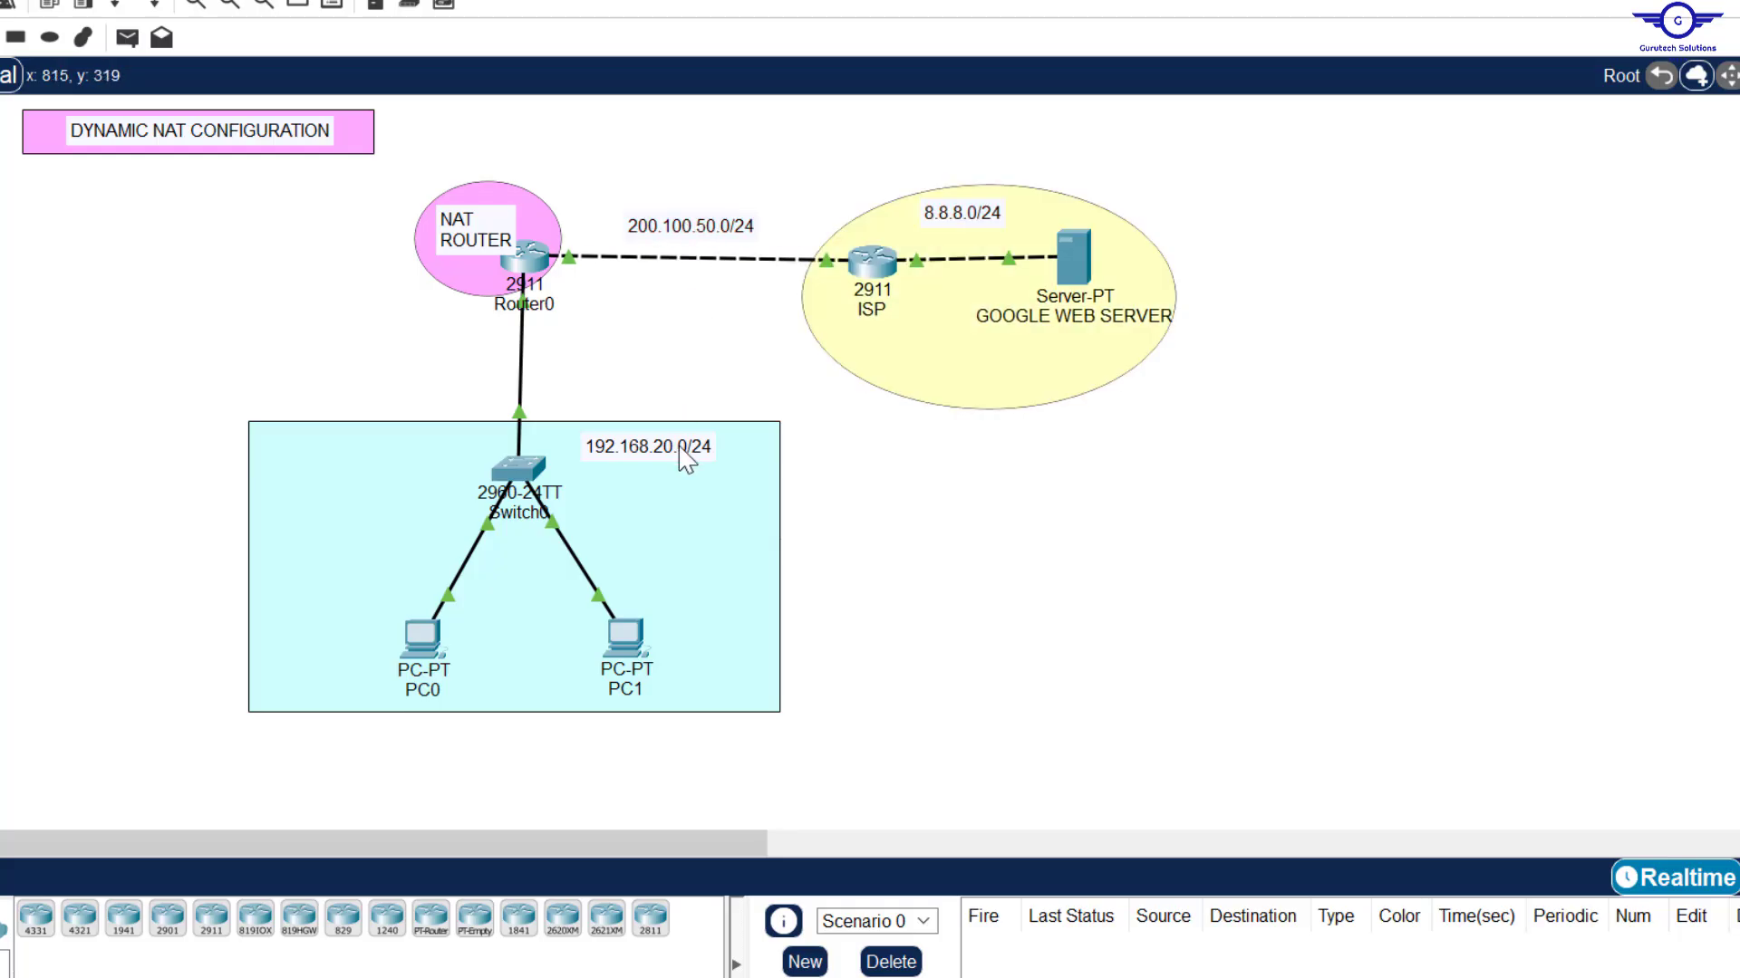
pyautogui.moveTo(676, 443)
pyautogui.mouseDown()
pyautogui.moveTo(703, 454)
pyautogui.moveTo(681, 445)
pyautogui.mouseUp()
pyautogui.moveTo(492, 241); pyautogui.dragTo(487, 236)
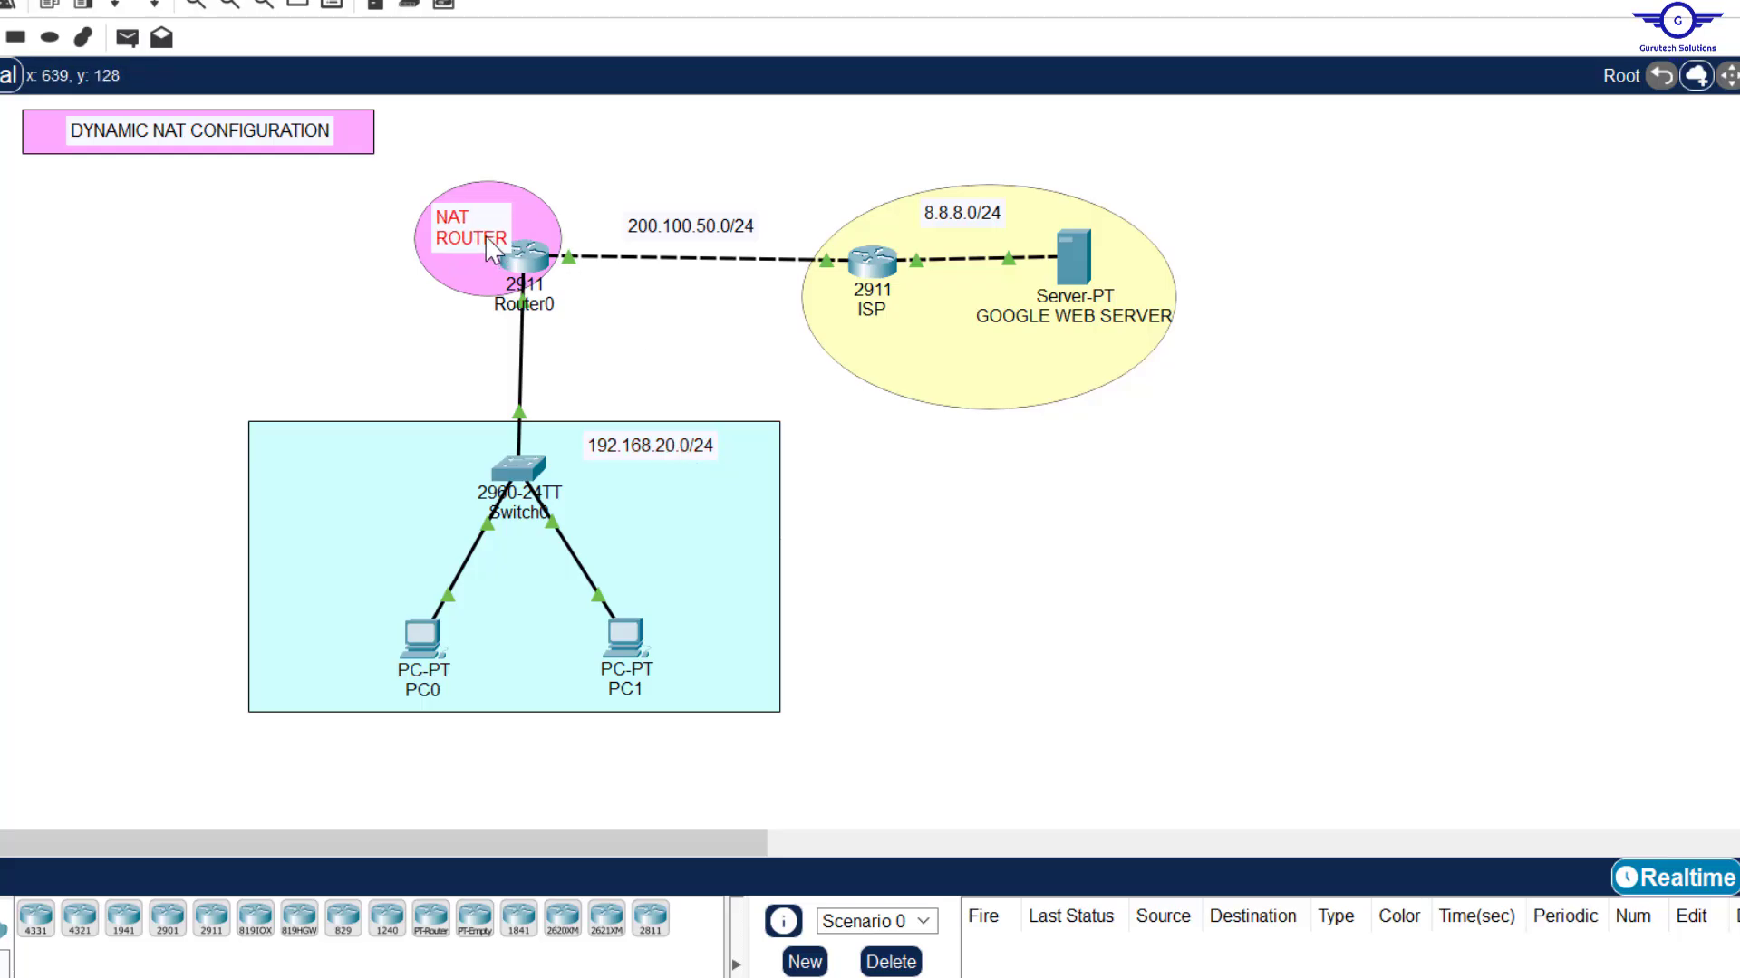
pyautogui.click(655, 163)
pyautogui.hotkey('alt', 'Tab')
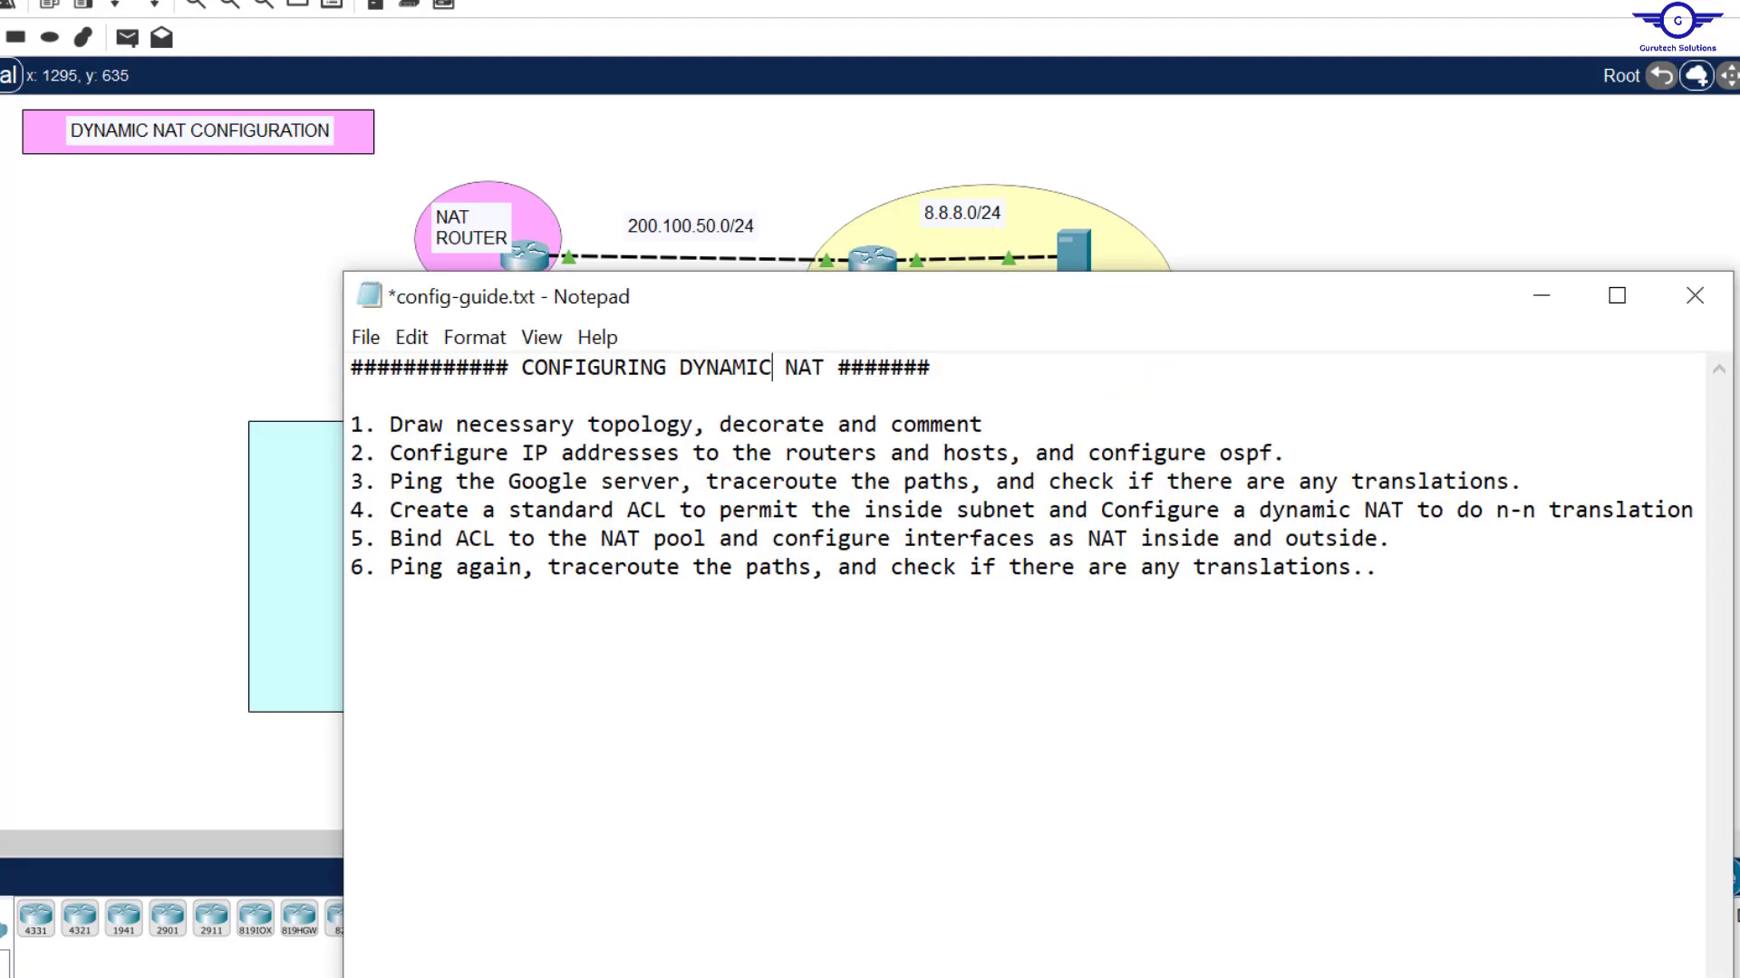
pyautogui.moveTo(969, 317); pyautogui.dragTo(817, 433)
pyautogui.click(629, 498)
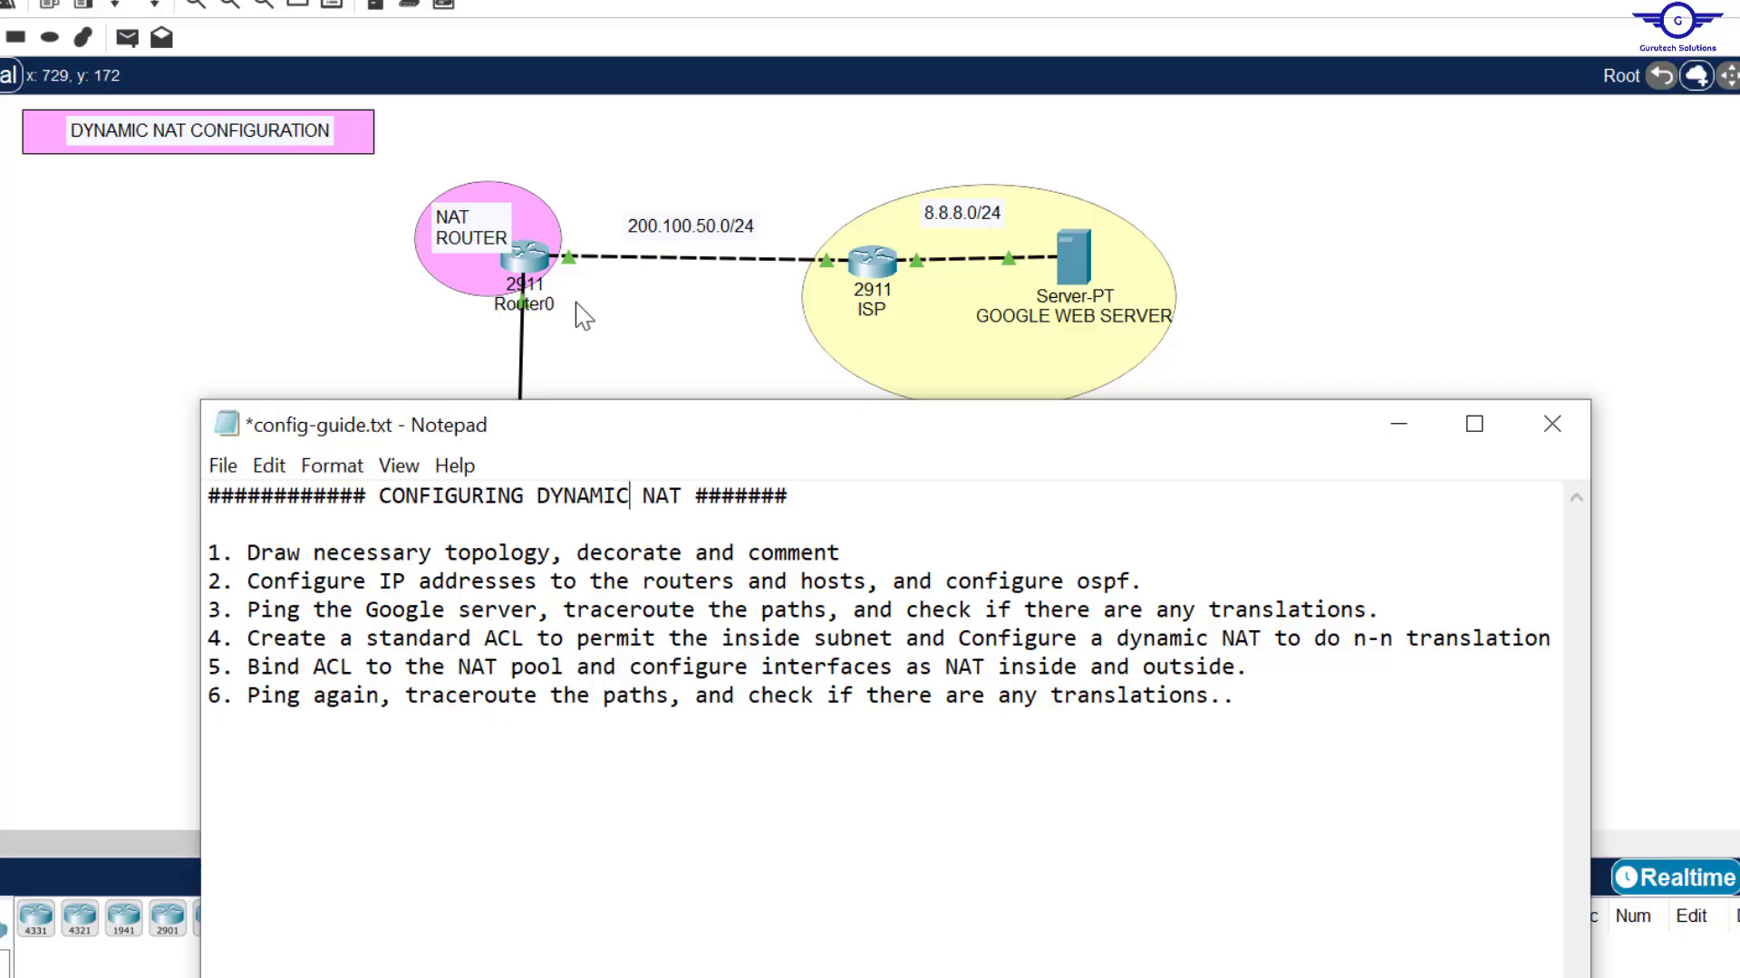
pyautogui.click(772, 337)
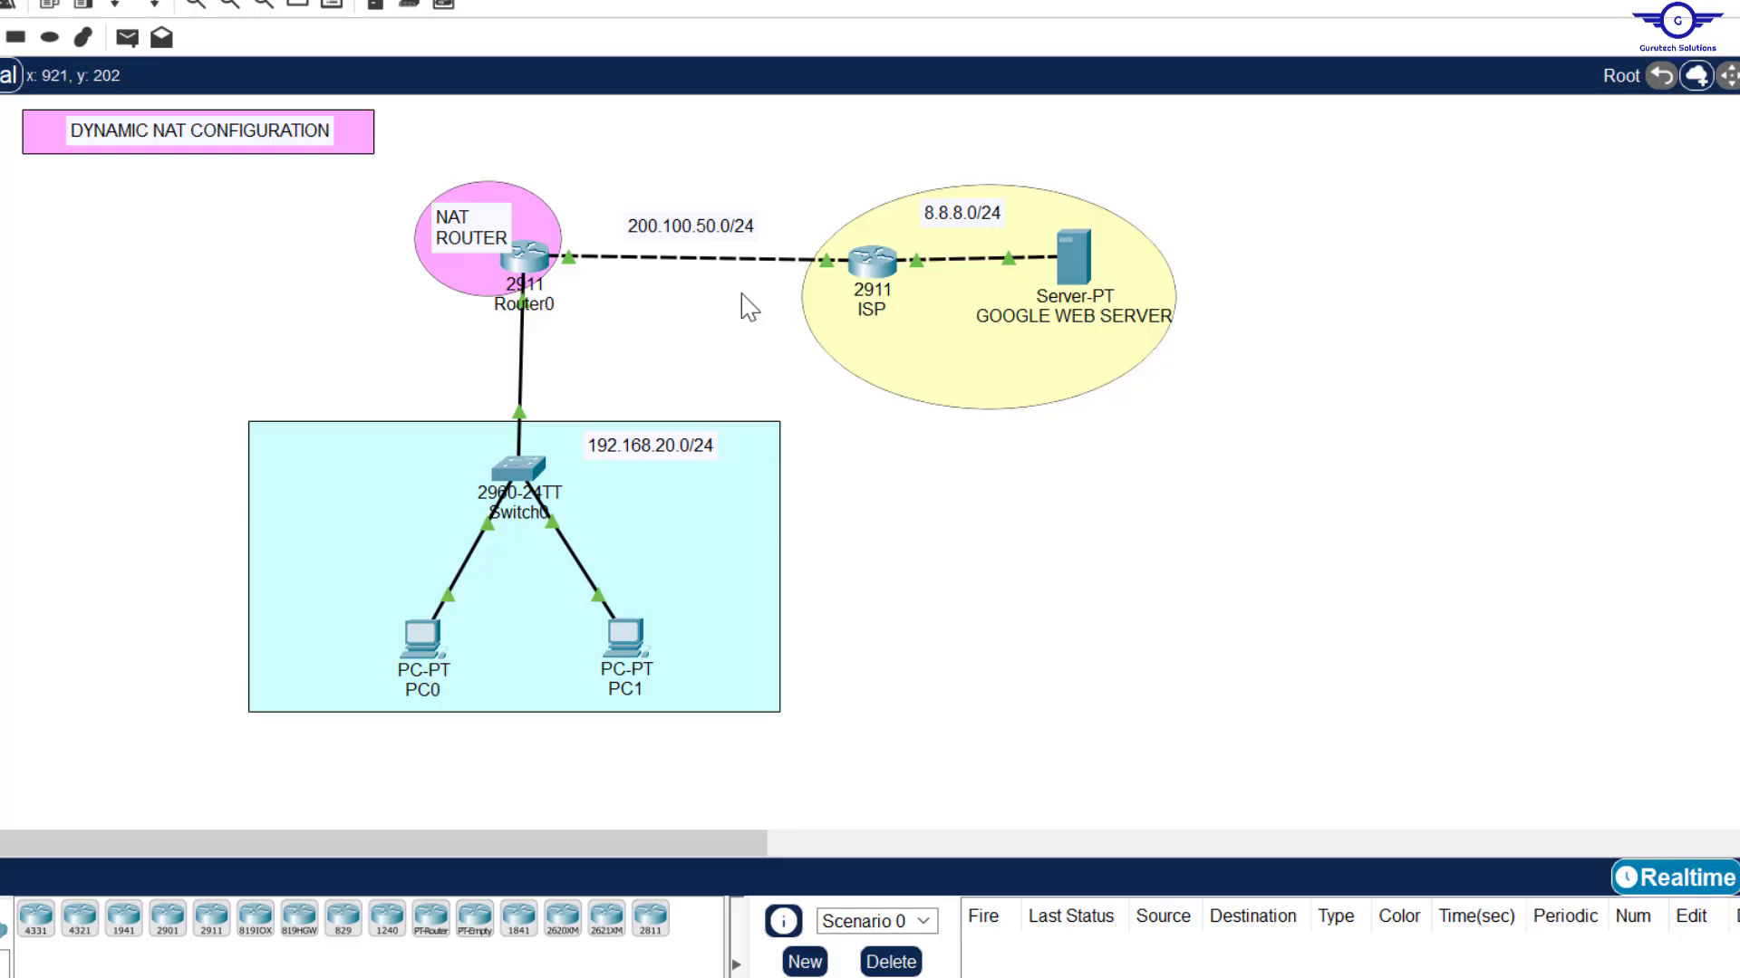
# Step: Move 200.100.50.0/24 onto the link, 8.8.8.0/24 right into the ISP area, and nudge the 192.168.20.0/24 and NAT ROUTER labels
pyautogui.click(693, 226)
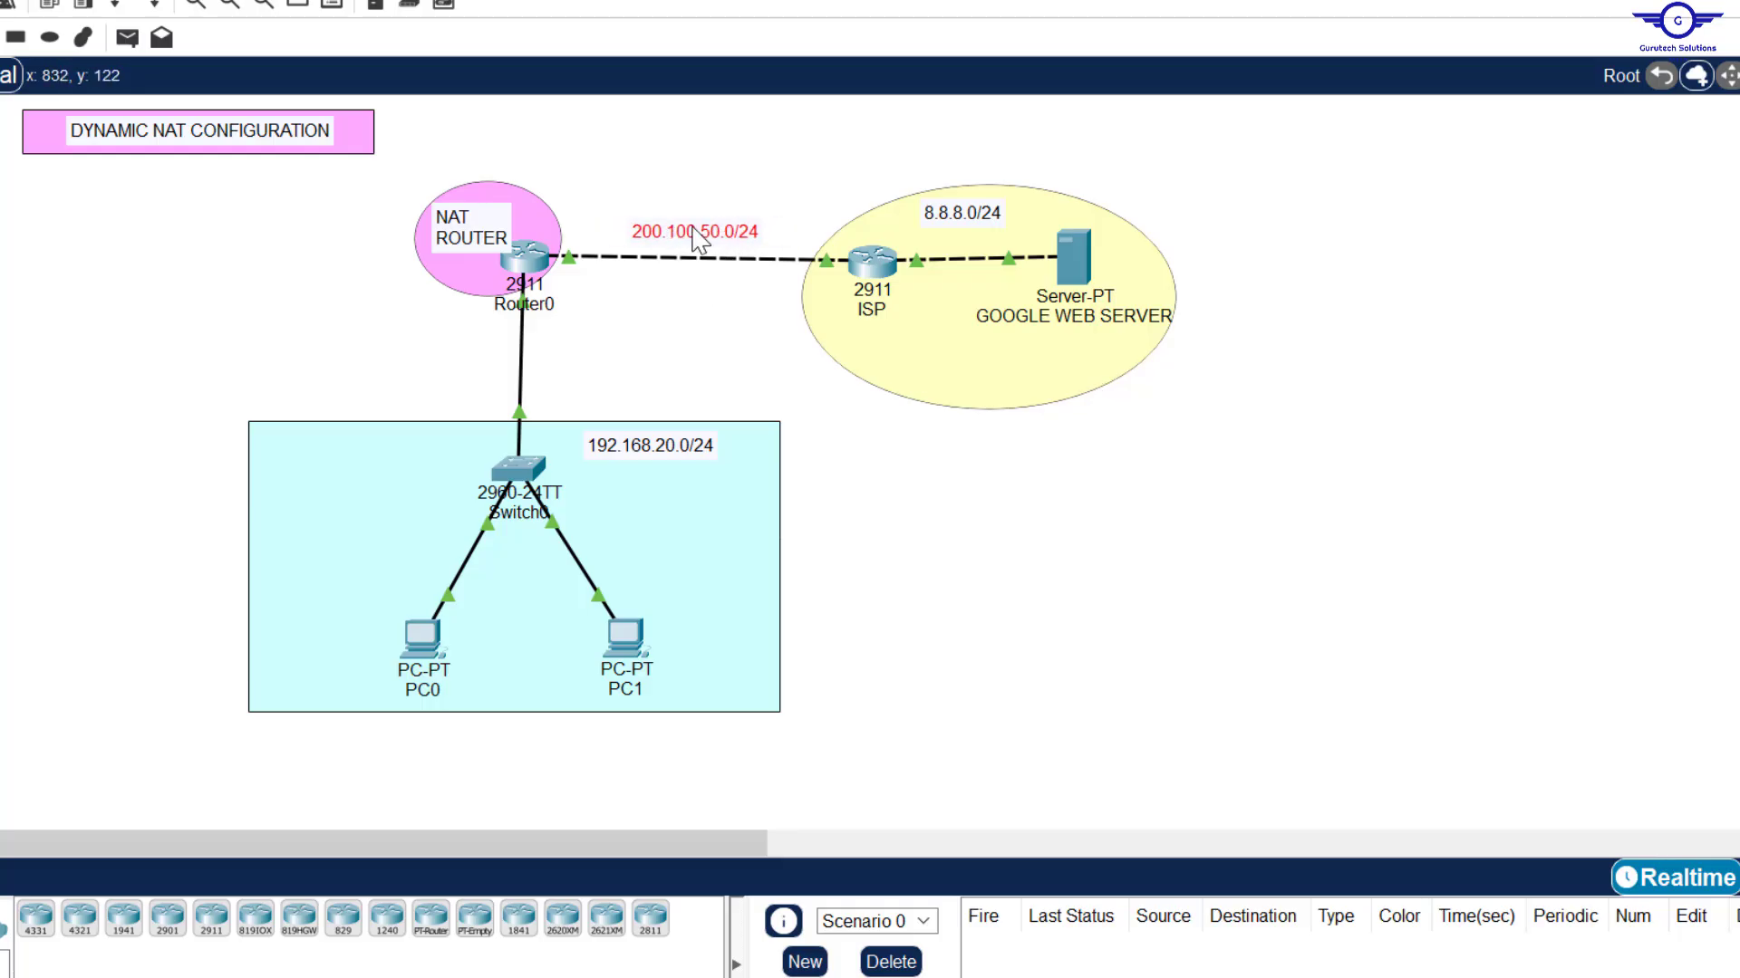
pyautogui.moveTo(705, 237); pyautogui.dragTo(701, 246)
pyautogui.moveTo(636, 464); pyautogui.dragTo(649, 465)
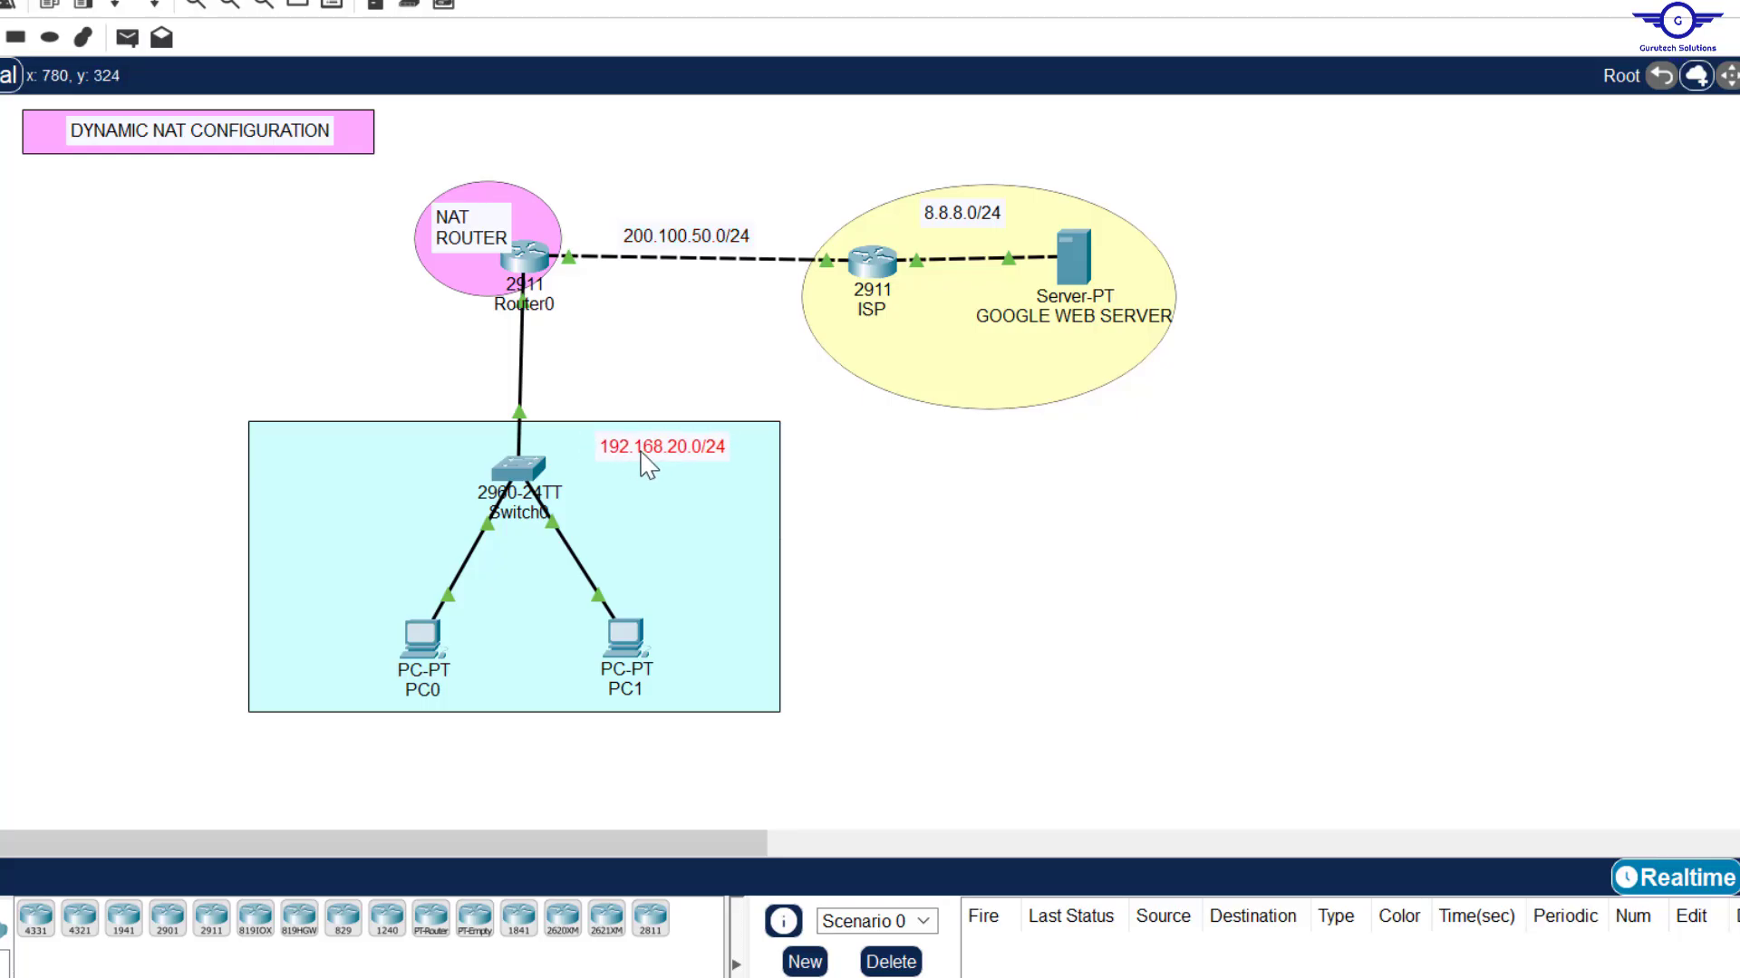
pyautogui.moveTo(963, 237); pyautogui.dragTo(1009, 238)
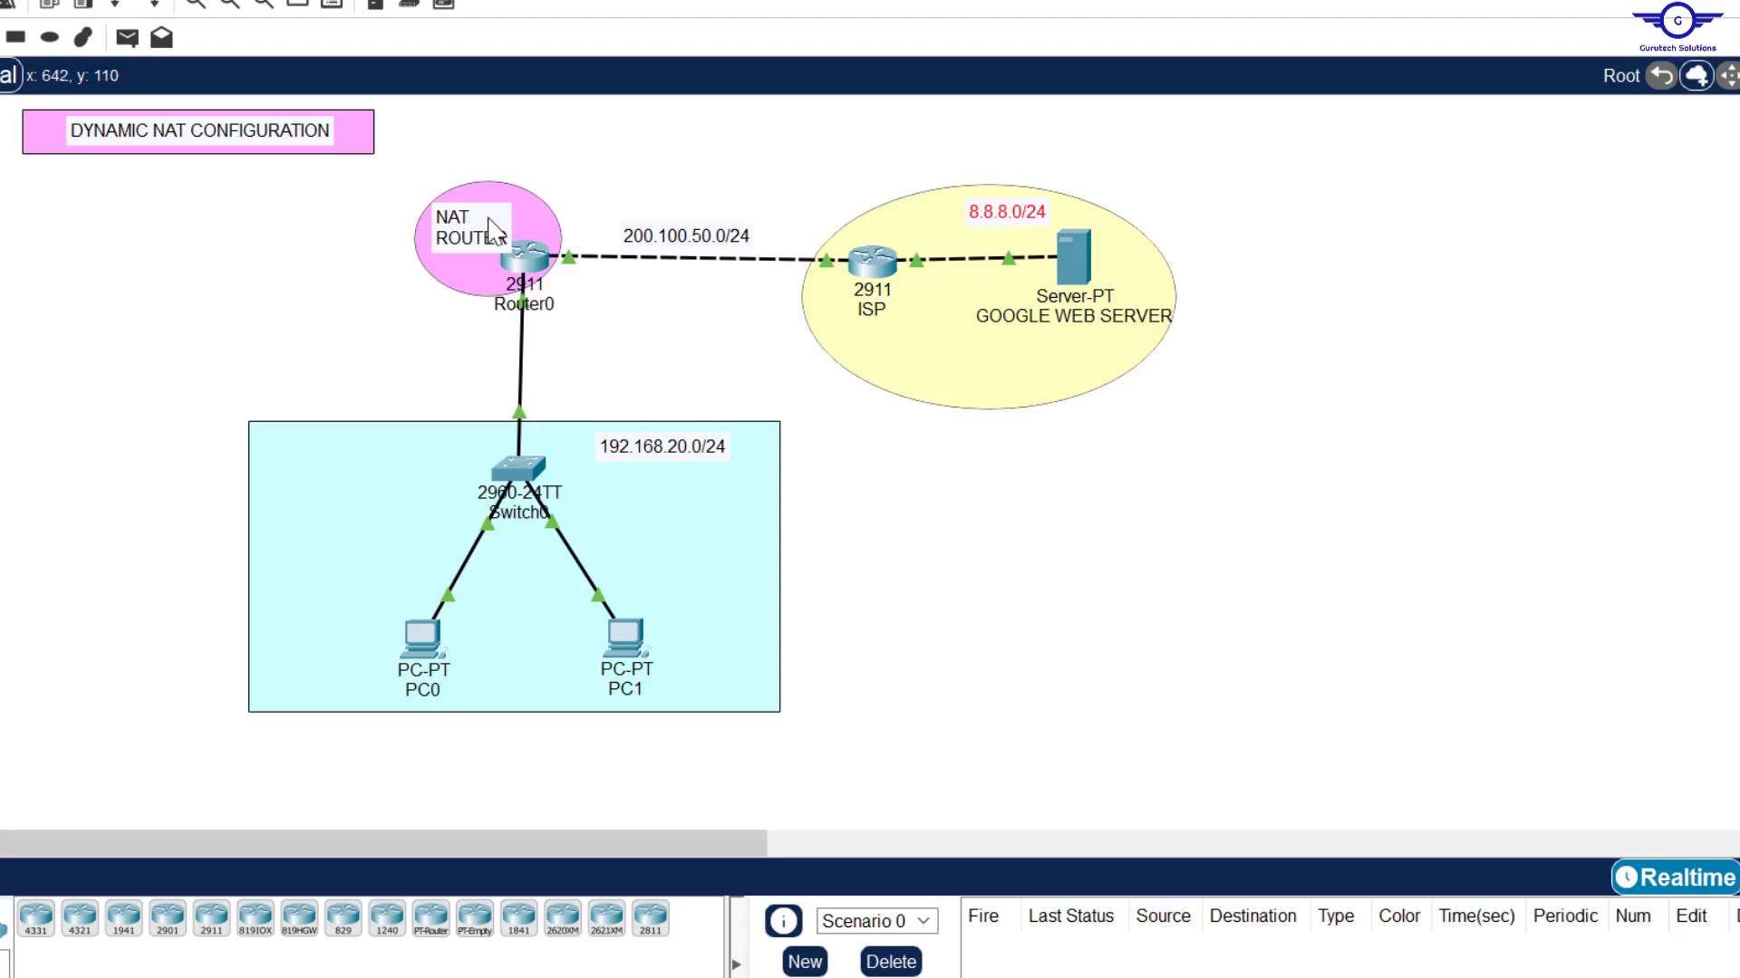
pyautogui.moveTo(496, 232); pyautogui.dragTo(493, 232)
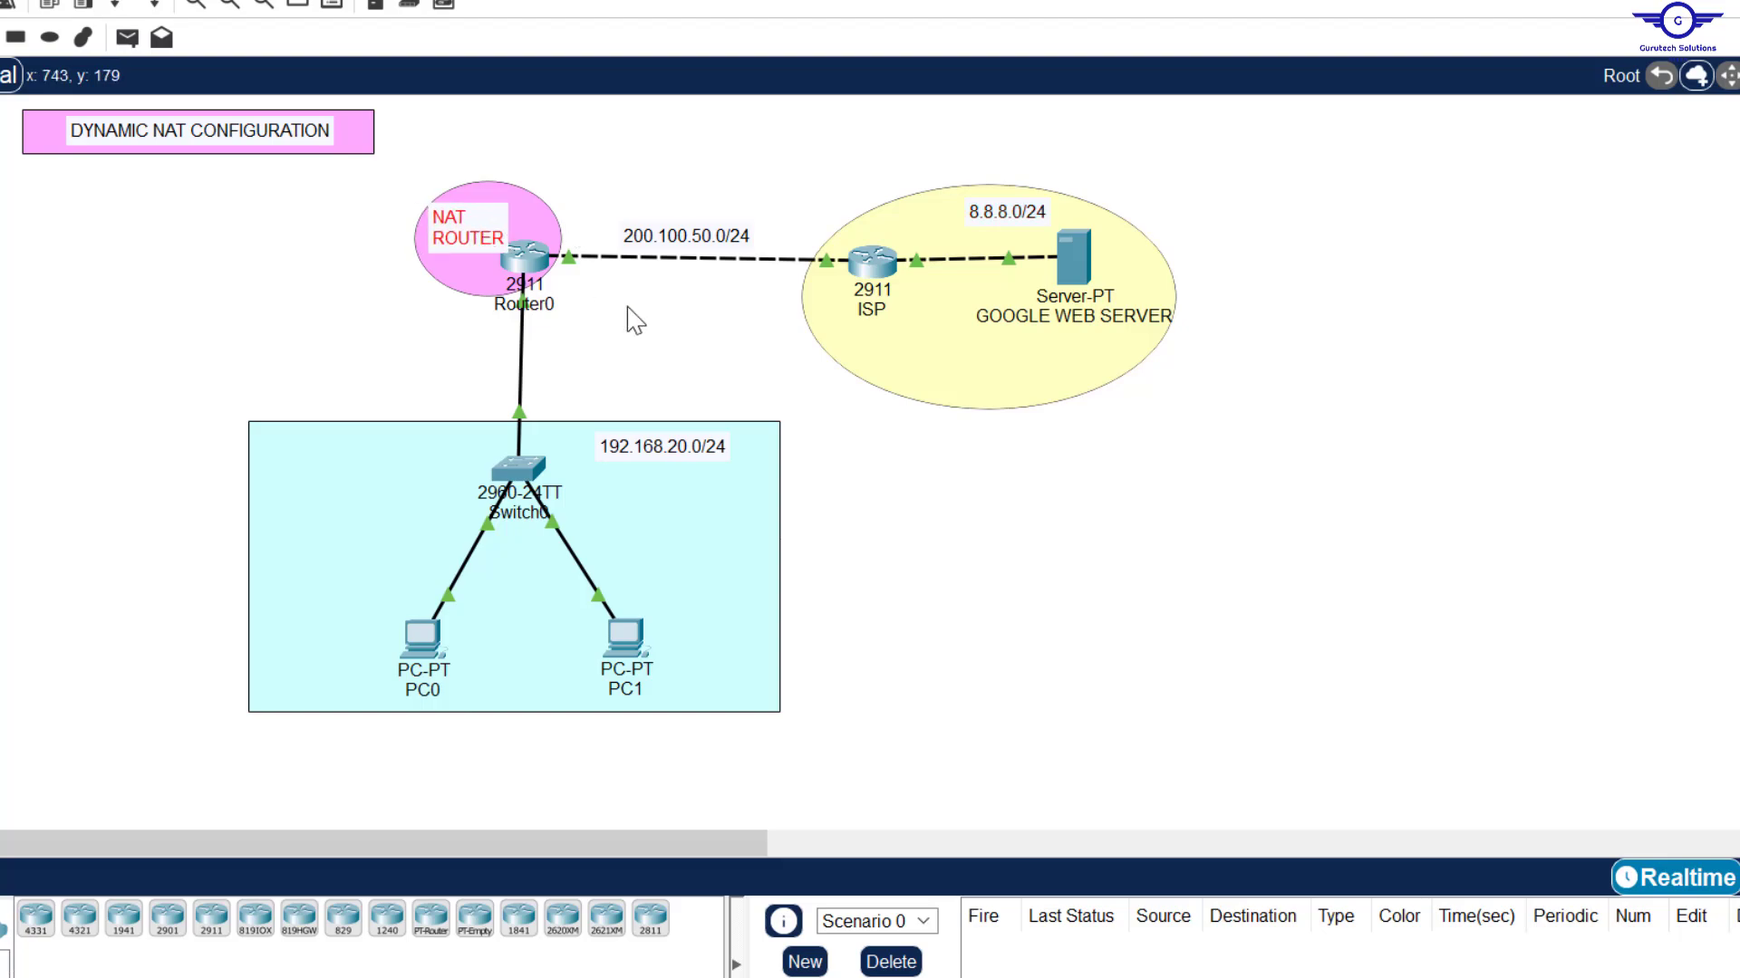
pyautogui.click(661, 339)
pyautogui.click(997, 977)
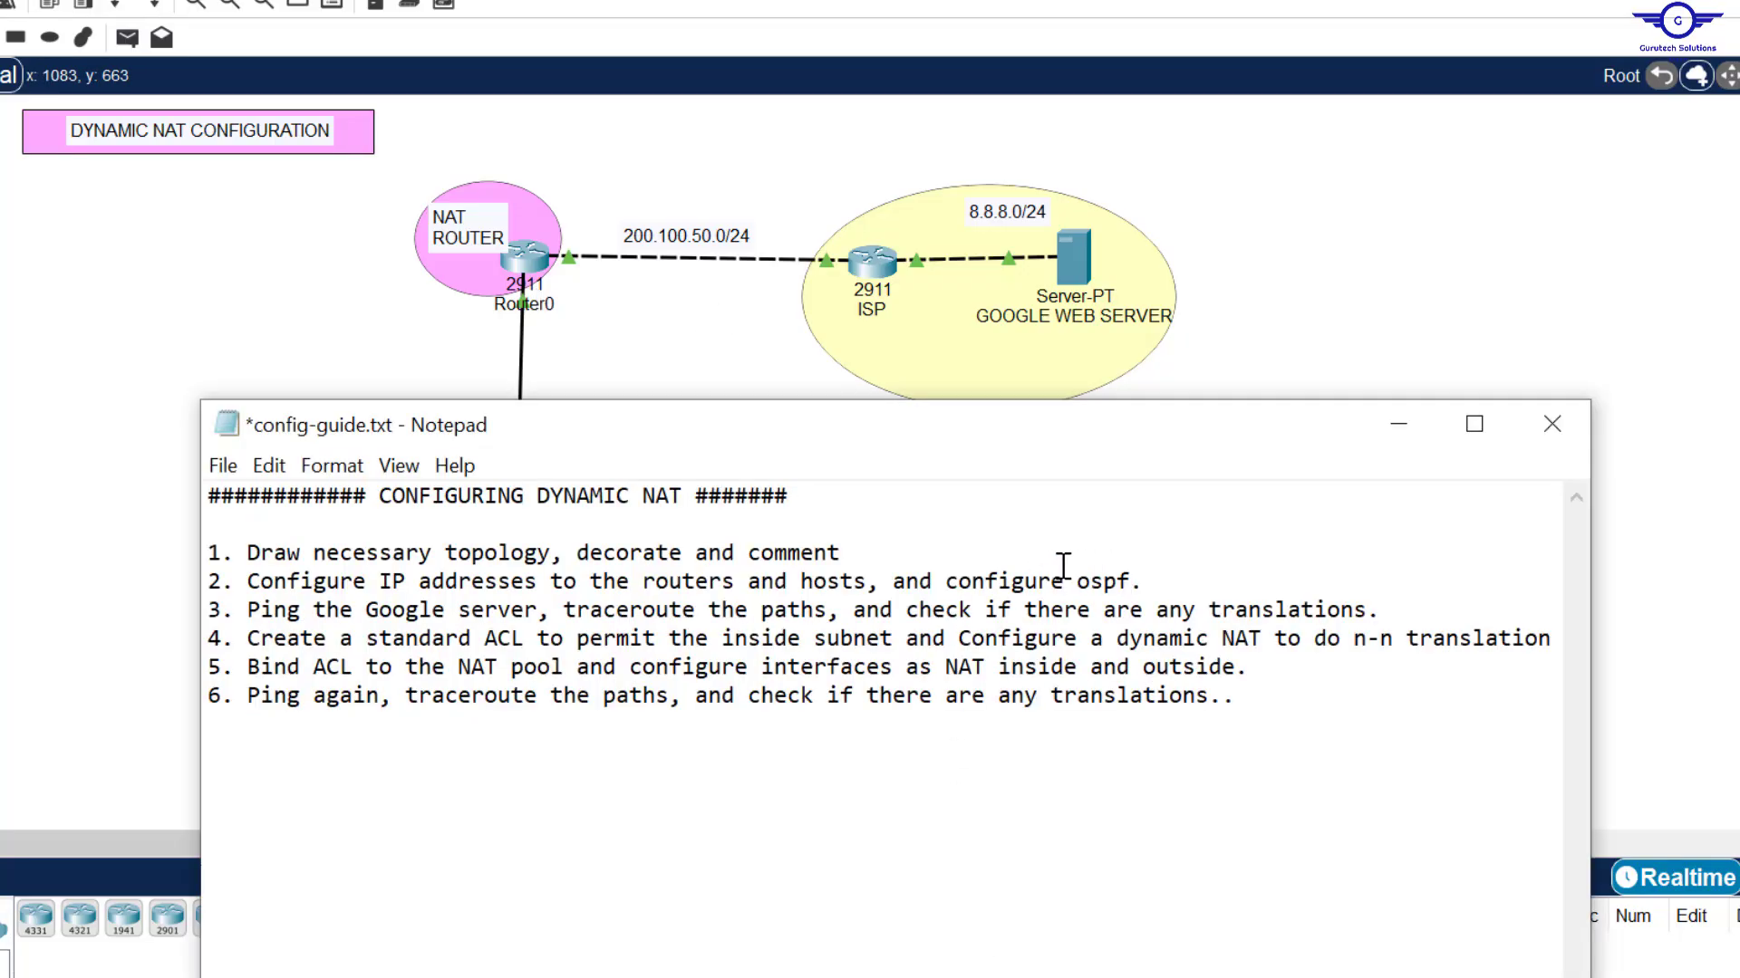
pyautogui.moveTo(248, 583); pyautogui.dragTo(881, 587)
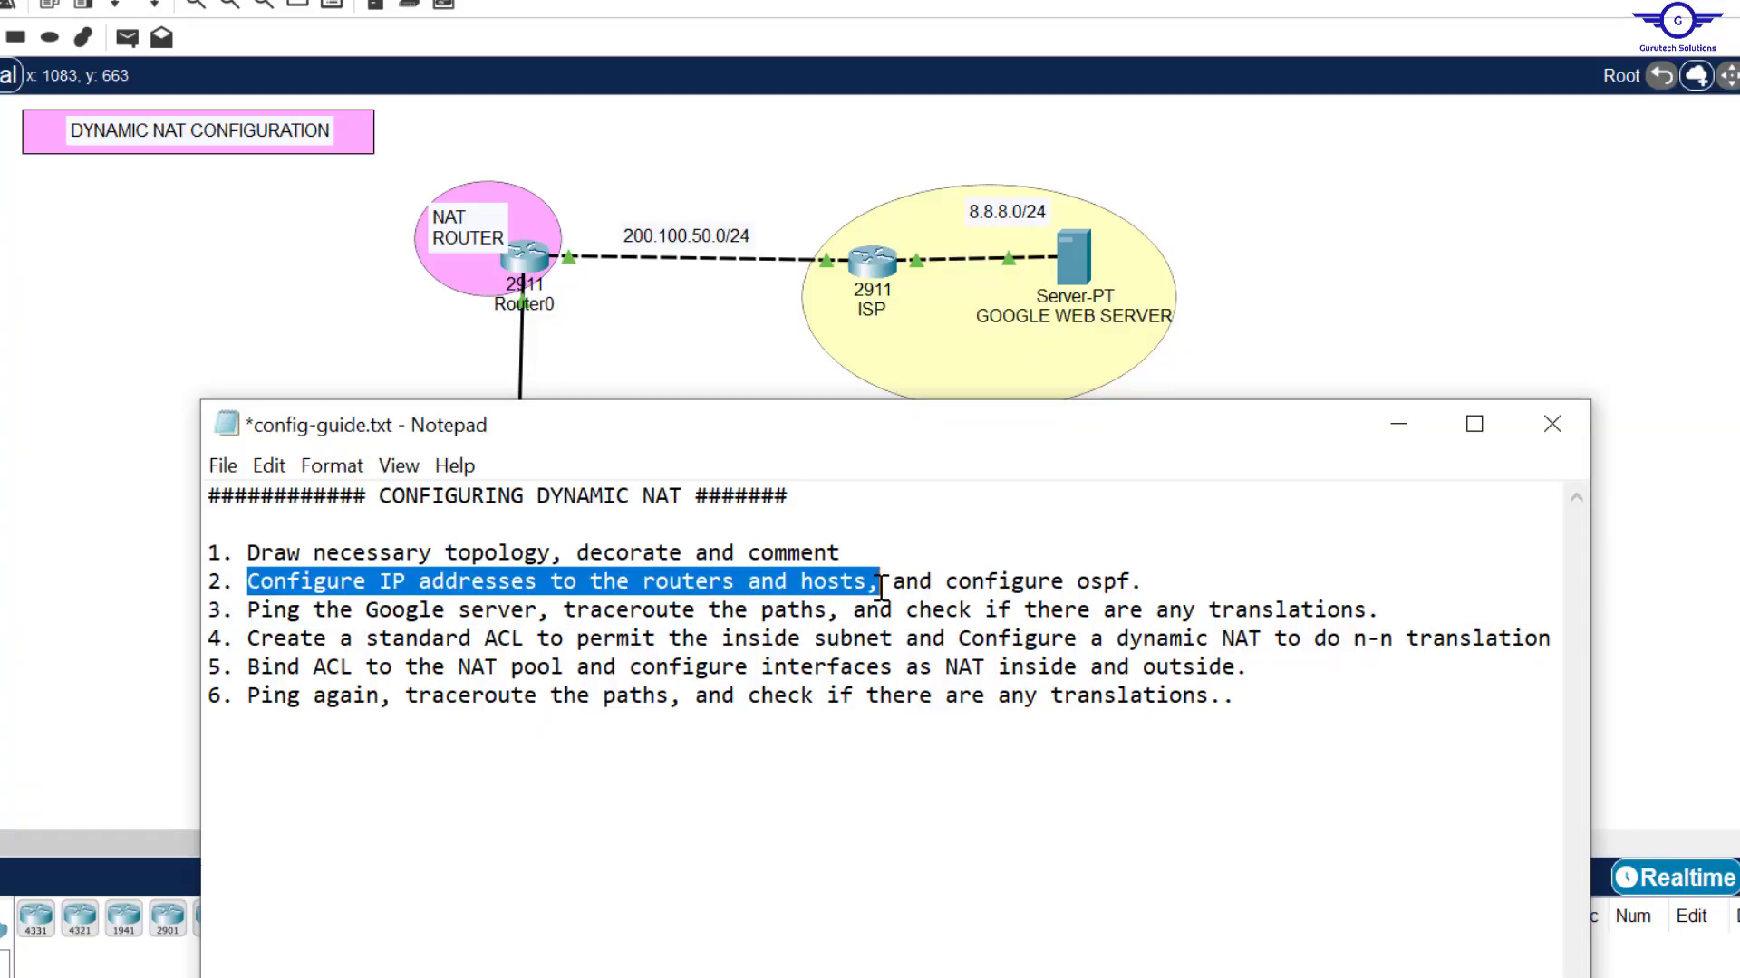
pyautogui.moveTo(1155, 582); pyautogui.dragTo(889, 581)
pyautogui.click(673, 353)
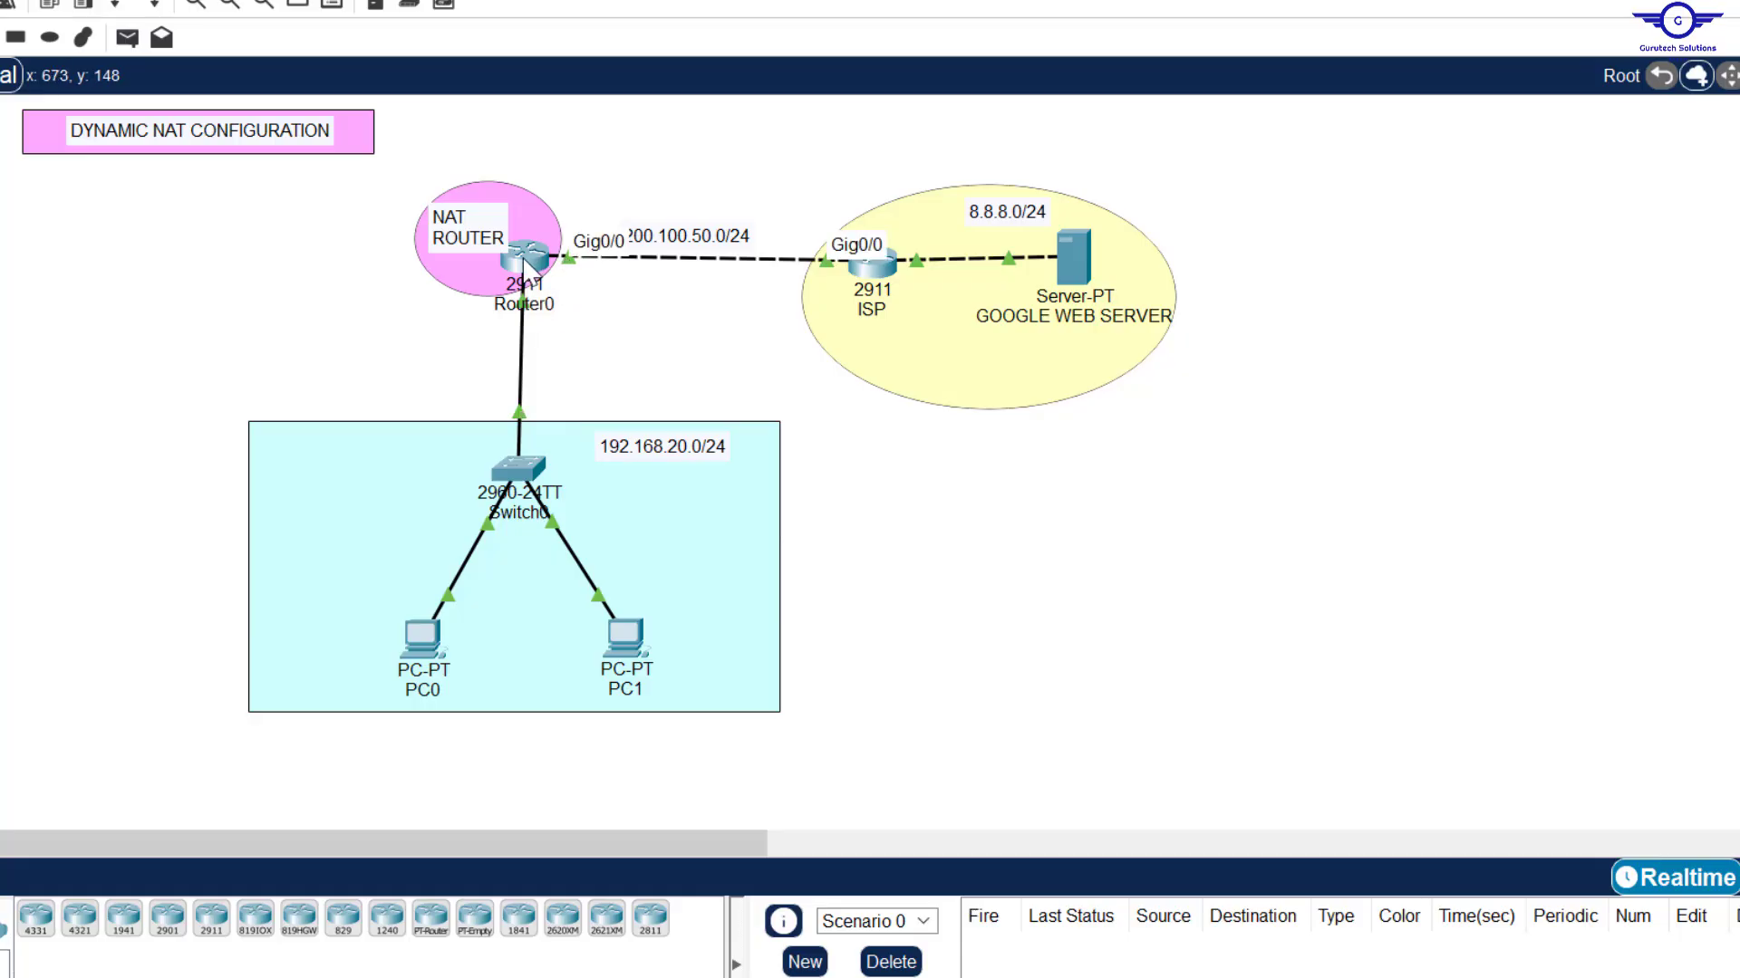
pyautogui.moveTo(523, 265)
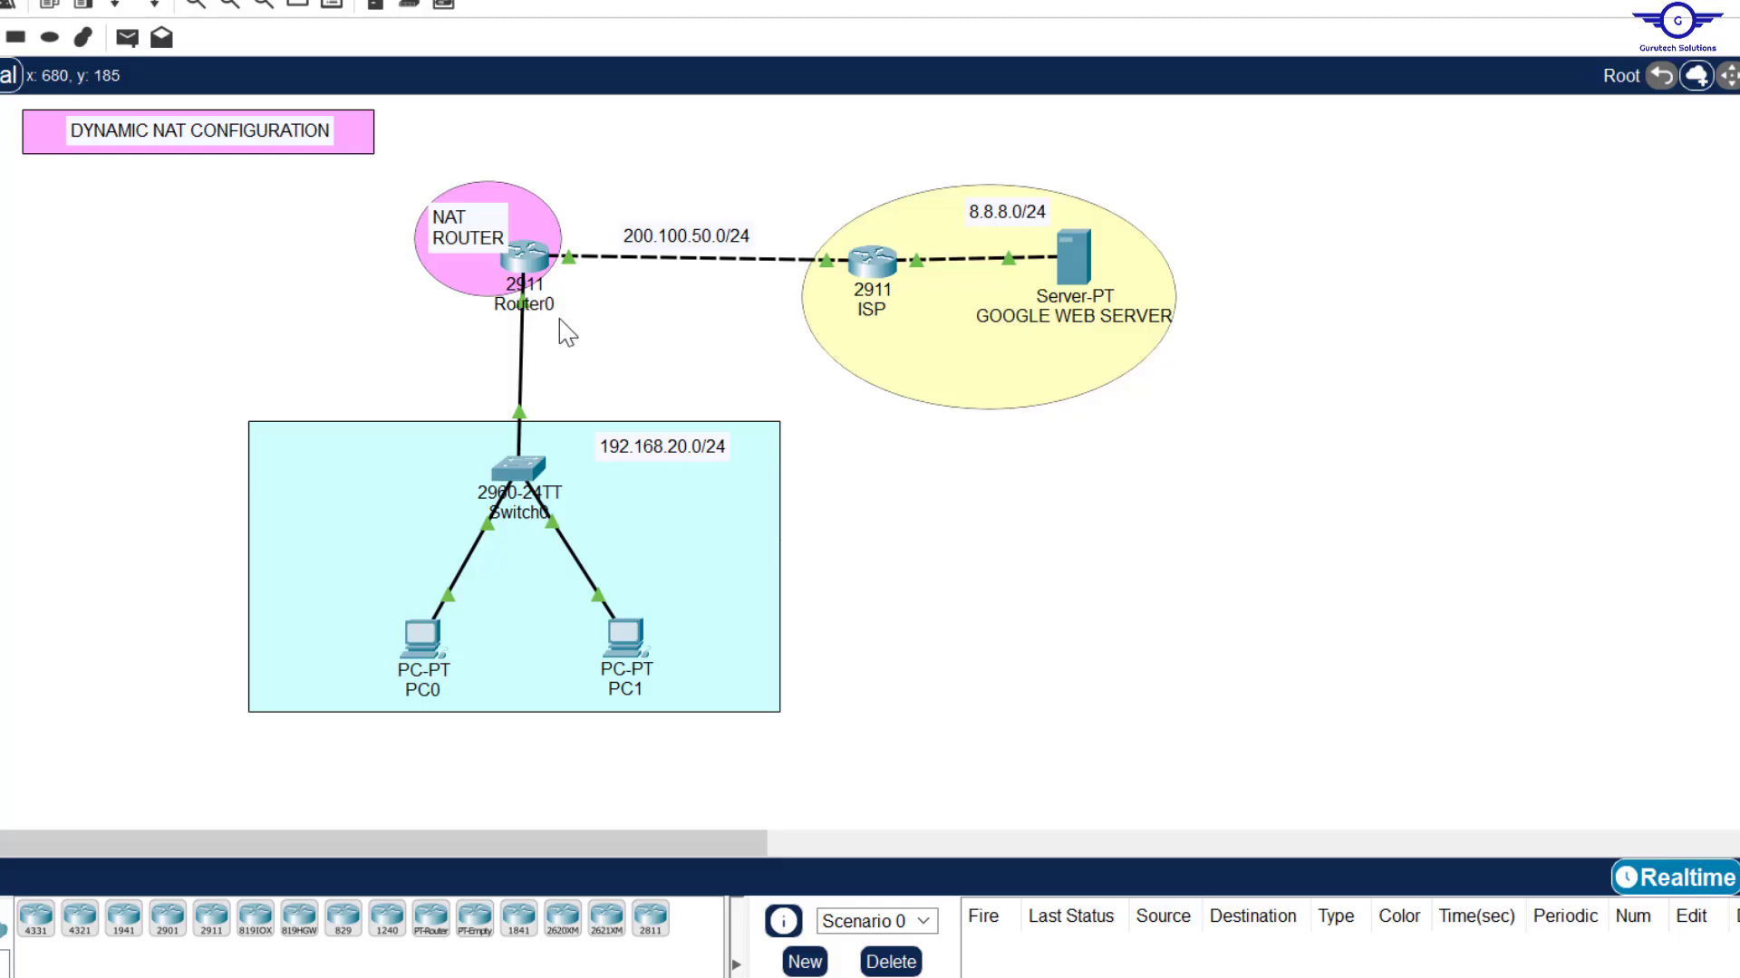
pyautogui.moveTo(417, 643)
pyautogui.moveTo(874, 268)
pyautogui.moveTo(1070, 244)
pyautogui.hotkey('alt', 'Tab')
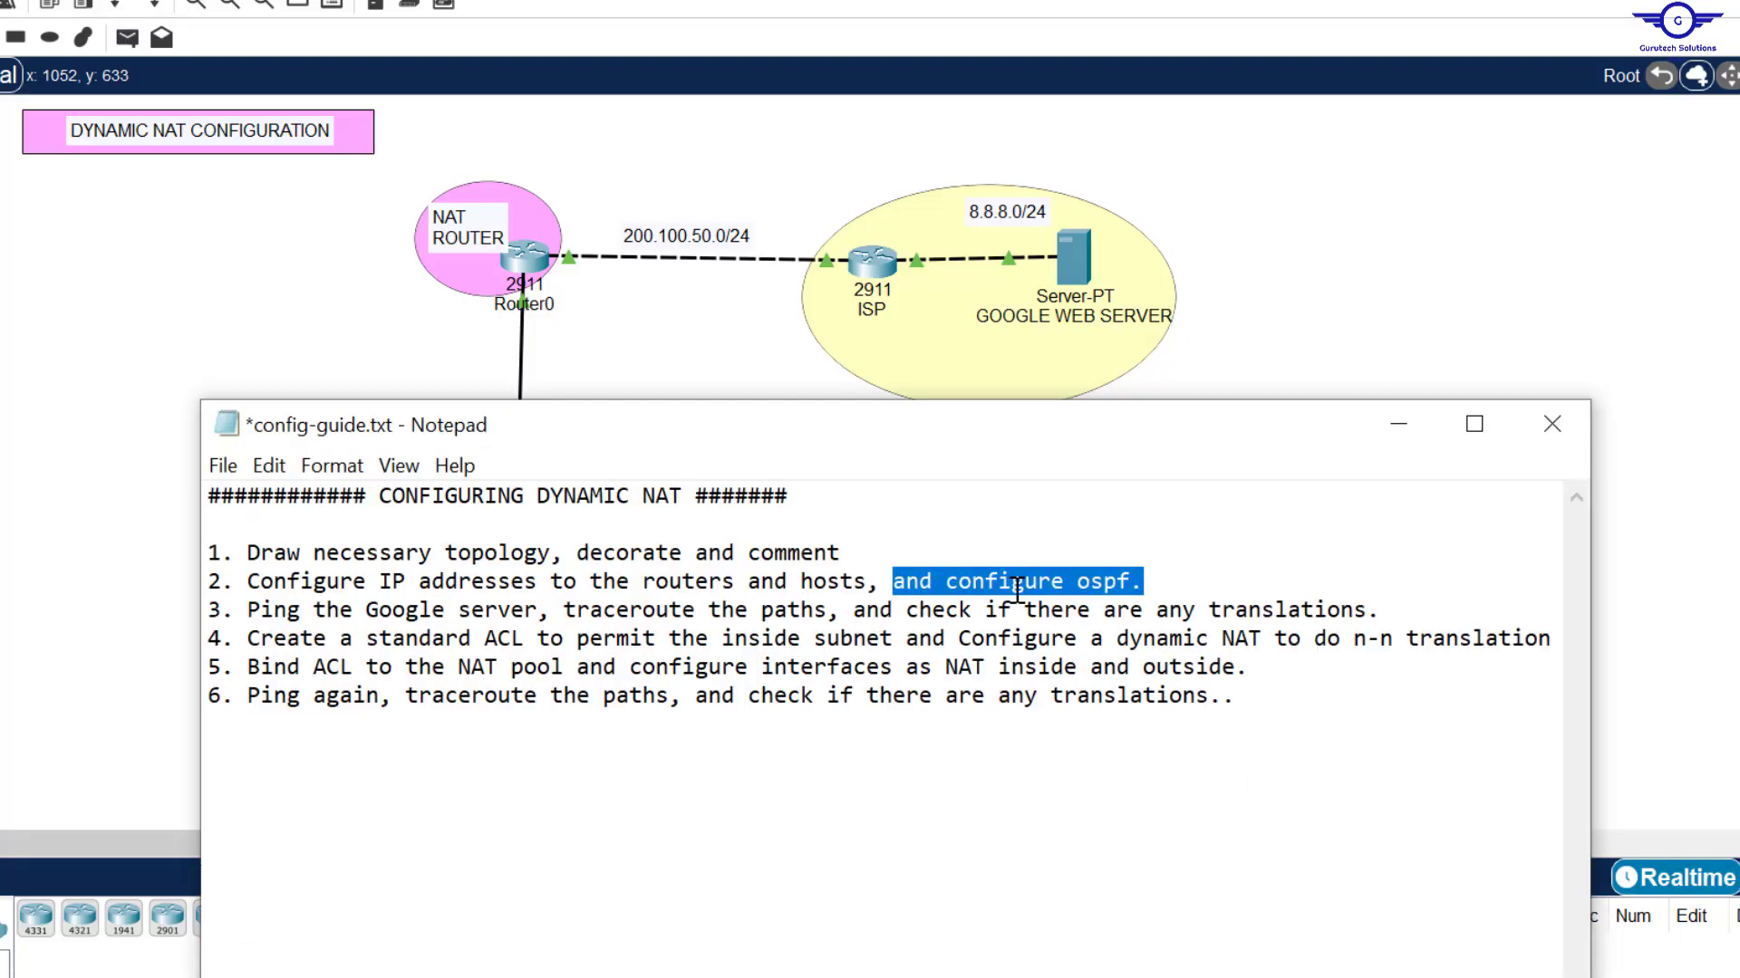
pyautogui.click(667, 320)
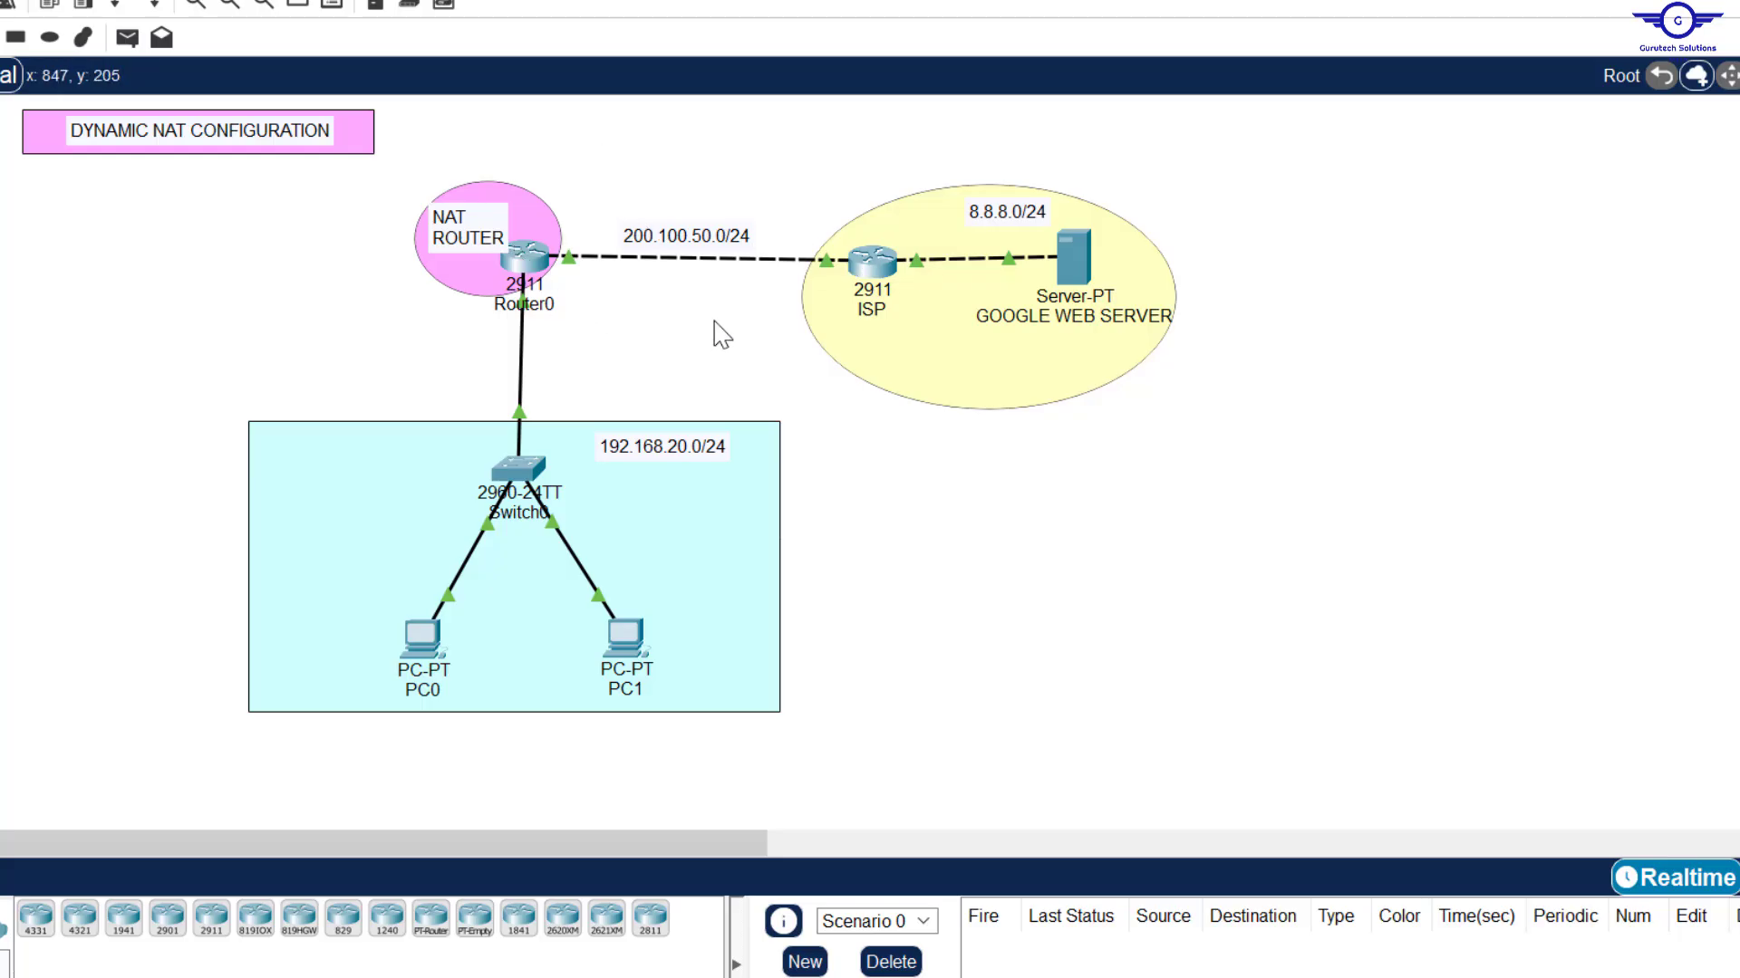
# Step: Open Router0's CLI and enter global configuration mode with en and conf t
pyautogui.click(524, 258)
pyautogui.click(738, 8)
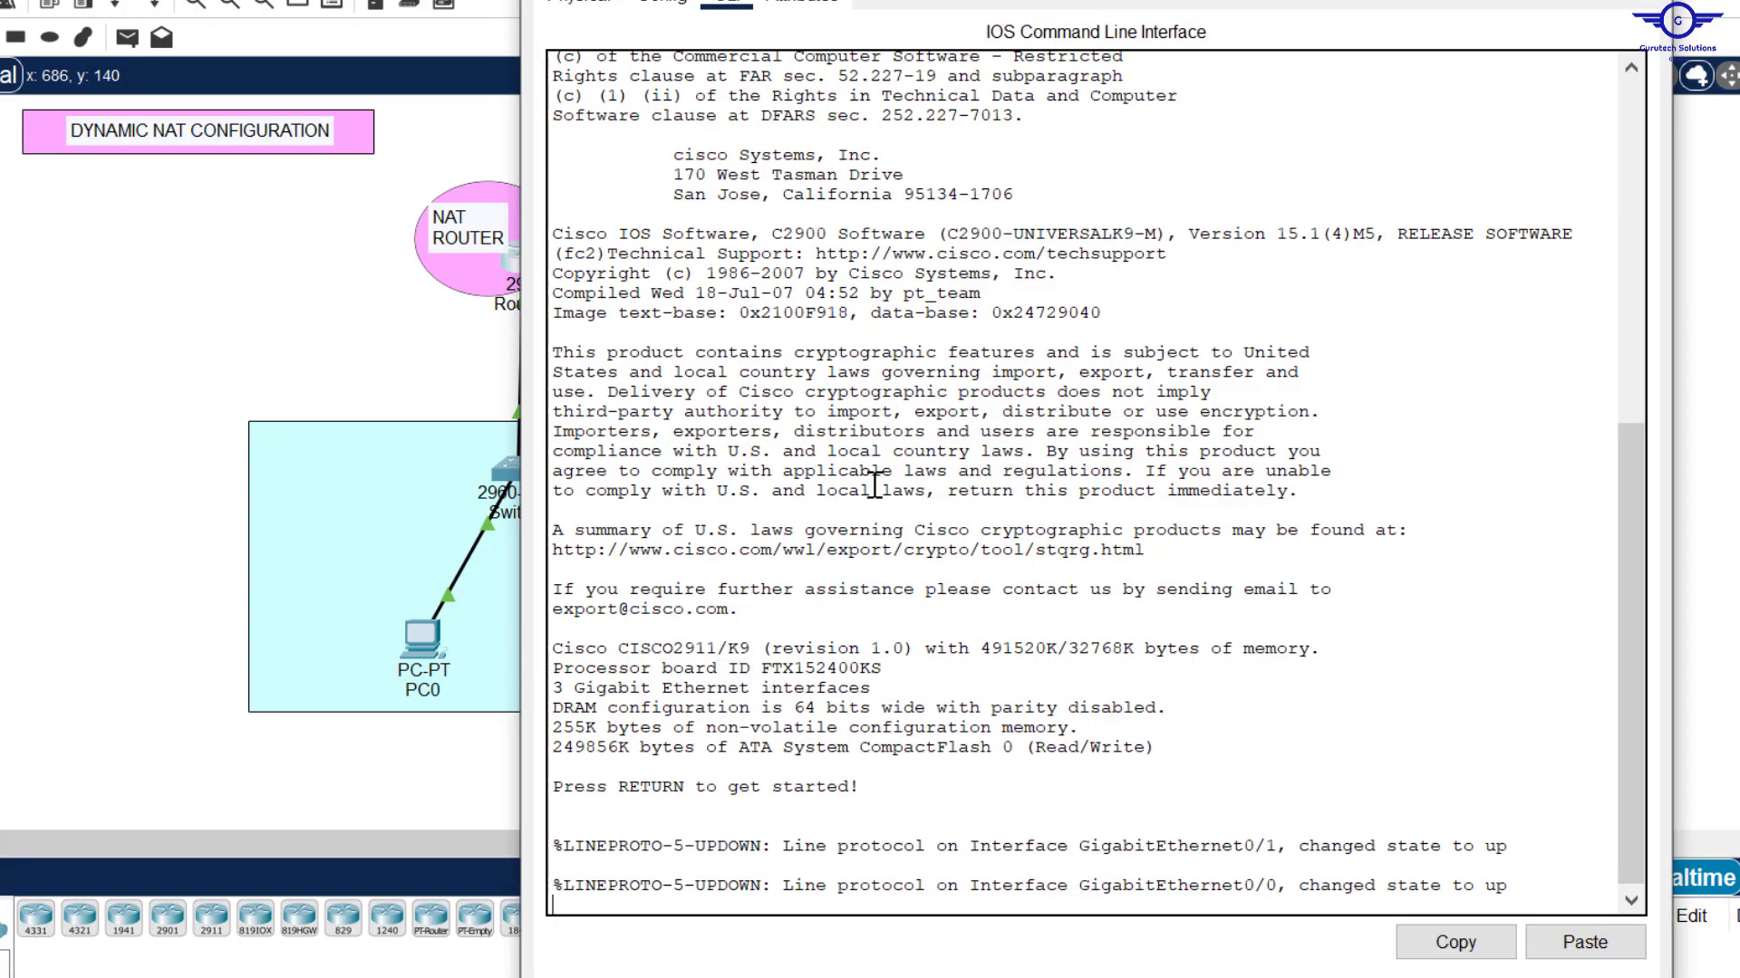
pyautogui.press('Return')
pyautogui.press('Return')
pyautogui.press('Return')
pyautogui.press('Return')
pyautogui.write('en')
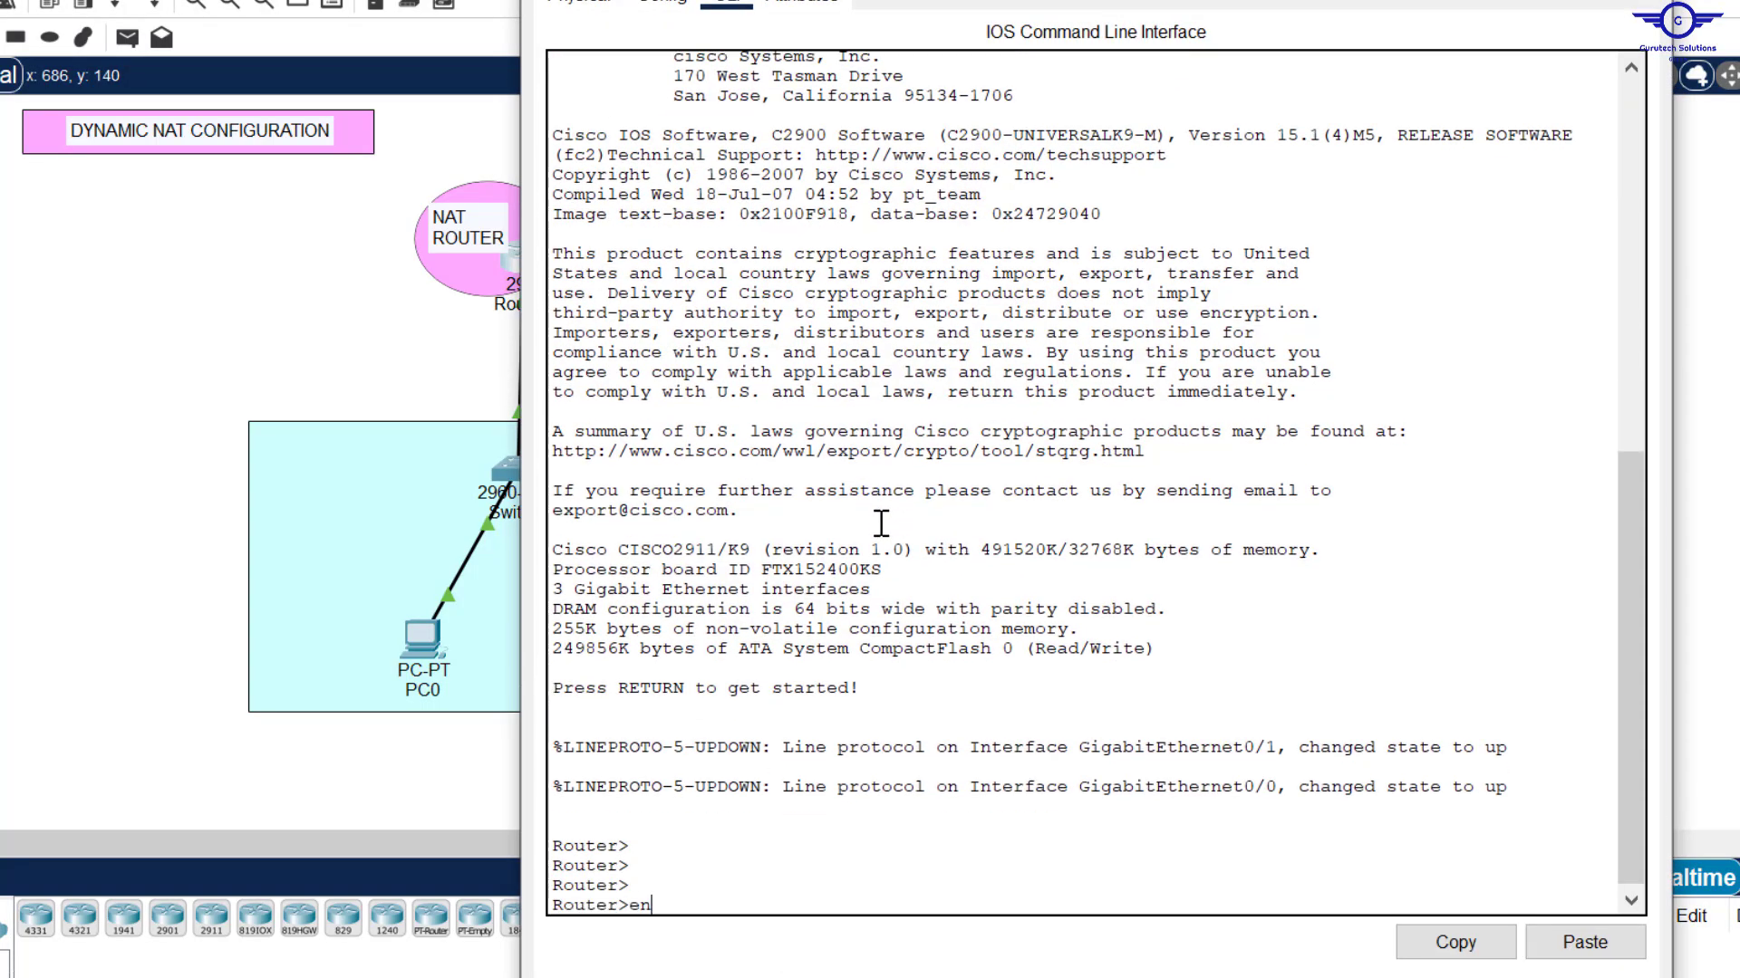
pyautogui.press('Return')
pyautogui.press('Return')
pyautogui.press('Return')
pyautogui.press('Return')
pyautogui.write('conf ')
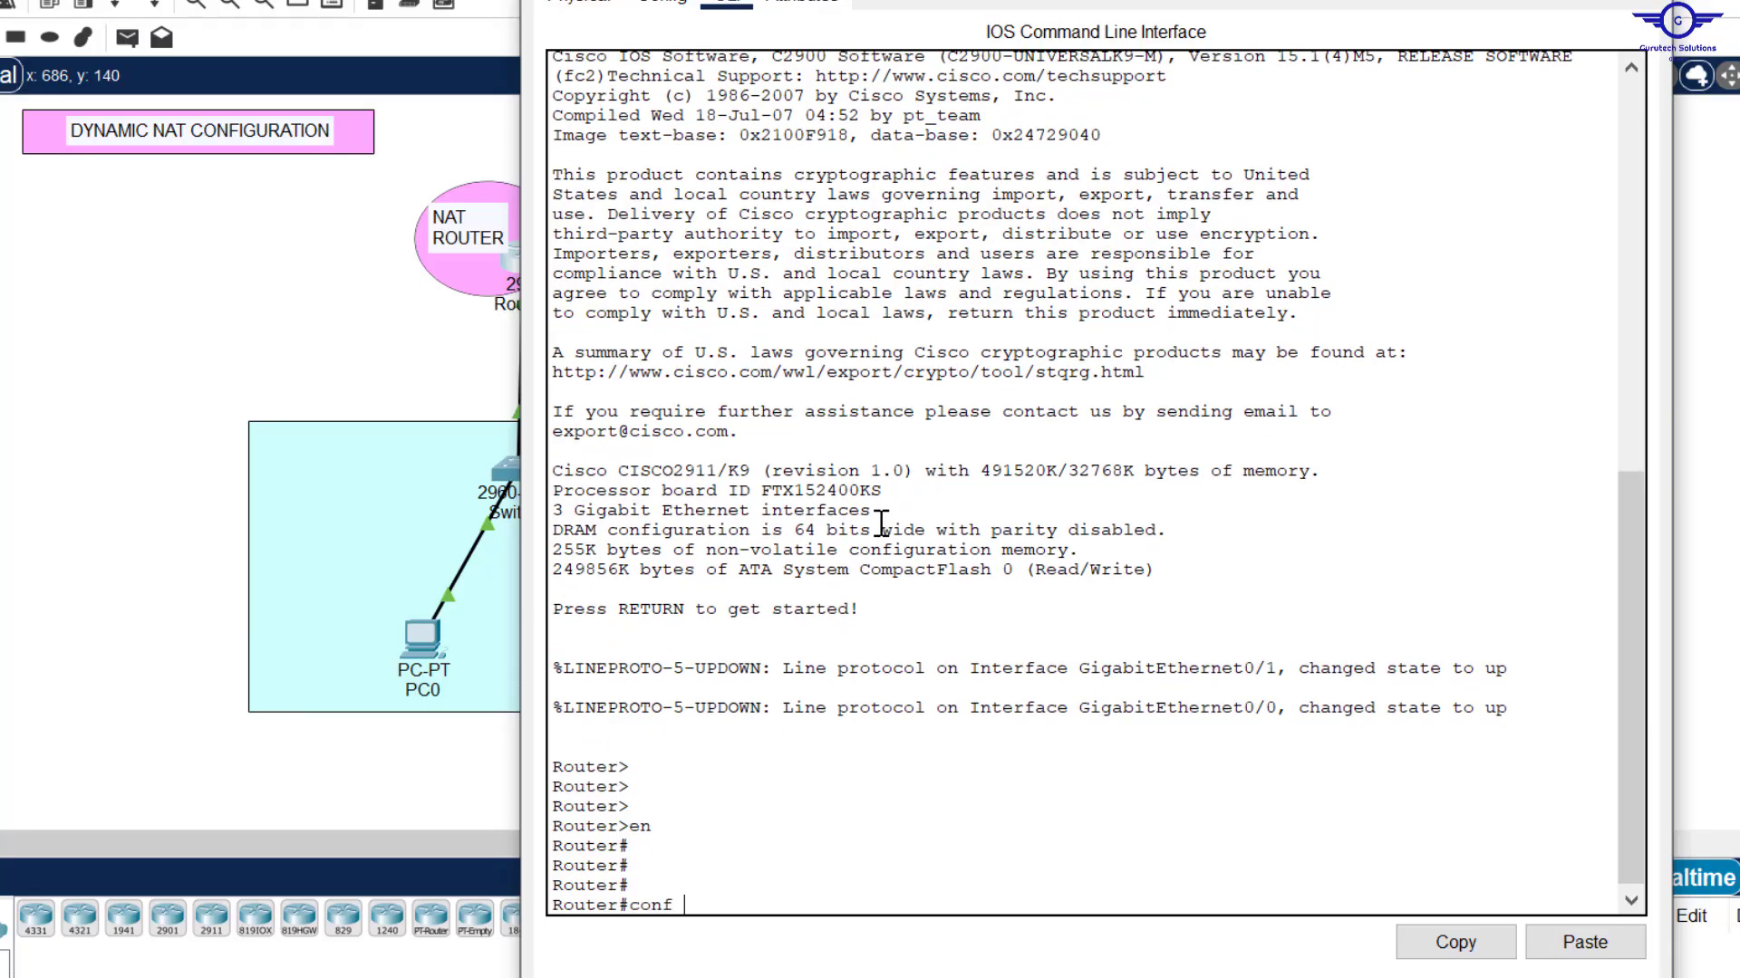
pyautogui.write('t')
pyautogui.press('Return')
pyautogui.press('Return')
pyautogui.press('Return')
pyautogui.press('Return')
# Step: Start OSPF process 45 on Router0 with router-id 4.3.2.1
pyautogui.write('rou')
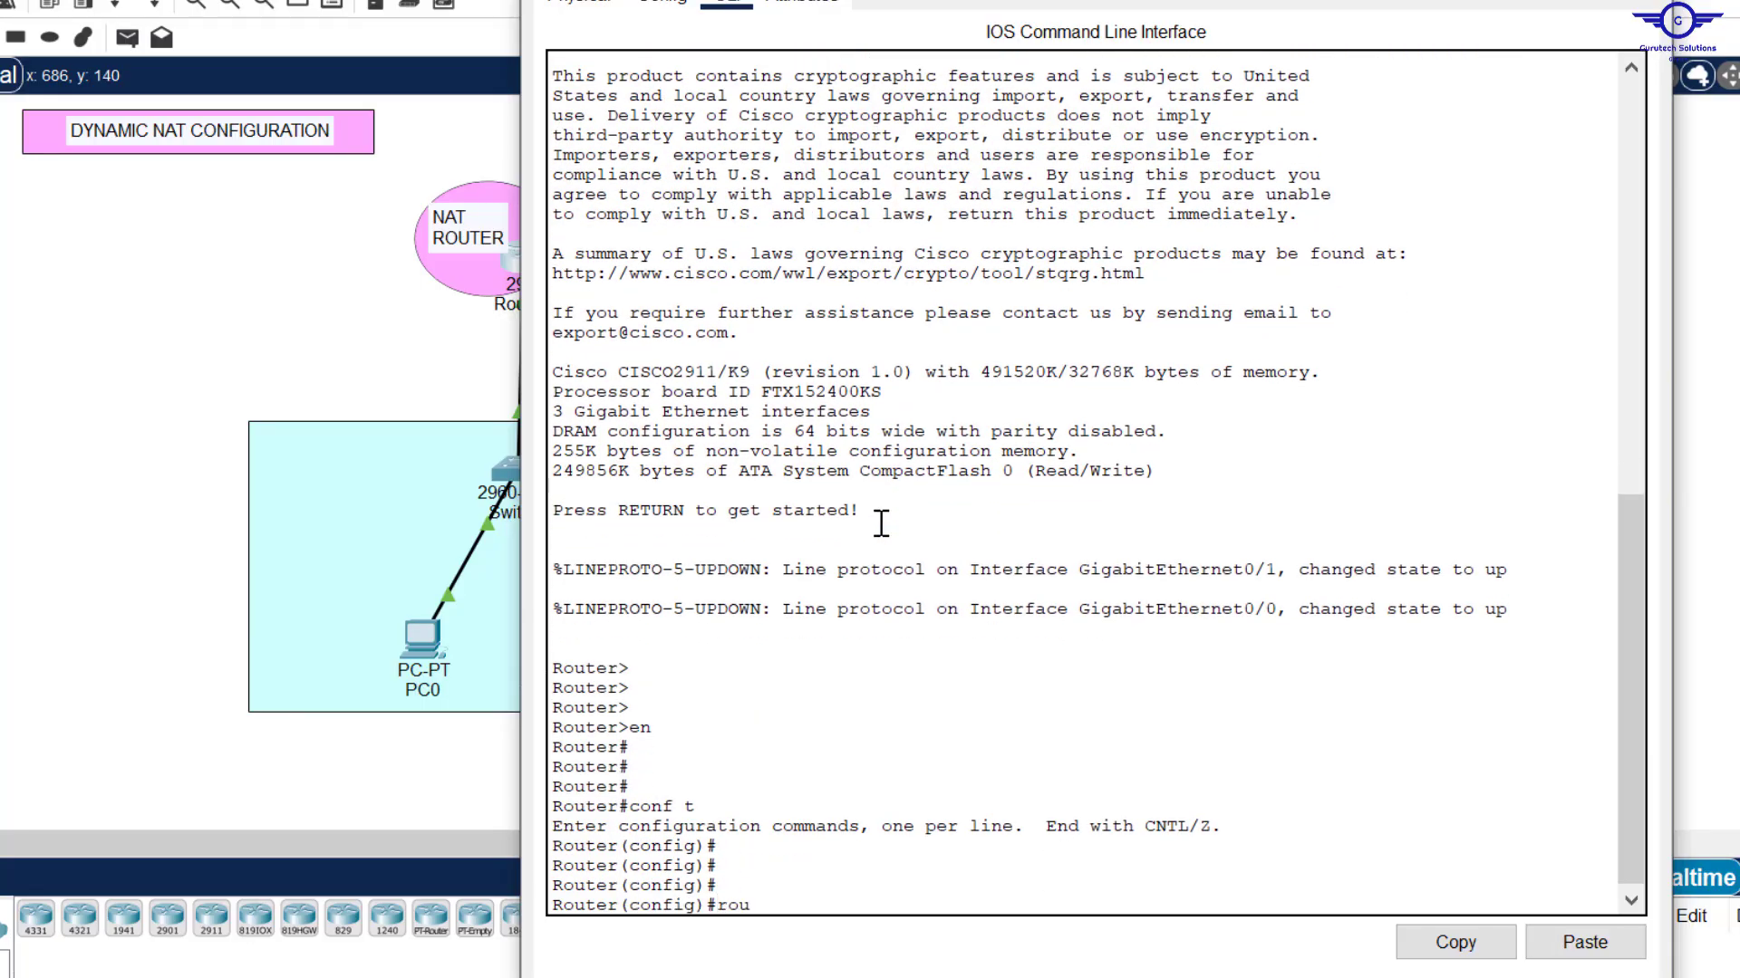
pyautogui.write('t')
pyautogui.press('Tab')
pyautogui.write('o')
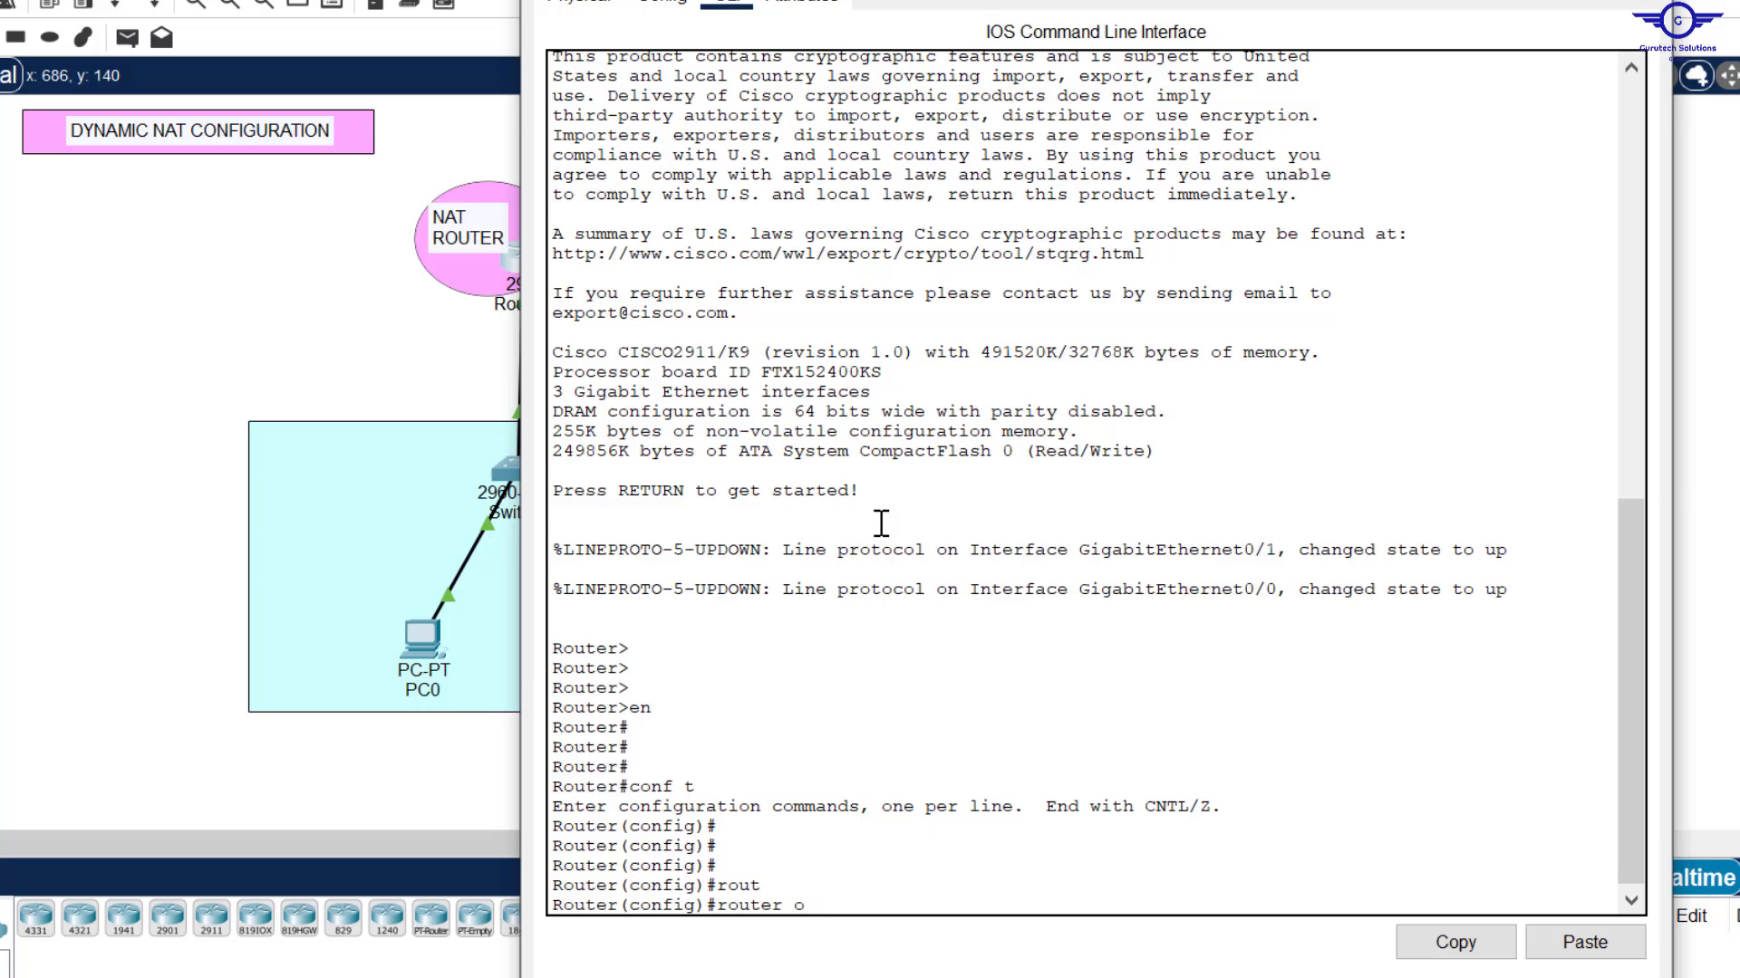
pyautogui.write('ds')
pyautogui.press('Tab')
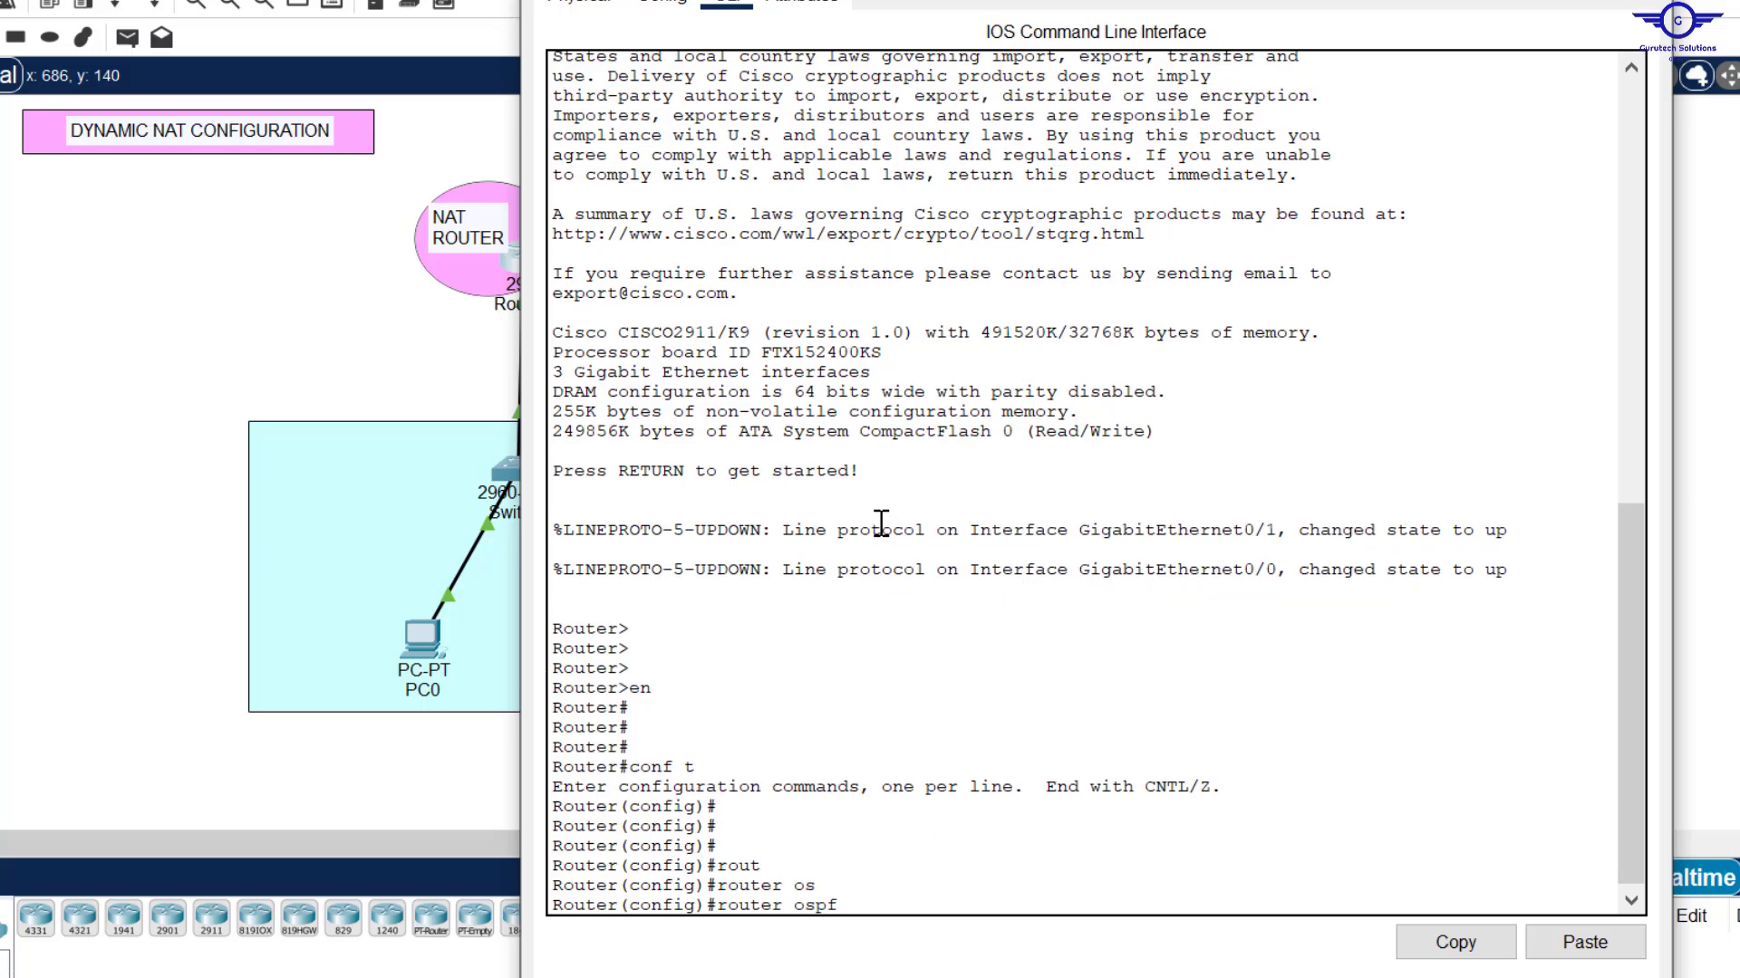
pyautogui.write('45')
pyautogui.press('Return')
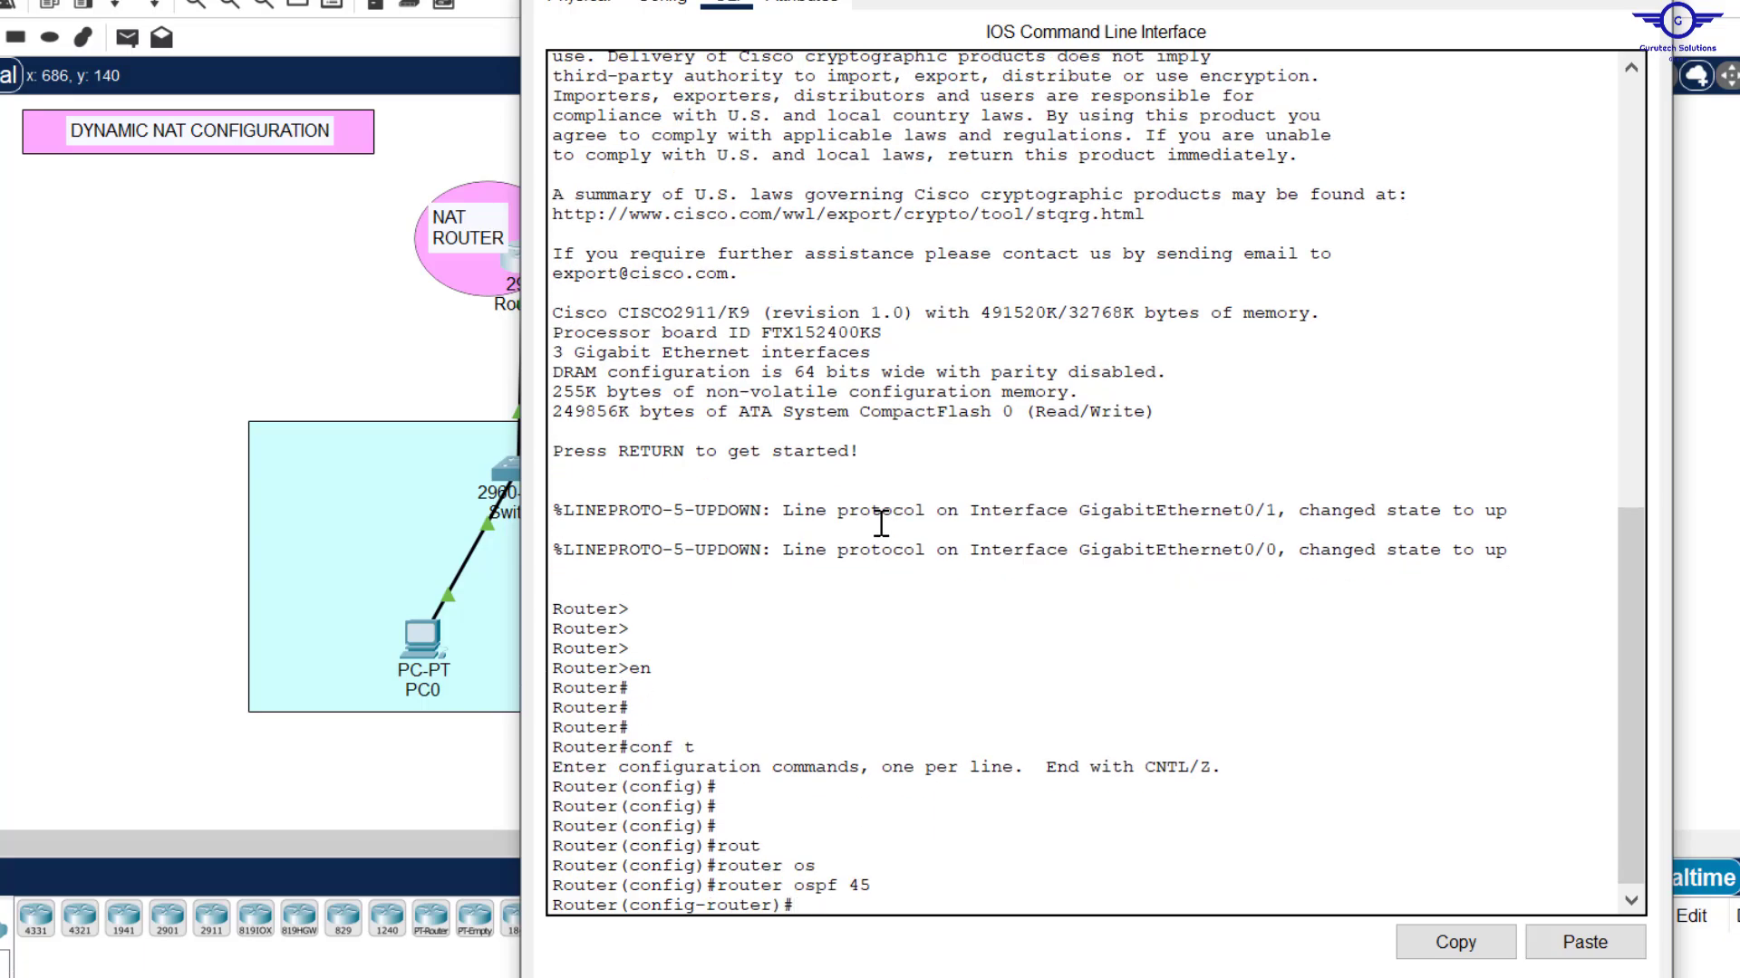
pyautogui.write('rou')
pyautogui.press('Tab')
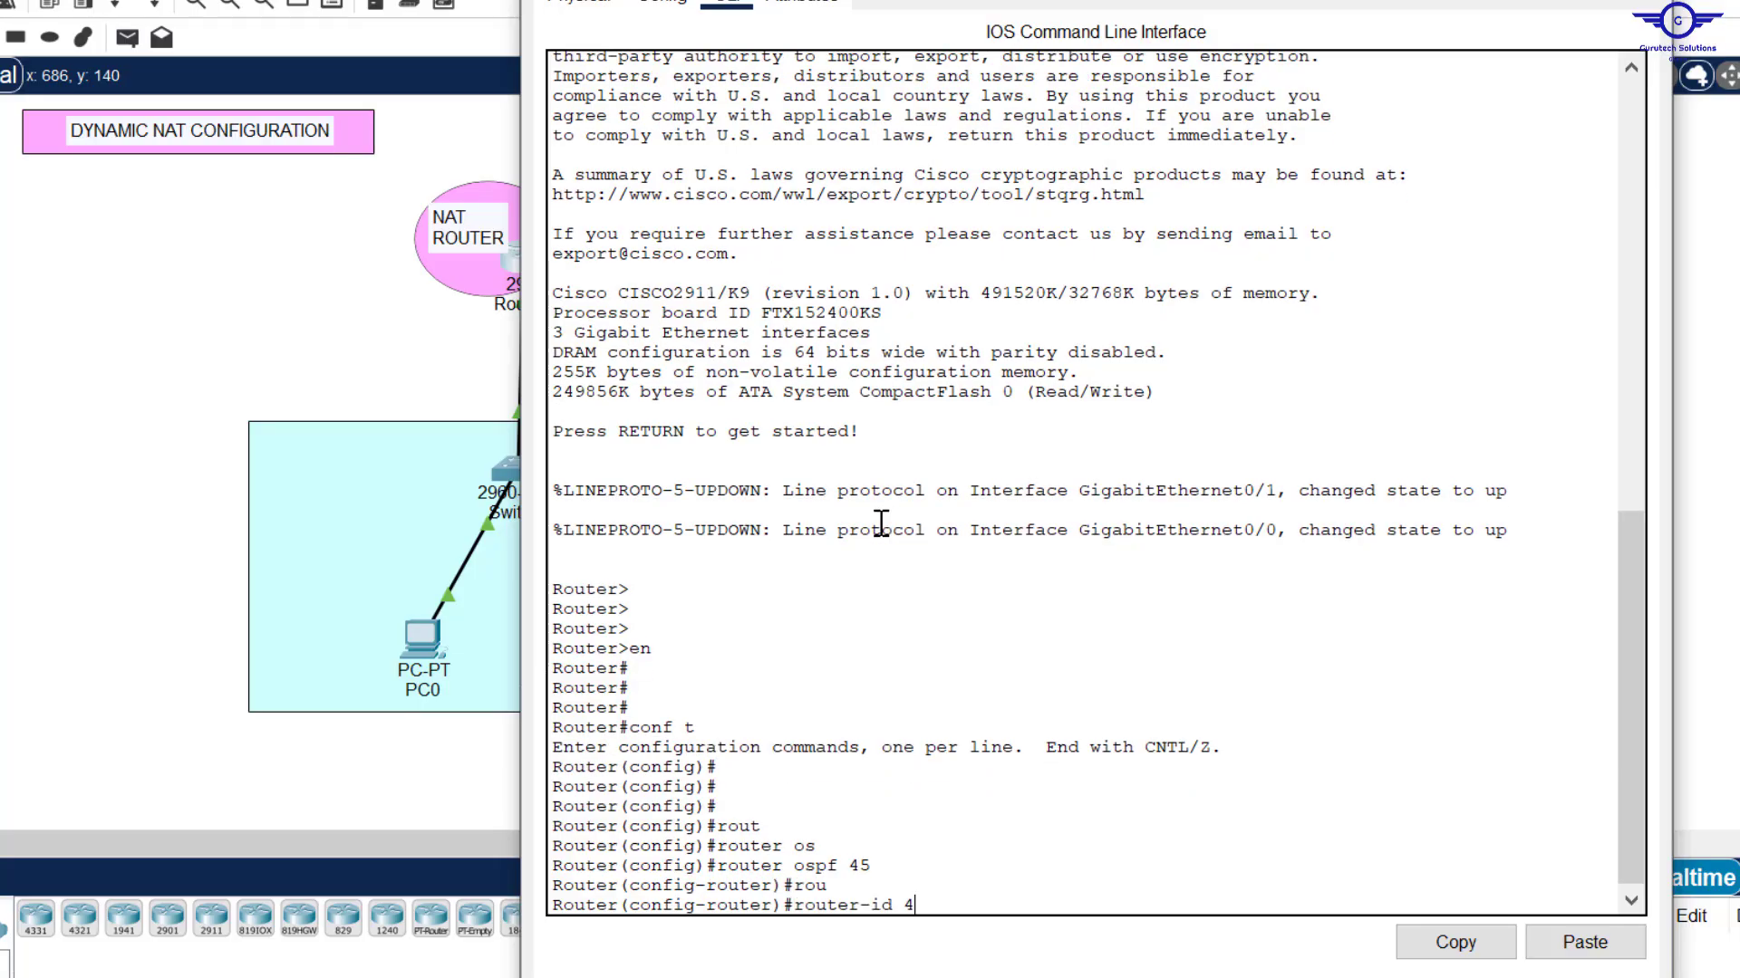
pyautogui.write('4.3.2.1')
pyautogui.press('Return')
pyautogui.press('Return')
pyautogui.press('Return')
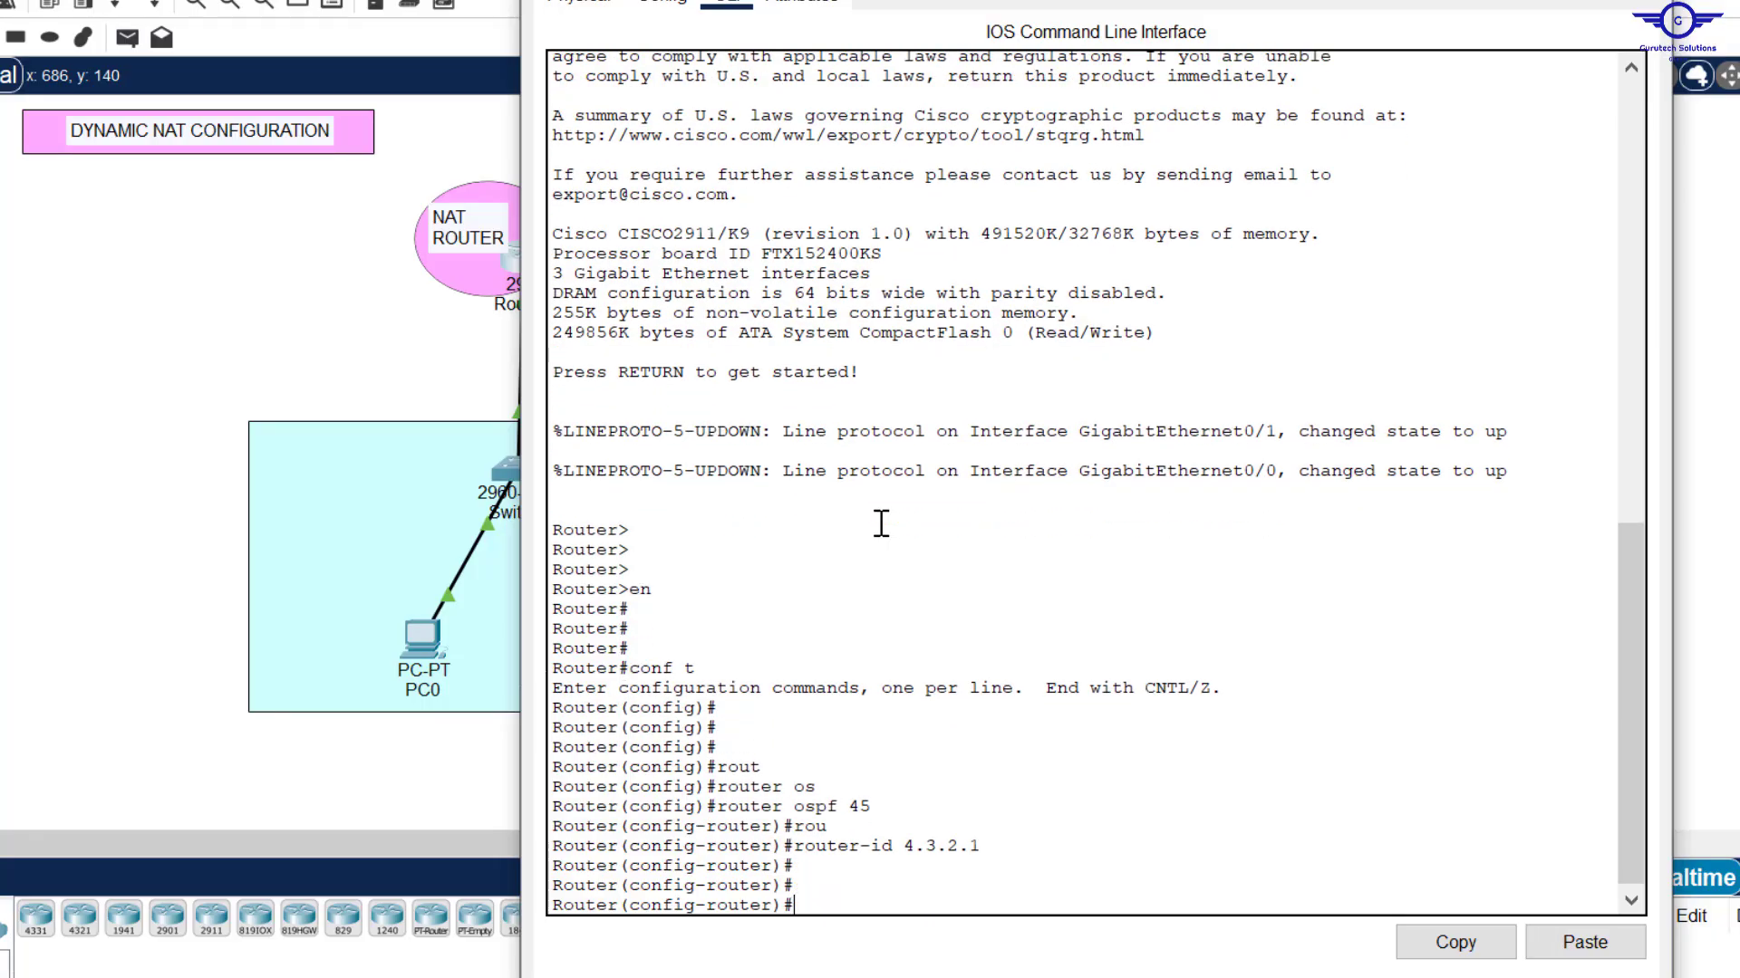
# Step: Advertise 200.100.50.0 and 192.168.20.0 with wildcard 0.0.0.255 in OSPF area 0
pyautogui.write('net')
pyautogui.press('Tab')
pyautogui.write('20')
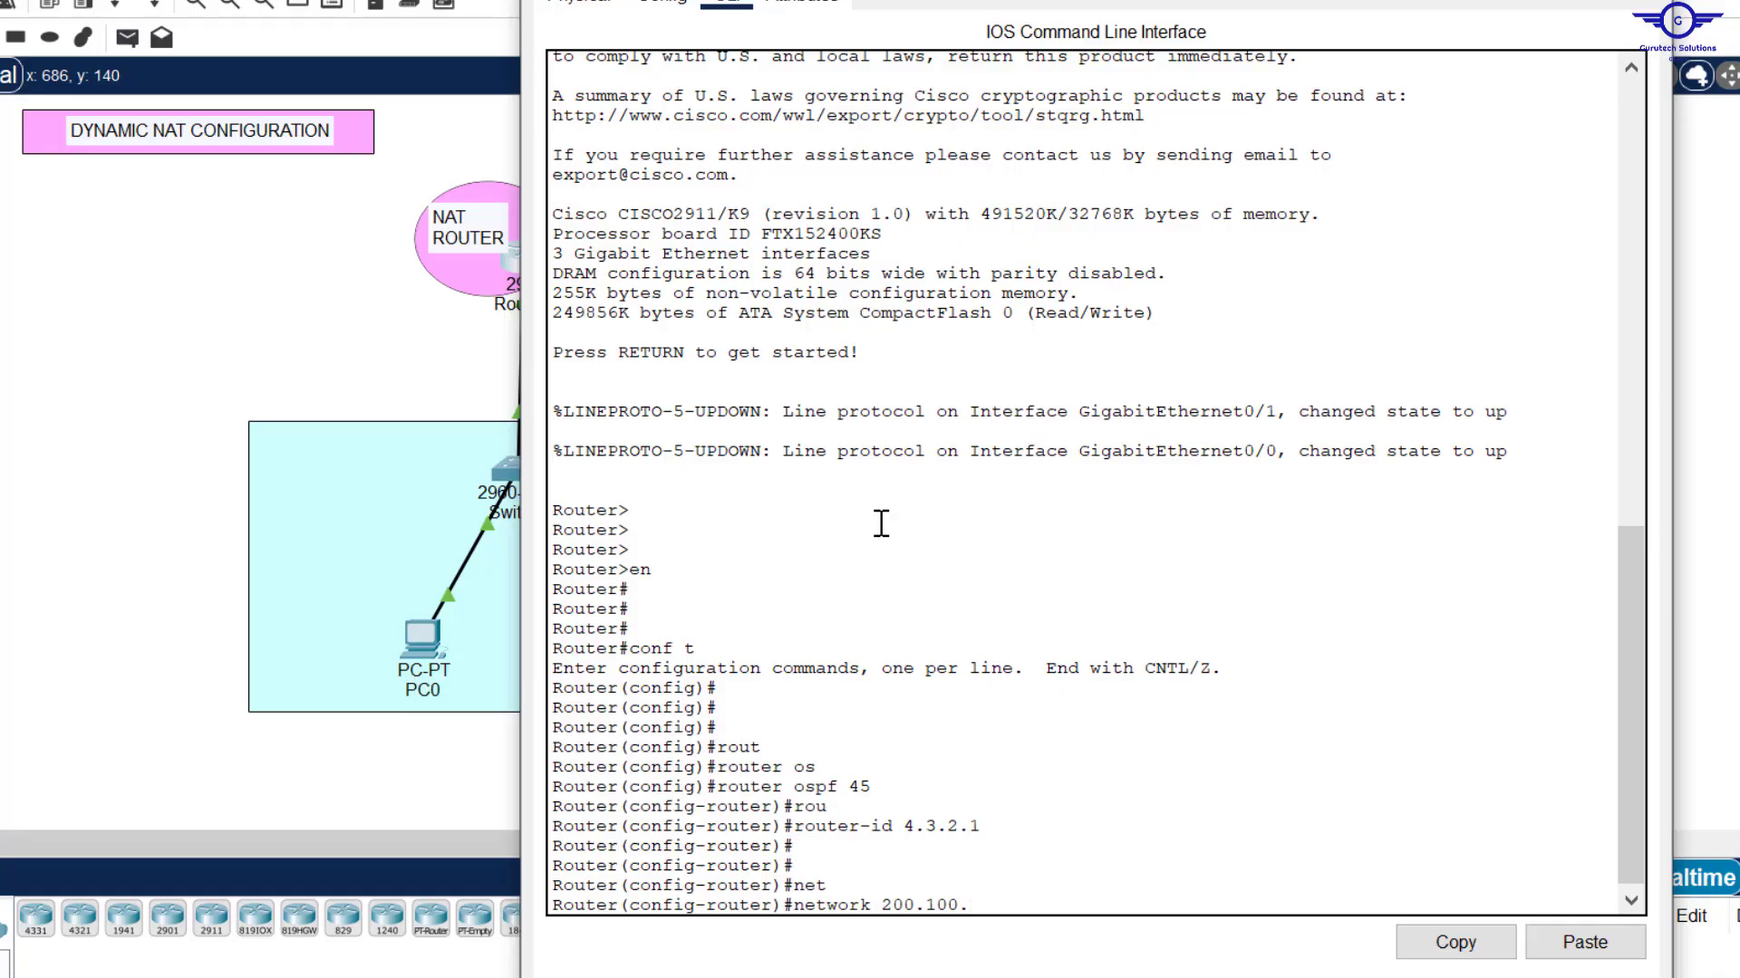
pyautogui.write('0.100.50.0 0.0.0.255 ar')
pyautogui.press('Tab')
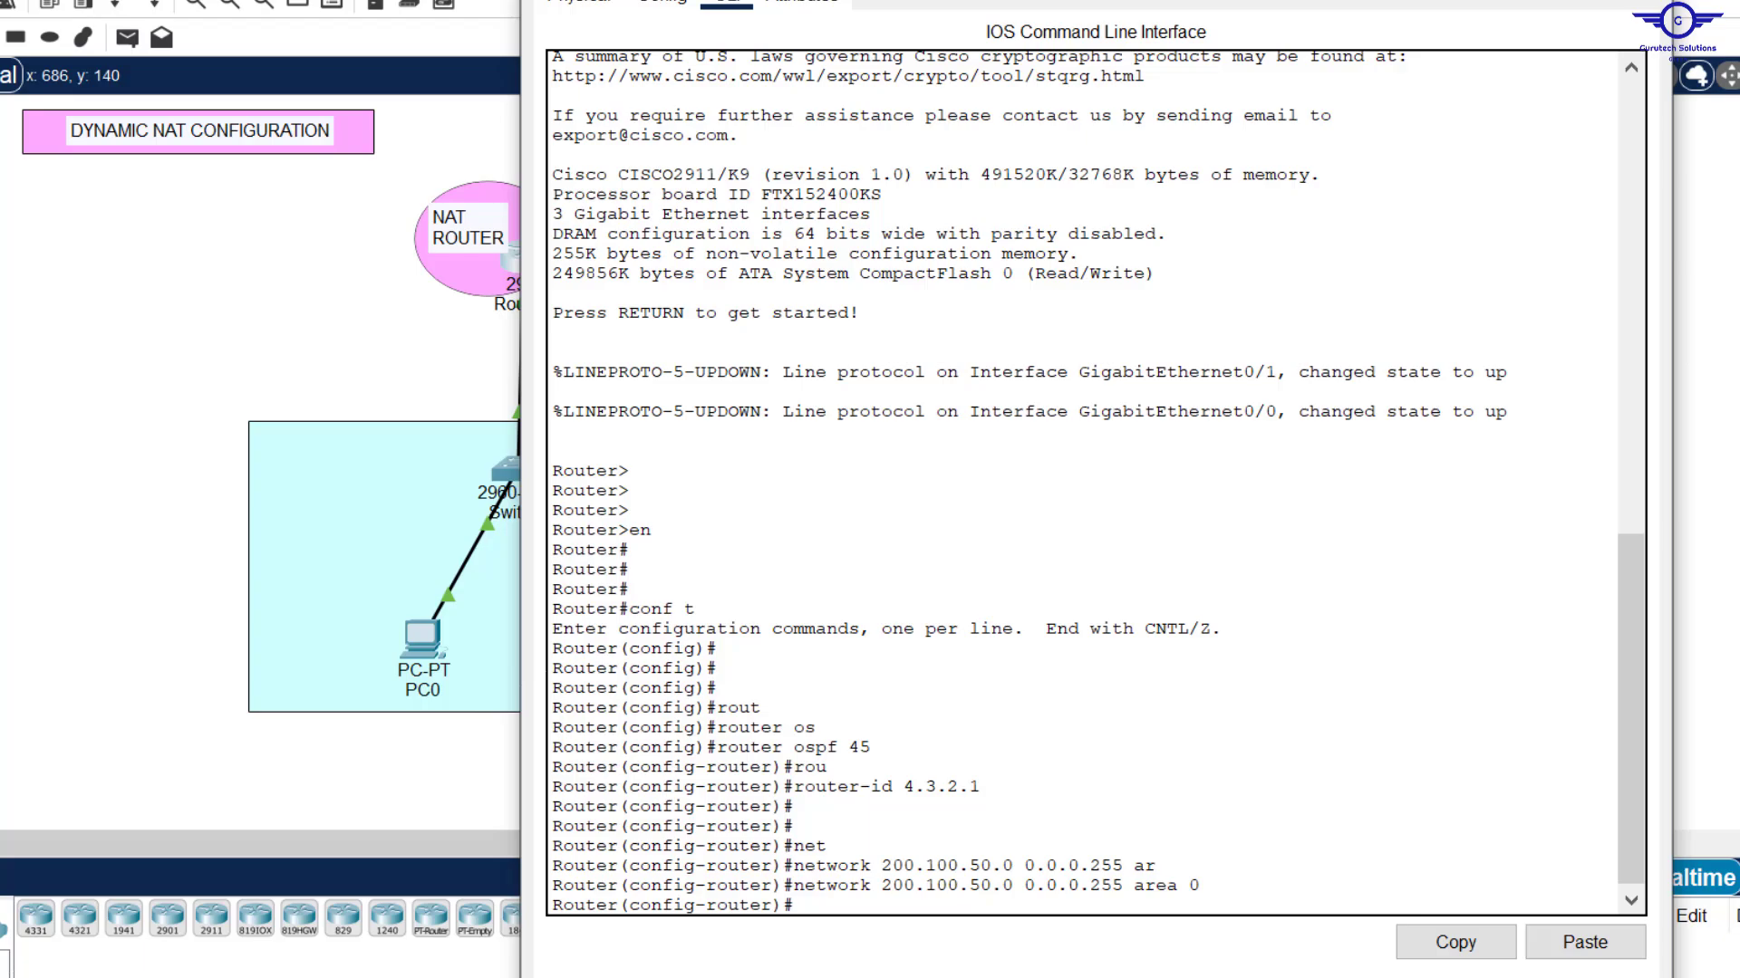
pyautogui.moveTo(1137, 0); pyautogui.dragTo(1137, 86)
pyautogui.press('Return')
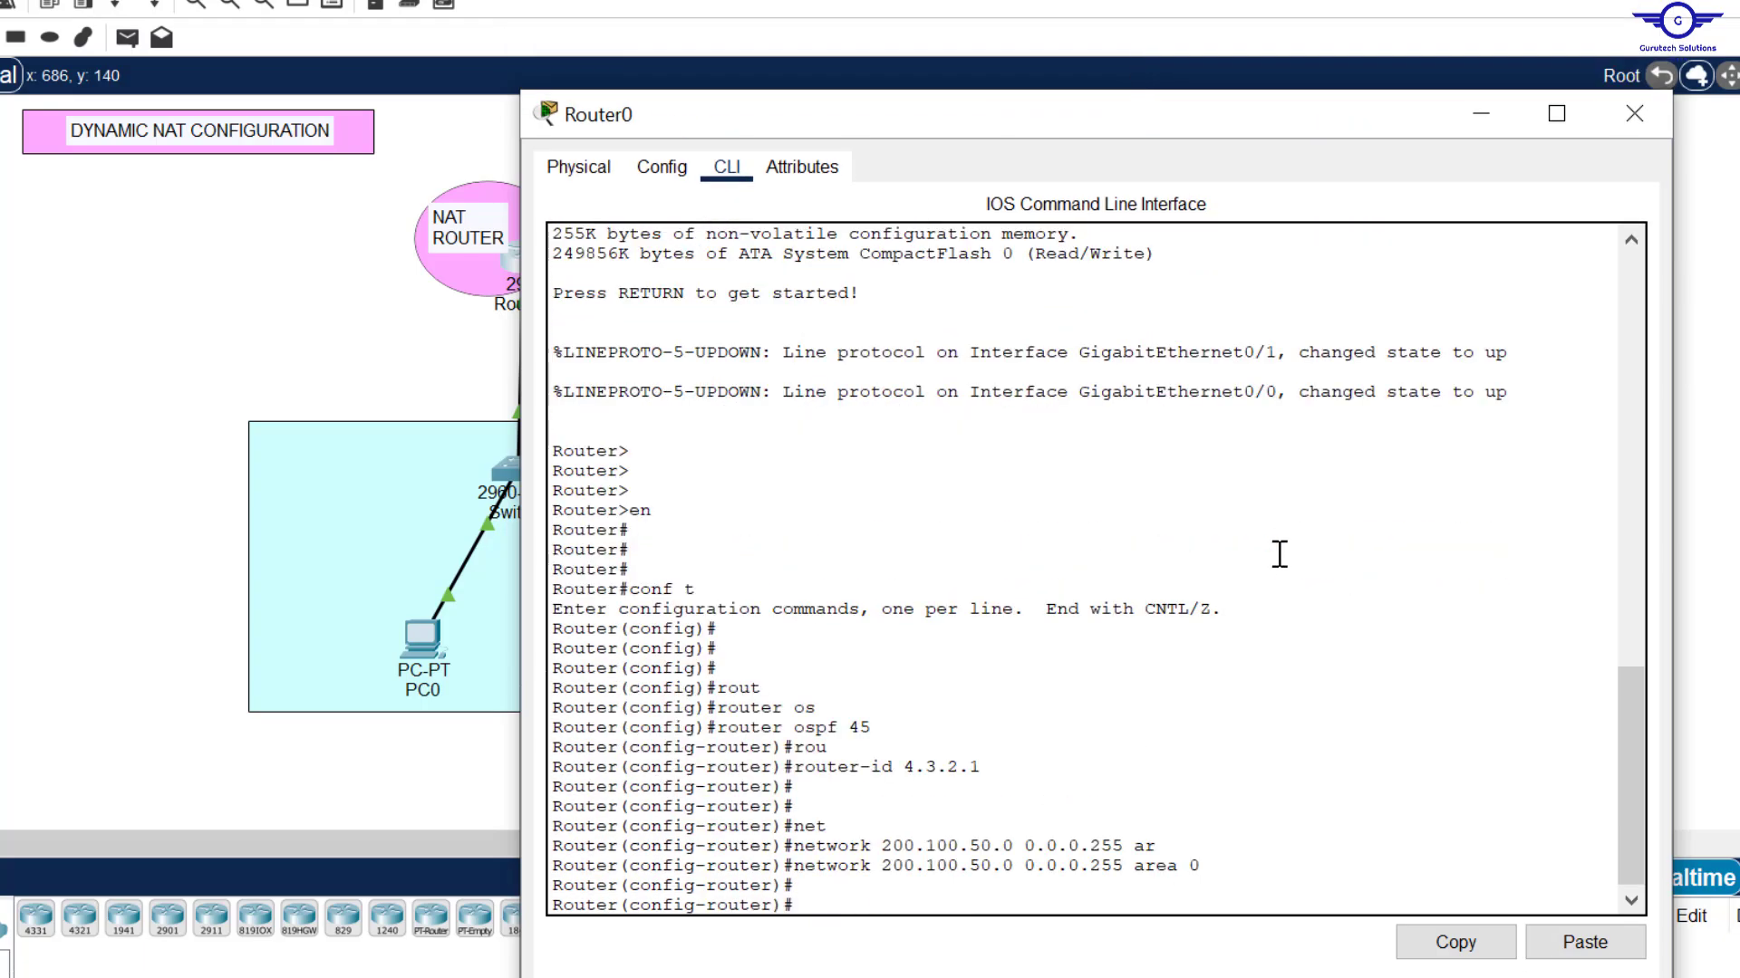
pyautogui.moveTo(924, 118); pyautogui.dragTo(990, 114)
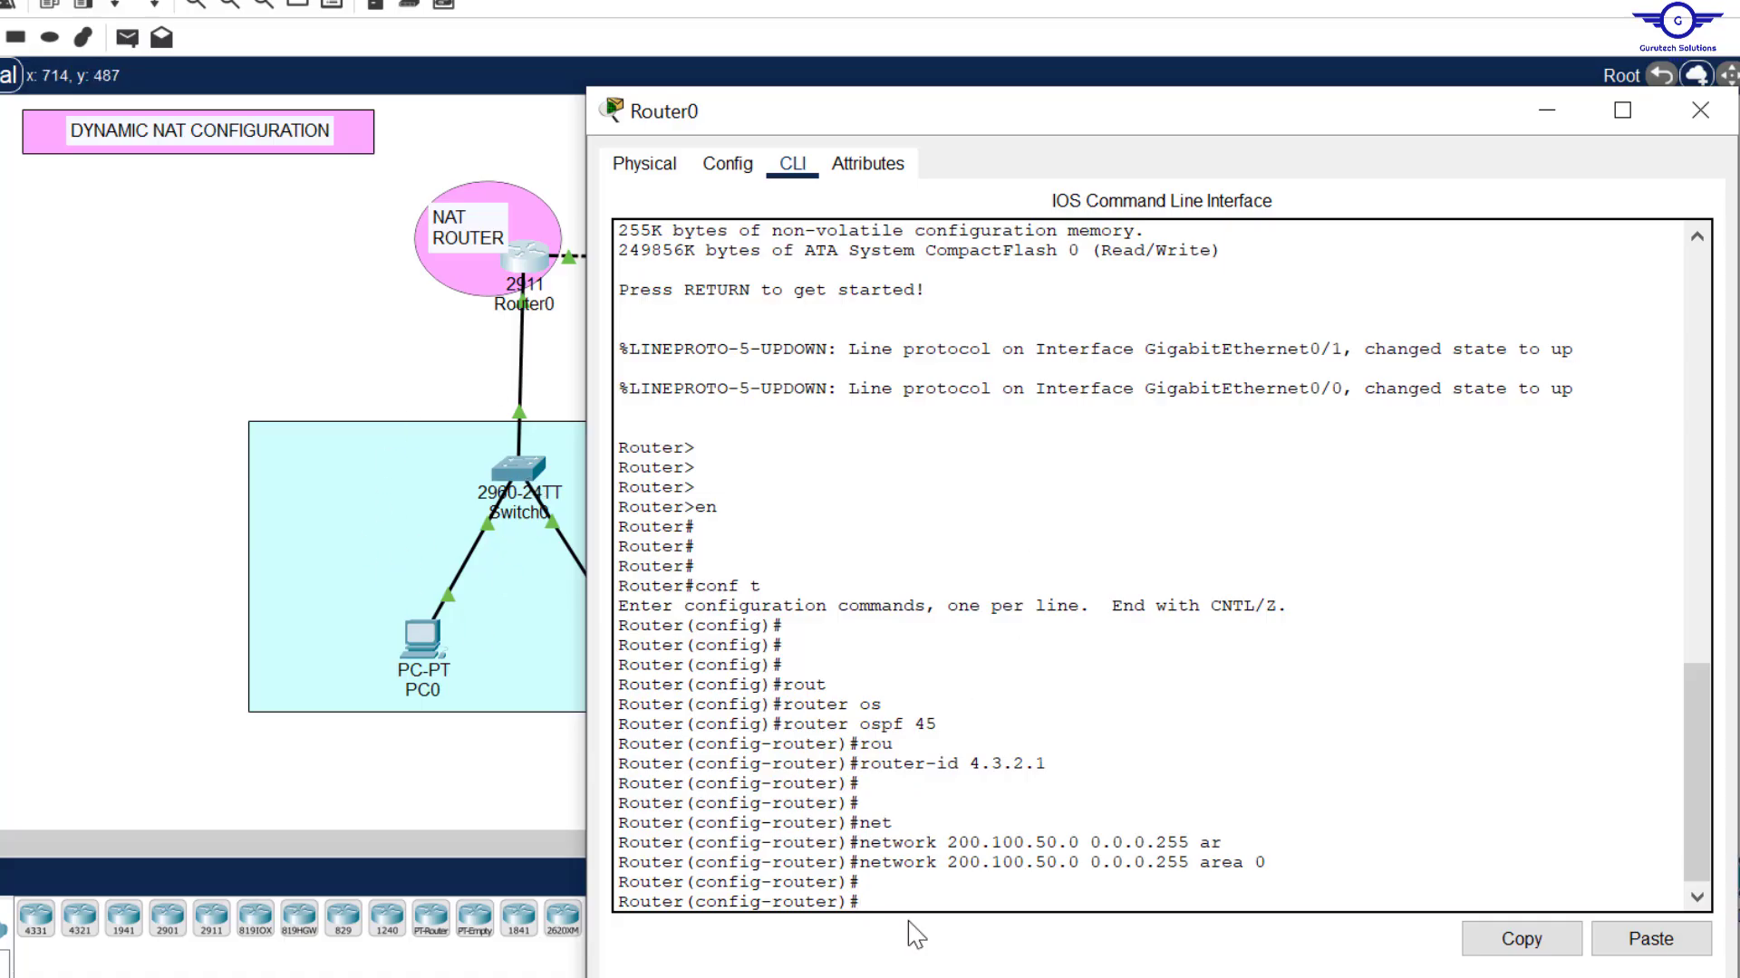
pyautogui.write('net')
pyautogui.press('Tab')
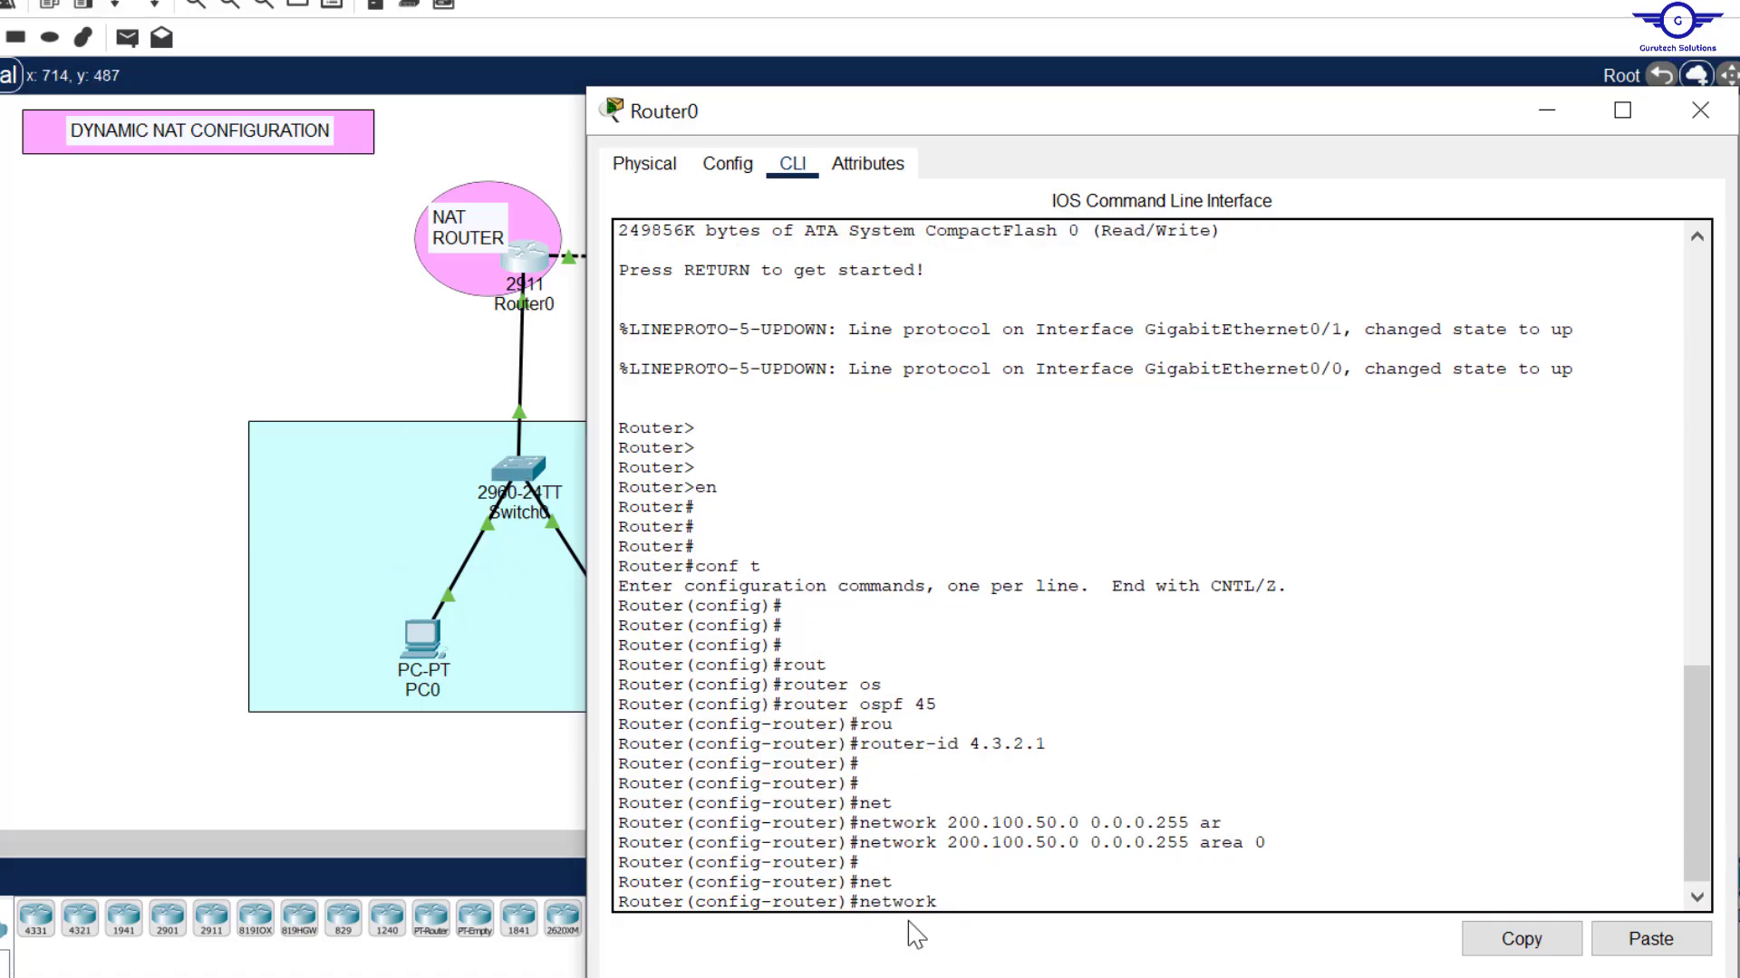
pyautogui.write('192.168.20.0 0.0.0.255')
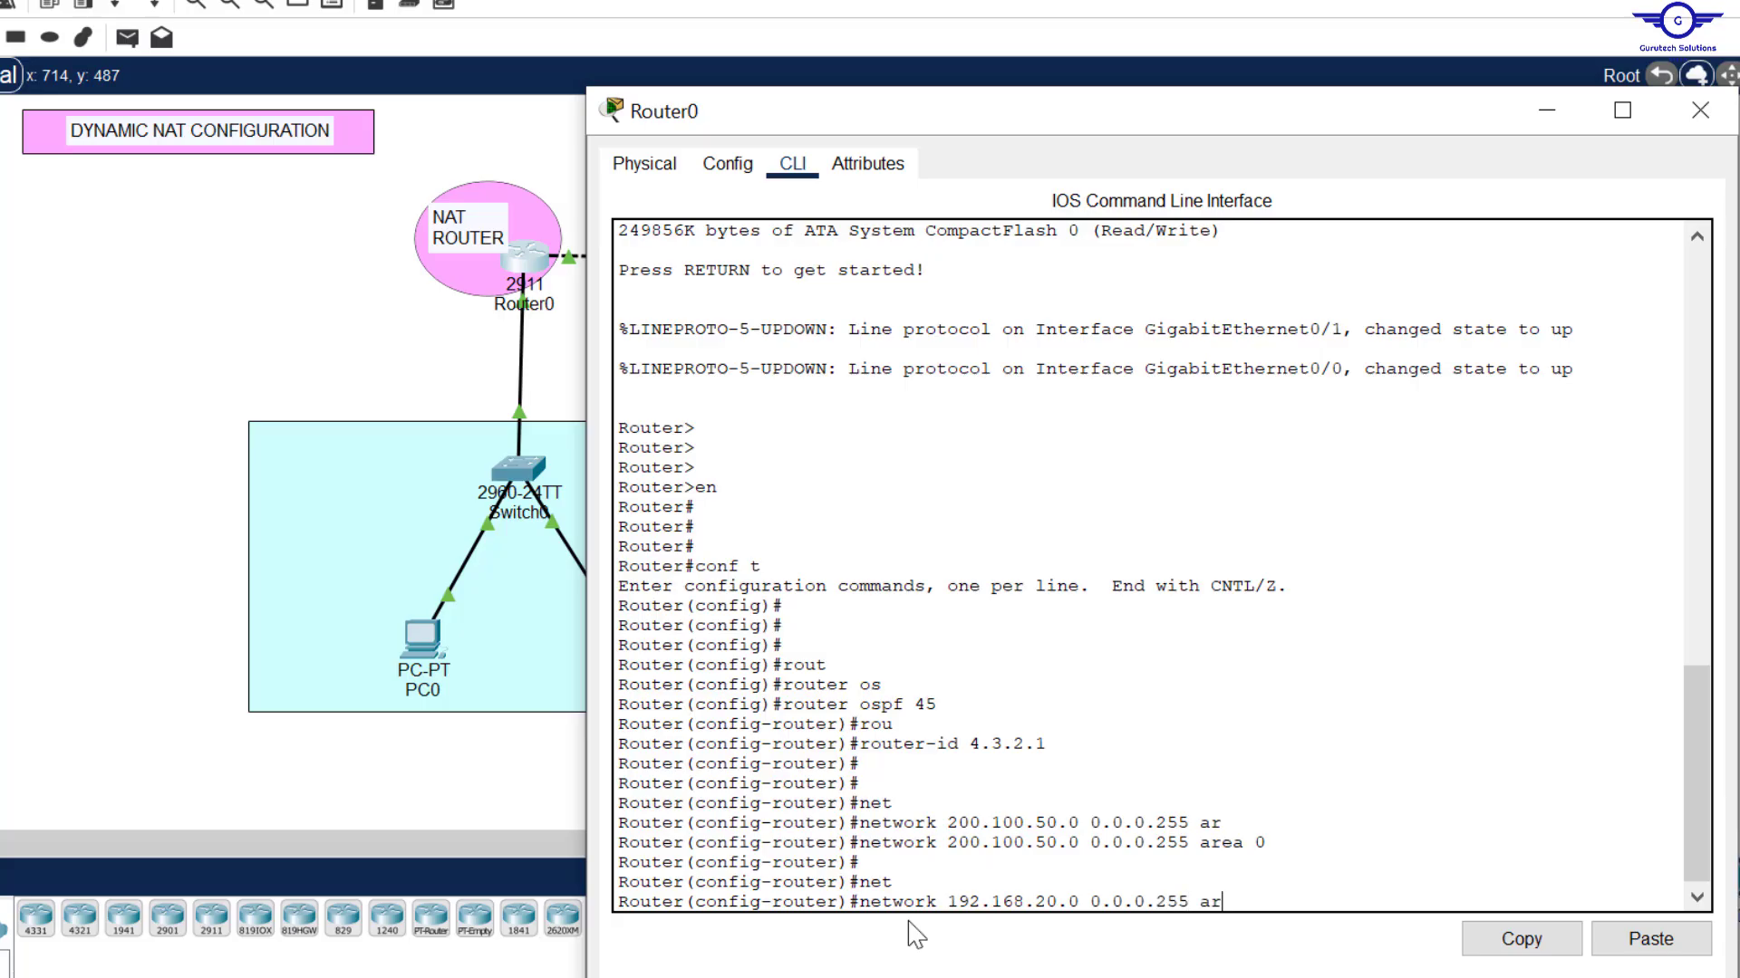
pyautogui.write(' ar')
pyautogui.press('Tab')
pyautogui.write('0')
pyautogui.press('Return')
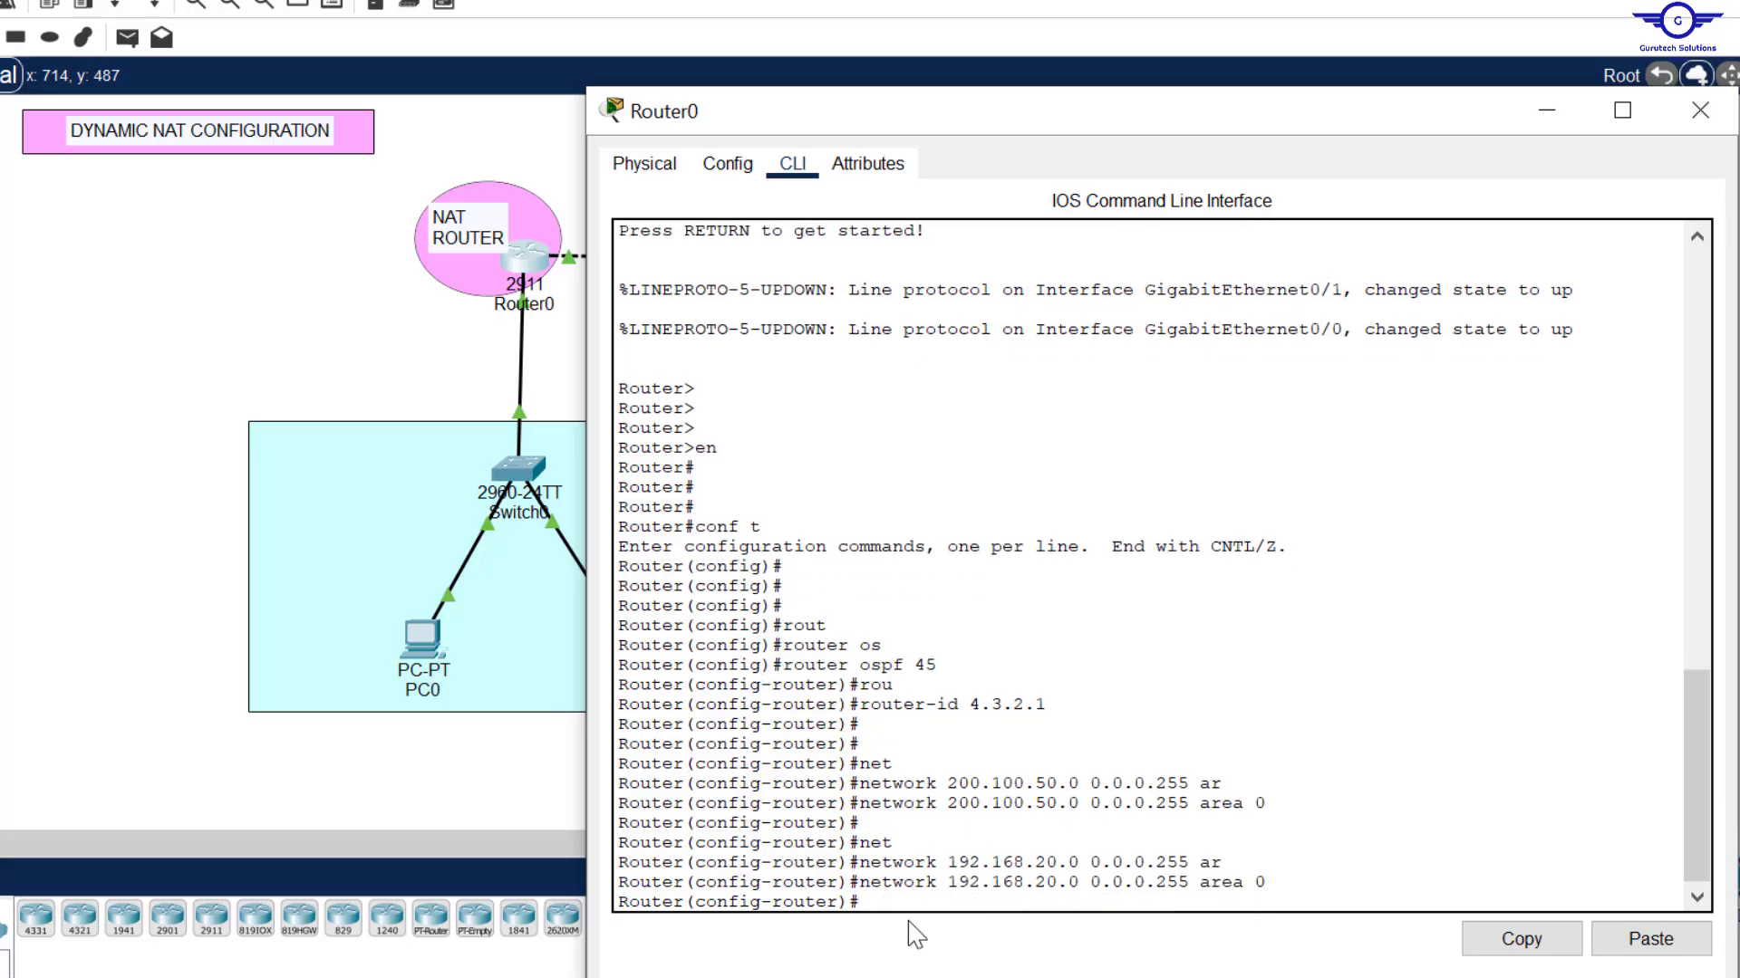
# Step: Exit OSPF mode, save Router0's configuration with do wr, and close its window
pyautogui.write('exit')
pyautogui.press('Return')
pyautogui.press('Return')
pyautogui.press('Return')
pyautogui.press('Return')
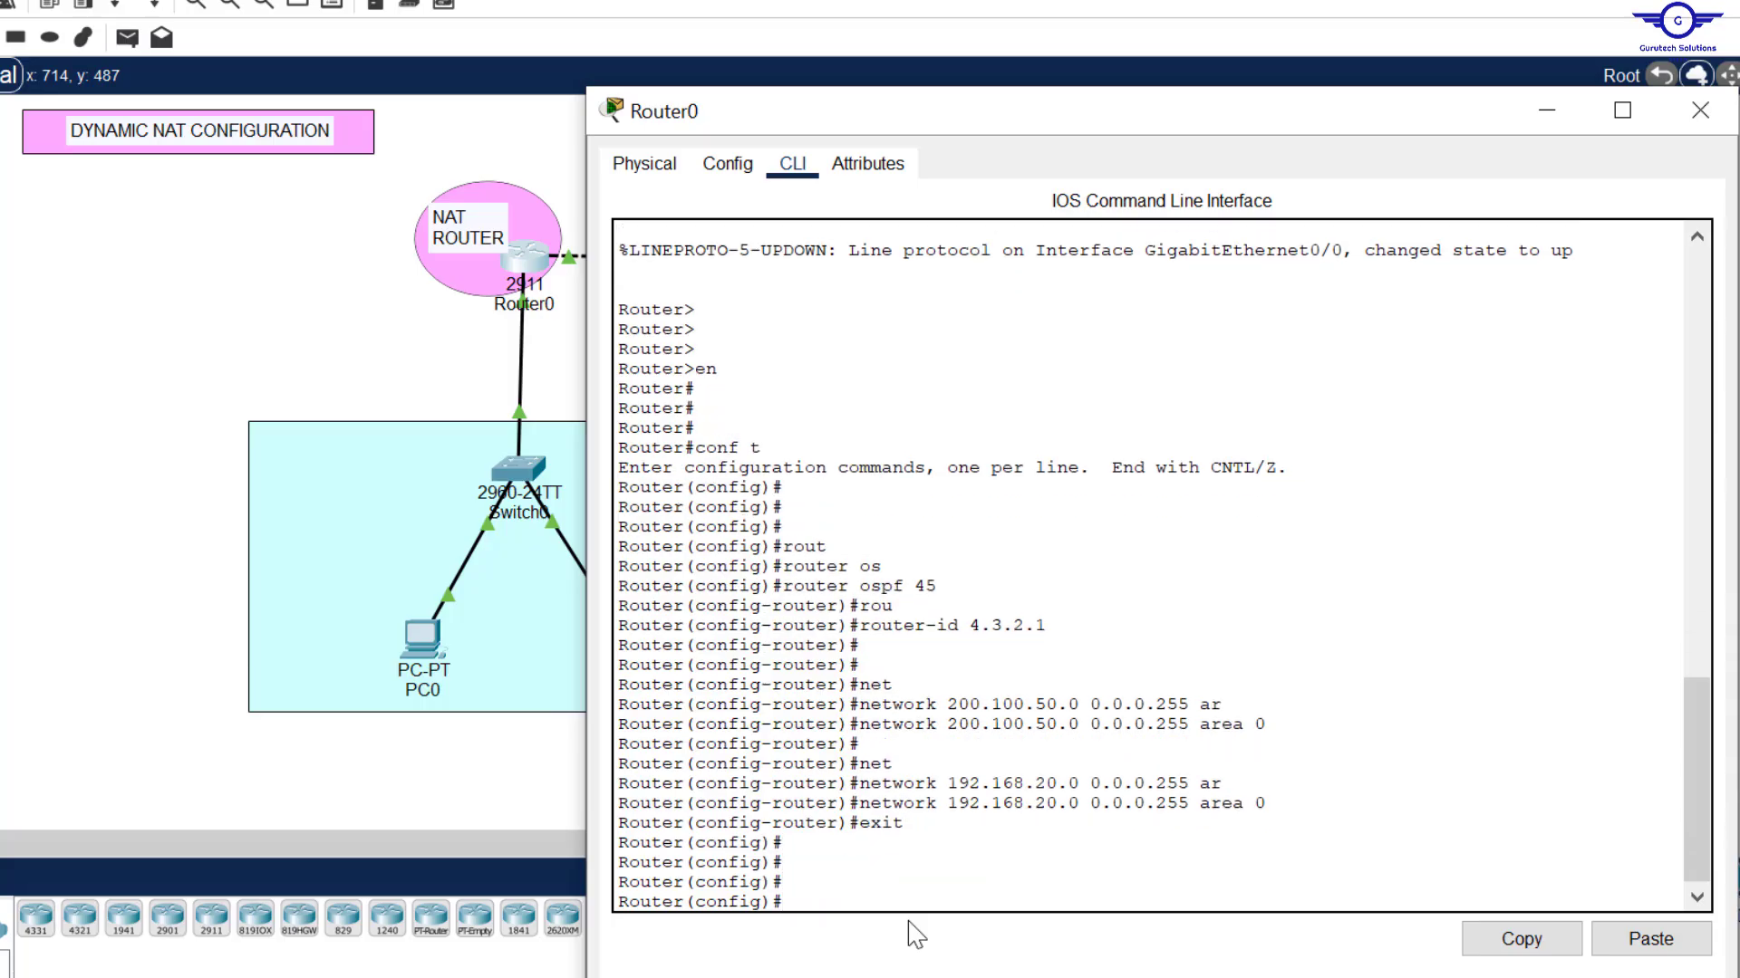
pyautogui.write('do wr')
pyautogui.press('Return')
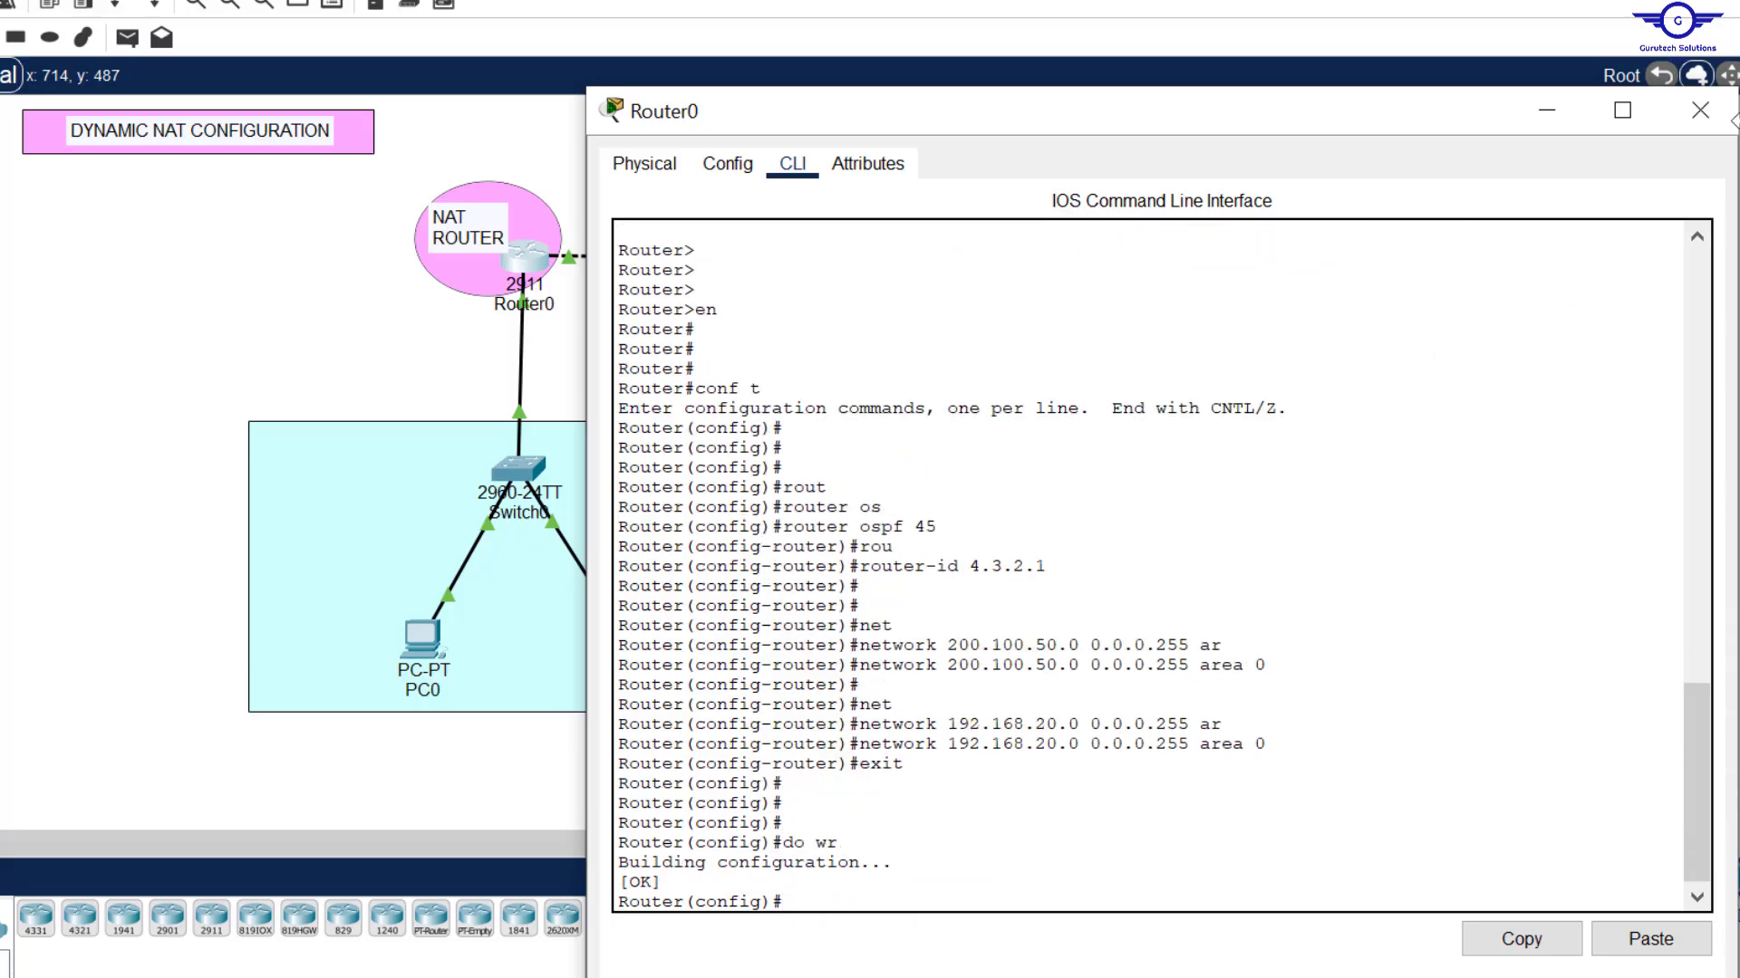
pyautogui.click(1699, 112)
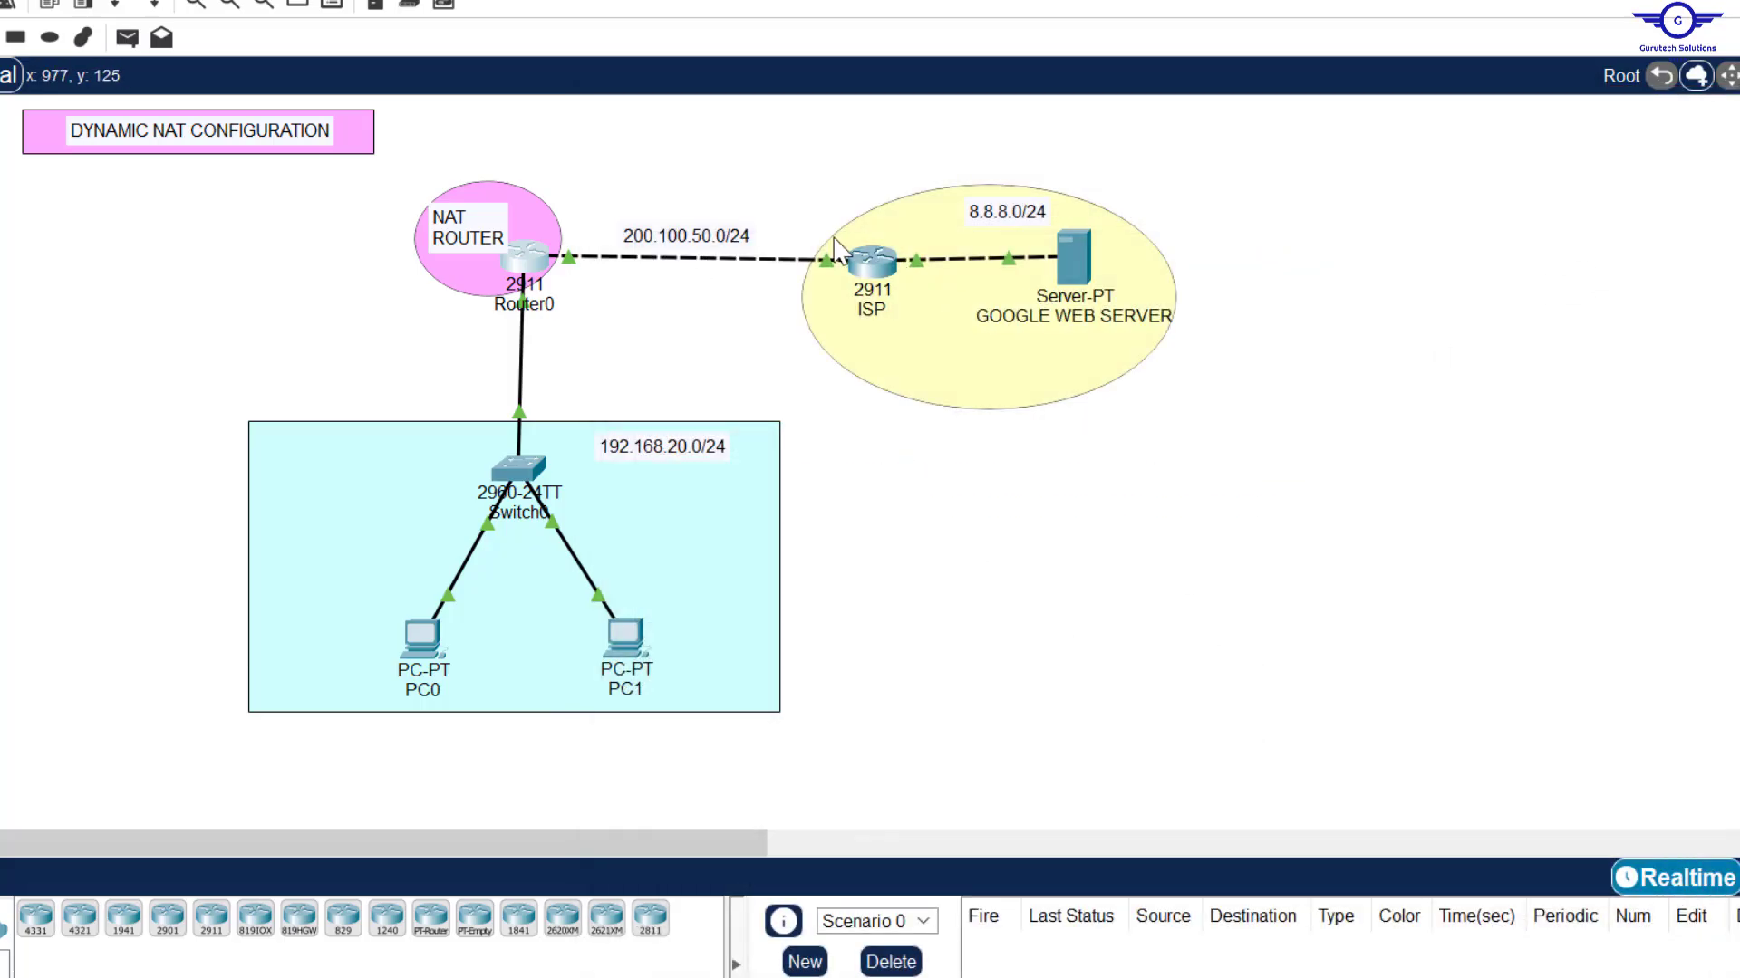
# Step: Open the ISP router's CLI and leave interface configuration mode
pyautogui.click(875, 263)
pyautogui.click(726, 3)
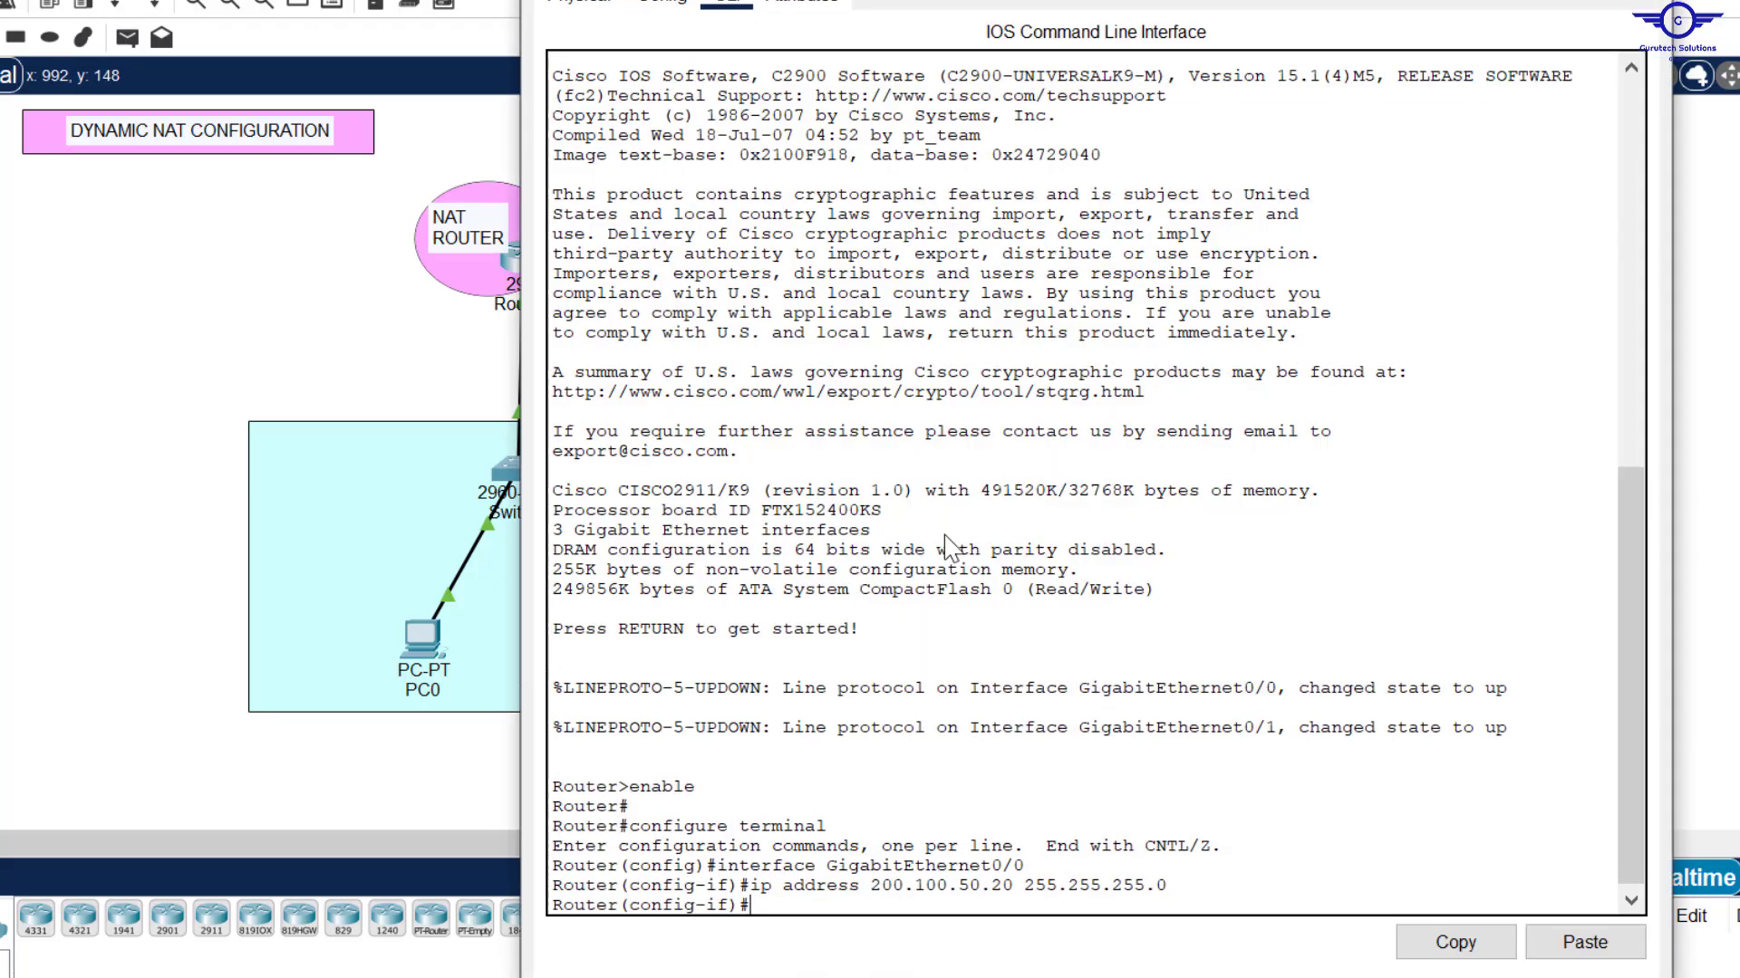
pyautogui.press('Return')
pyautogui.press('Return')
pyautogui.write('ex')
pyautogui.press('Return')
pyautogui.press('Return')
pyautogui.press('Return')
pyautogui.press('Return')
pyautogui.press('Return')
pyautogui.press('Return')
pyautogui.press('Return')
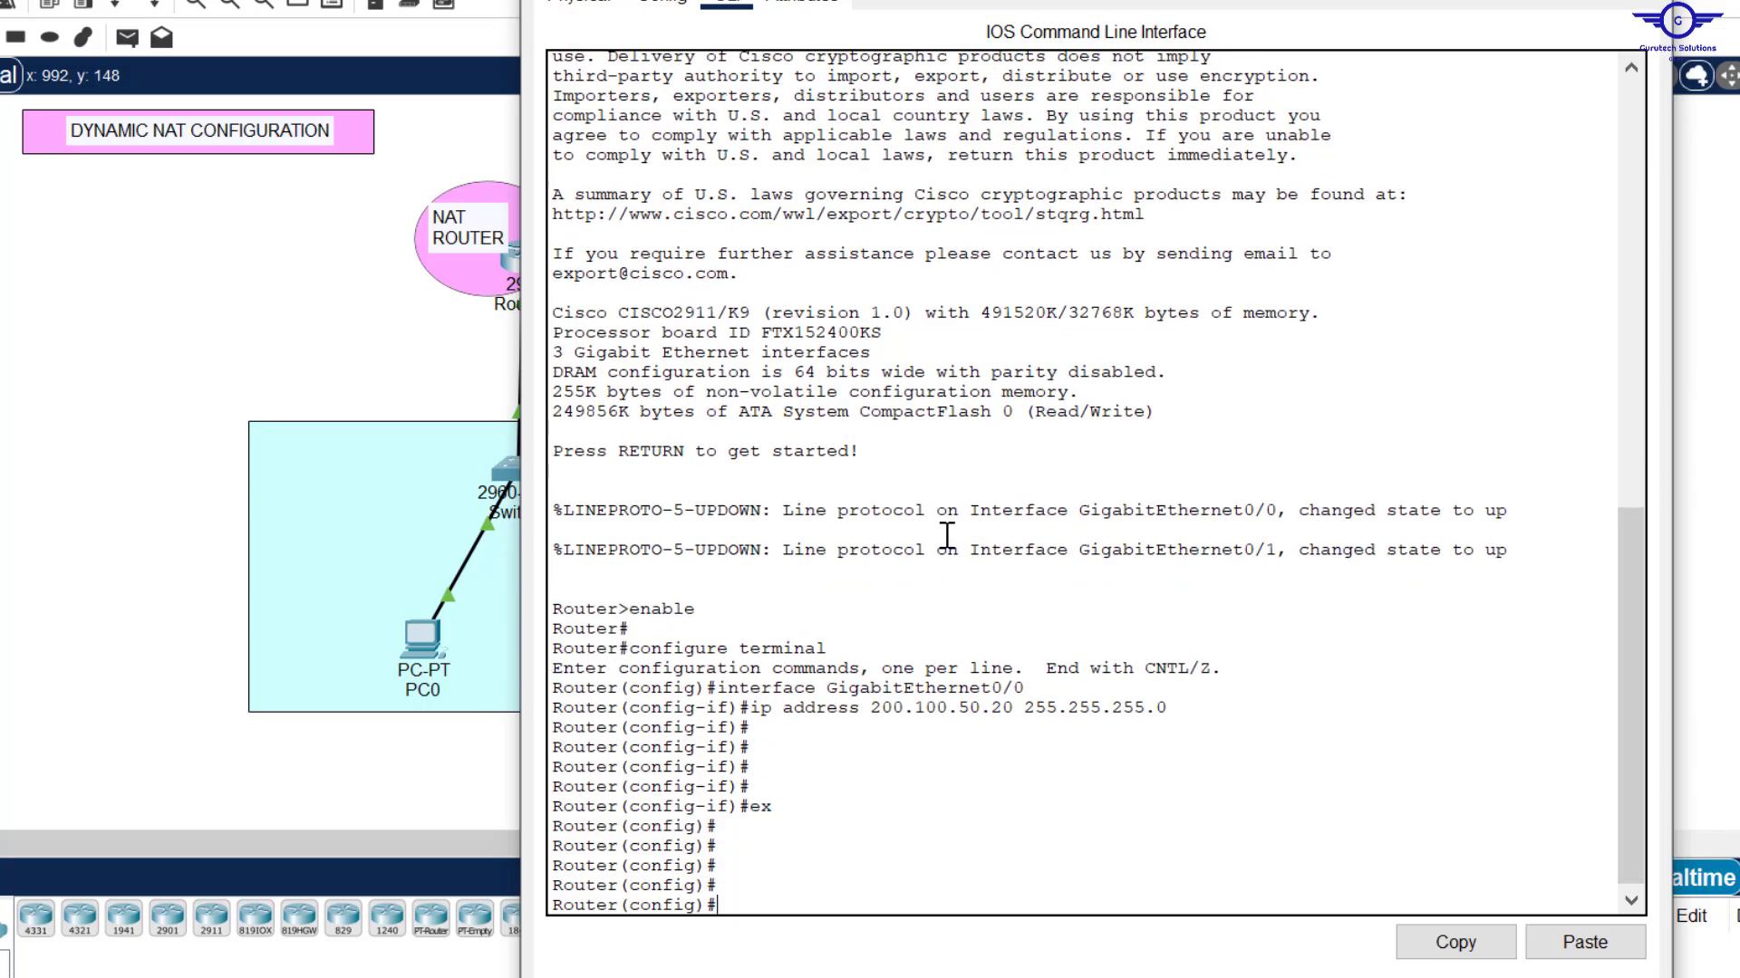
# Step: Start OSPF process 45 on the ISP router with router-id 5.1.2.4
pyautogui.write('rou')
pyautogui.press('Tab')
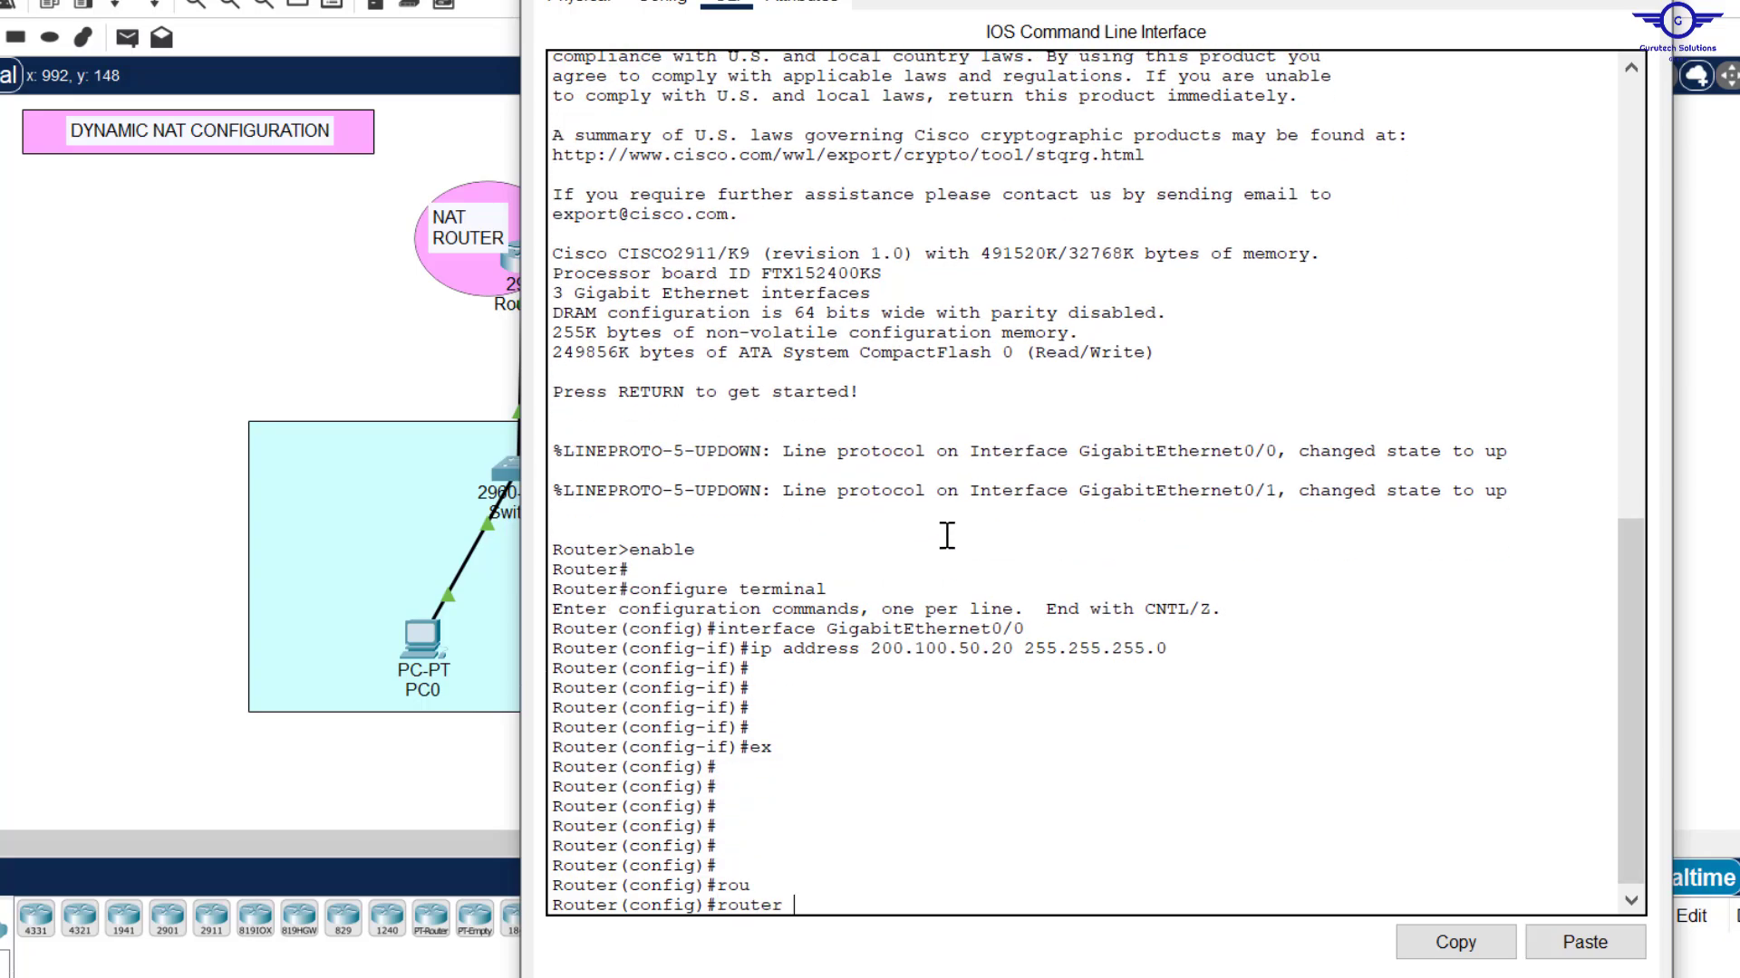
pyautogui.write('o')
pyautogui.press('Tab')
pyautogui.write('45')
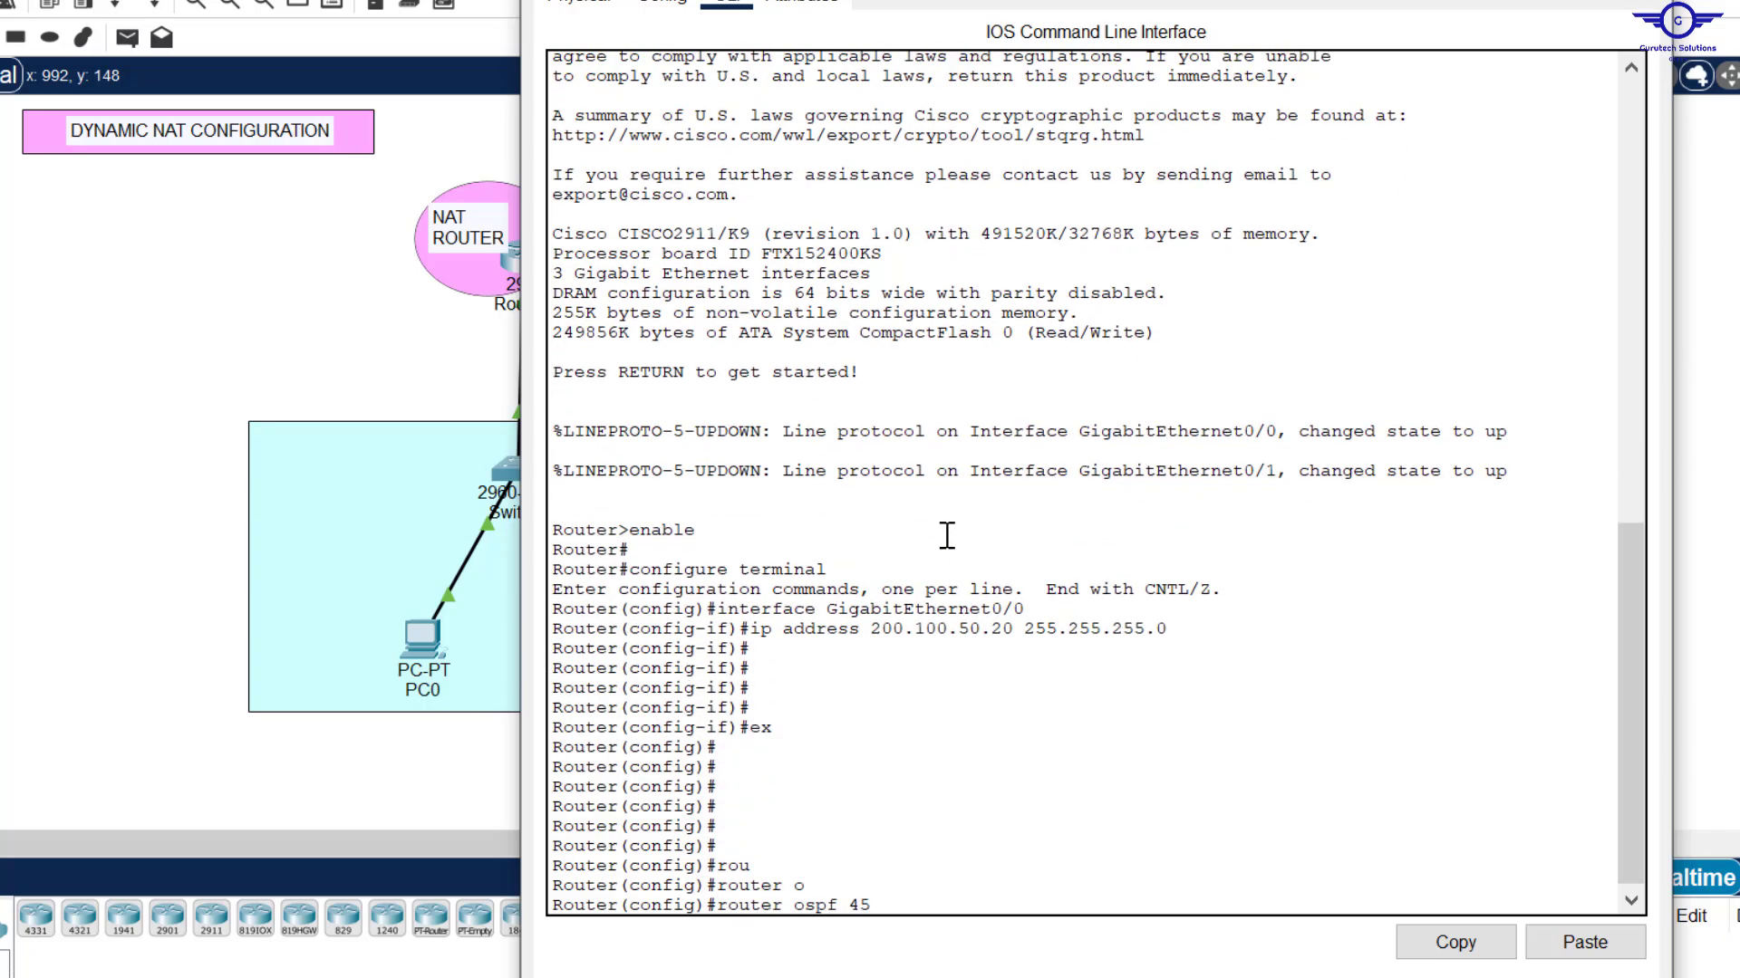
pyautogui.press('Return')
pyautogui.press('Return')
pyautogui.write('ro')
pyautogui.press('Tab')
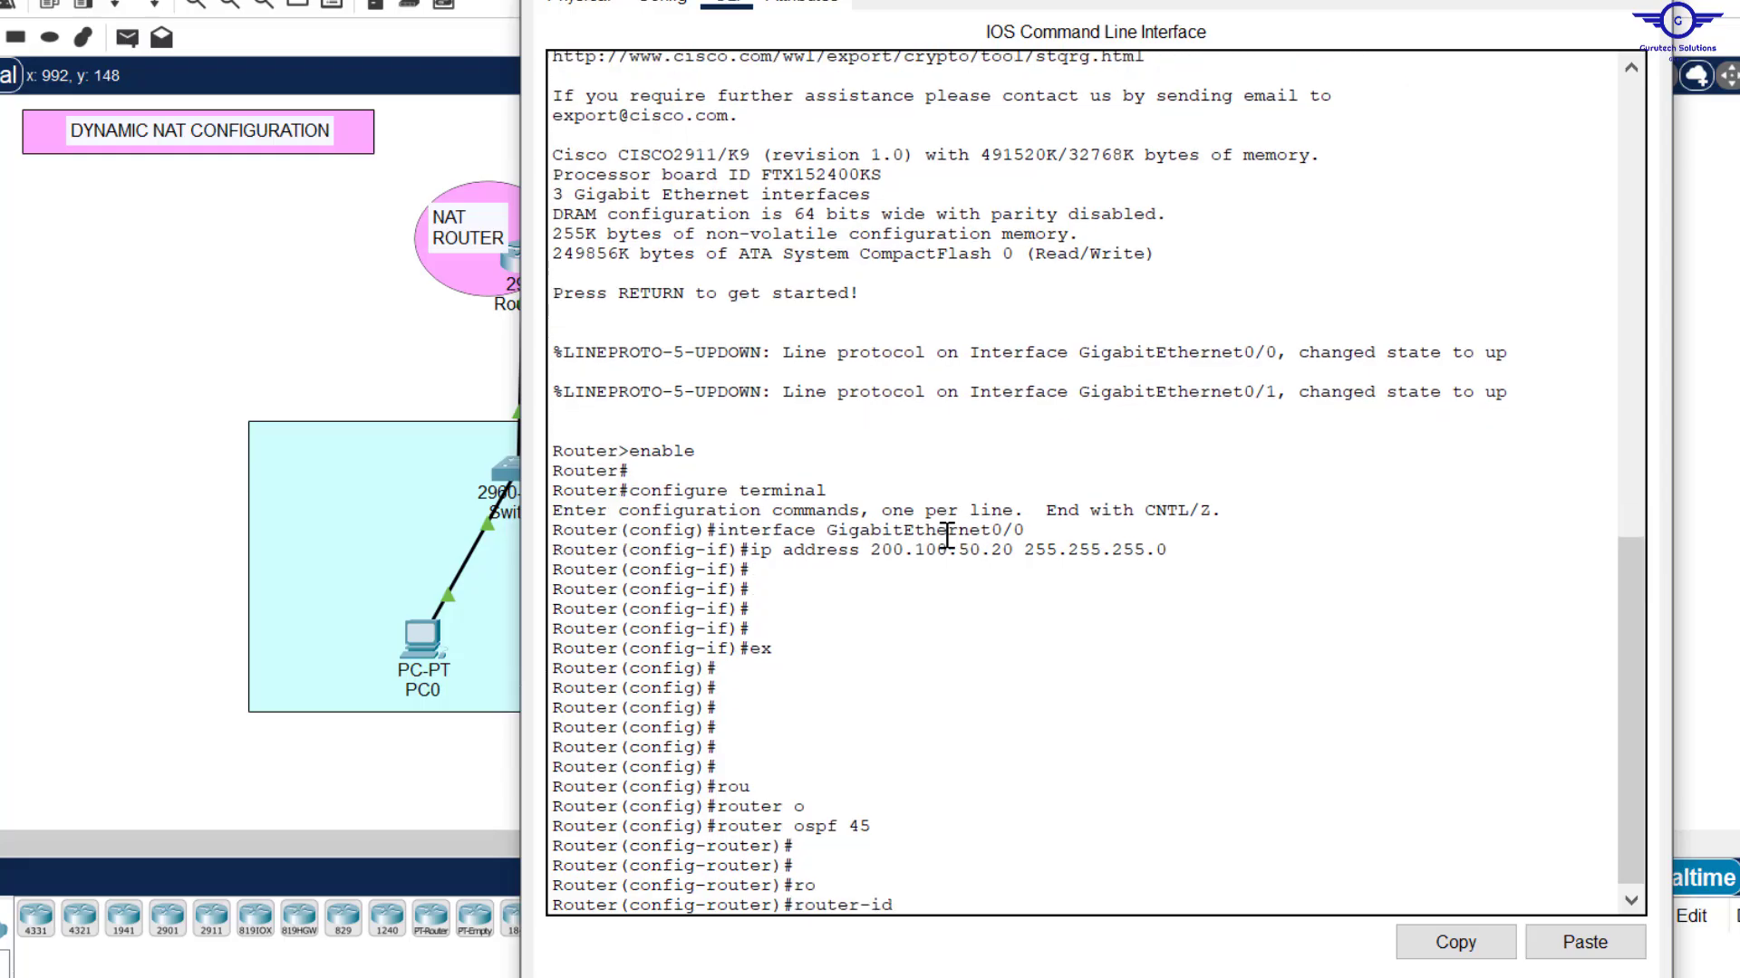
pyautogui.write('5.1.2.4')
pyautogui.press('Return')
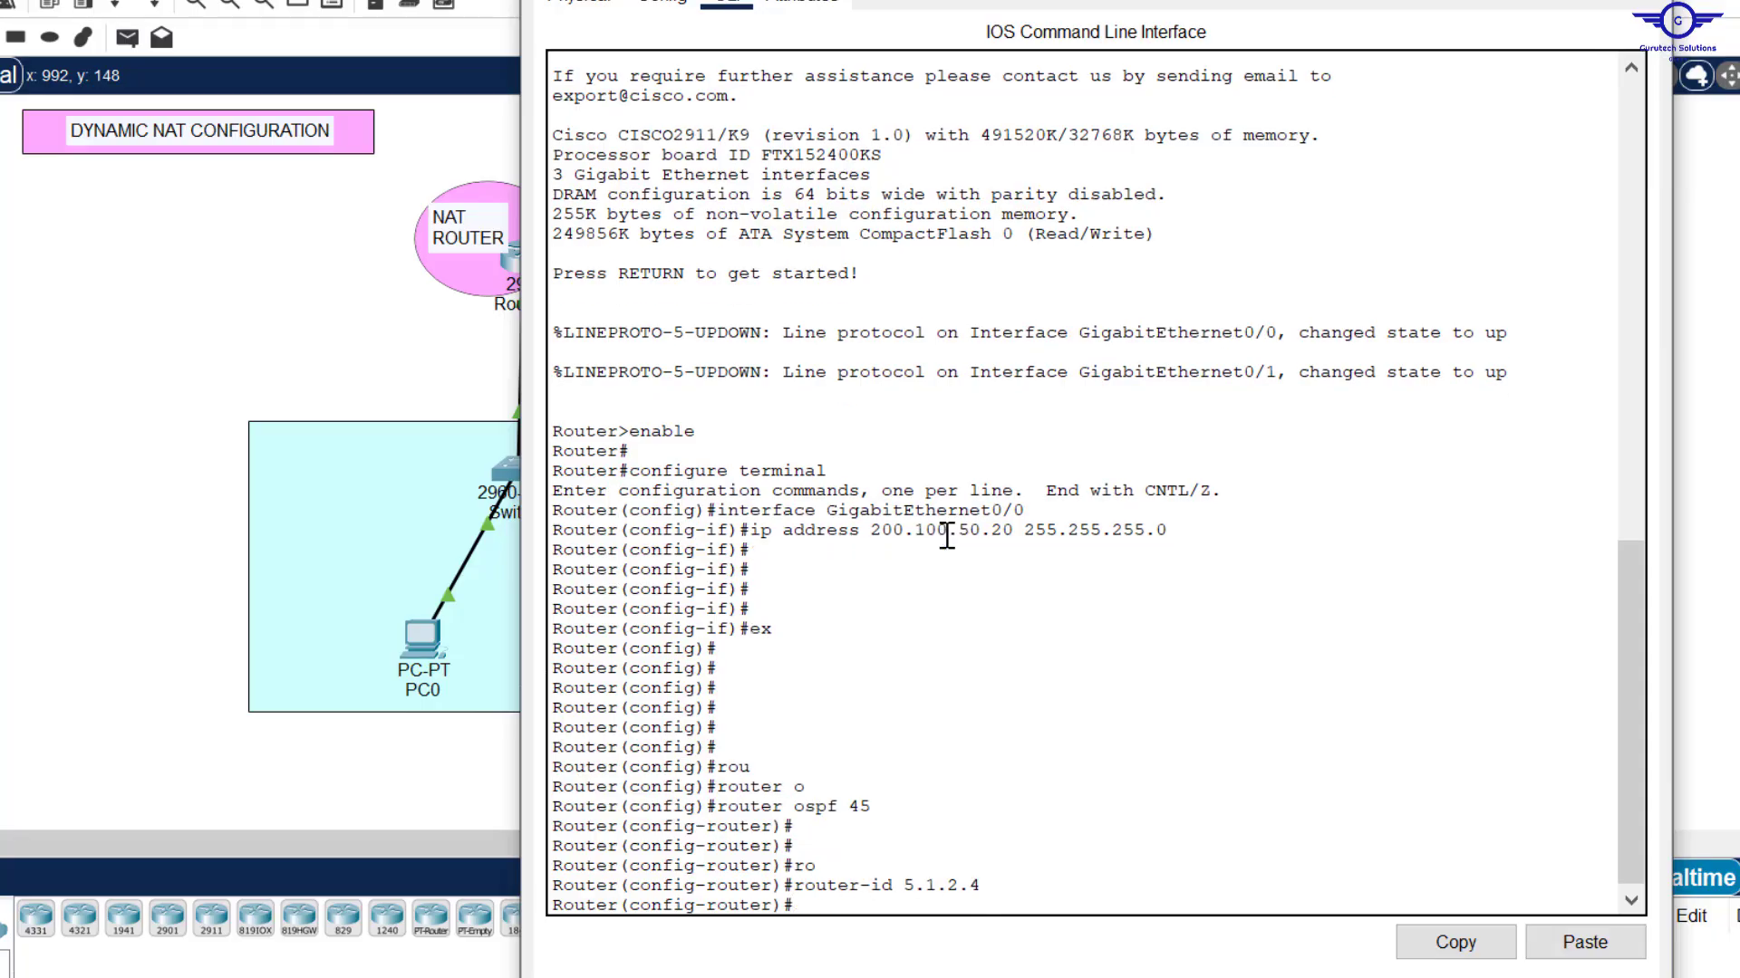
pyautogui.press('Return')
pyautogui.press('Return')
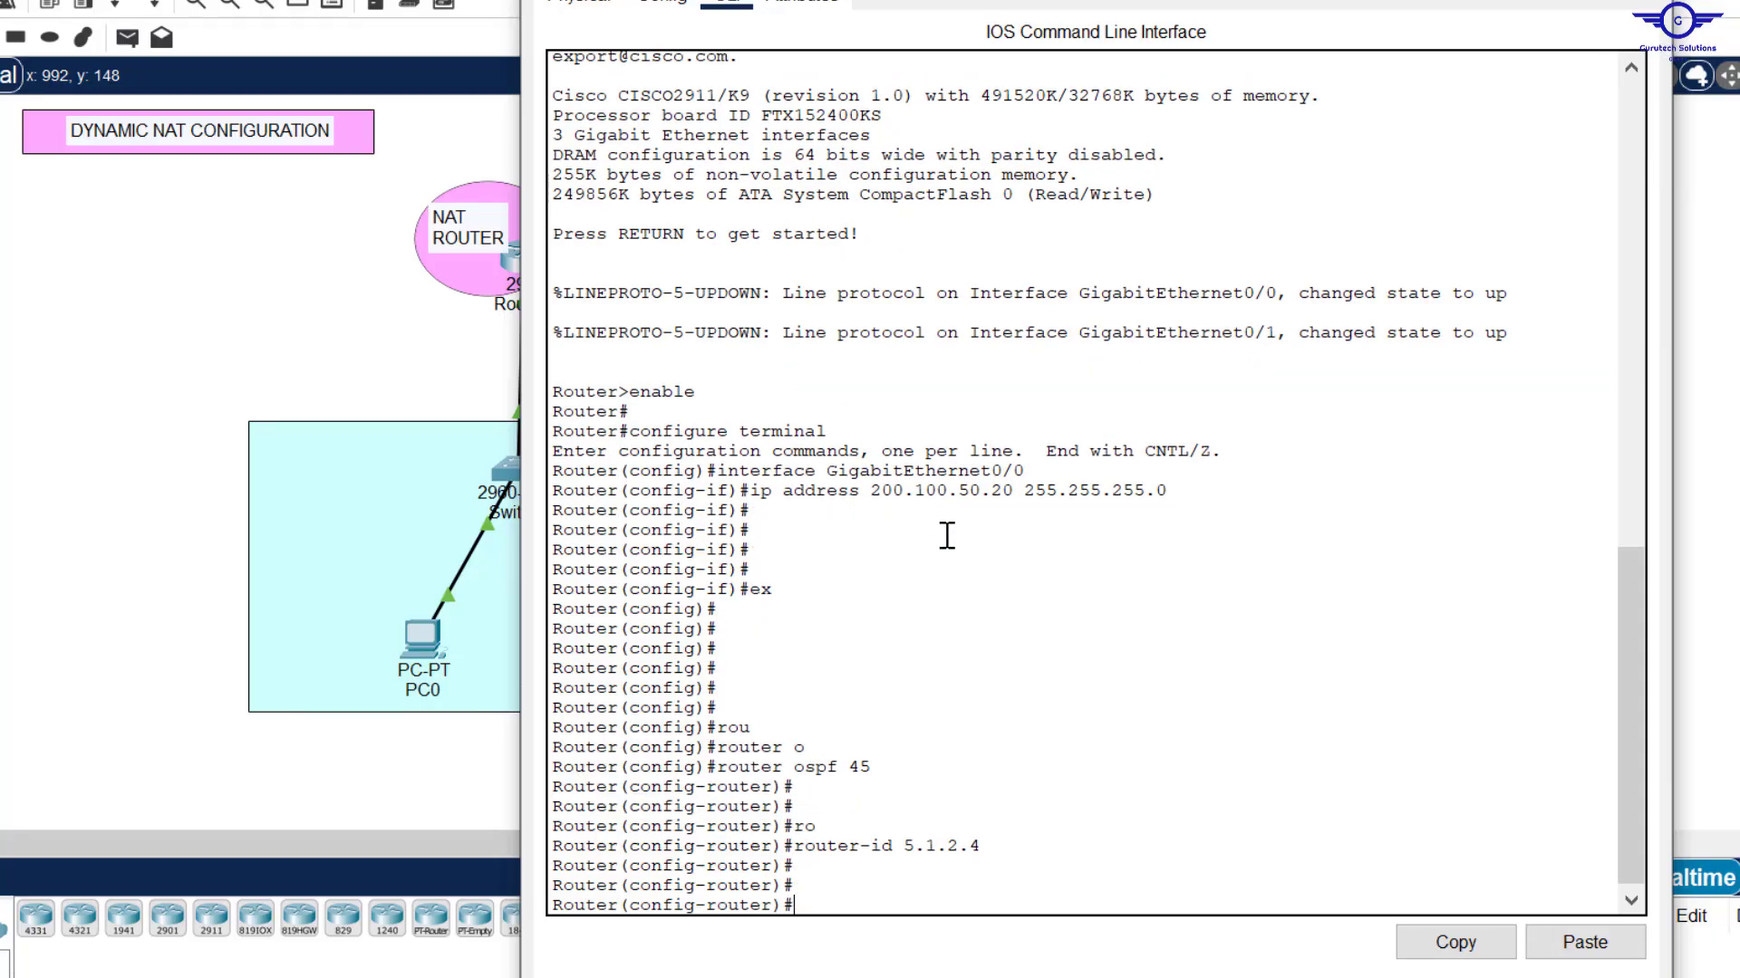
# Step: Advertise 8.8.8.0 and 200.100.50.0 with wildcard 0.0.0.255 in OSPF area 0
pyautogui.write('net')
pyautogui.press('Tab')
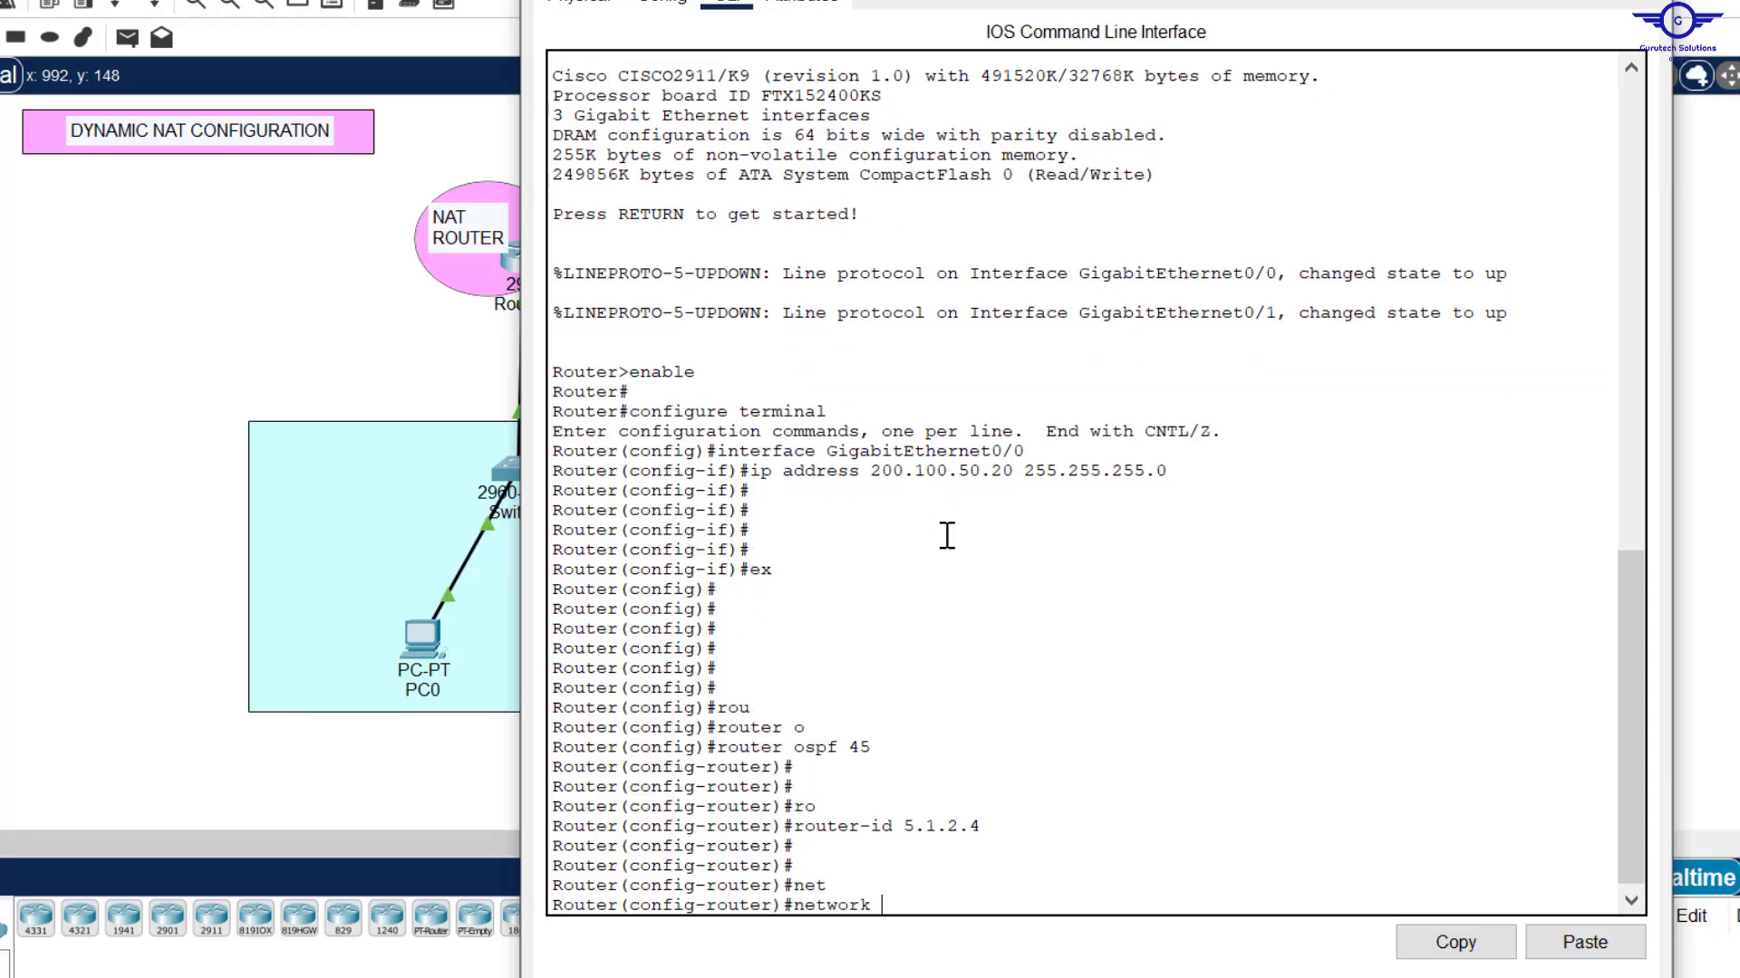
pyautogui.write('8.8.8.0 0.0.0.255 ar')
pyautogui.press('Tab')
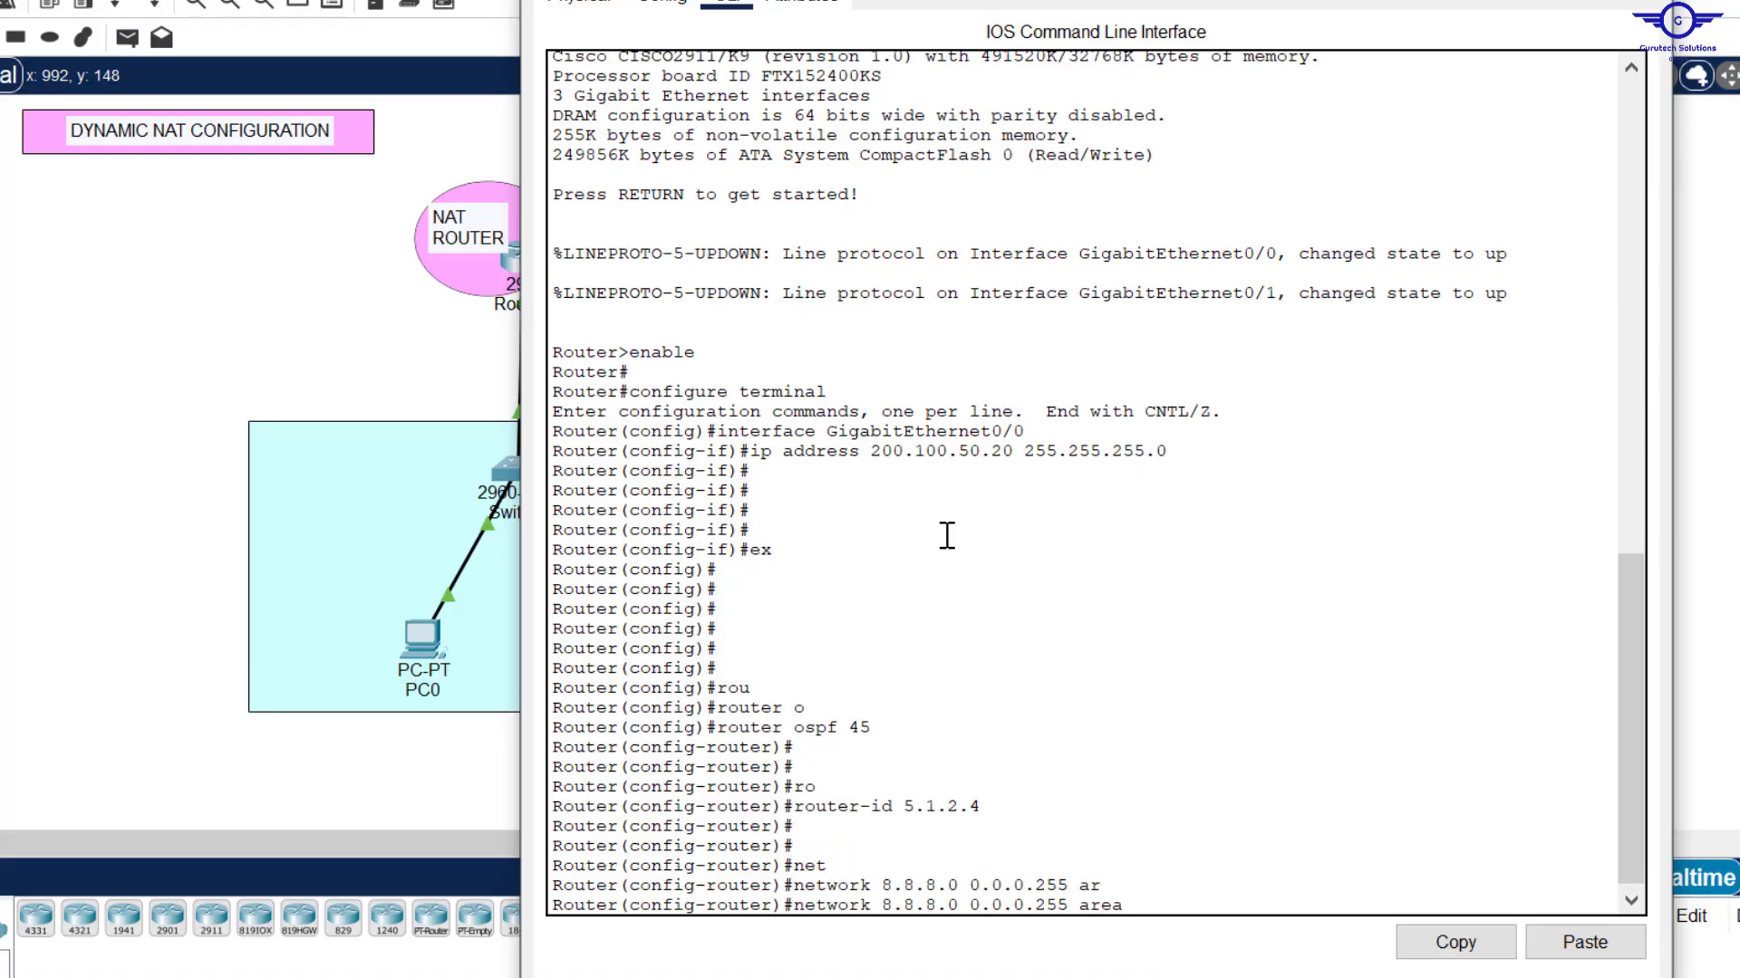
pyautogui.write('0')
pyautogui.press('Return')
pyautogui.press('Return')
pyautogui.press('Up')
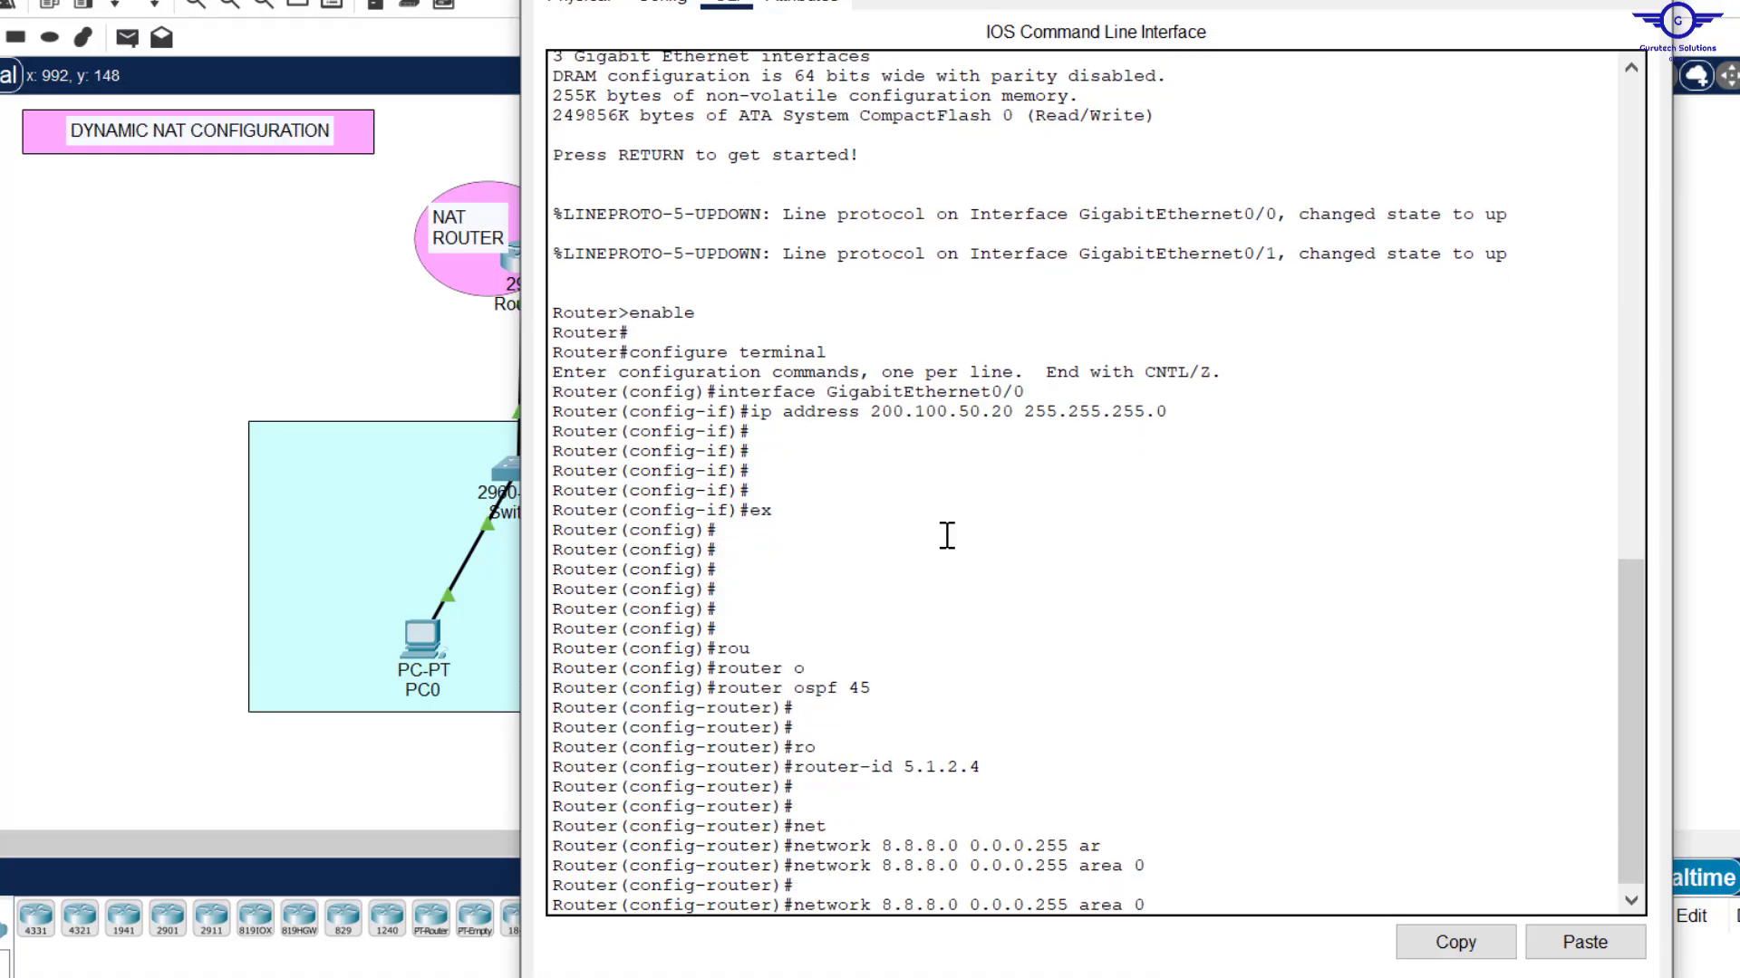
pyautogui.press('BackSpace')
pyautogui.press('BackSpace')
pyautogui.press('BackSpace')
pyautogui.press('BackSpace')
pyautogui.press('BackSpace')
pyautogui.write('200.100.')
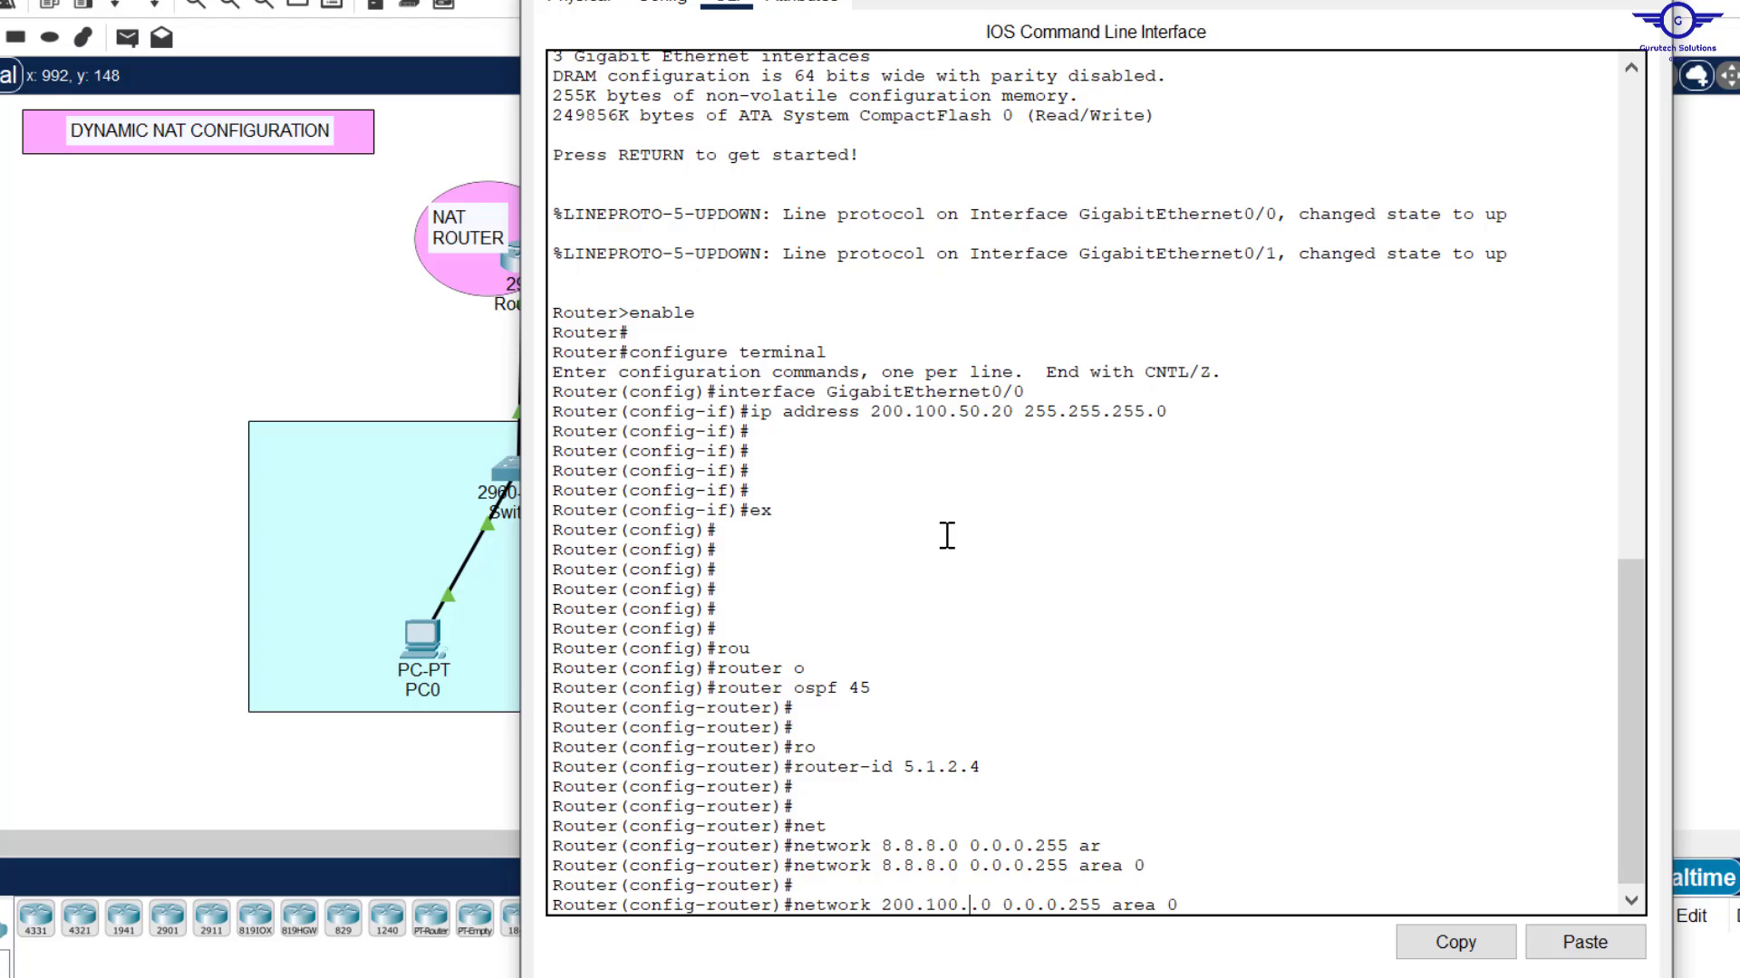
pyautogui.write('50')
pyautogui.press('Return')
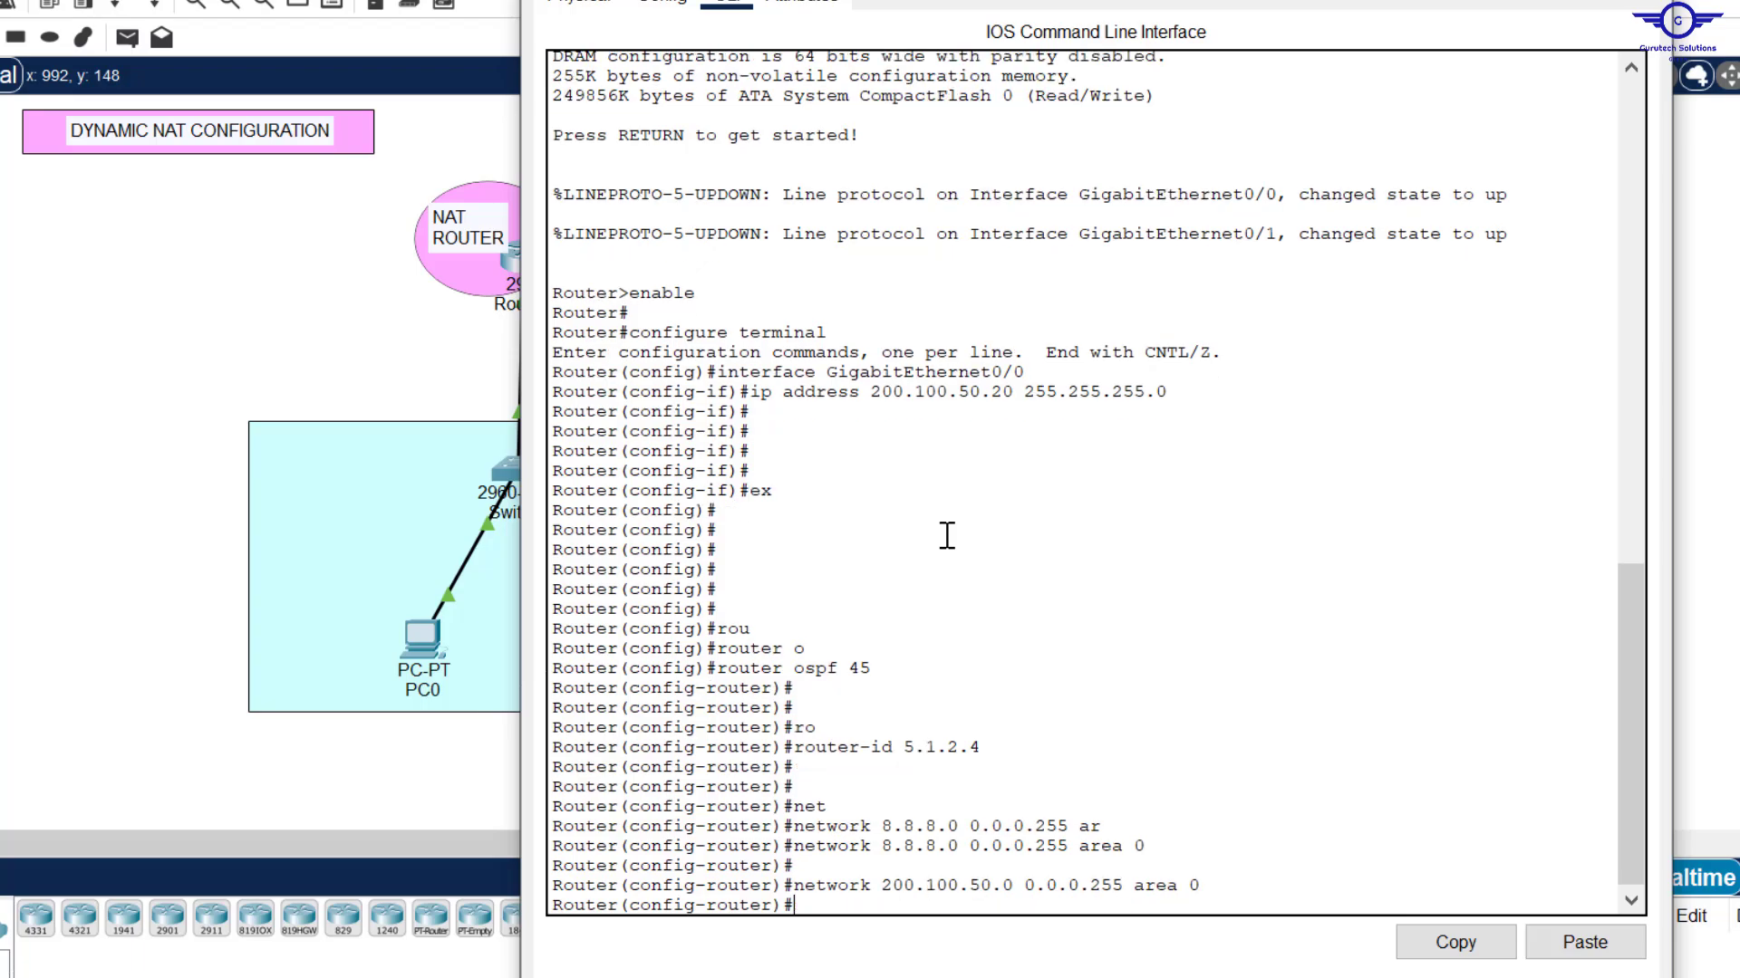
# Step: Save the ISP configuration and confirm FULL OSPF adjacency with neighbour 4.3.2.1
pyautogui.write('ex')
pyautogui.press('Return')
pyautogui.press('Return')
pyautogui.press('Return')
pyautogui.press('Return')
pyautogui.press('Return')
pyautogui.write('do wtr')
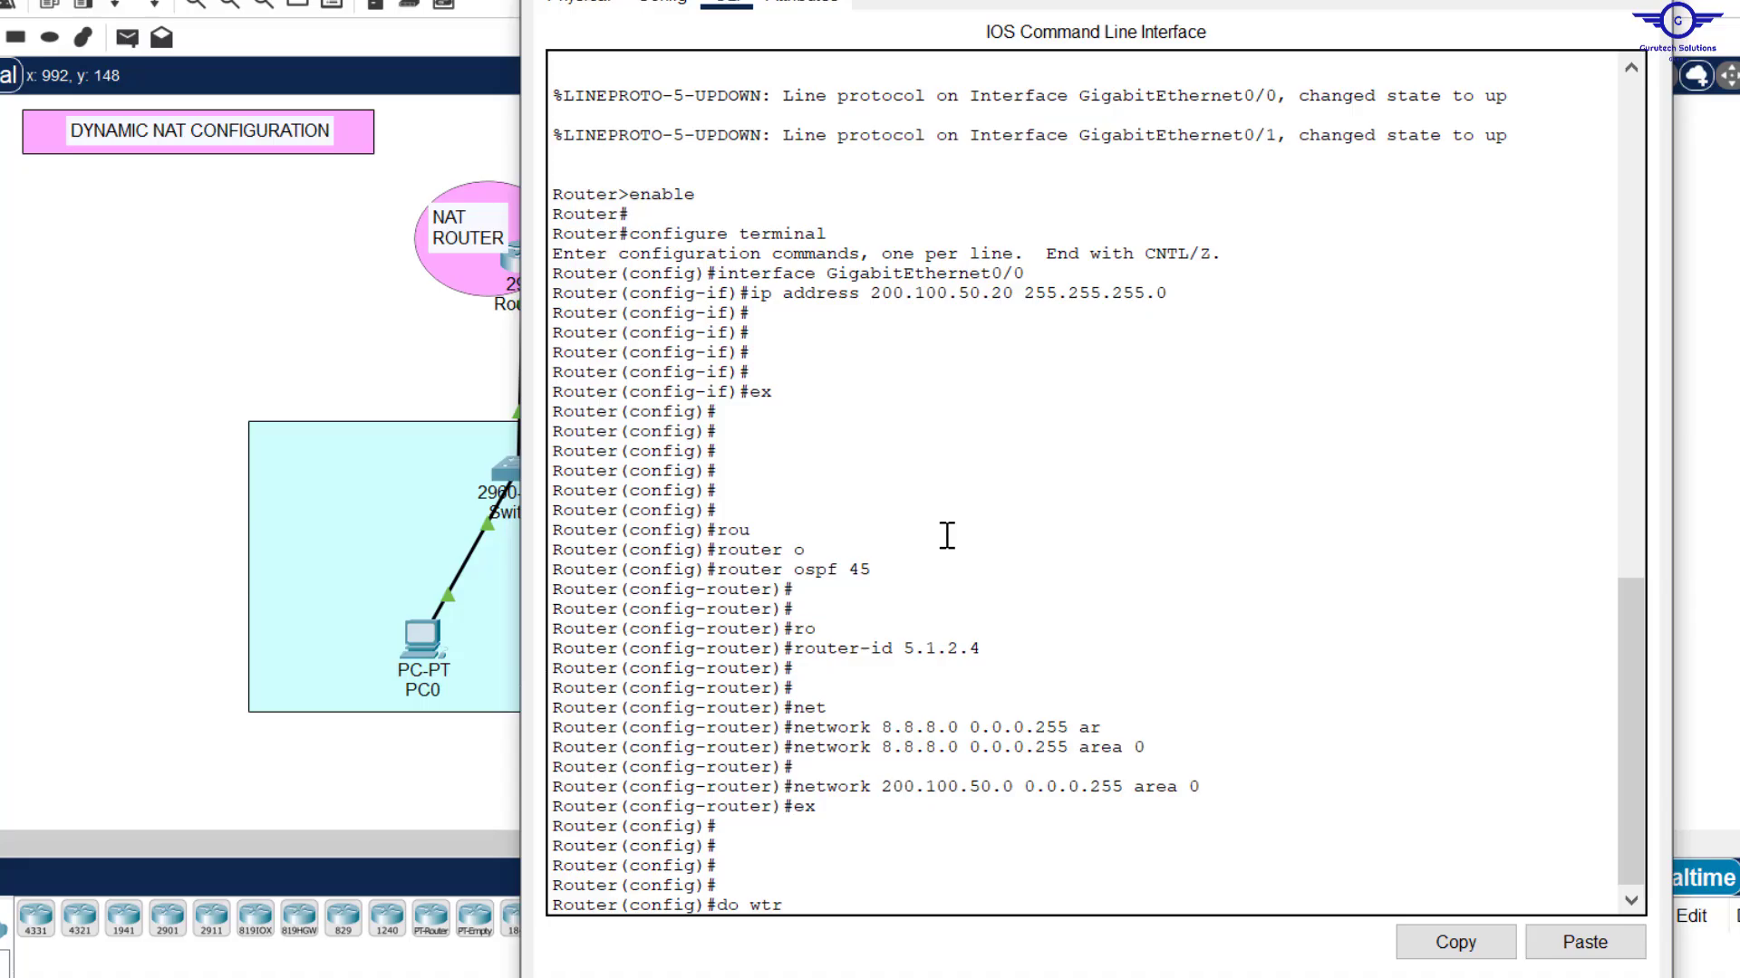
pyautogui.press('Return')
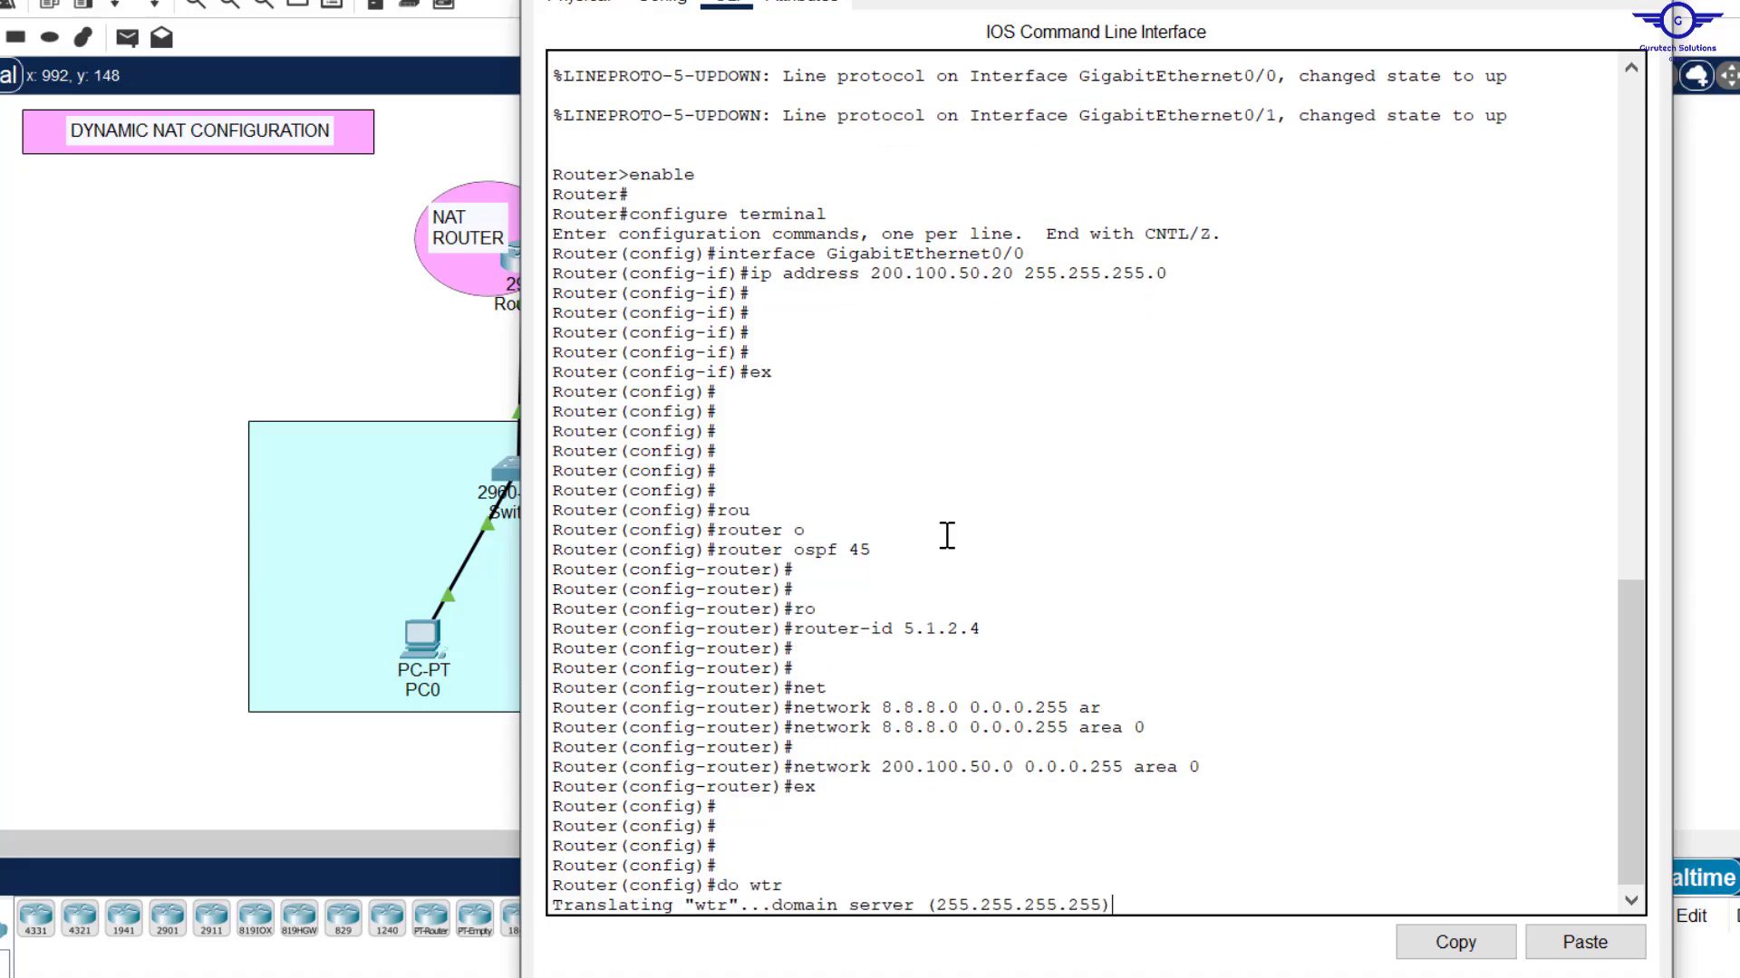
pyautogui.press('Return')
pyautogui.press('Return')
pyautogui.press('Return')
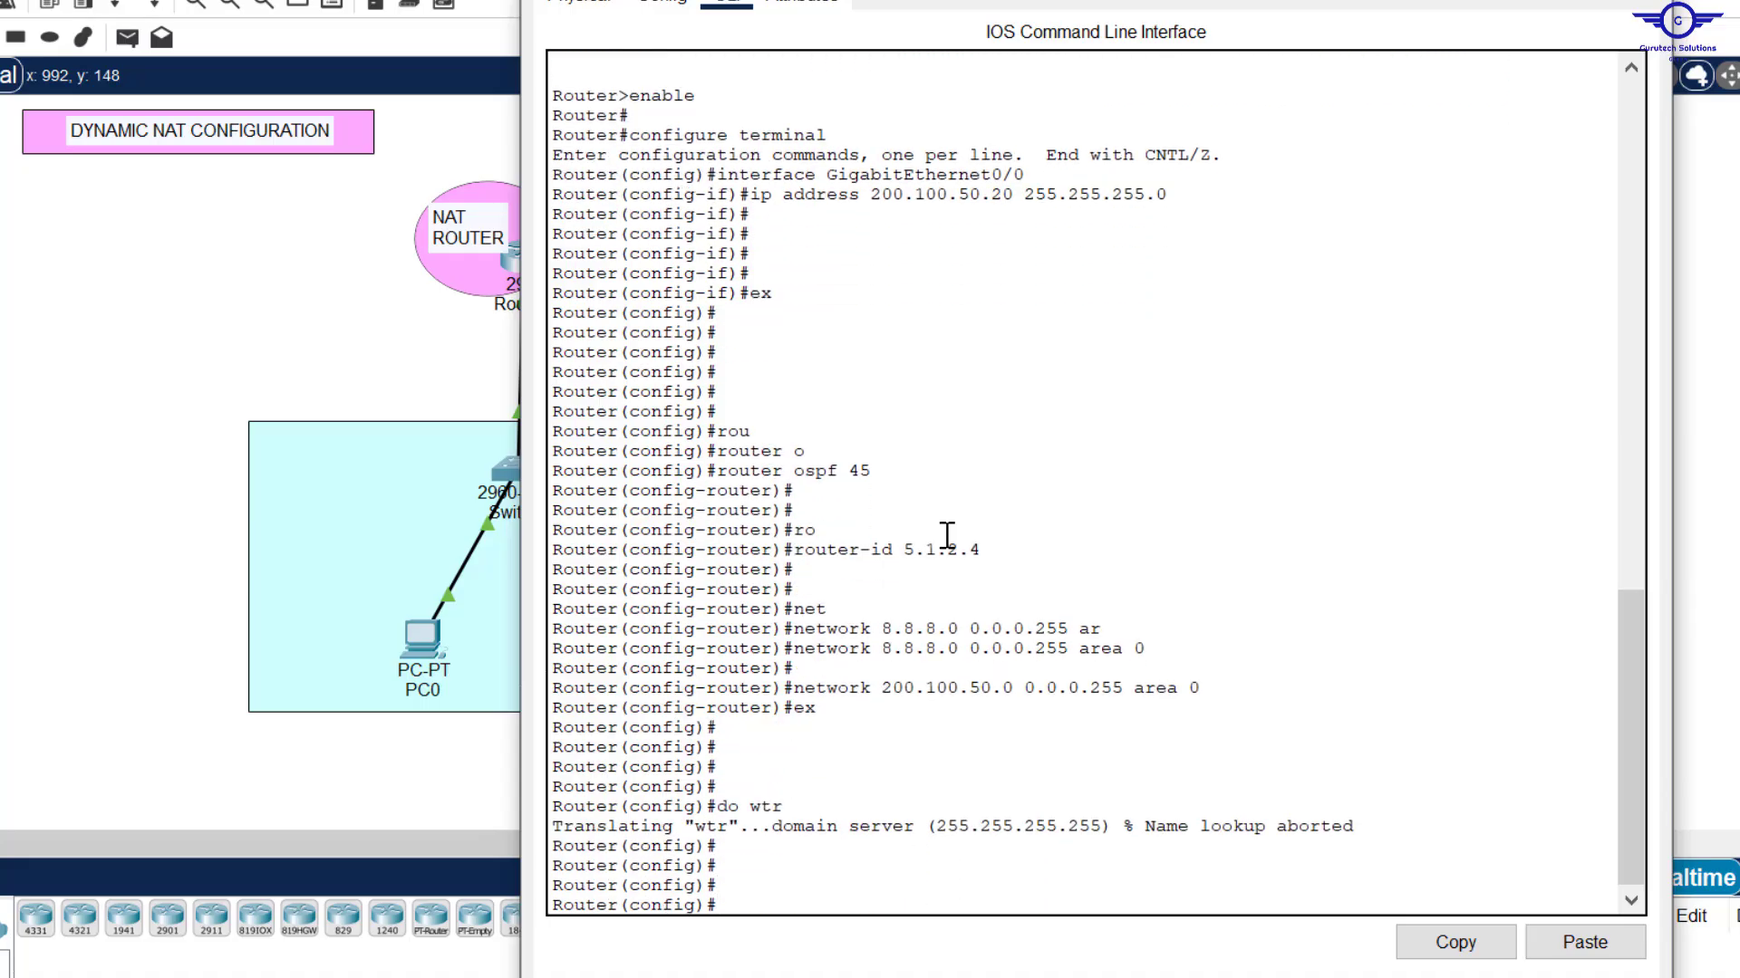
pyautogui.write('do wtr')
pyautogui.press('Return')
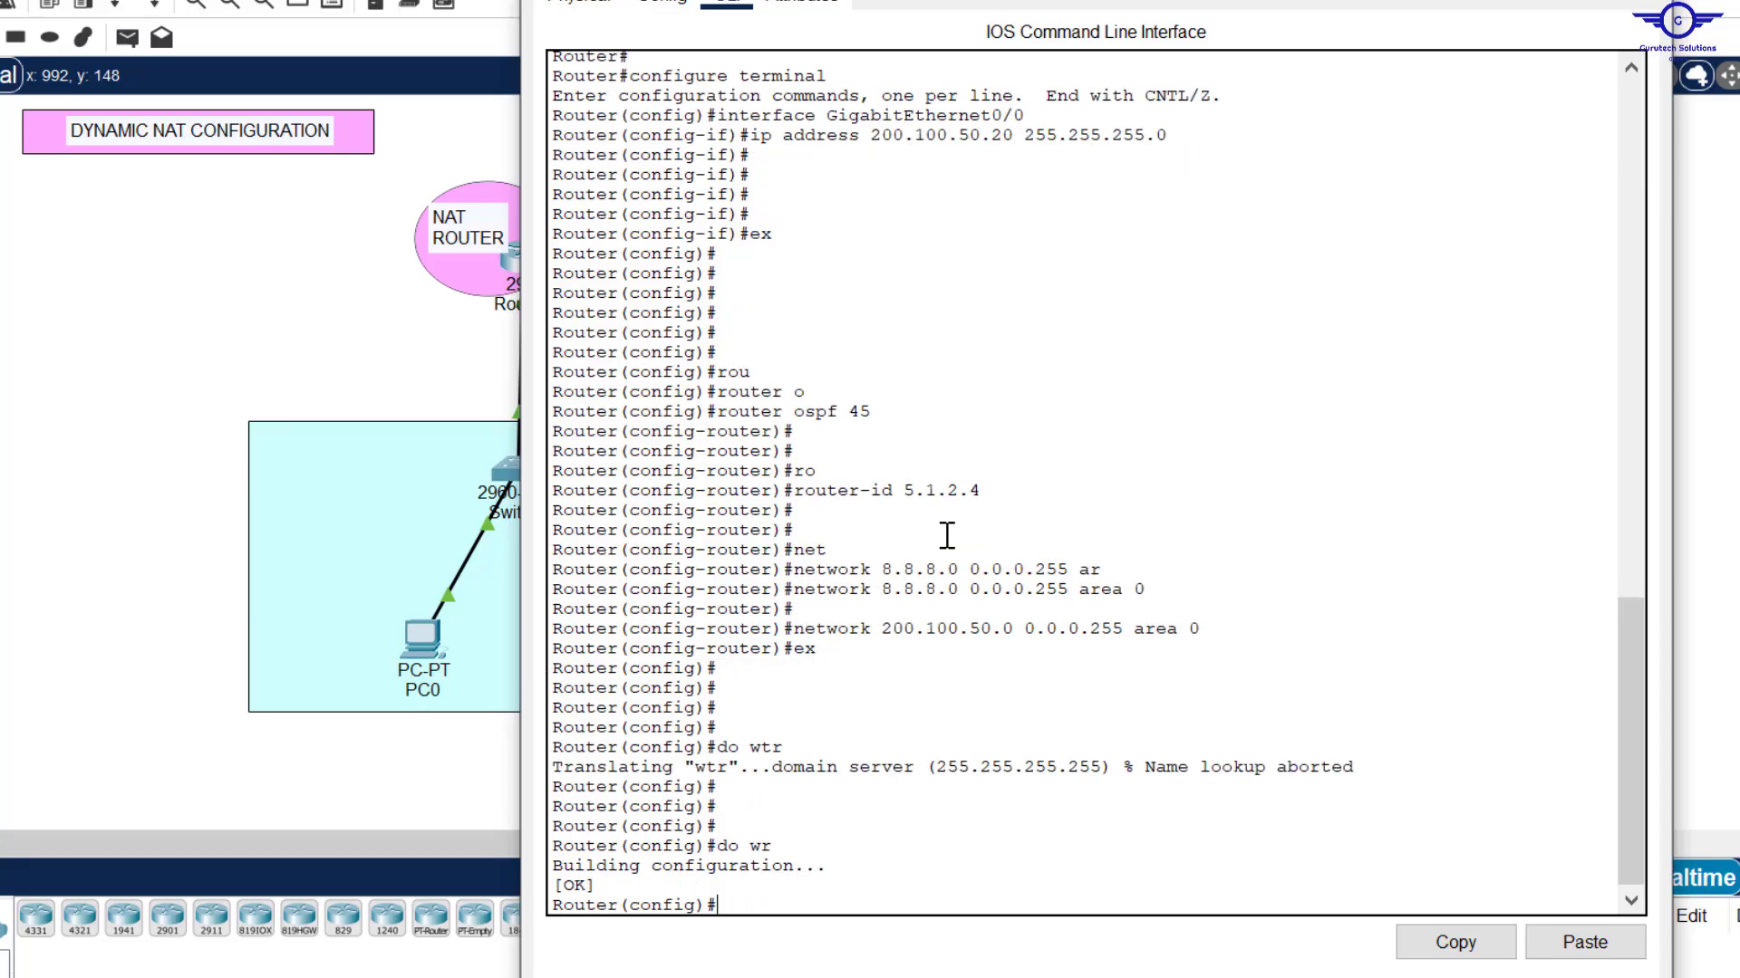
pyautogui.press('Return')
pyautogui.press('Return')
pyautogui.press('Return')
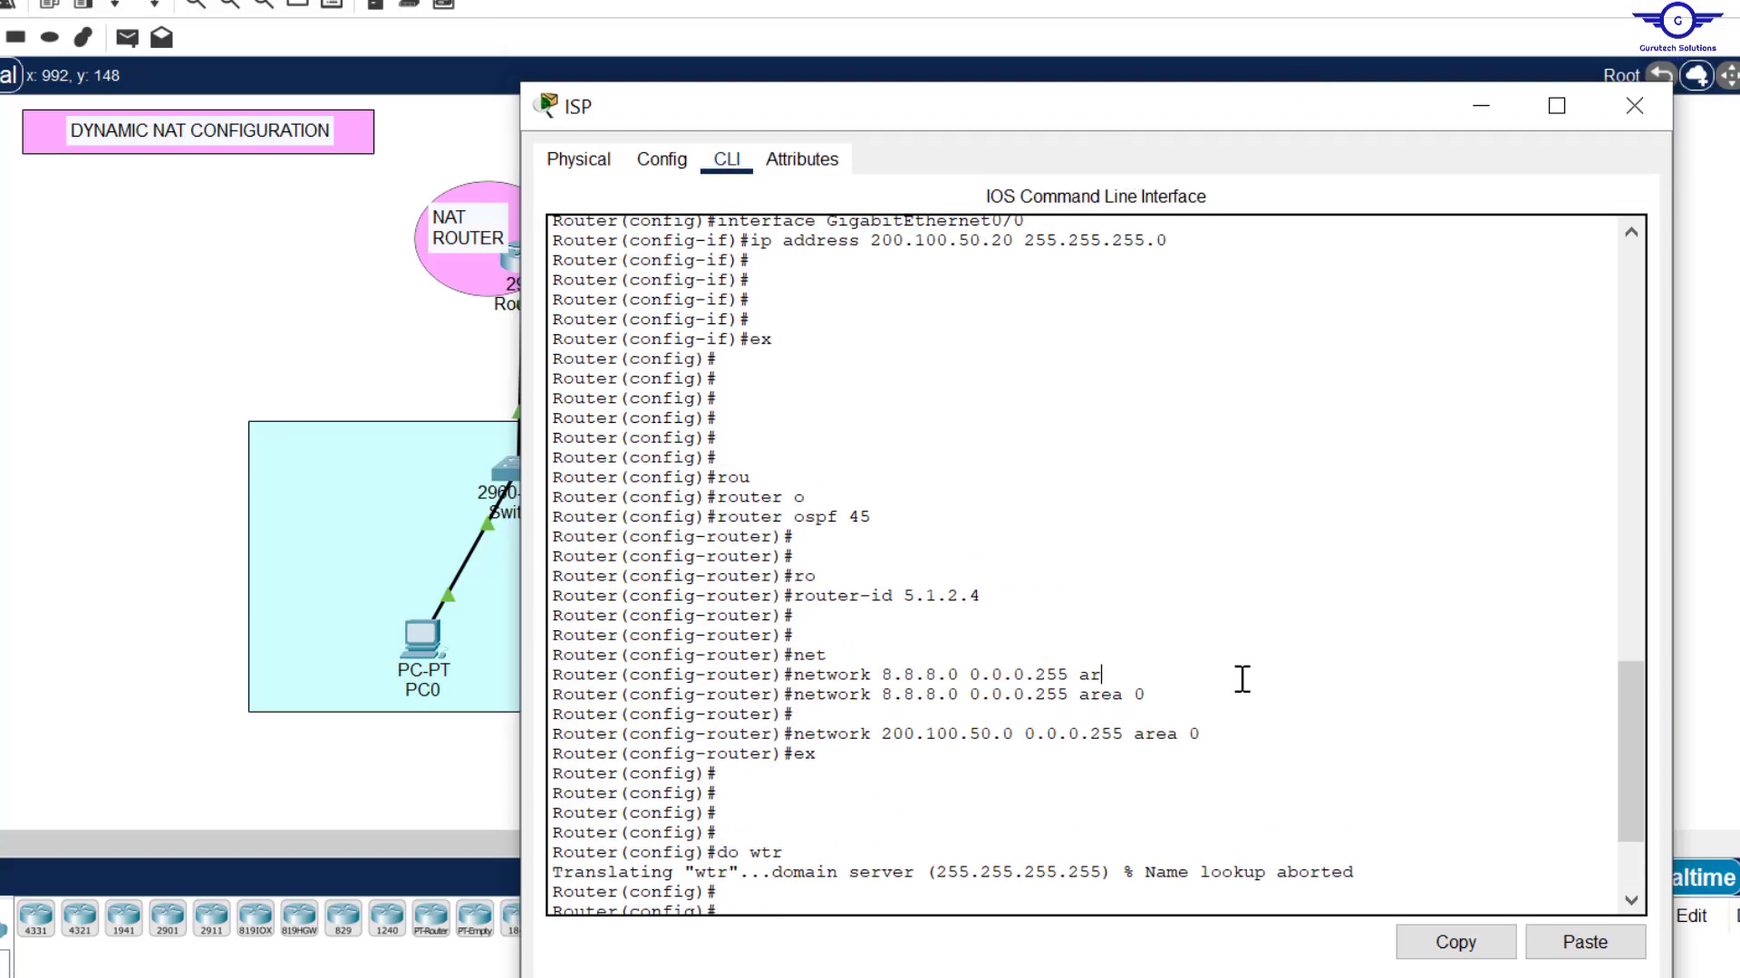
pyautogui.scroll(-3, 1242, 680)
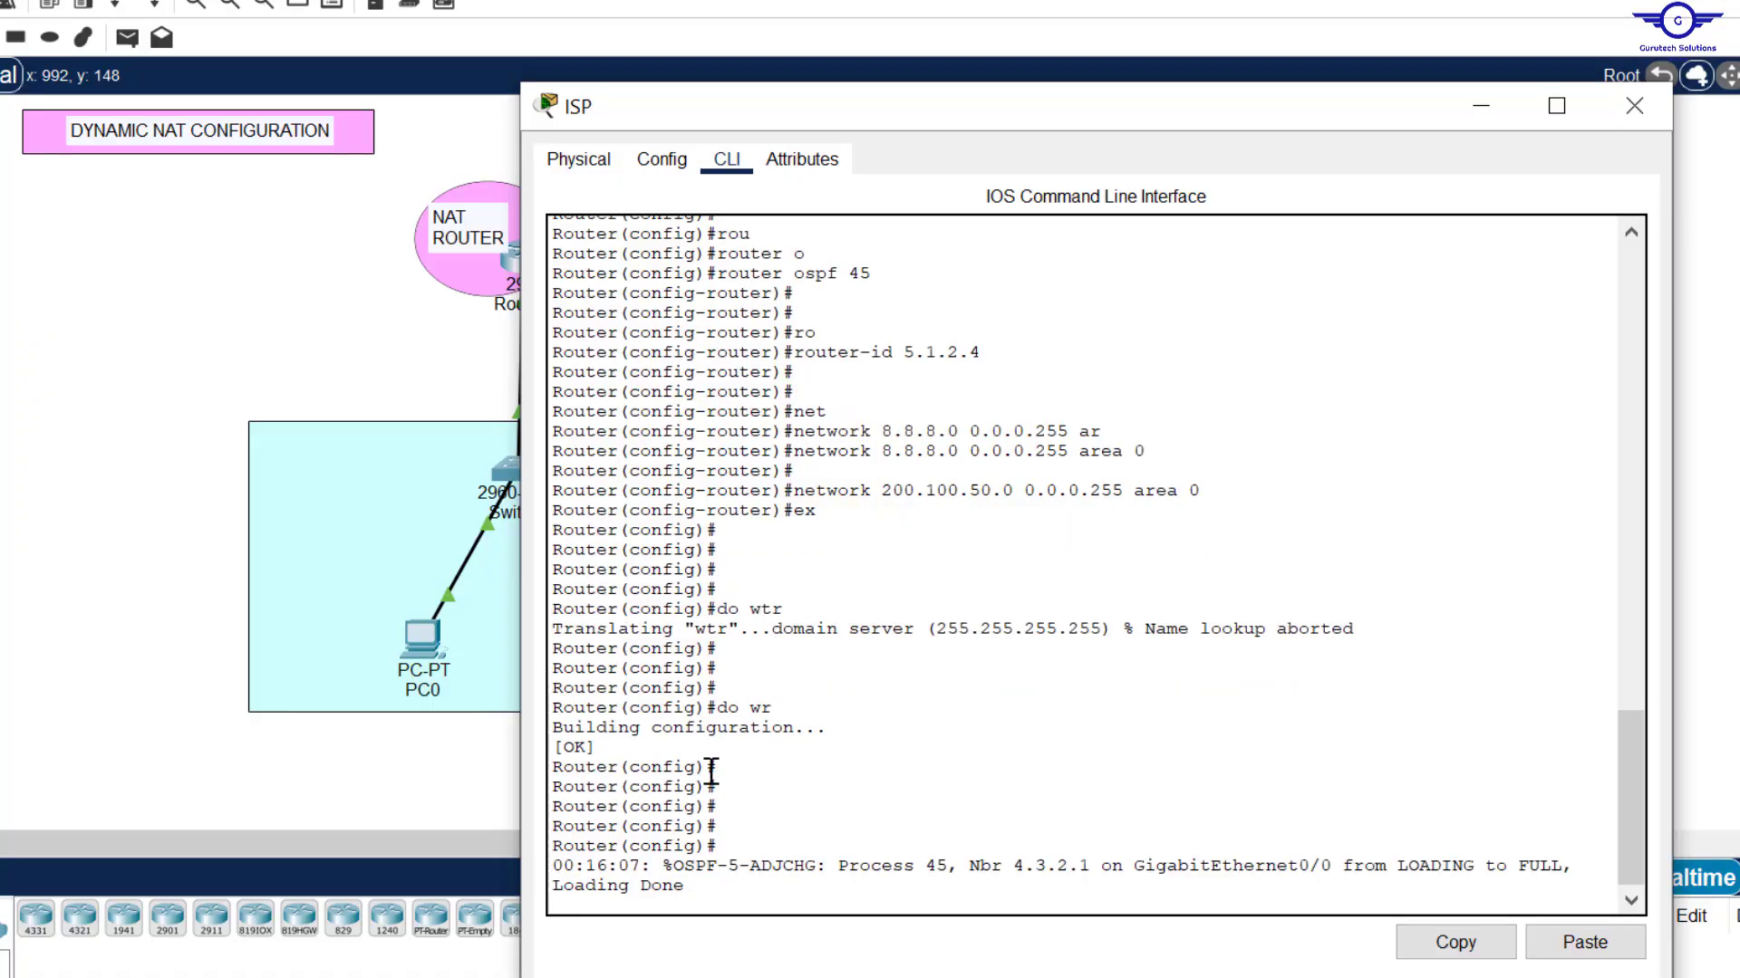
pyautogui.moveTo(1090, 868); pyautogui.dragTo(1006, 865)
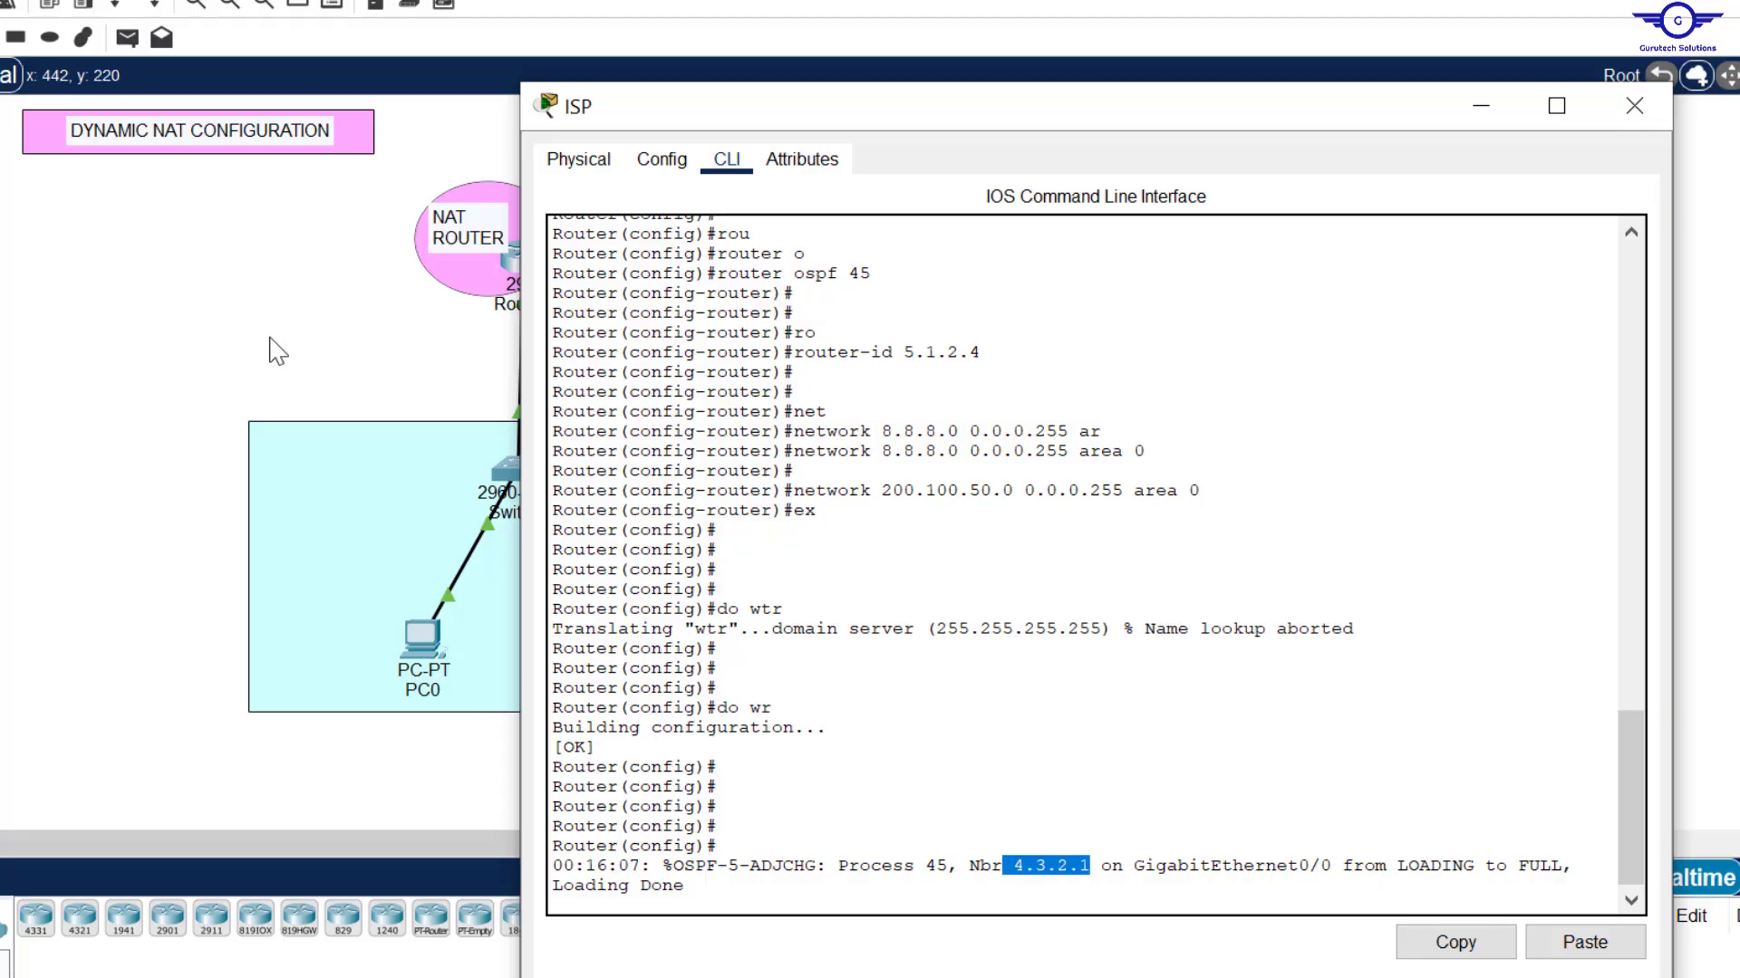
pyautogui.click(340, 364)
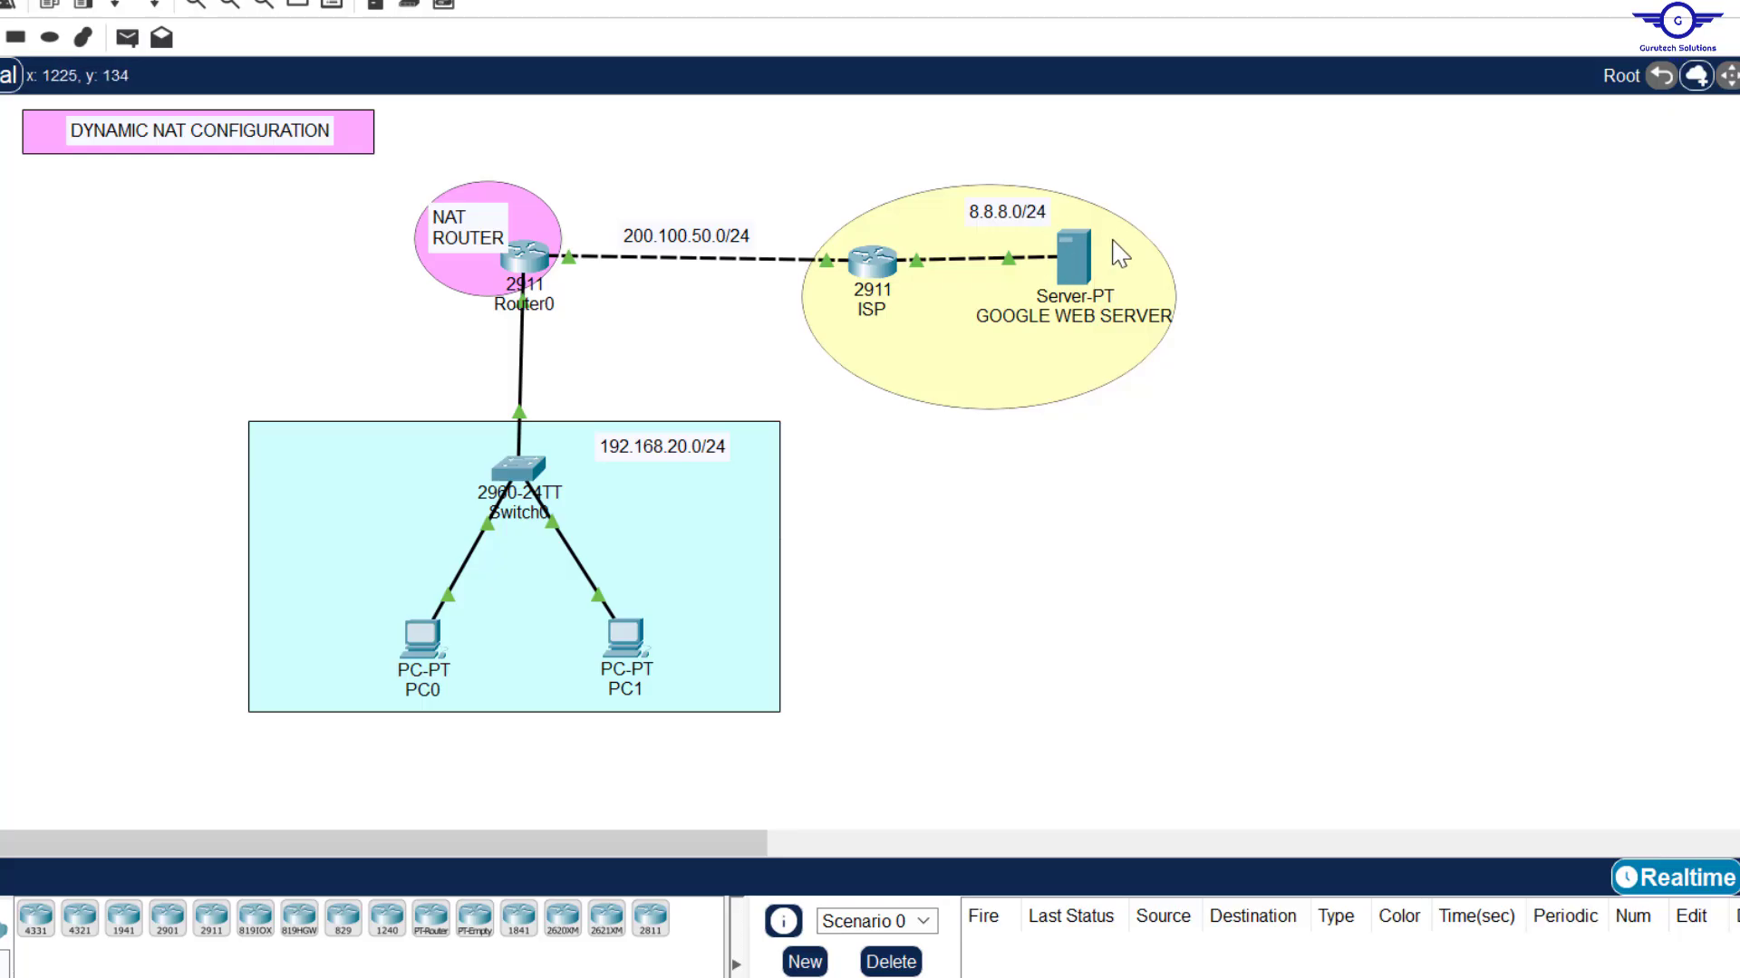
# Step: Ping 8.8.8.8 from PC0's command prompt, getting 3 of 4 replies
pyautogui.click(425, 650)
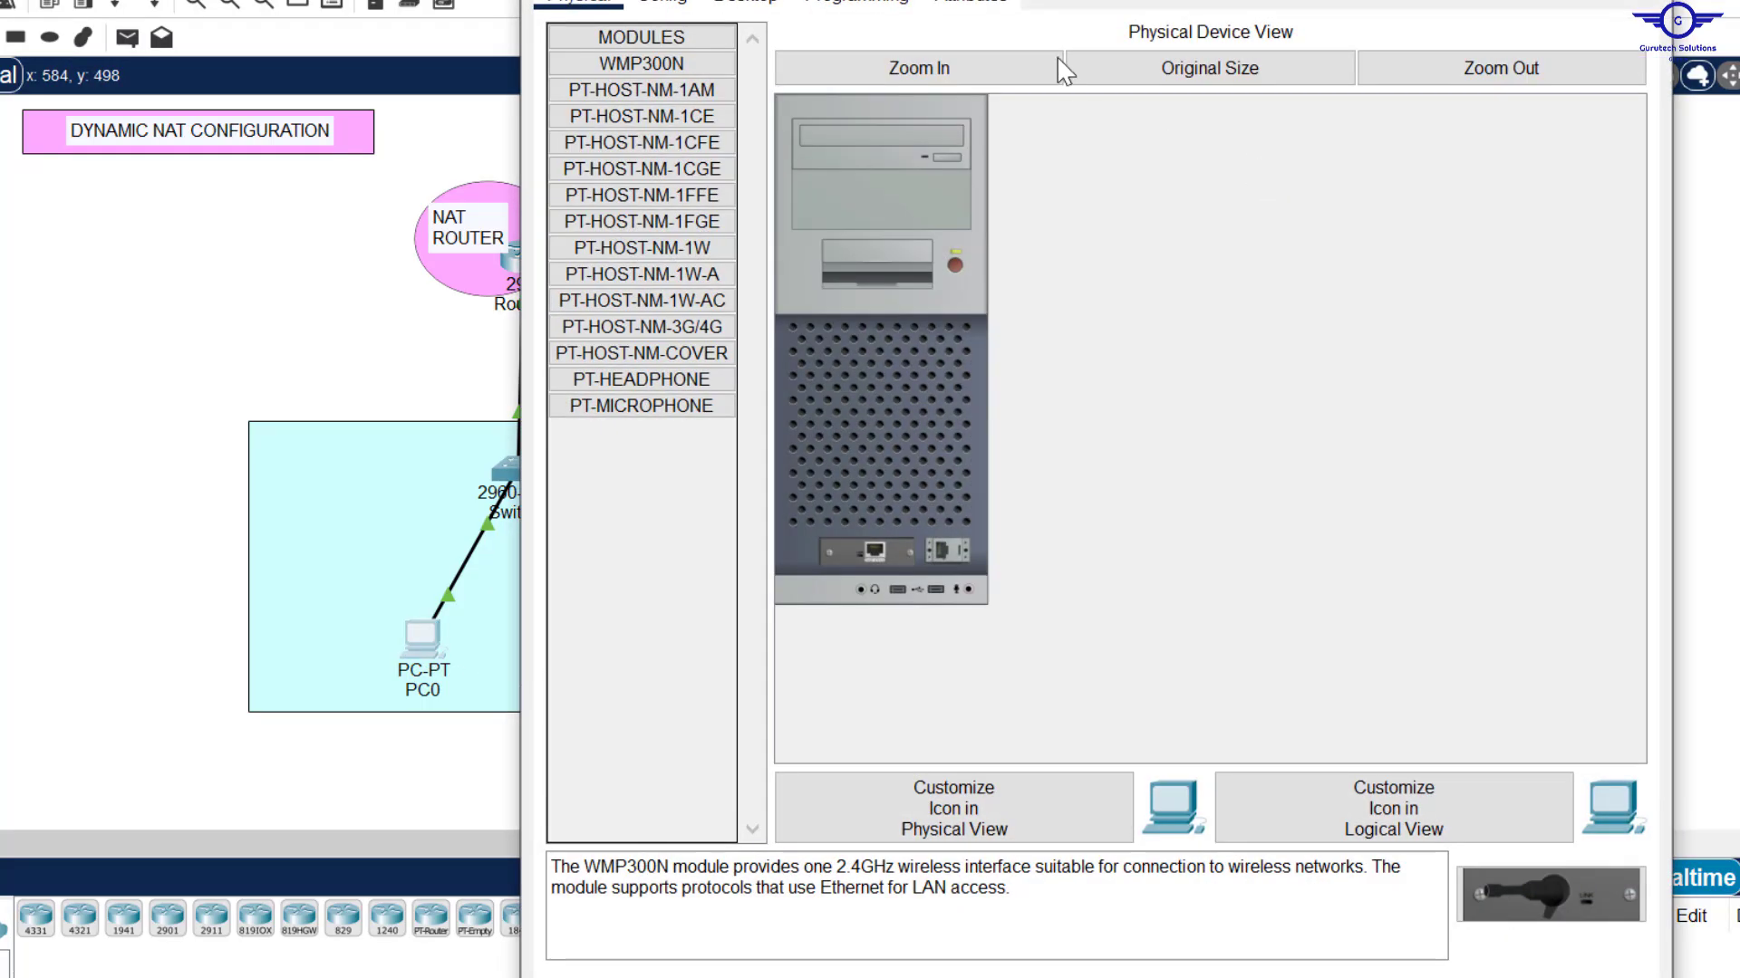
pyautogui.click(739, 4)
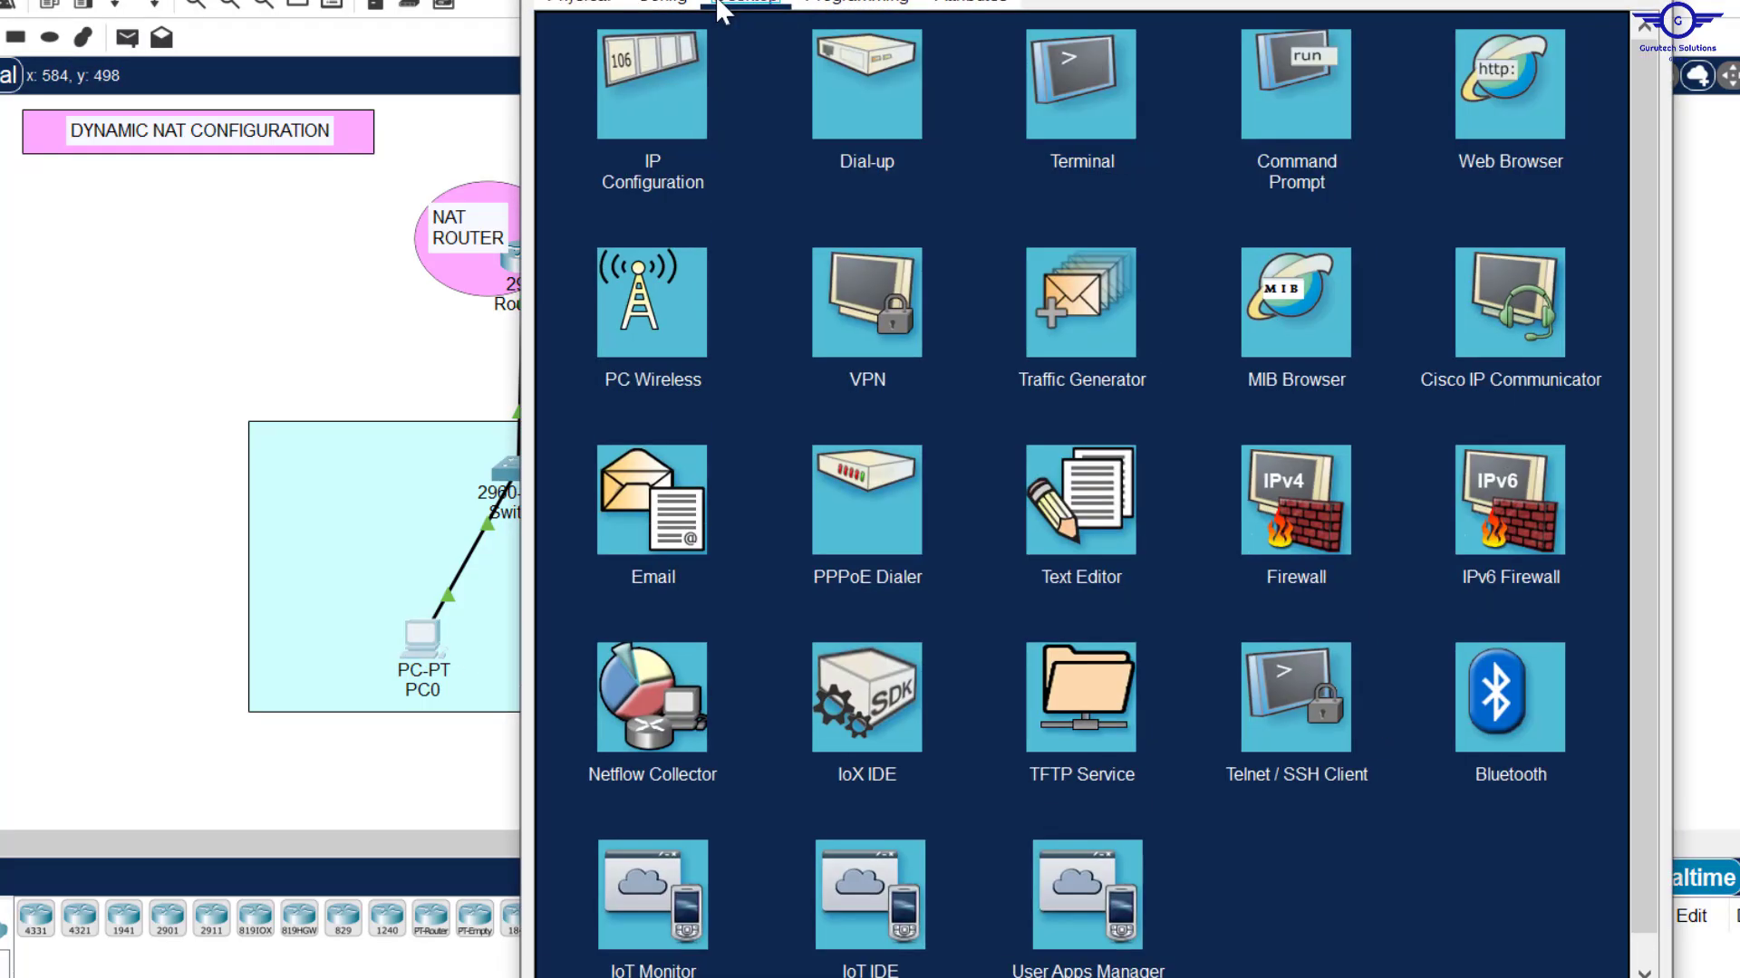
pyautogui.click(1320, 100)
pyautogui.write('pin')
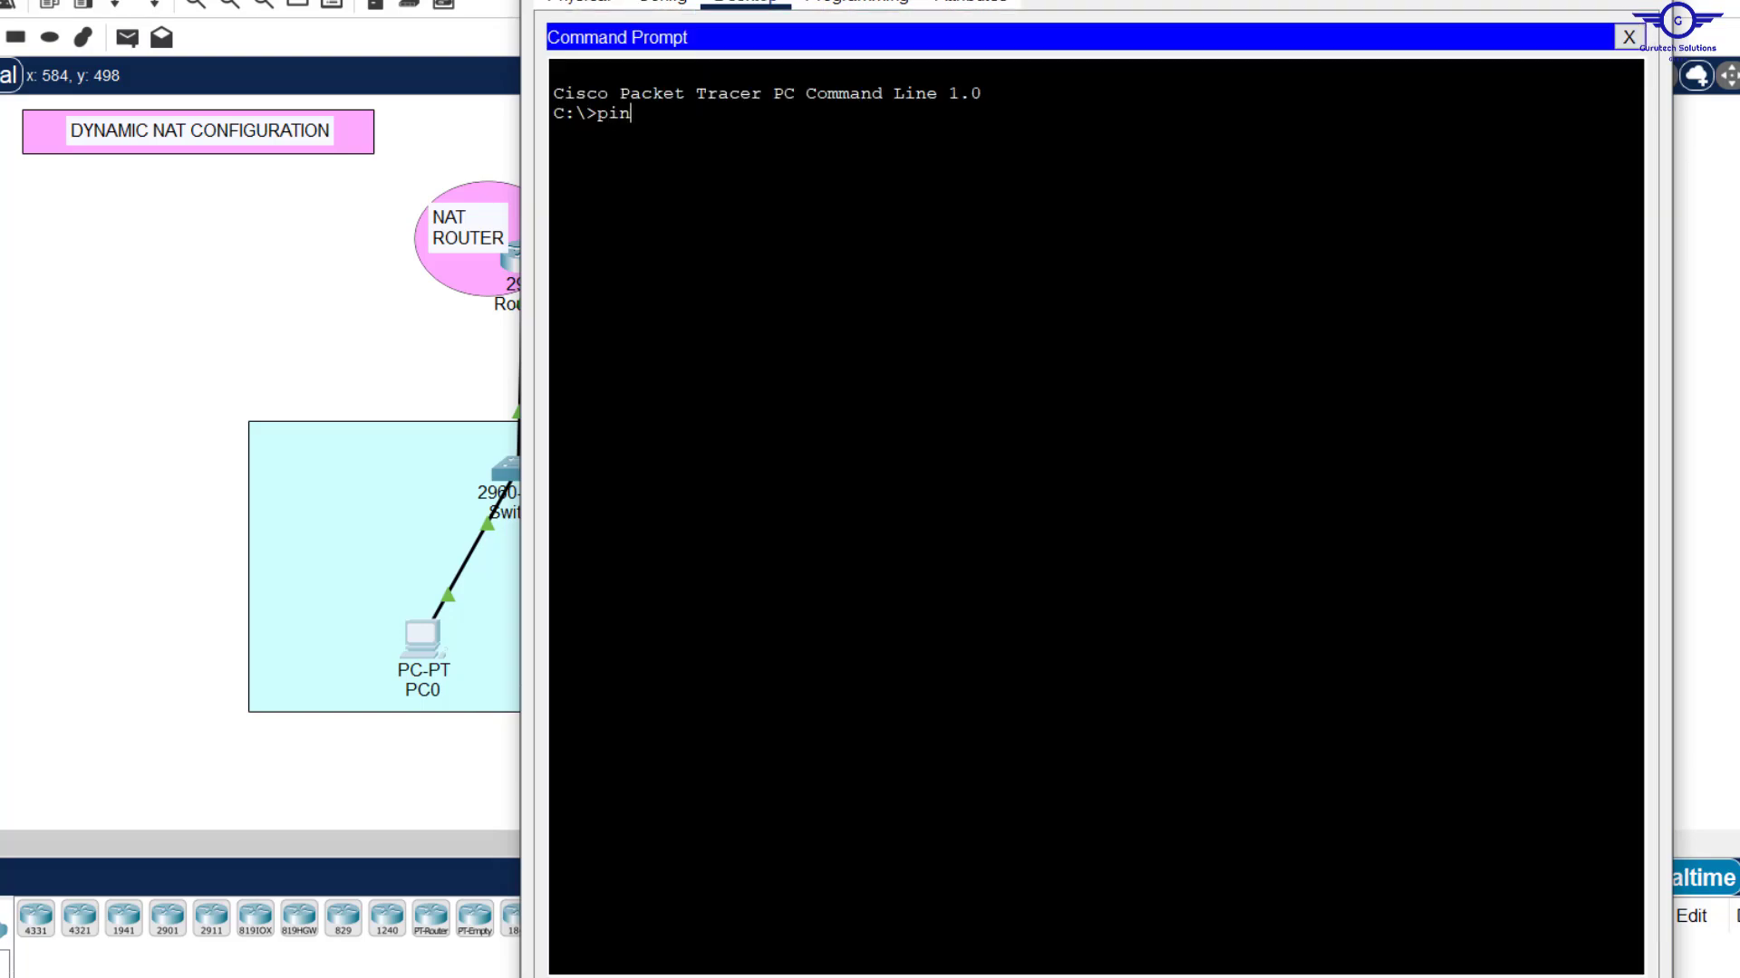
pyautogui.write('g 8.8.8.8')
pyautogui.press('Return')
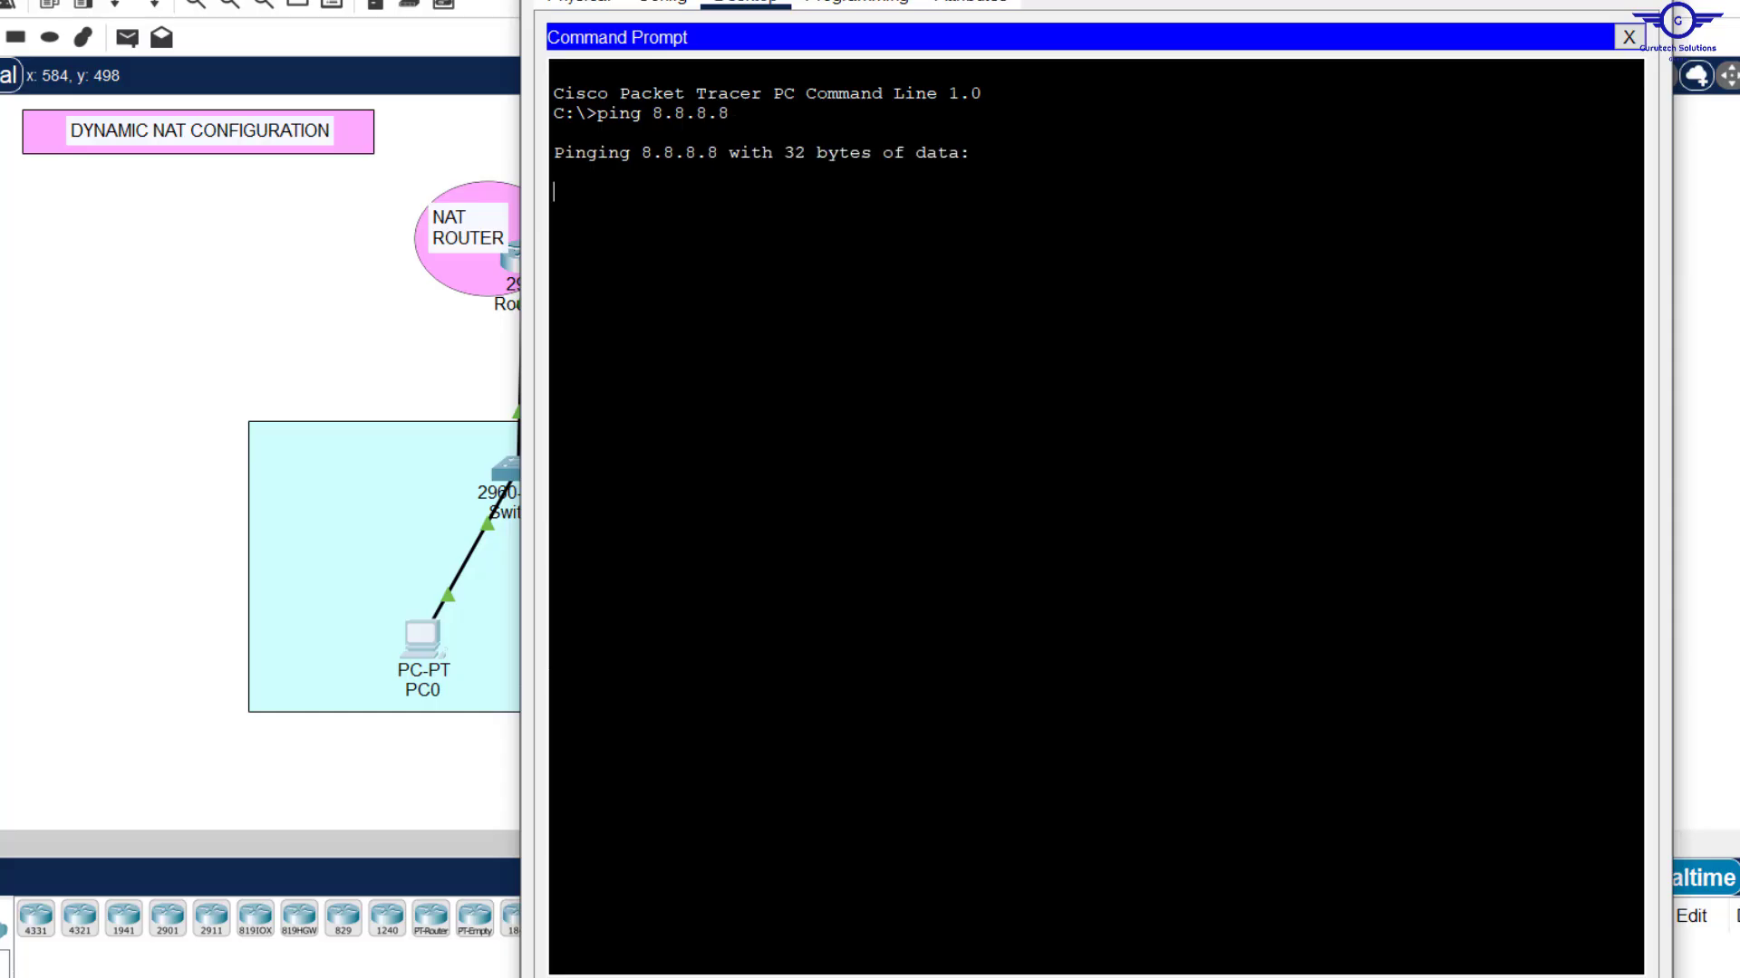
pyautogui.moveTo(1235, 19); pyautogui.dragTo(1228, 150)
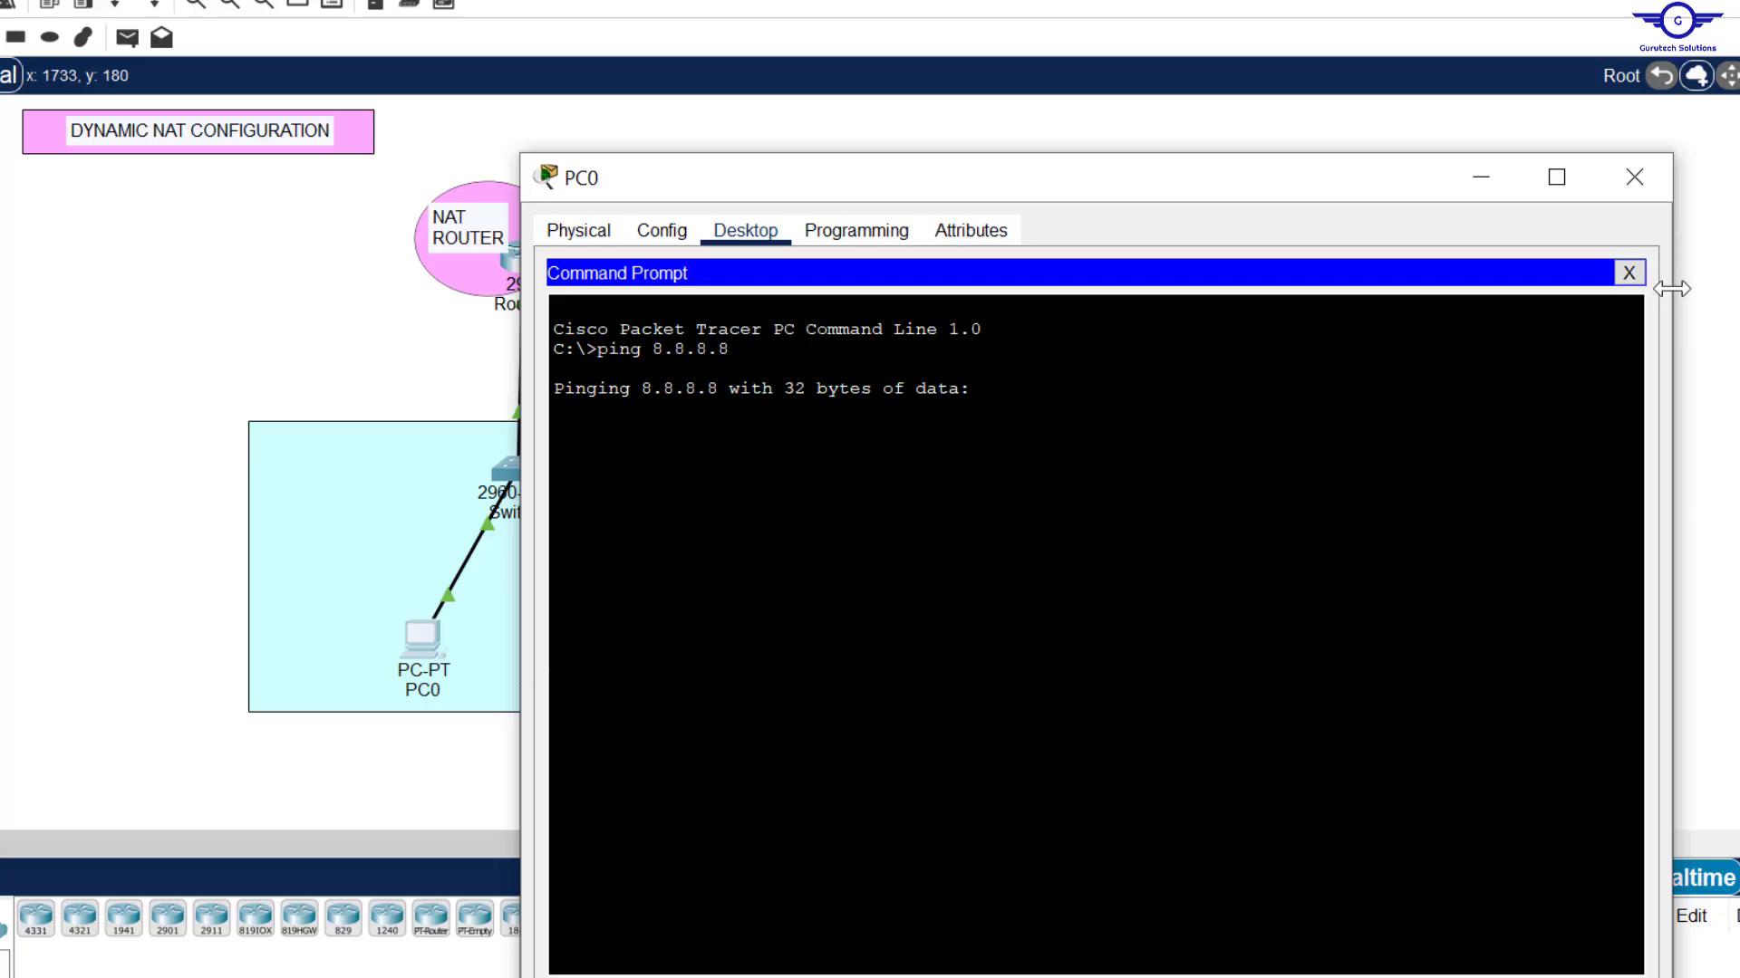
pyautogui.moveTo(1677, 290); pyautogui.dragTo(1465, 322)
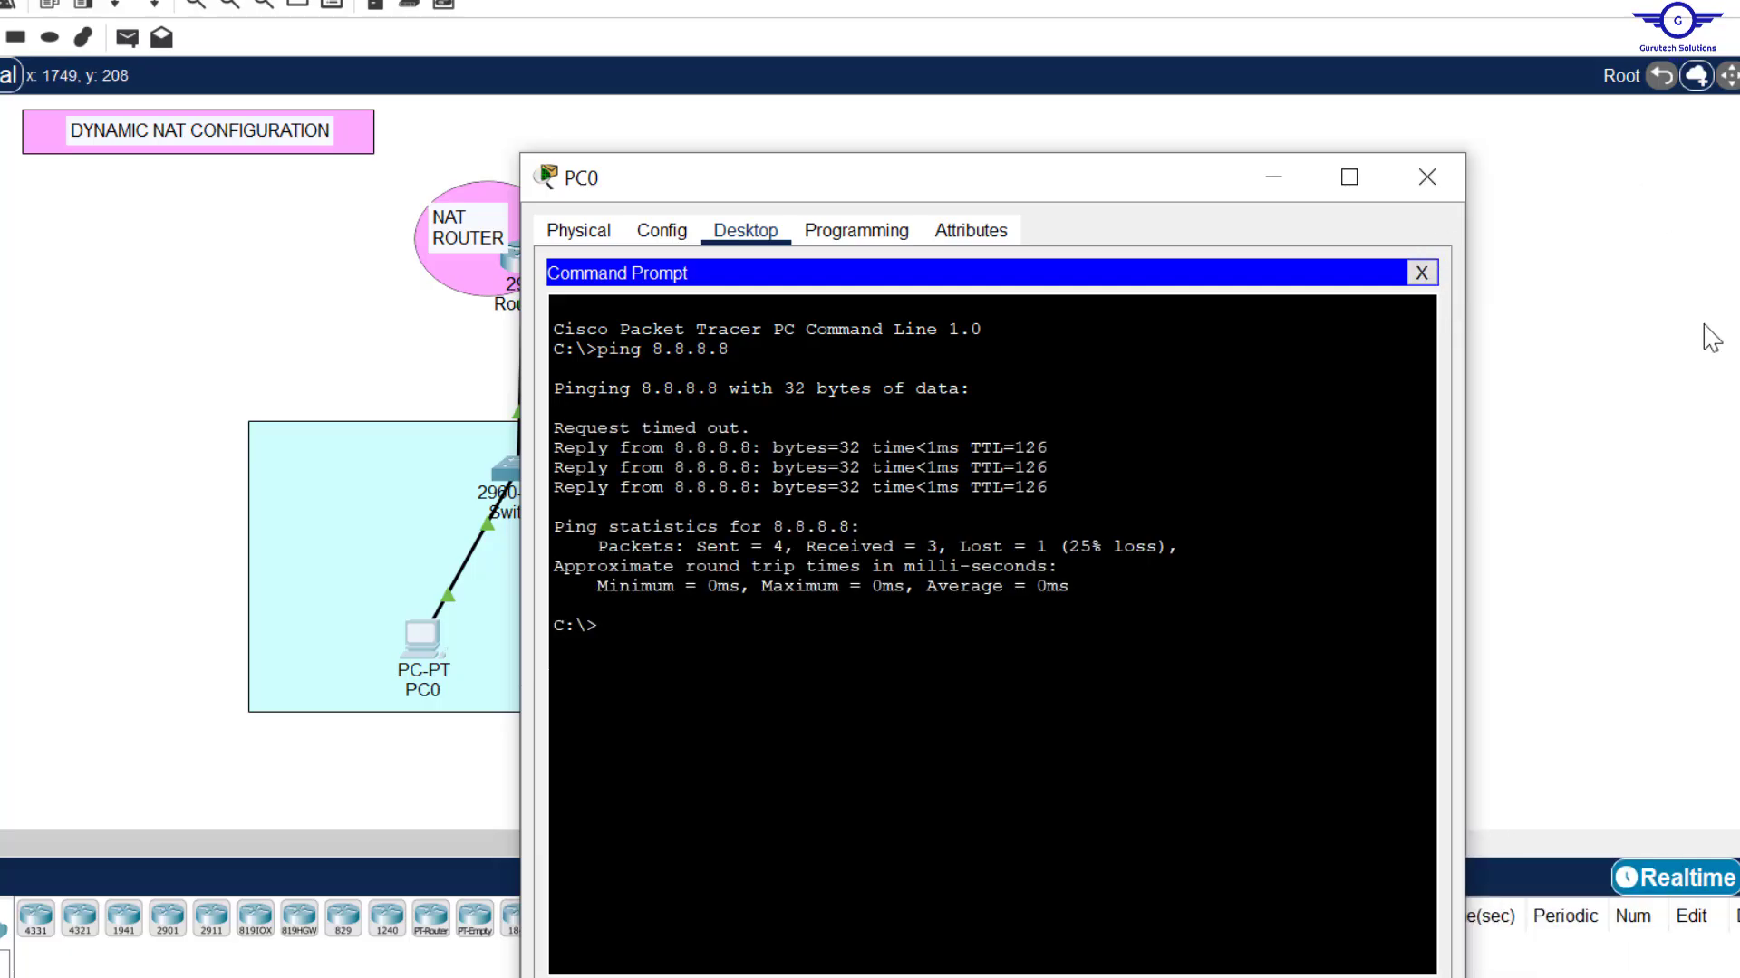
pyautogui.hotkey('alt', 'F4')
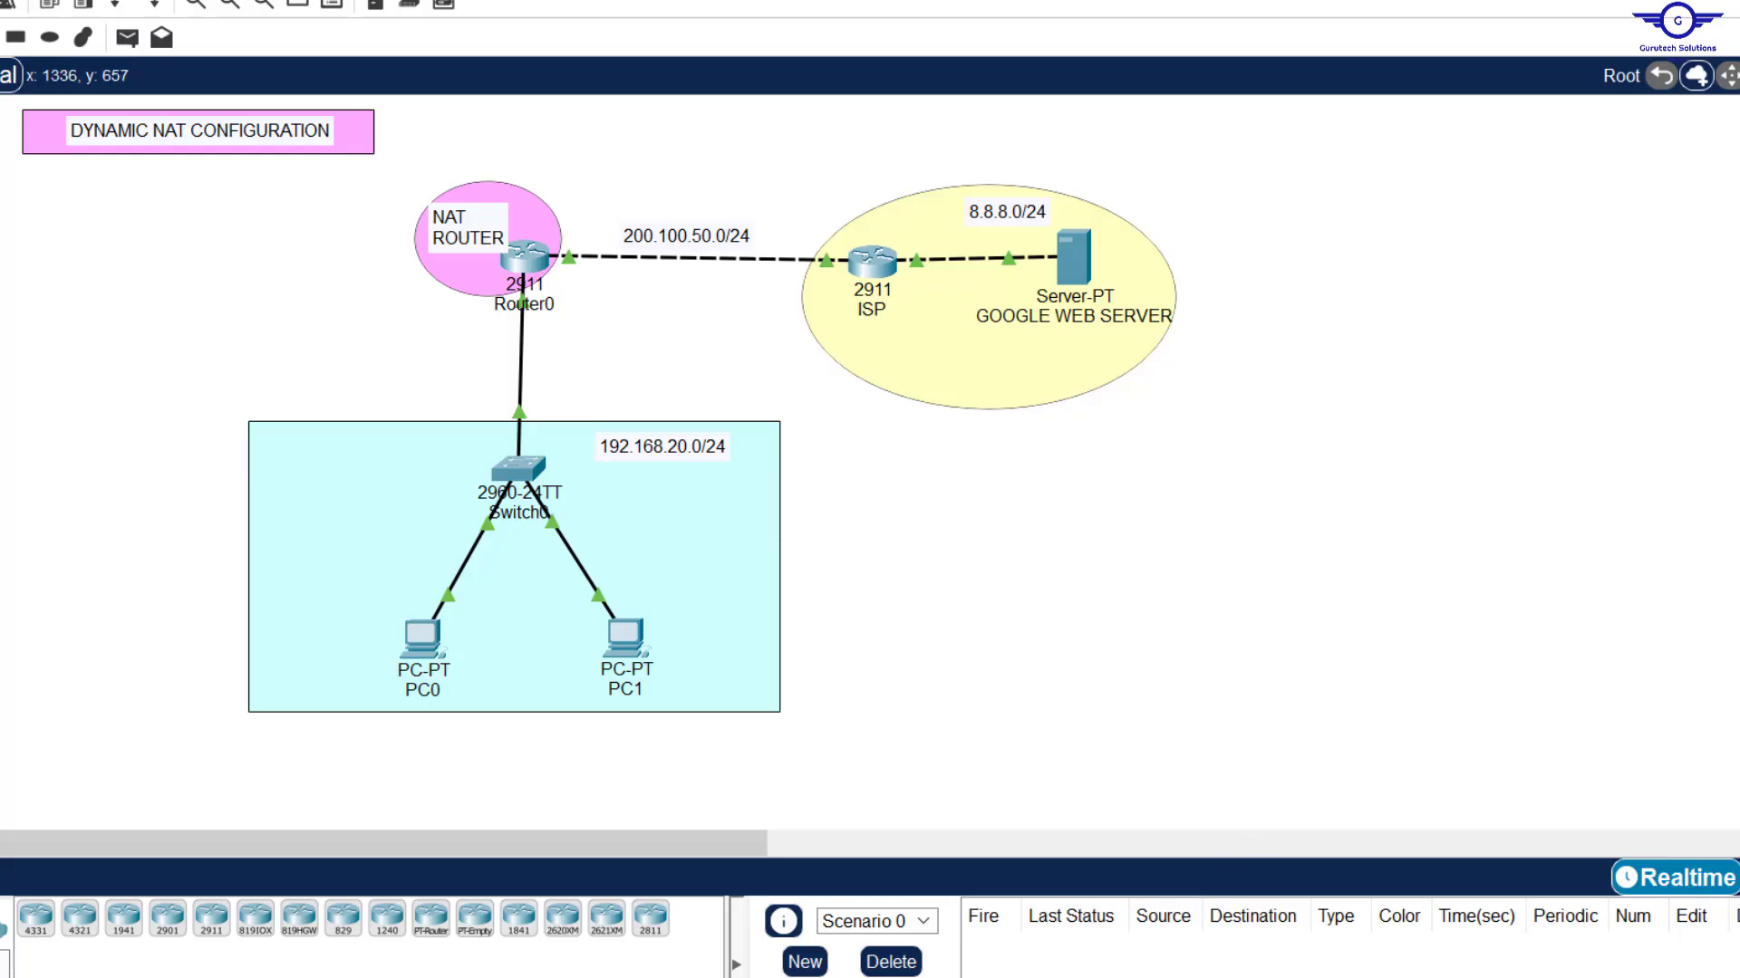
# Step: Highlight the OSPF and ping steps in the Notepad guide, then return to the topology
pyautogui.hotkey('alt', 'Tab')
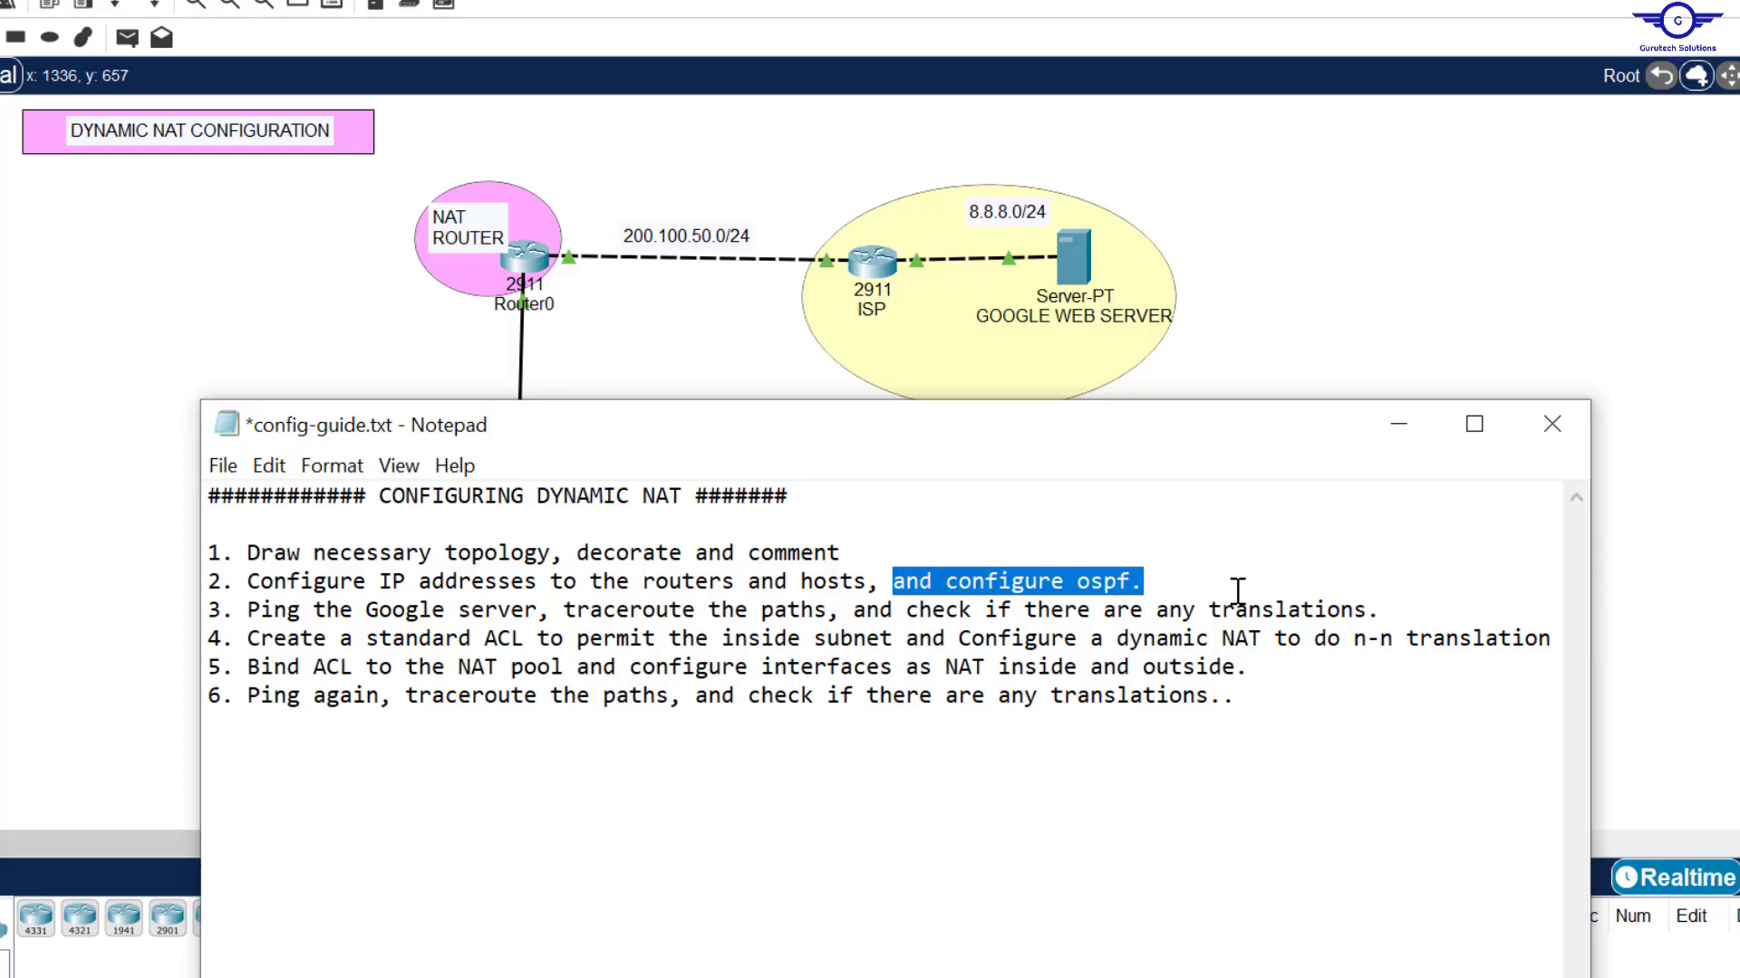
pyautogui.click(565, 605)
pyautogui.moveTo(565, 606); pyautogui.dragTo(708, 580)
pyautogui.click(679, 331)
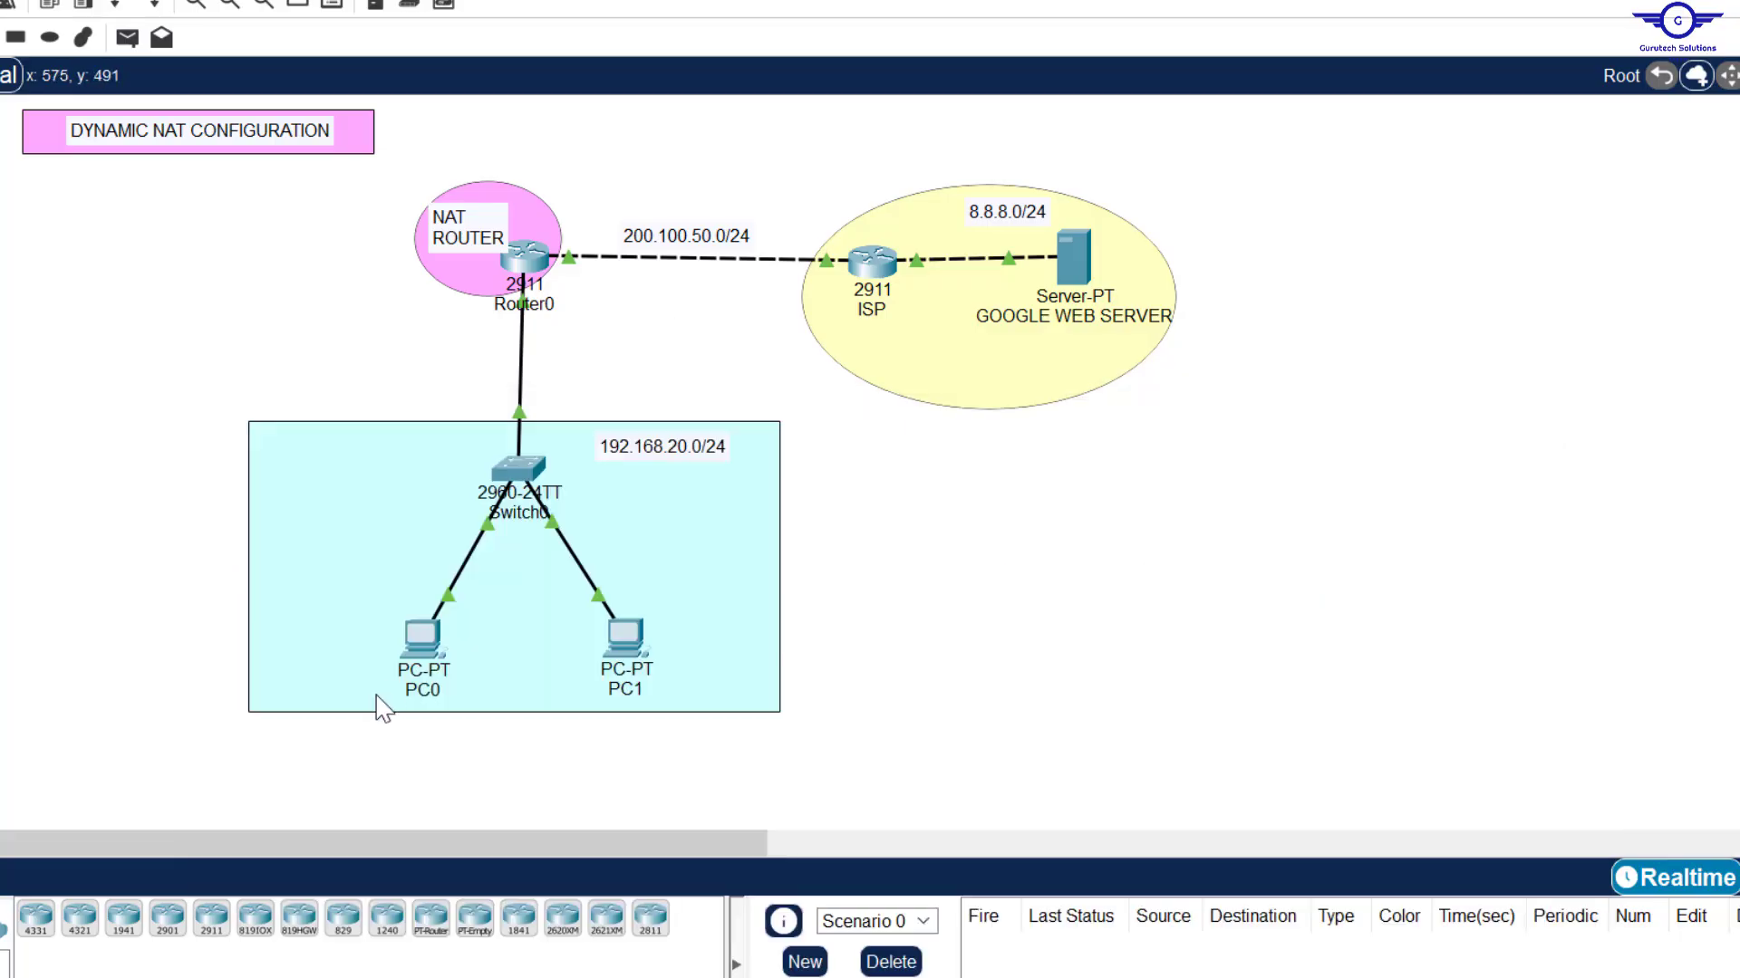
# Step: Run tracert 8.8.8.8 from PC0 and check the hops 192.168.20.1, 200.100.50.20 and 8.8.8.8
pyautogui.click(433, 654)
pyautogui.write('t')
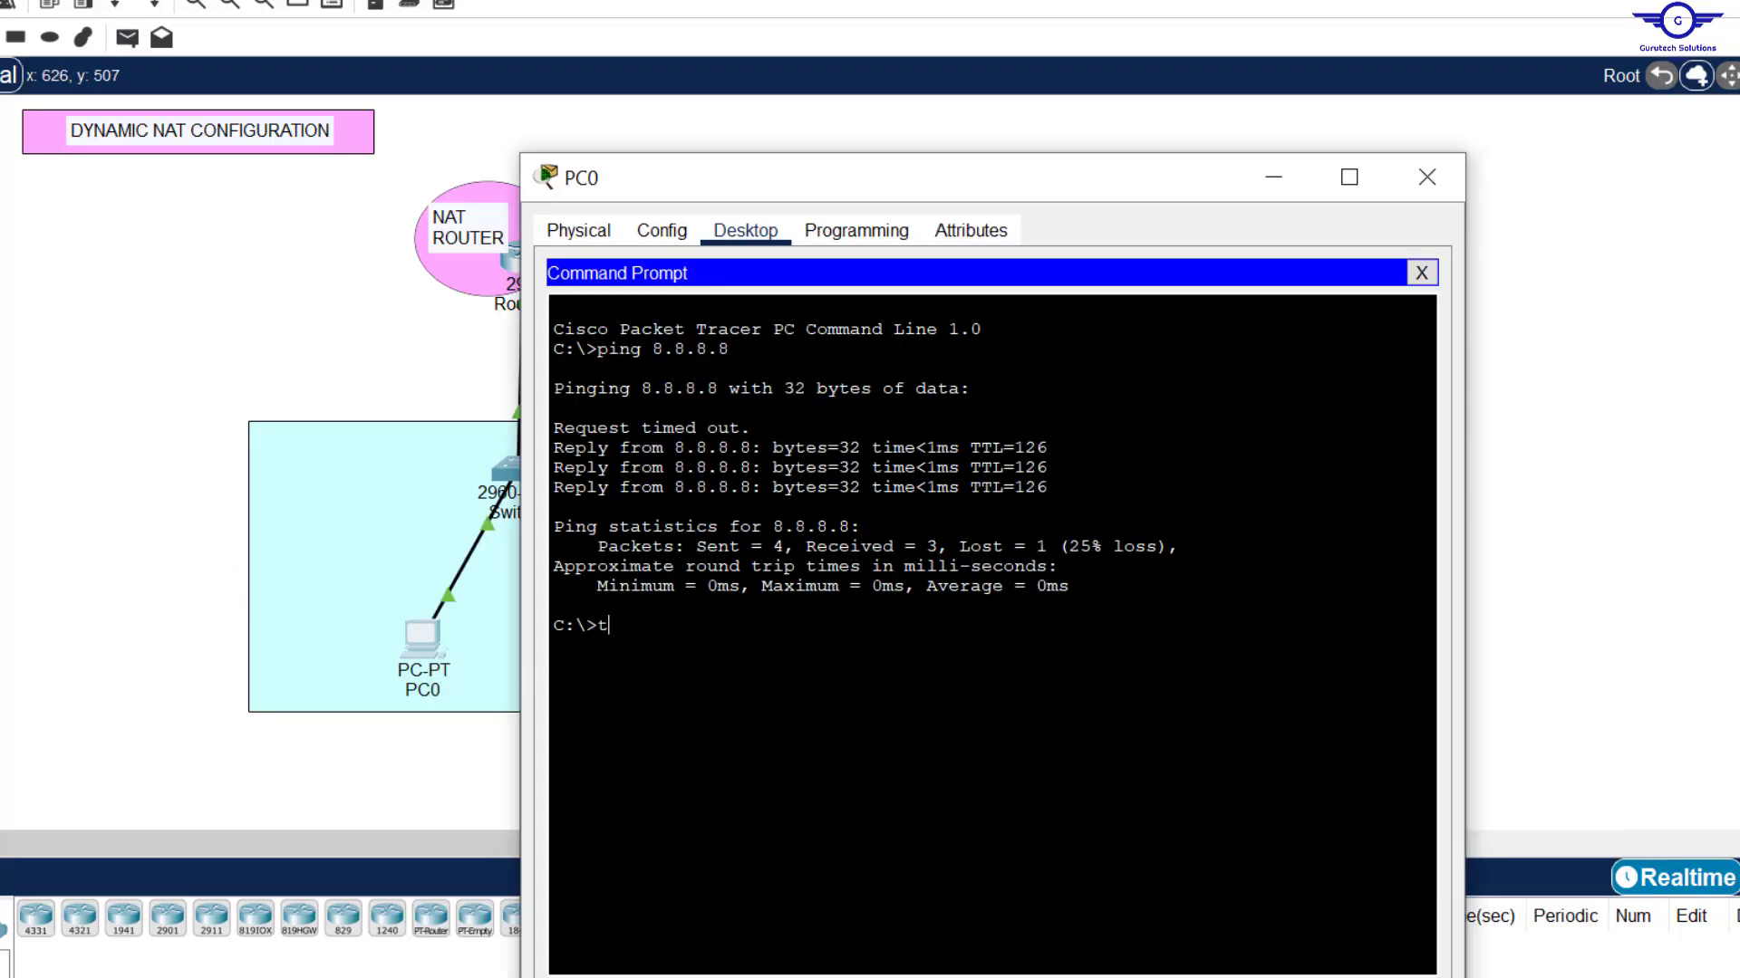
pyautogui.write('racert 8.8.8.8')
pyautogui.press('Return')
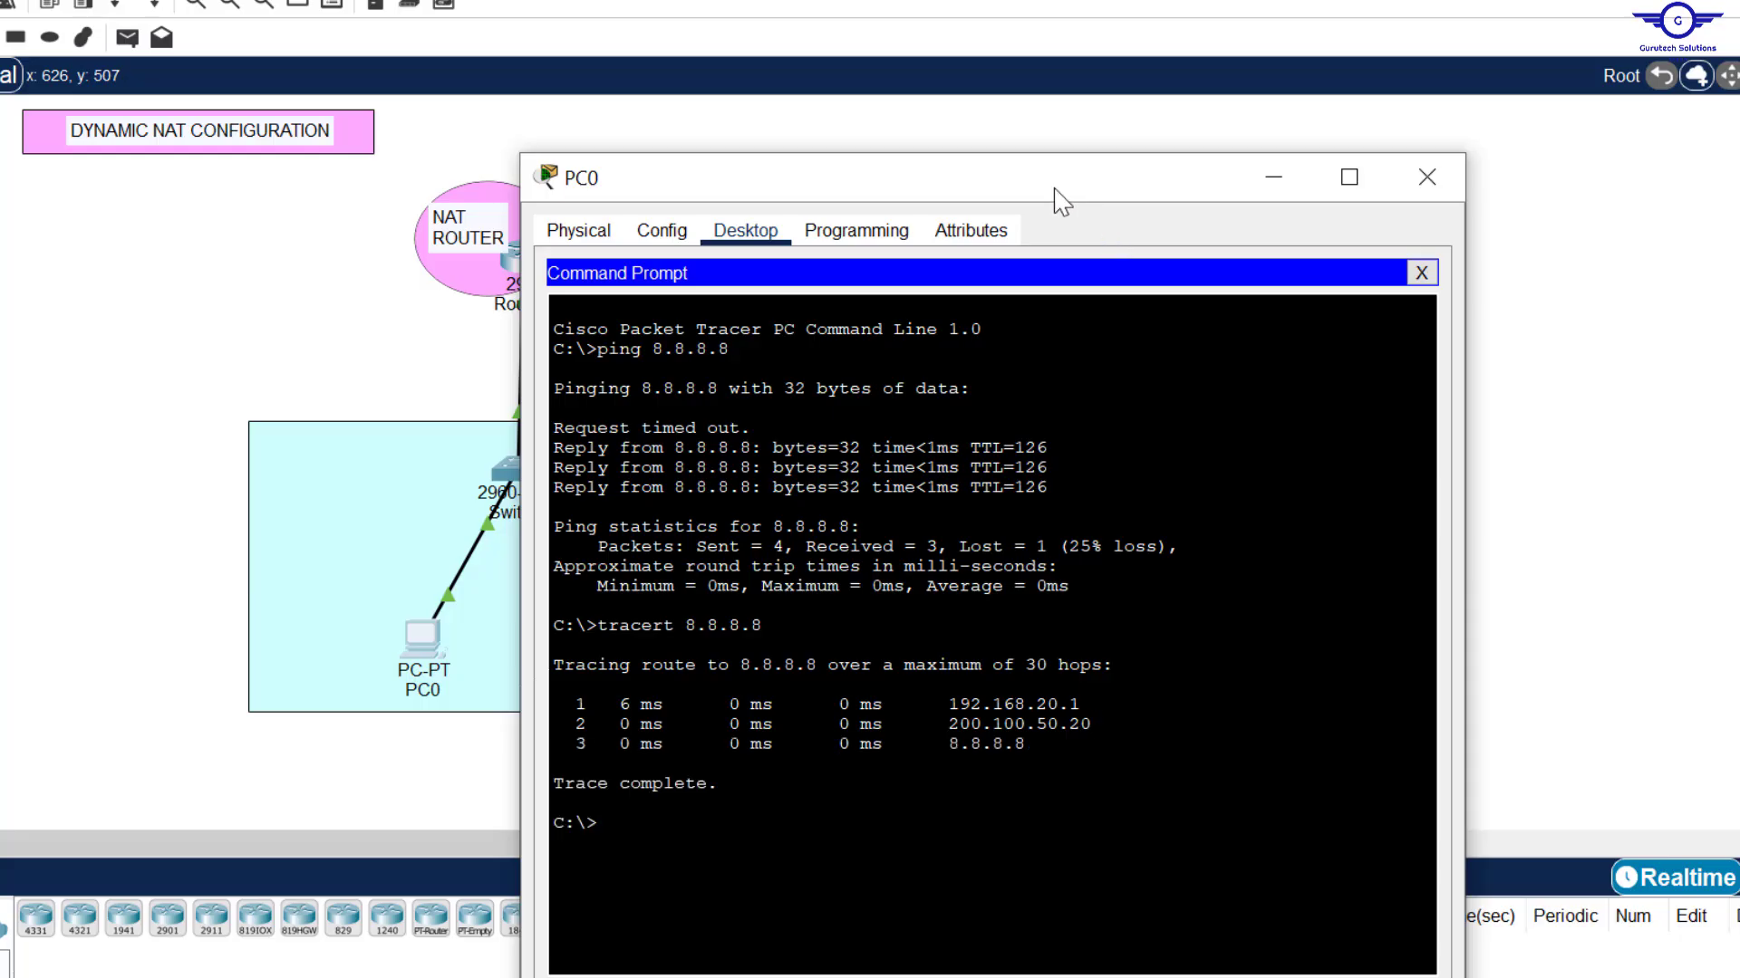
pyautogui.moveTo(1056, 194); pyautogui.dragTo(1379, 198)
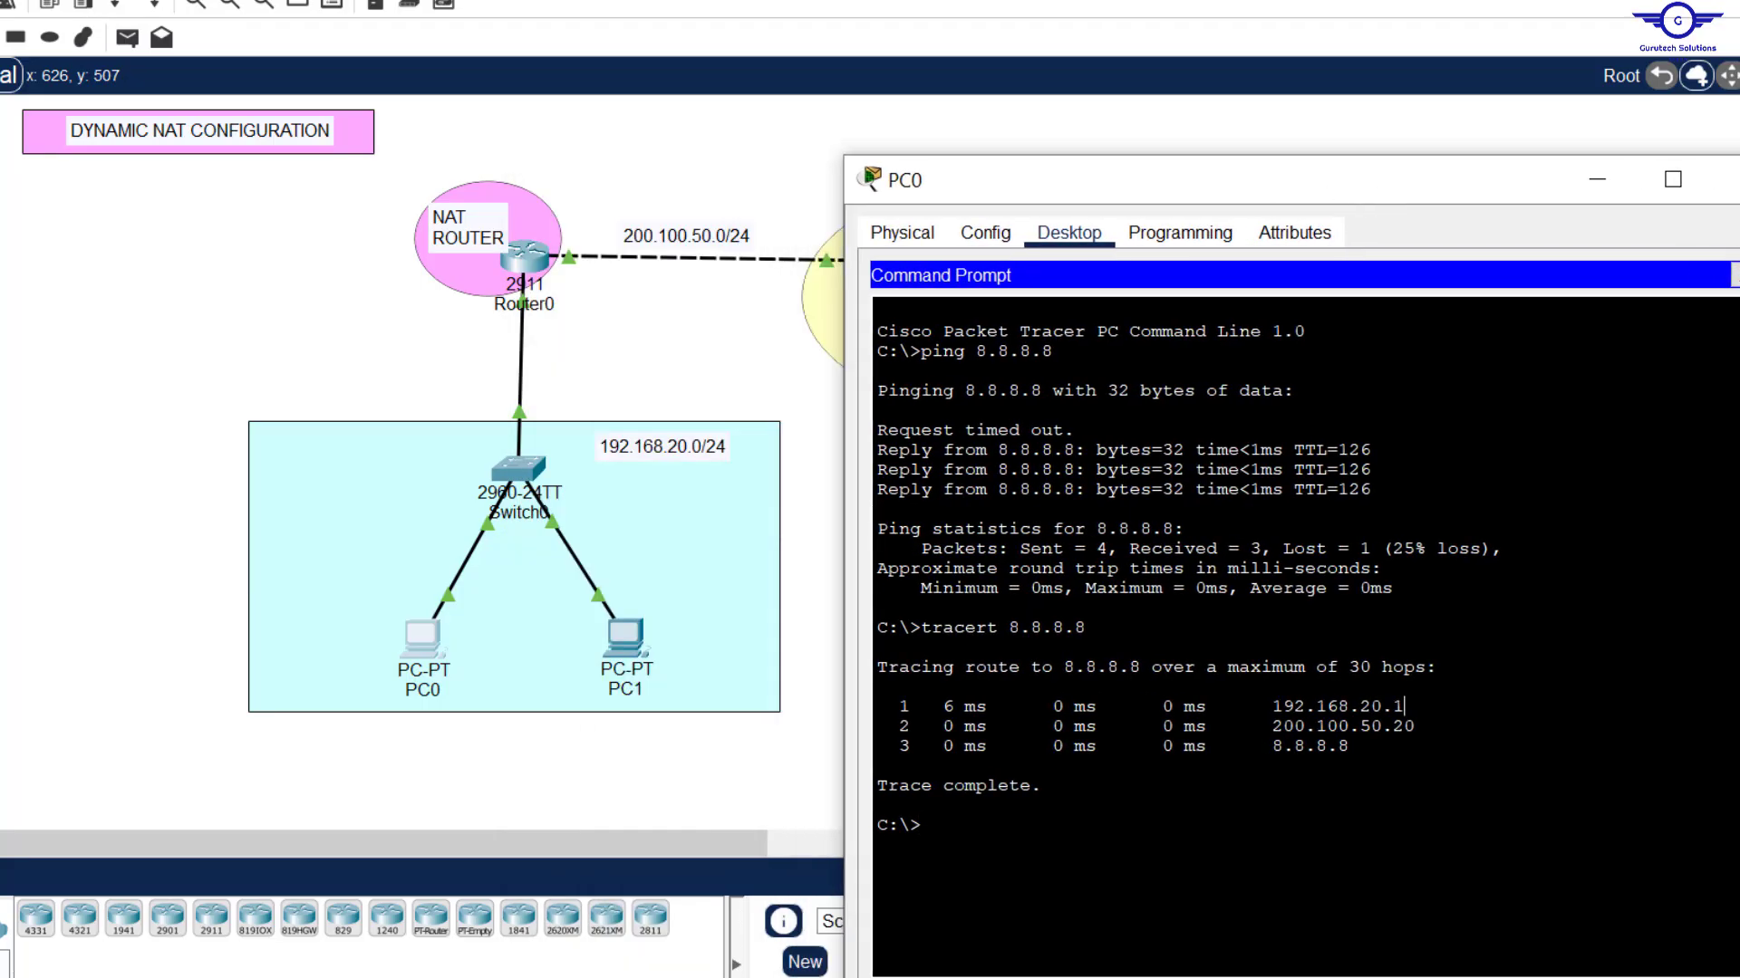
pyautogui.moveTo(1403, 706)
pyautogui.mouseDown()
pyautogui.moveTo(1271, 707)
pyautogui.moveTo(1415, 726)
pyautogui.mouseUp()
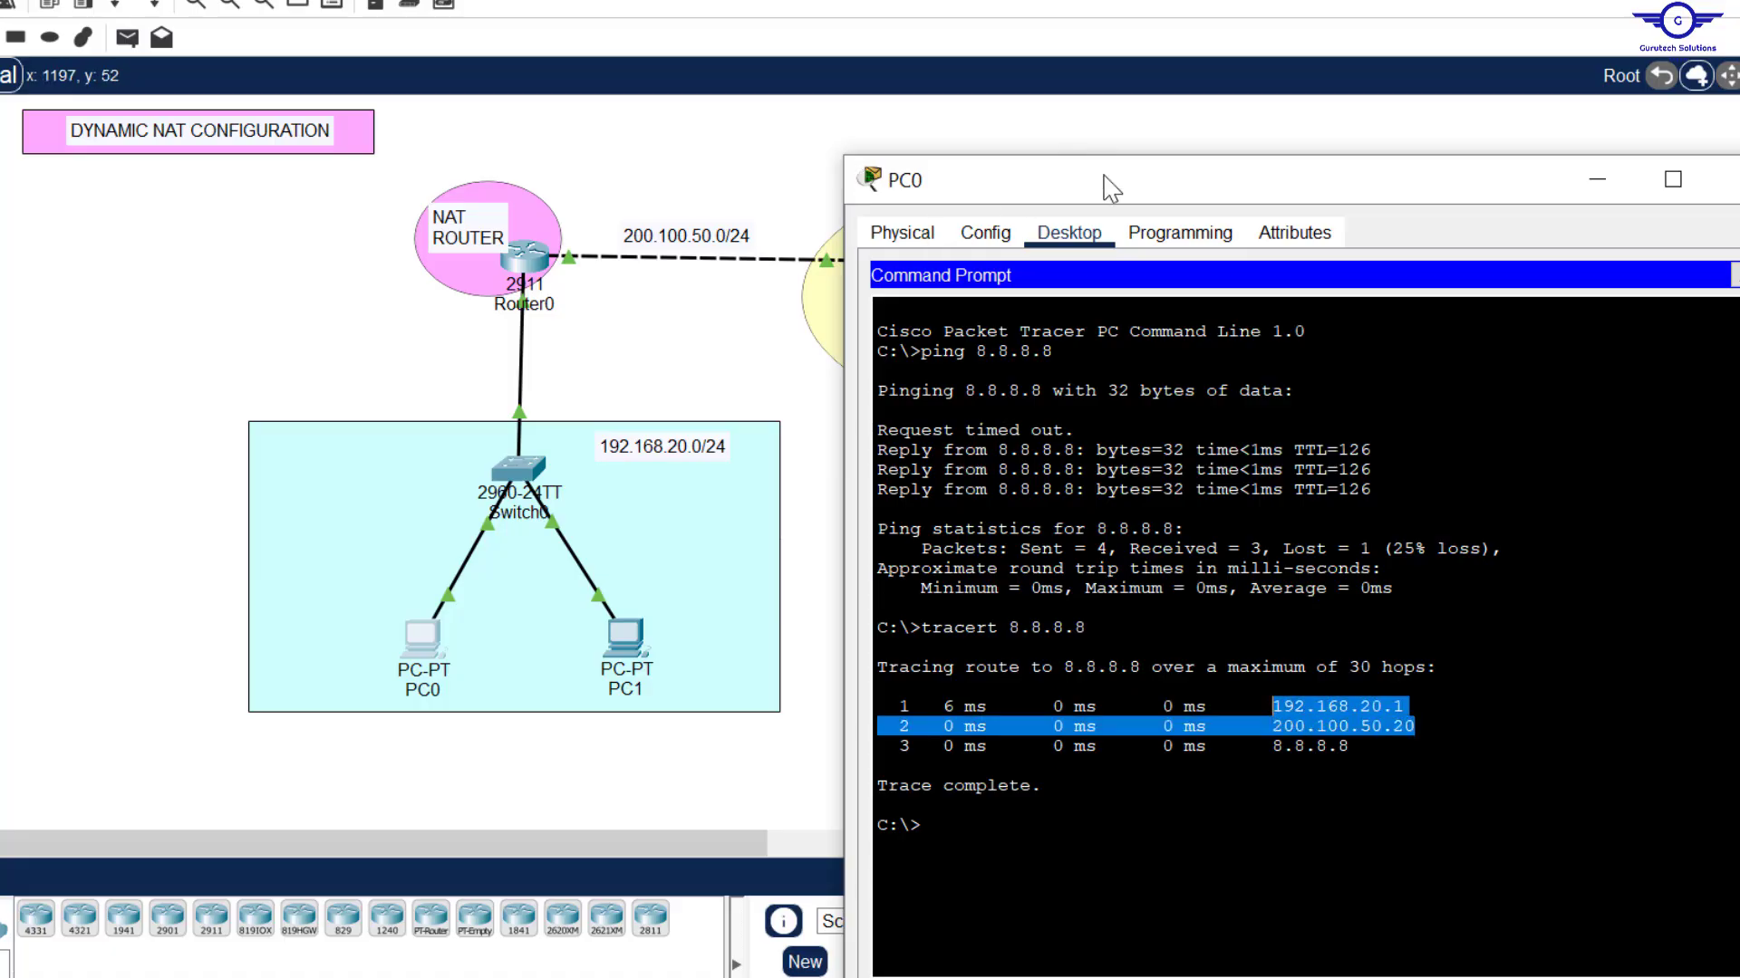
pyautogui.moveTo(1106, 182); pyautogui.dragTo(760, 316)
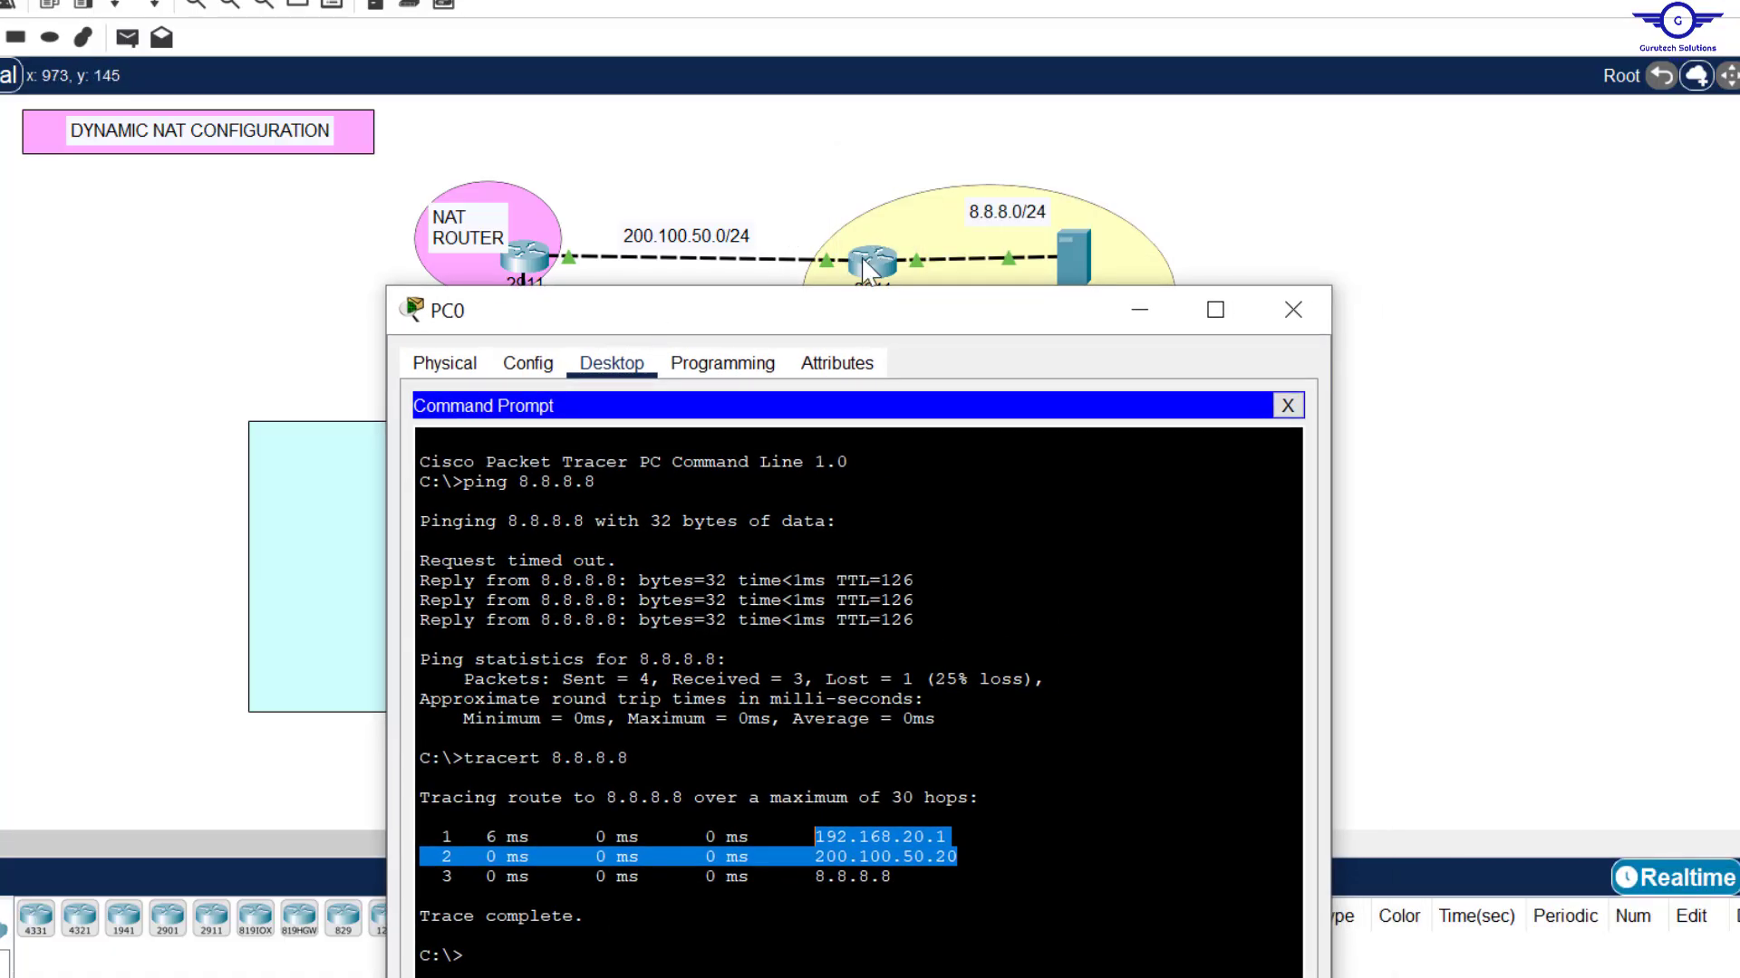
pyautogui.moveTo(892, 876); pyautogui.dragTo(814, 876)
pyautogui.click(1302, 308)
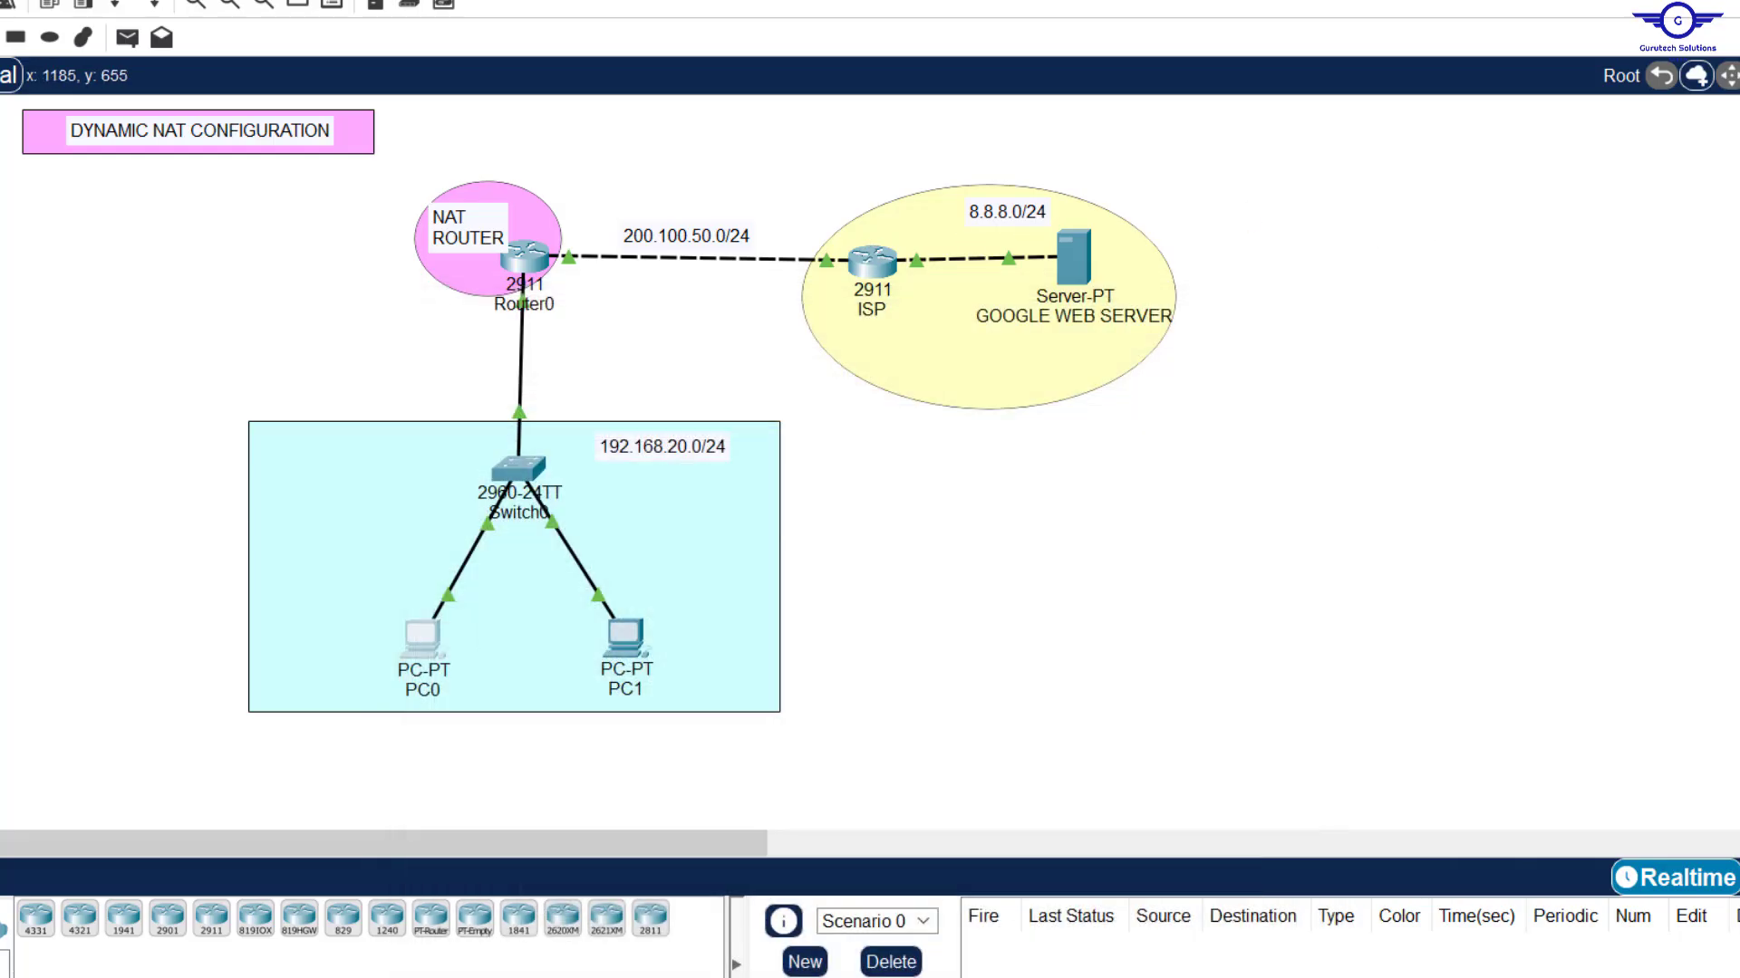
pyautogui.hotkey('alt', 'Tab')
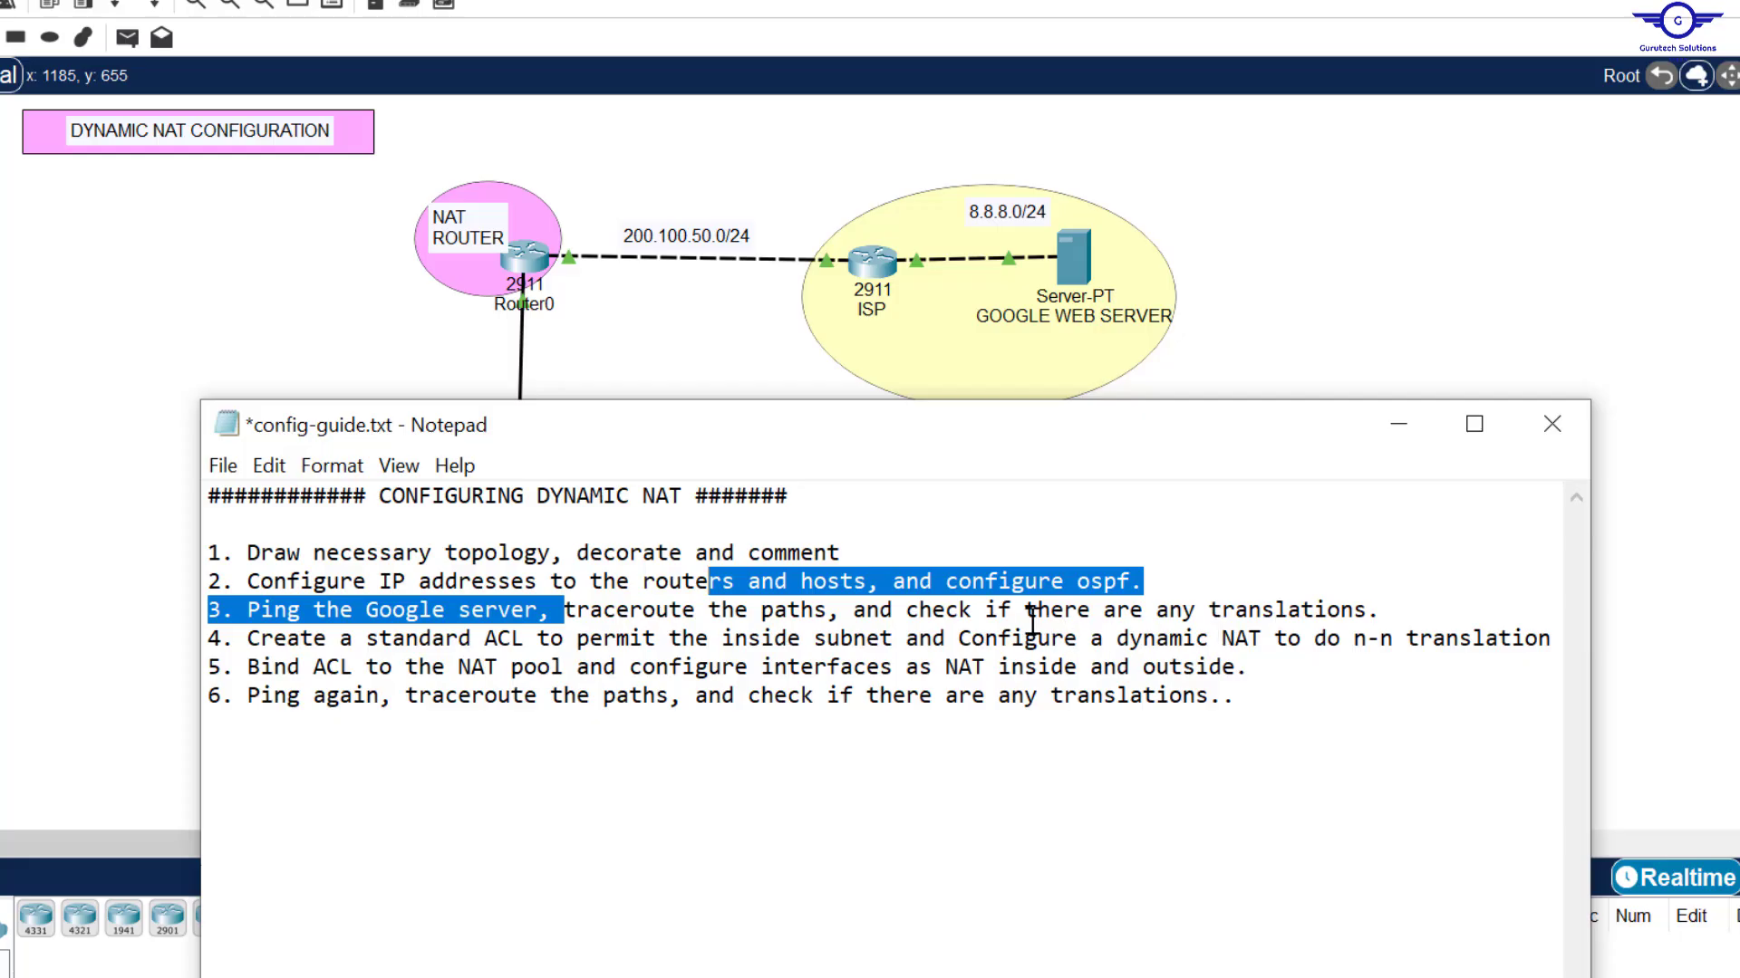
pyautogui.click(1440, 264)
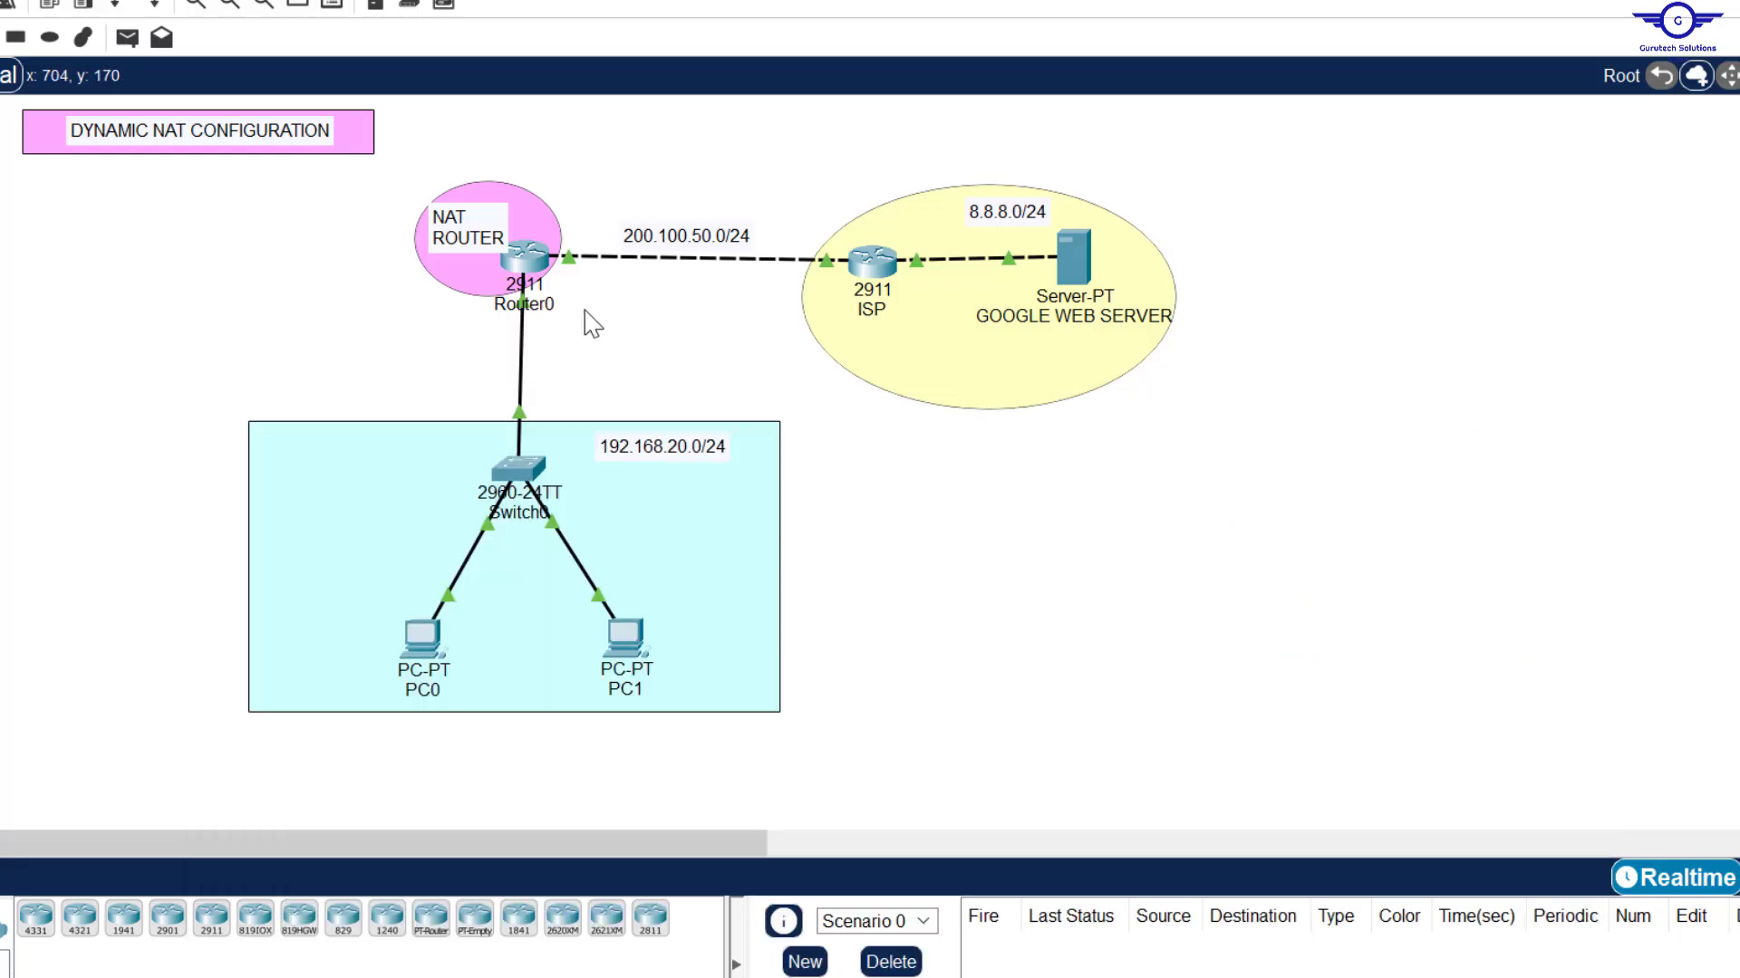
# Step: Run show ip nat translations on Router0, see no entries, and close its console
pyautogui.click(535, 260)
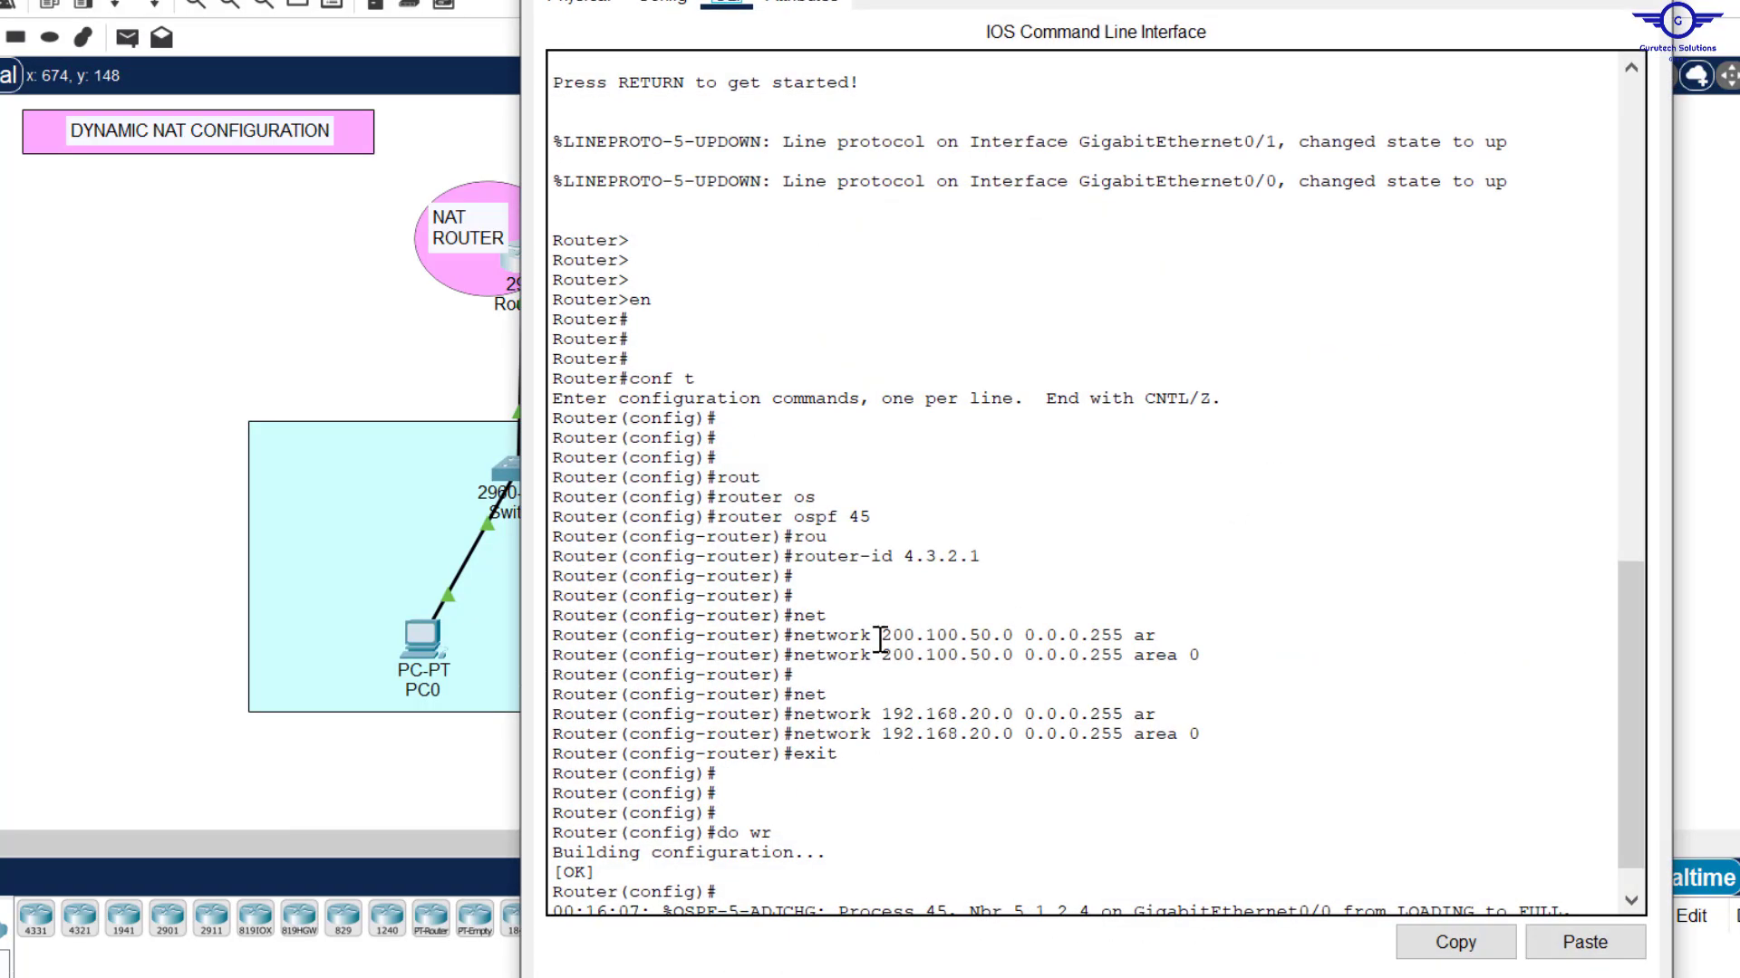
pyautogui.scroll(-2, 881, 639)
pyautogui.press('Return')
pyautogui.press('Return')
pyautogui.press('Return')
pyautogui.press('Return')
pyautogui.press('Return')
pyautogui.press('Return')
pyautogui.write('end')
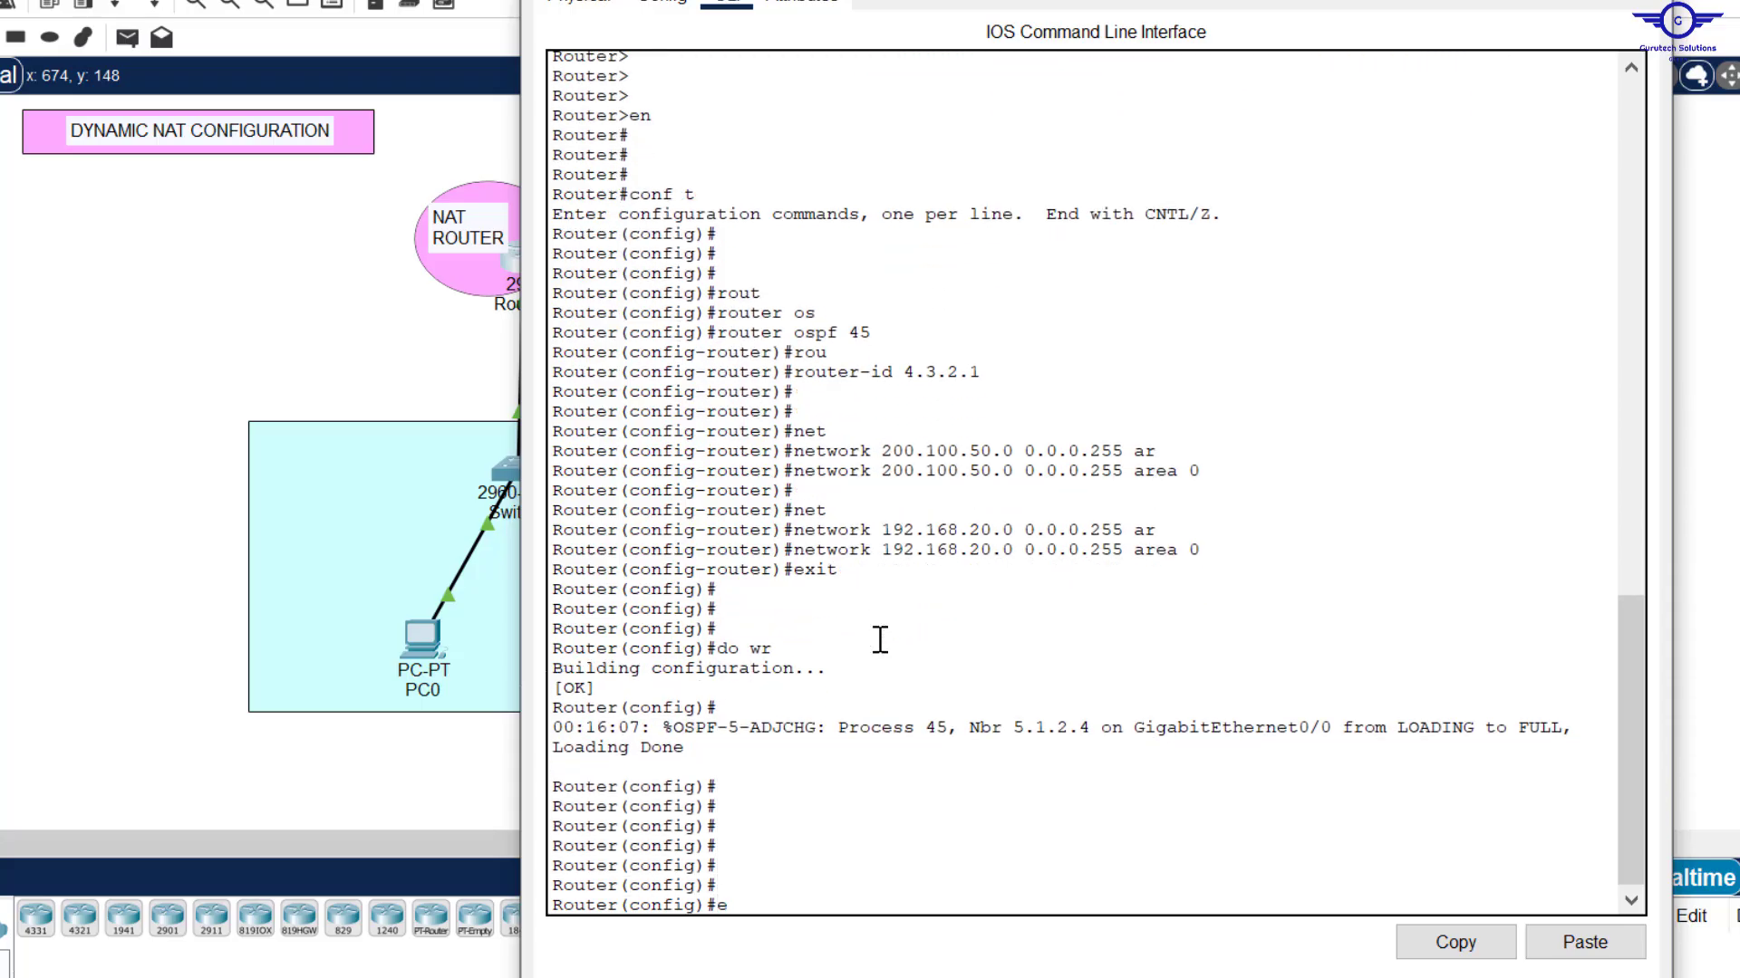
pyautogui.press('Return')
pyautogui.press('Return')
pyautogui.press('Return')
pyautogui.press('Return')
pyautogui.press('Return')
pyautogui.write('sh')
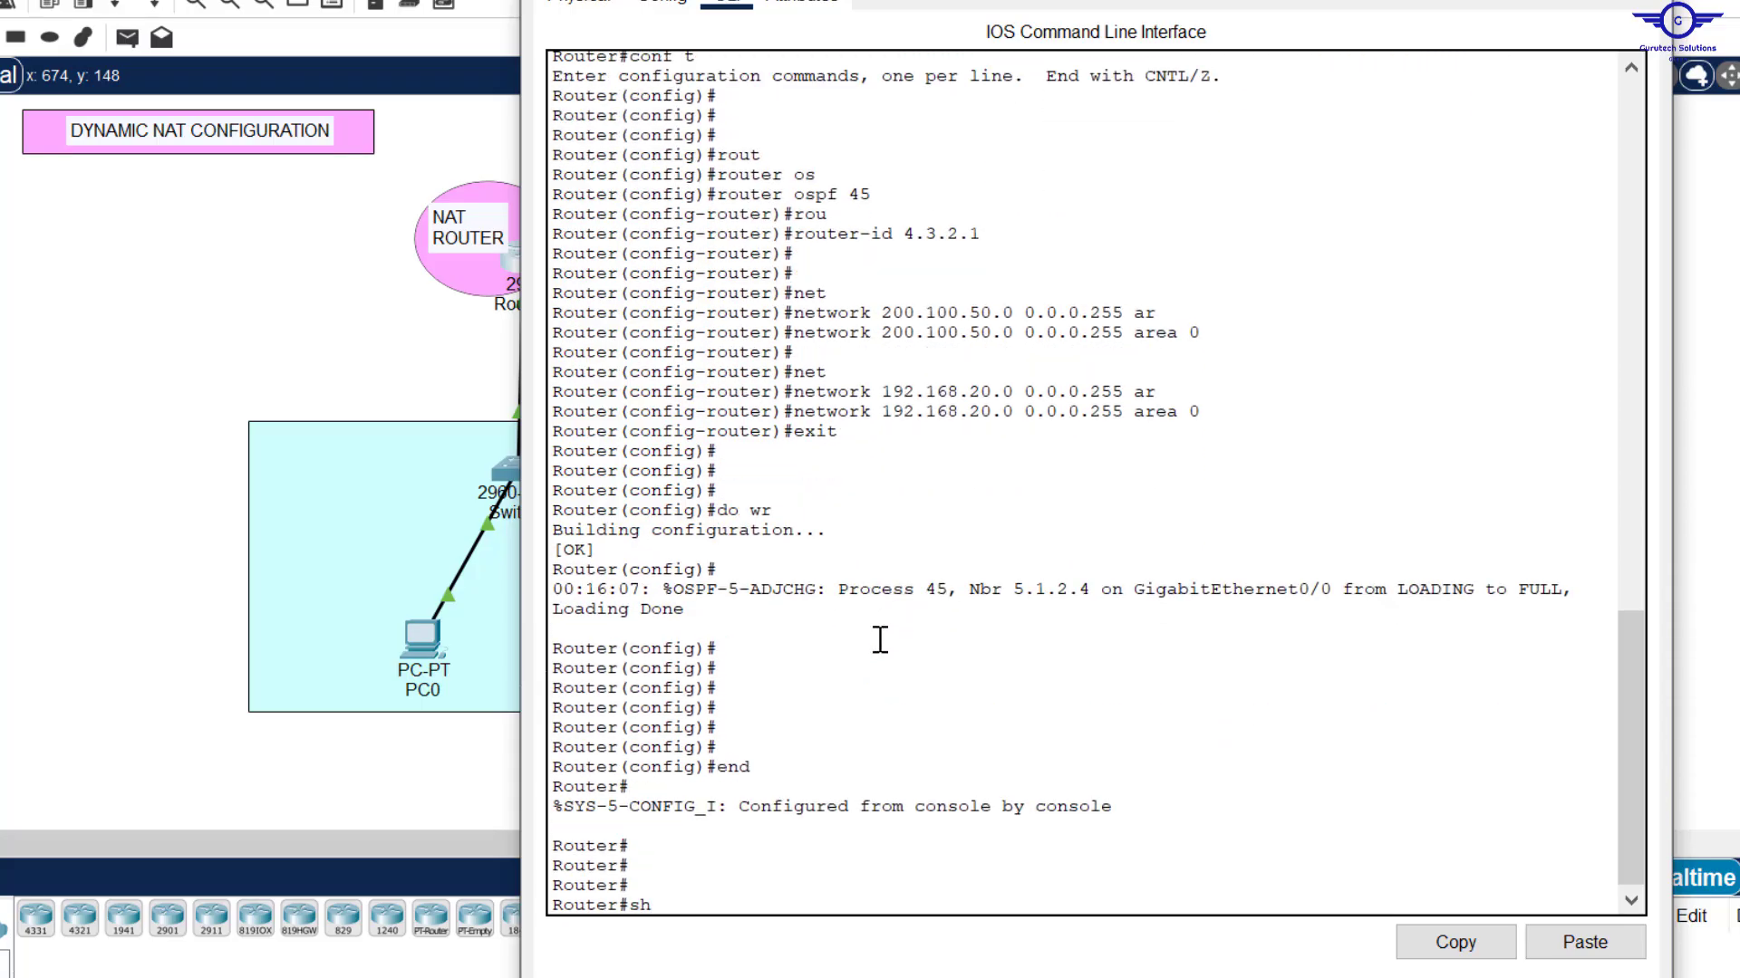
pyautogui.write(' ip nat tr')
pyautogui.press('Tab')
pyautogui.press('Return')
pyautogui.press('Return')
pyautogui.press('Return')
pyautogui.press('Return')
pyautogui.press('Return')
pyautogui.press('Return')
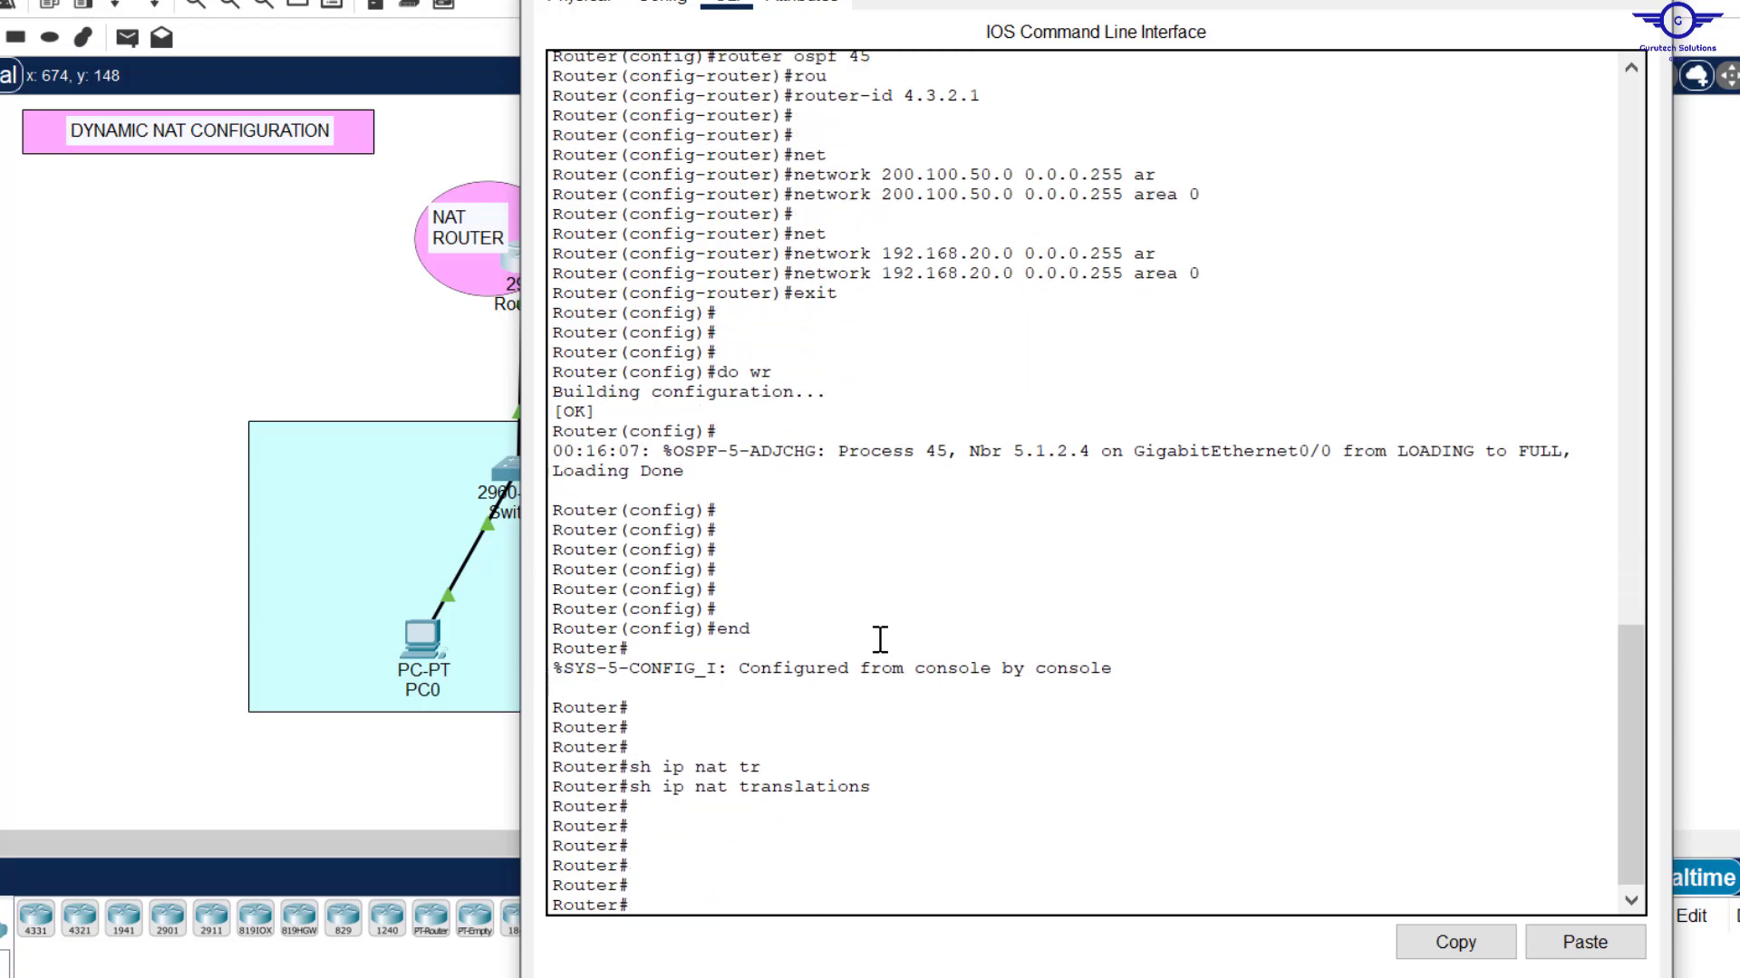
pyautogui.click(629, 786)
pyautogui.keyDown('shift'); pyautogui.click(646, 910); pyautogui.keyUp('shift')
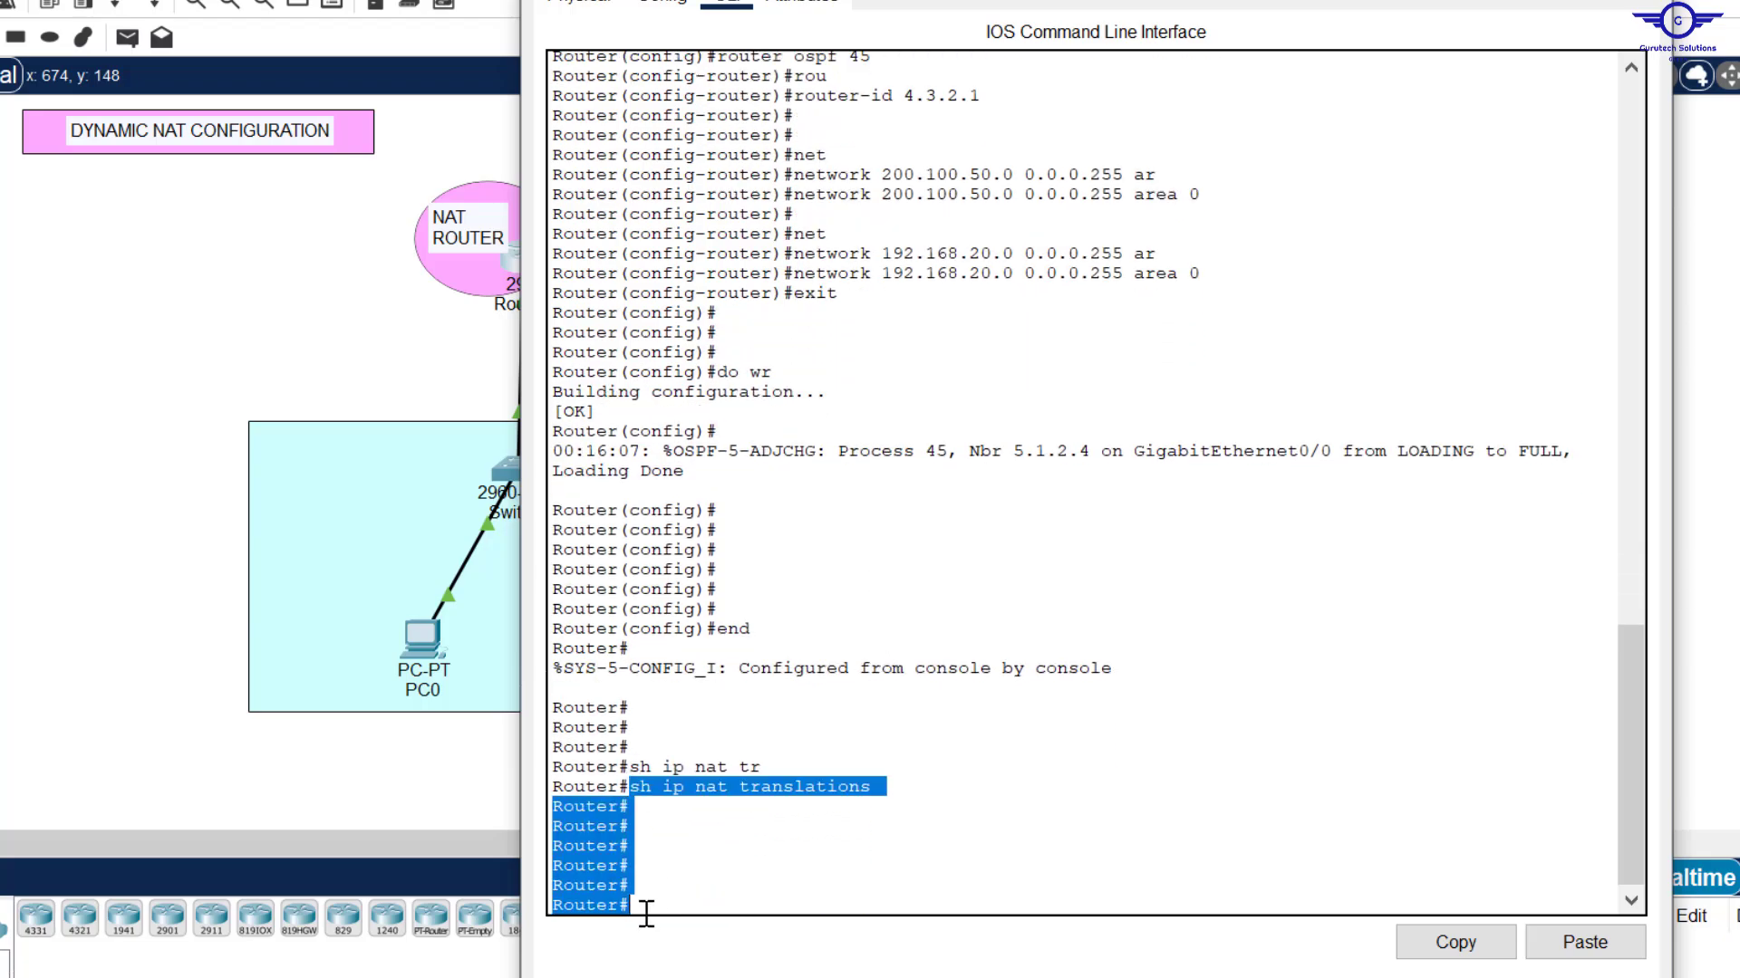
pyautogui.press('Return')
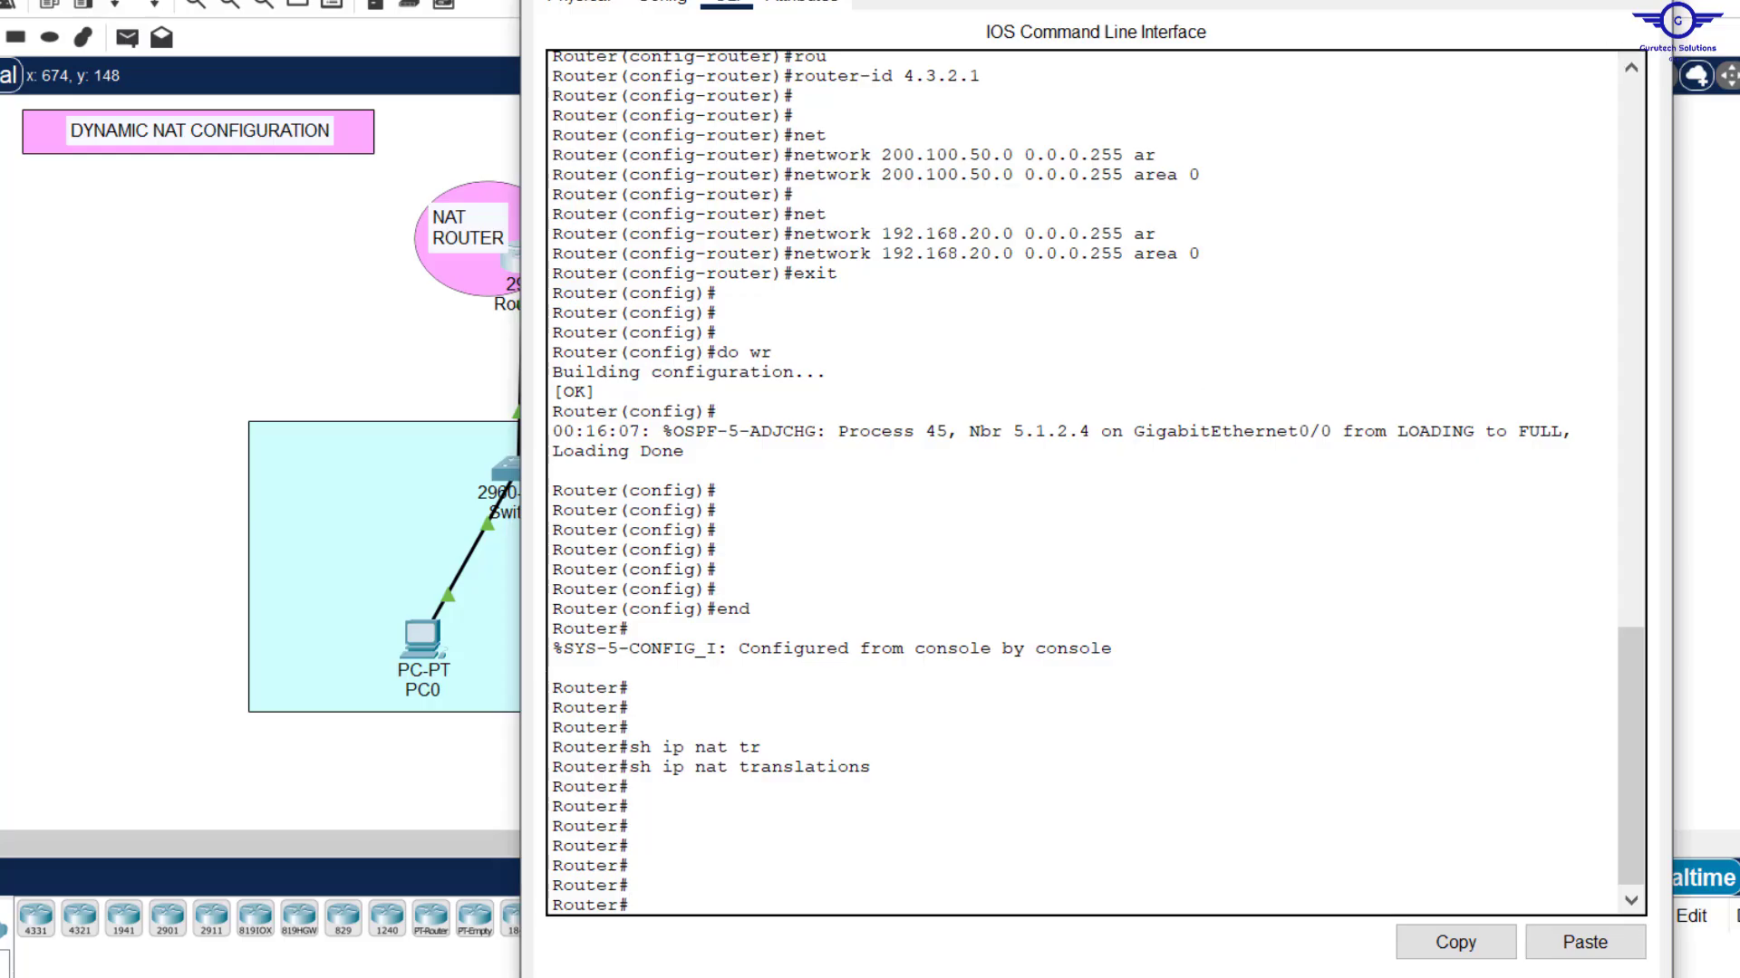
pyautogui.hotkey('alt', 'F4')
# Step: Highlight guide steps 4 and 5 in Notepad, then reopen Router0's CLI
pyautogui.hotkey('alt', 'Tab')
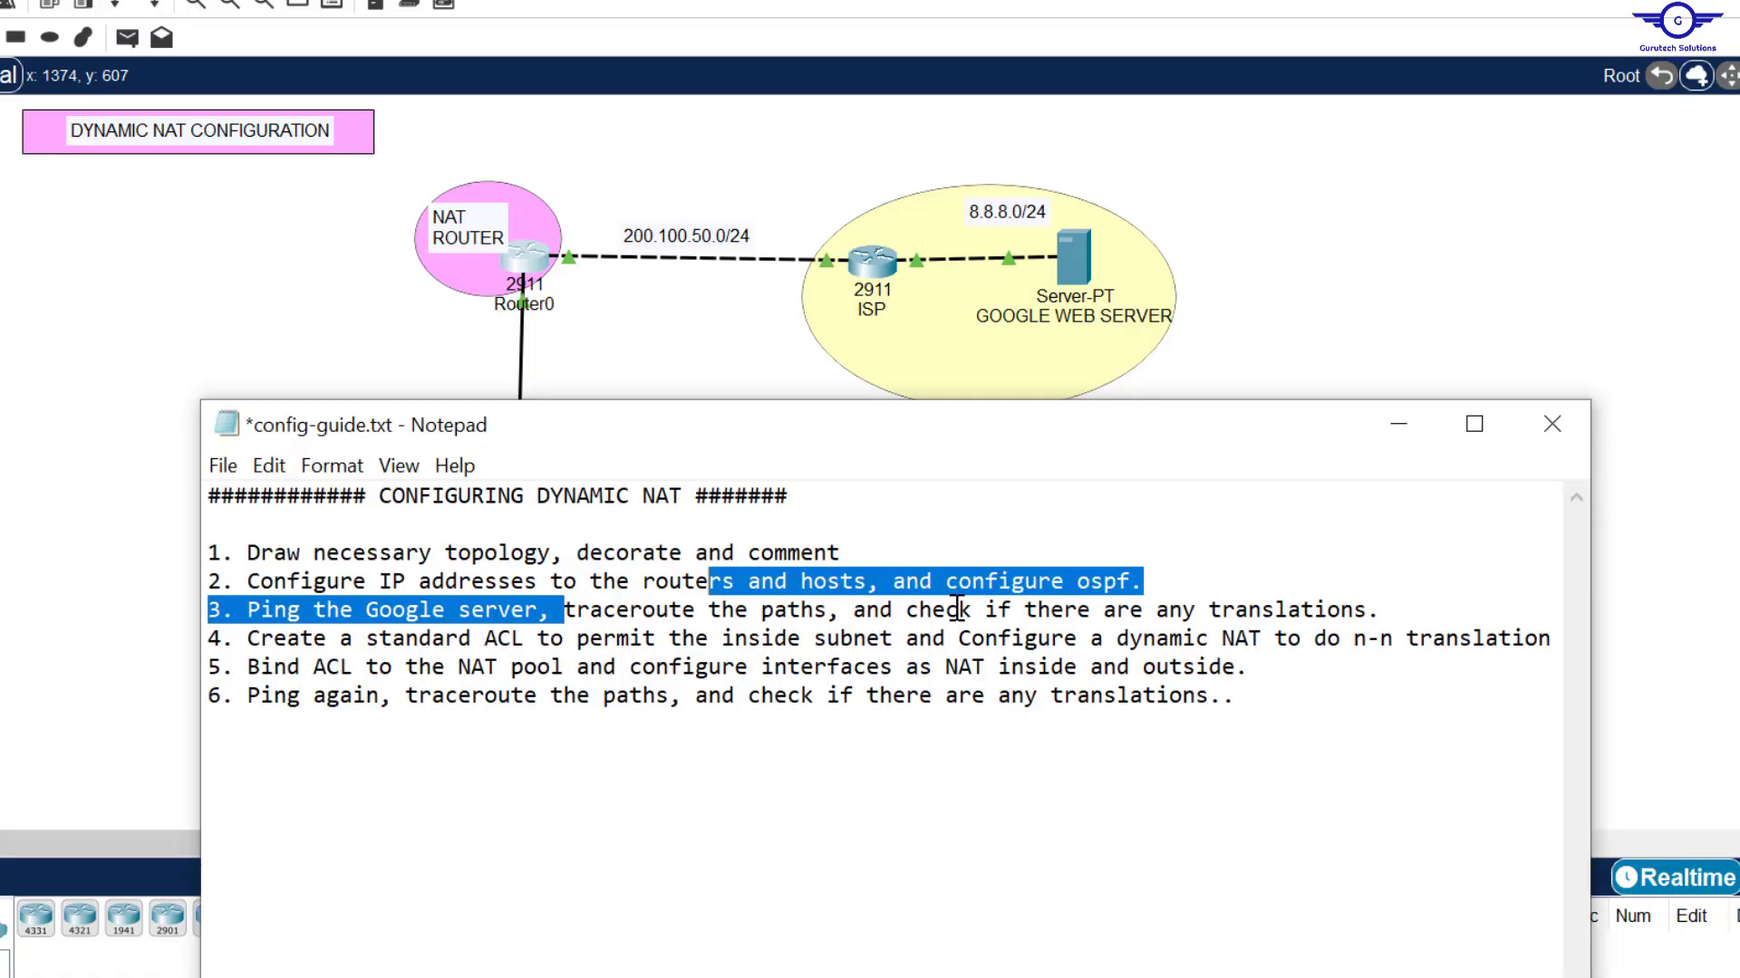
pyautogui.moveTo(221, 638); pyautogui.dragTo(1249, 667)
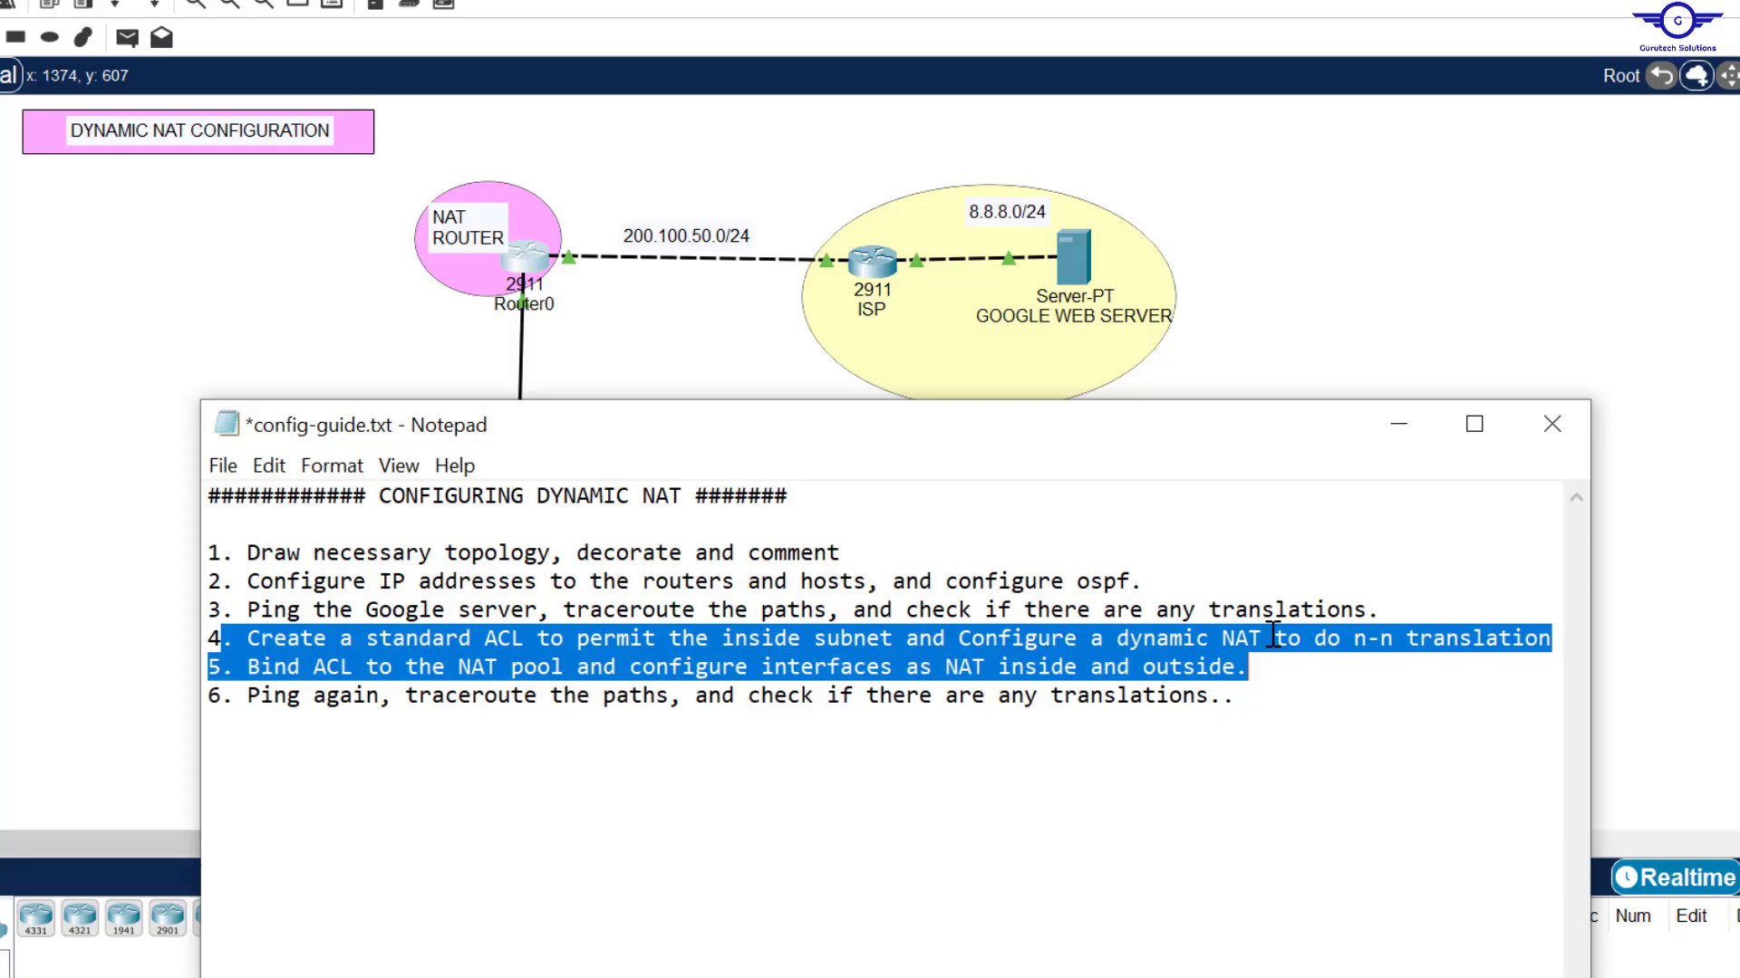
pyautogui.click(522, 270)
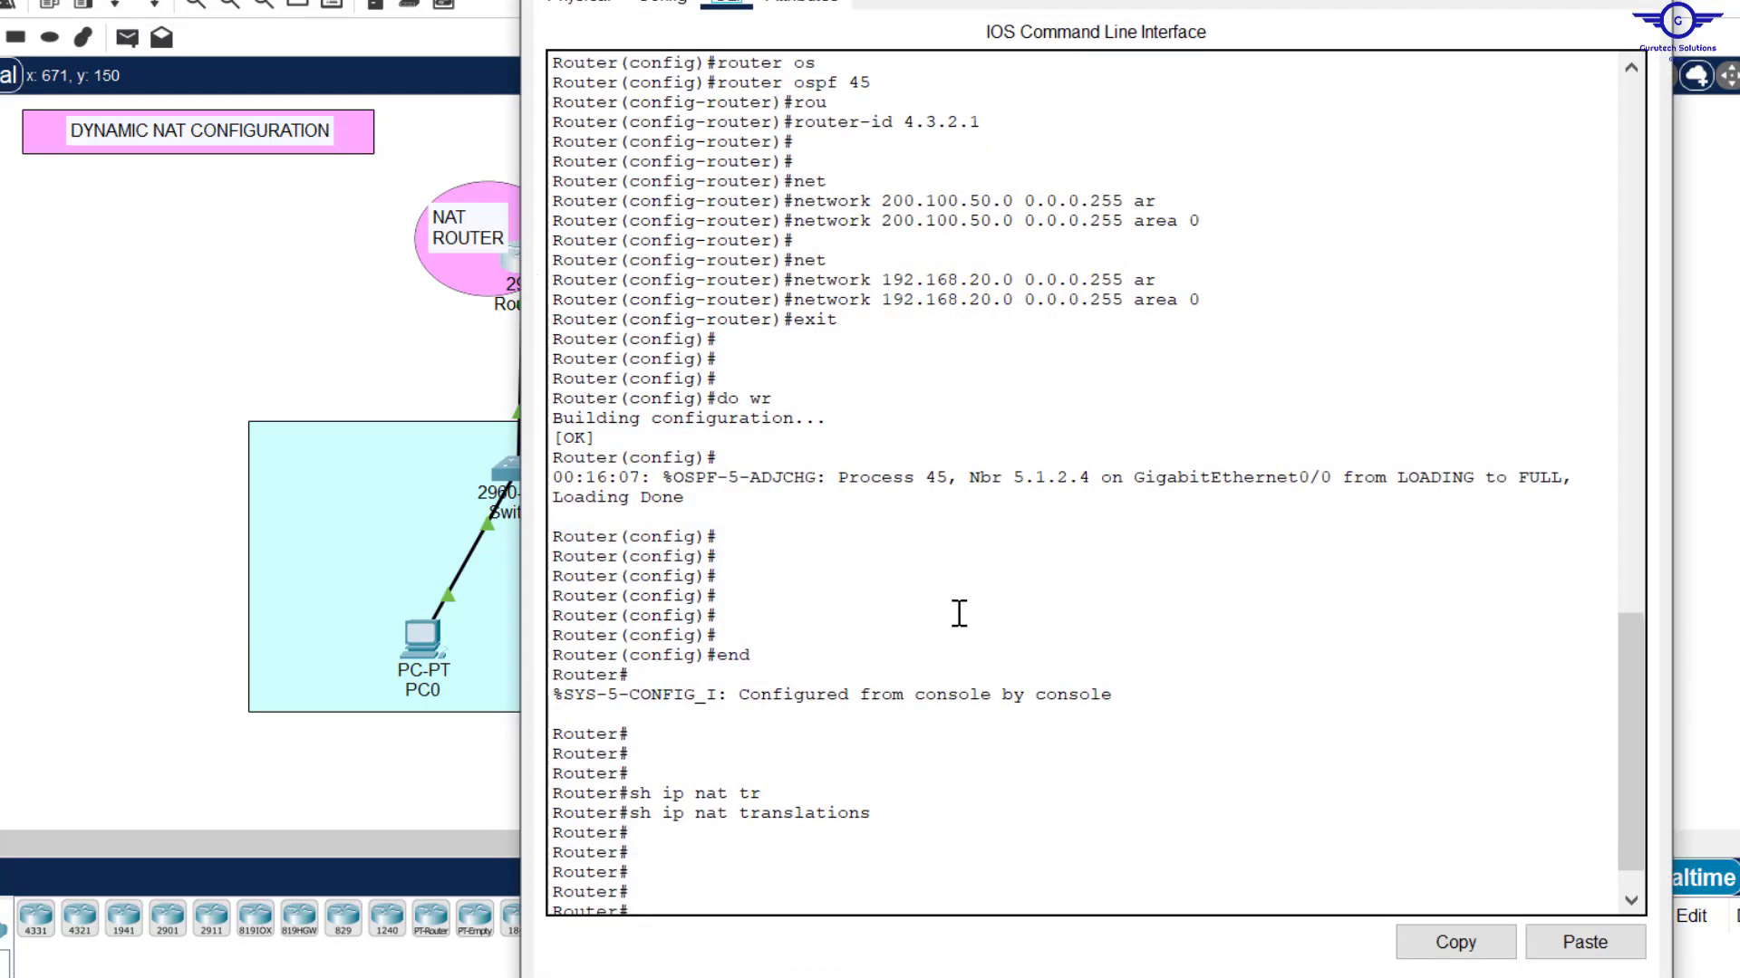
# Step: In conf t mode, enter access-list 15 permit 192.168.20.0 0.0.0.255 on Router0
pyautogui.scroll(-1, 957, 612)
pyautogui.press('Return')
pyautogui.press('Return')
pyautogui.write('conf t')
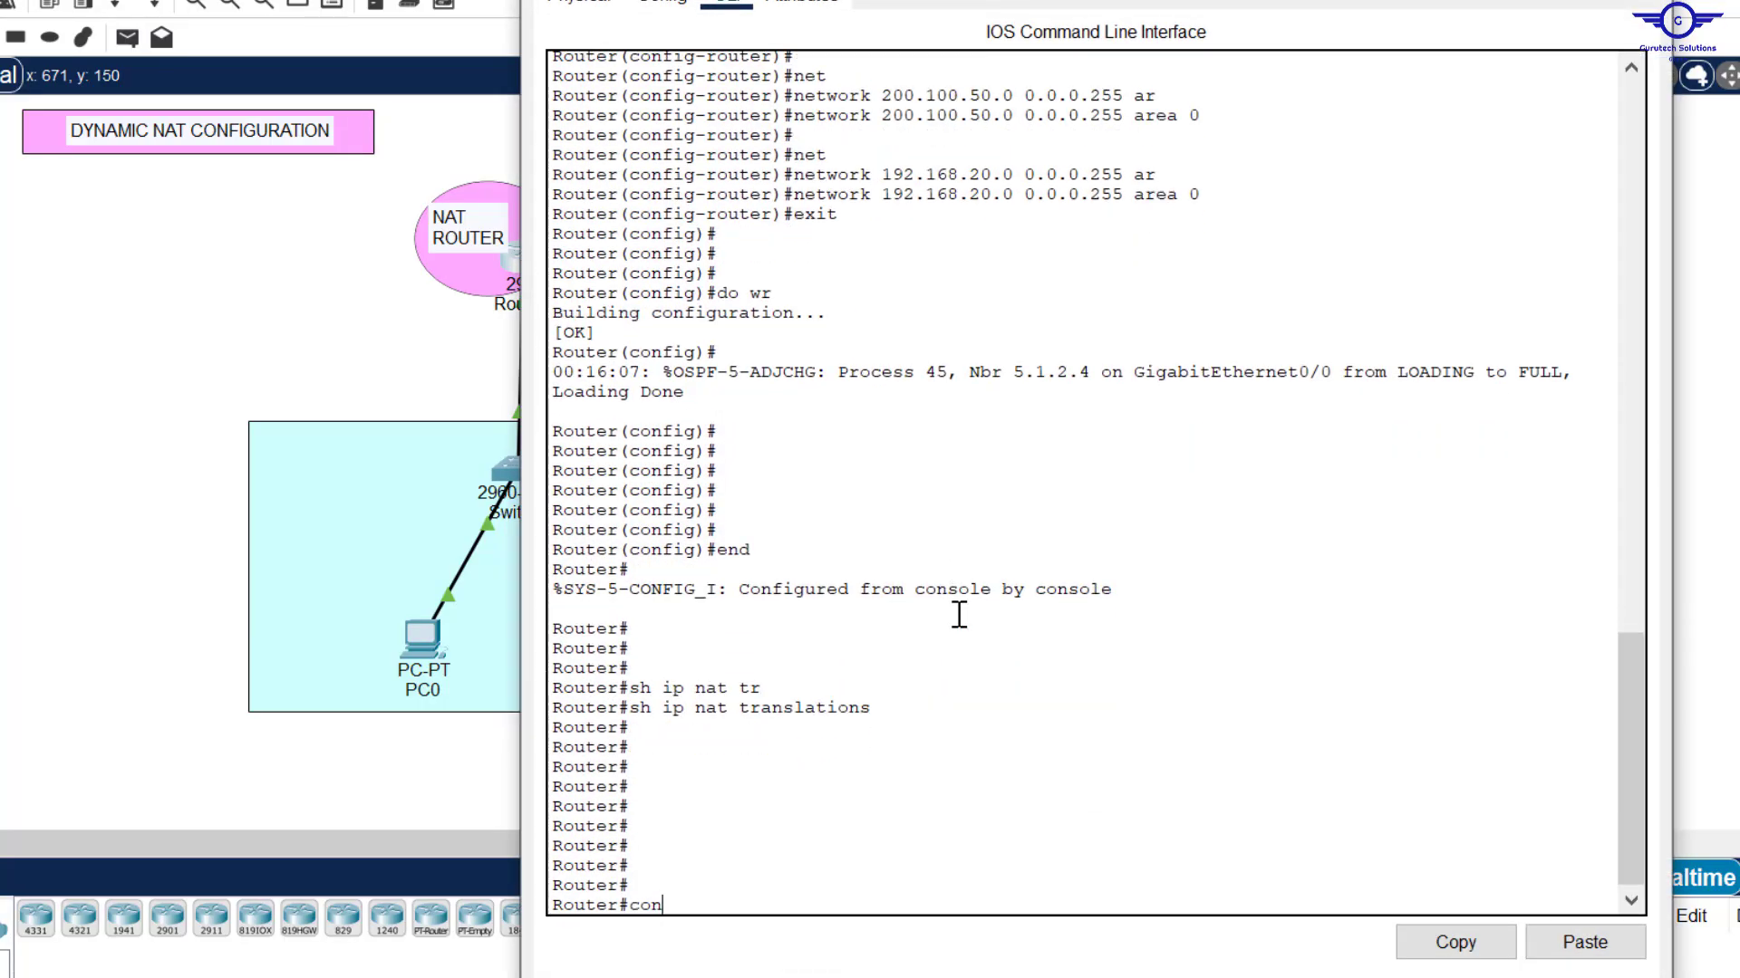
pyautogui.press('Return')
pyautogui.press('Return')
pyautogui.press('Return')
pyautogui.press('Return')
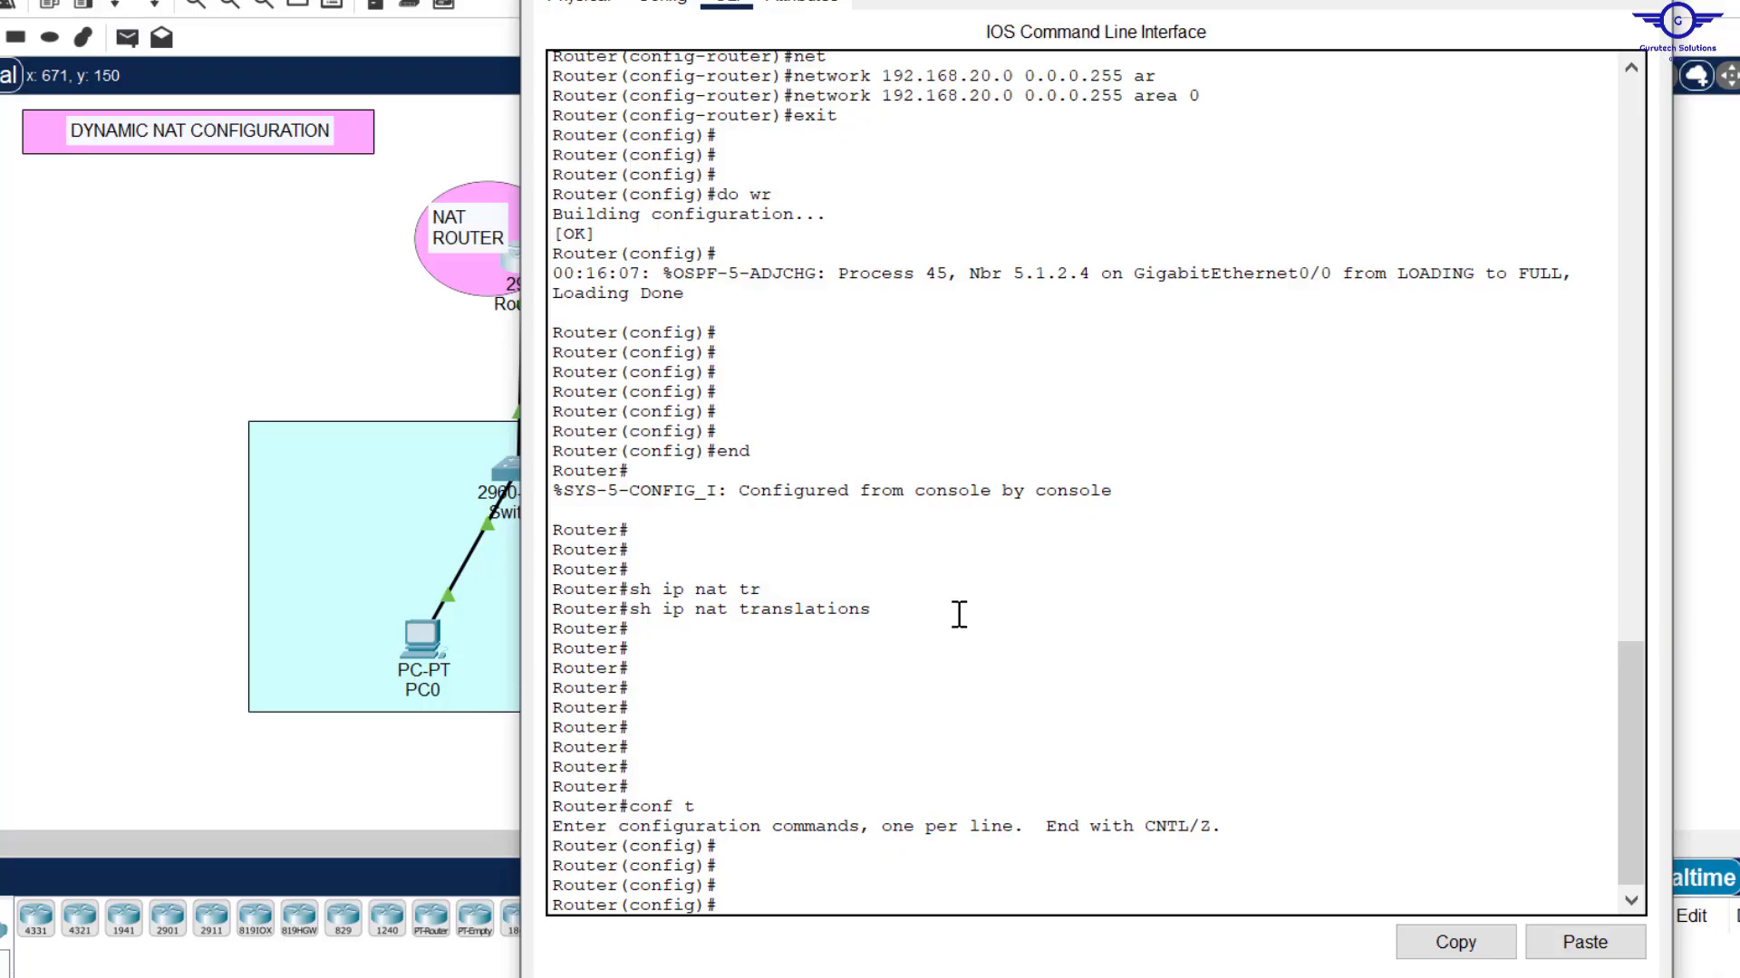
pyautogui.write('acc')
pyautogui.press('Tab')
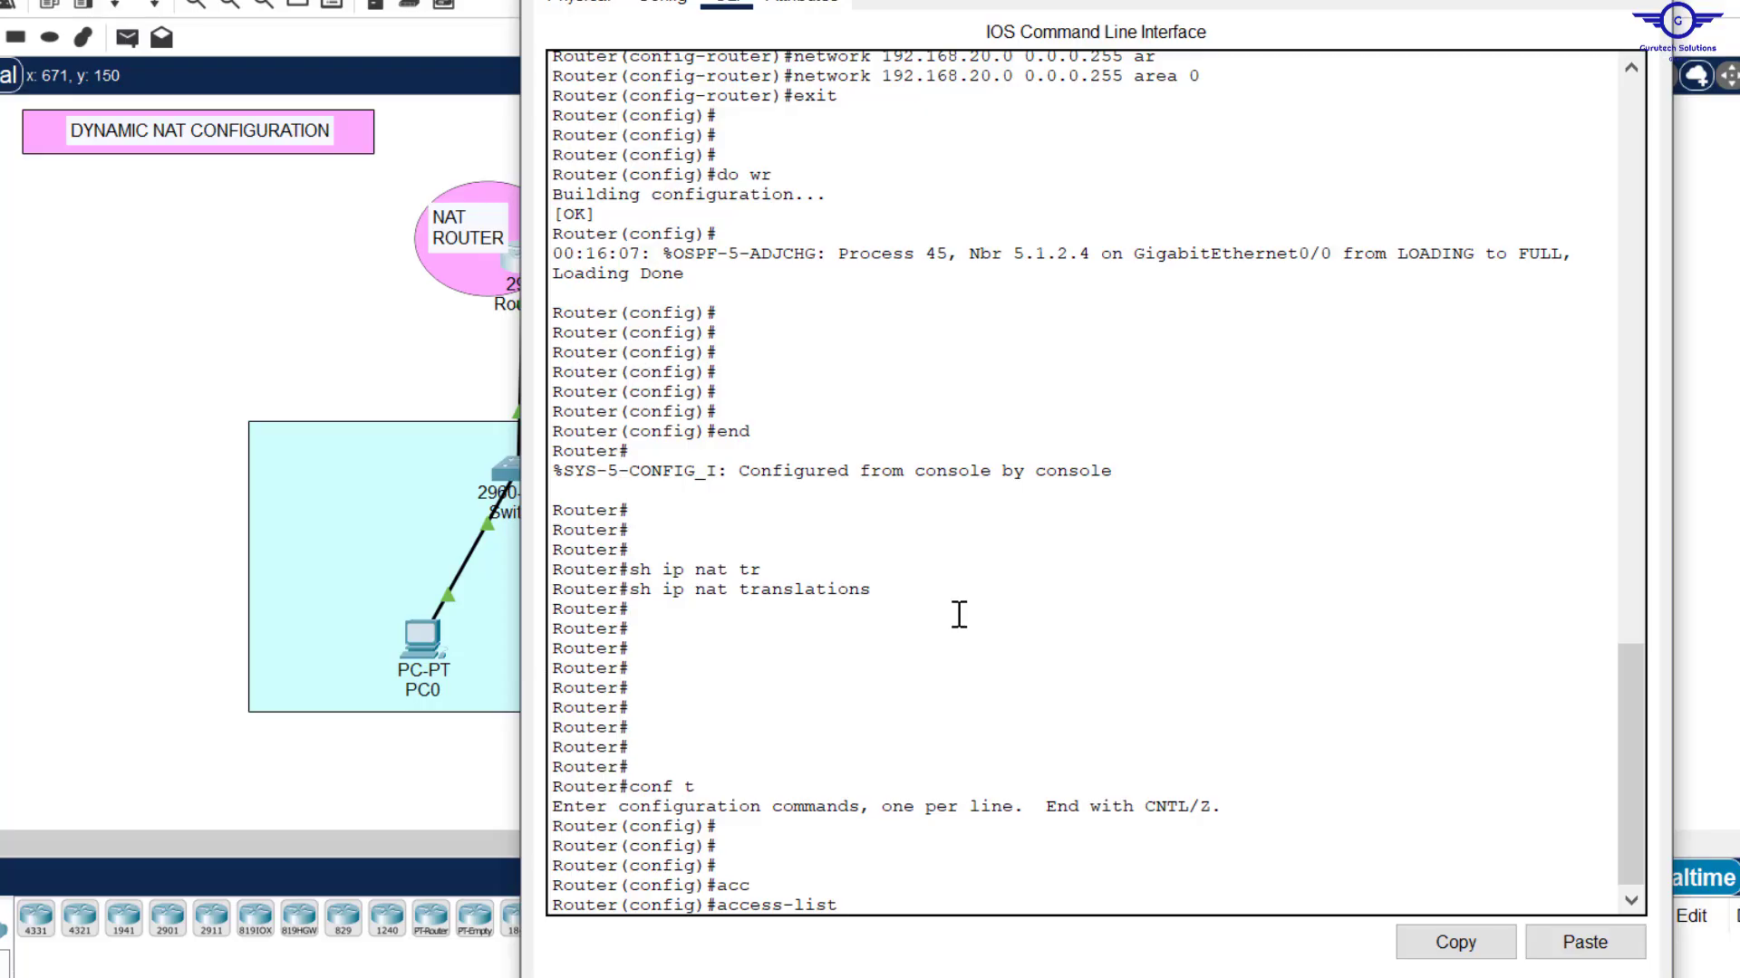
pyautogui.write('15 per')
pyautogui.press('Tab')
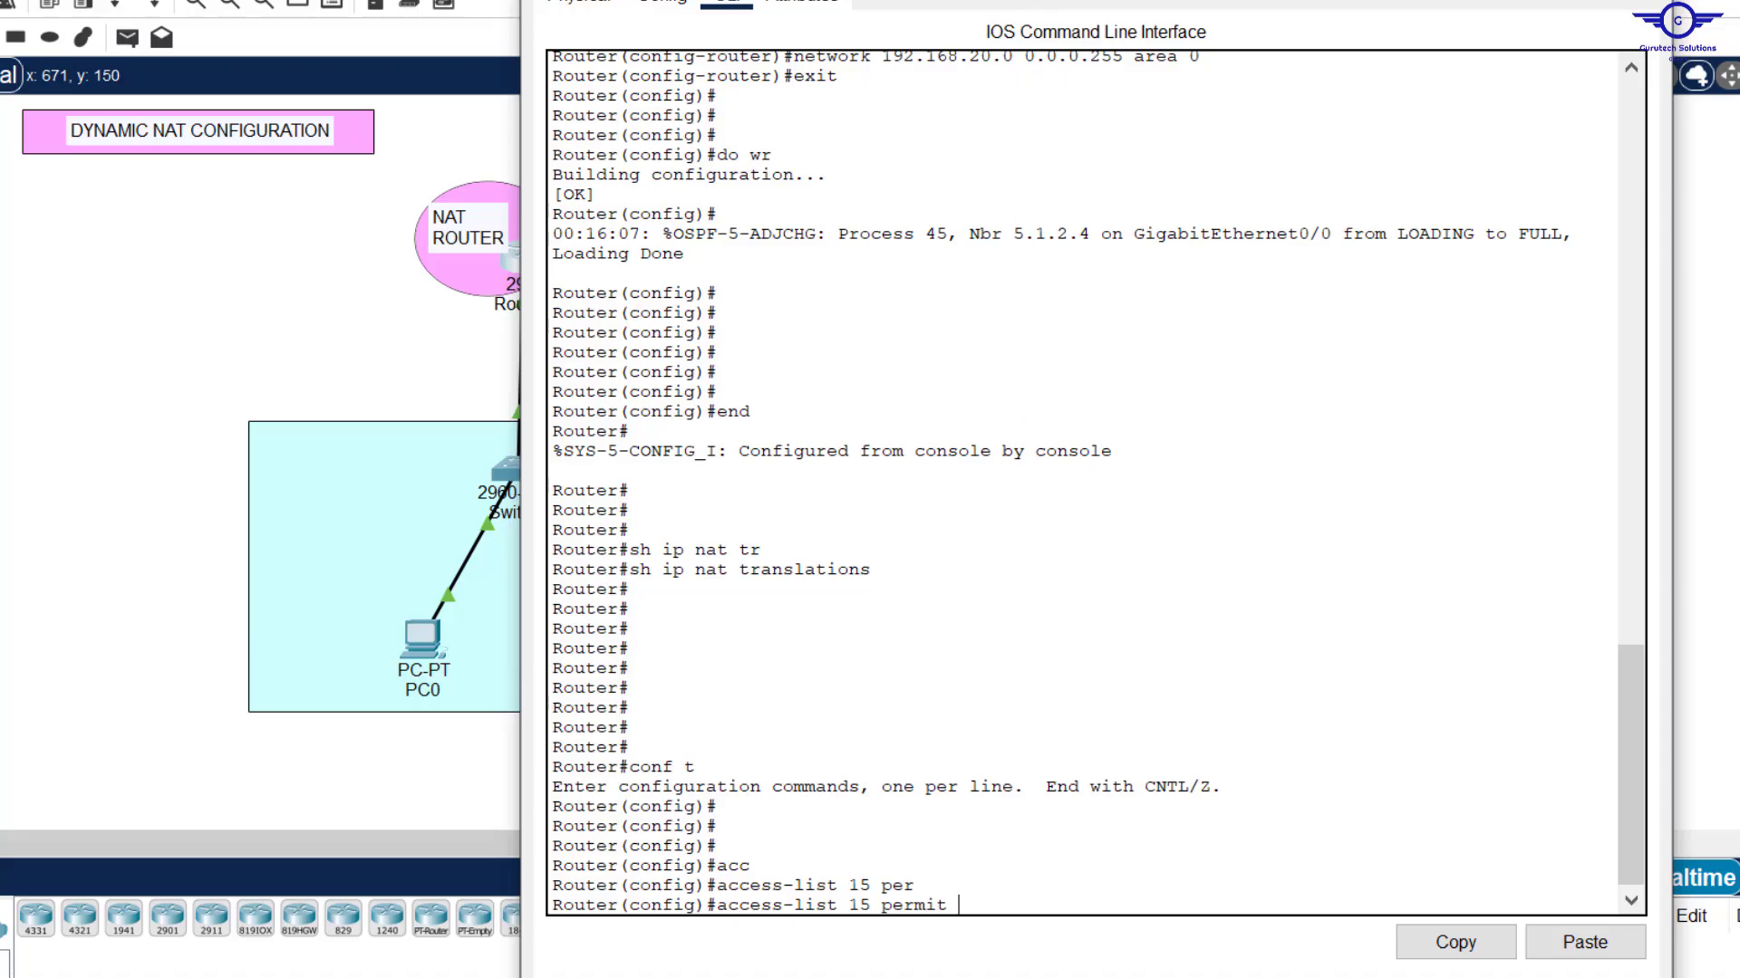
pyautogui.moveTo(1213, 9); pyautogui.dragTo(1266, 30)
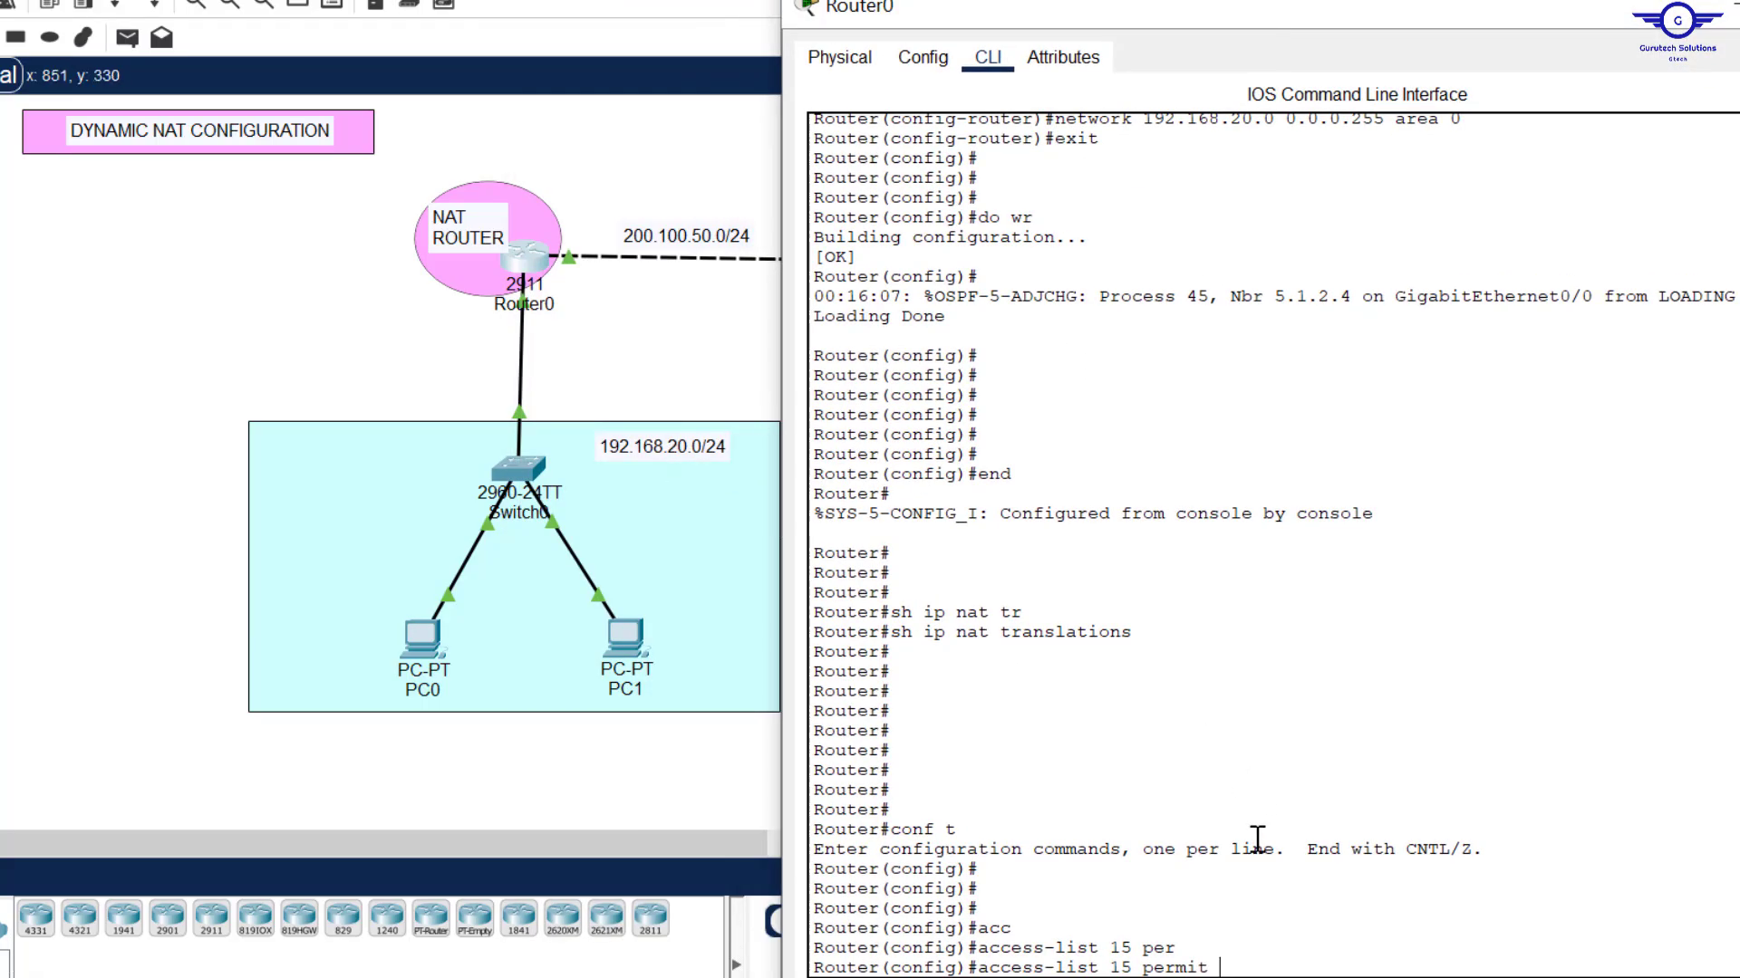
pyautogui.moveTo(1243, 22); pyautogui.dragTo(1105, 0)
pyautogui.write('192.')
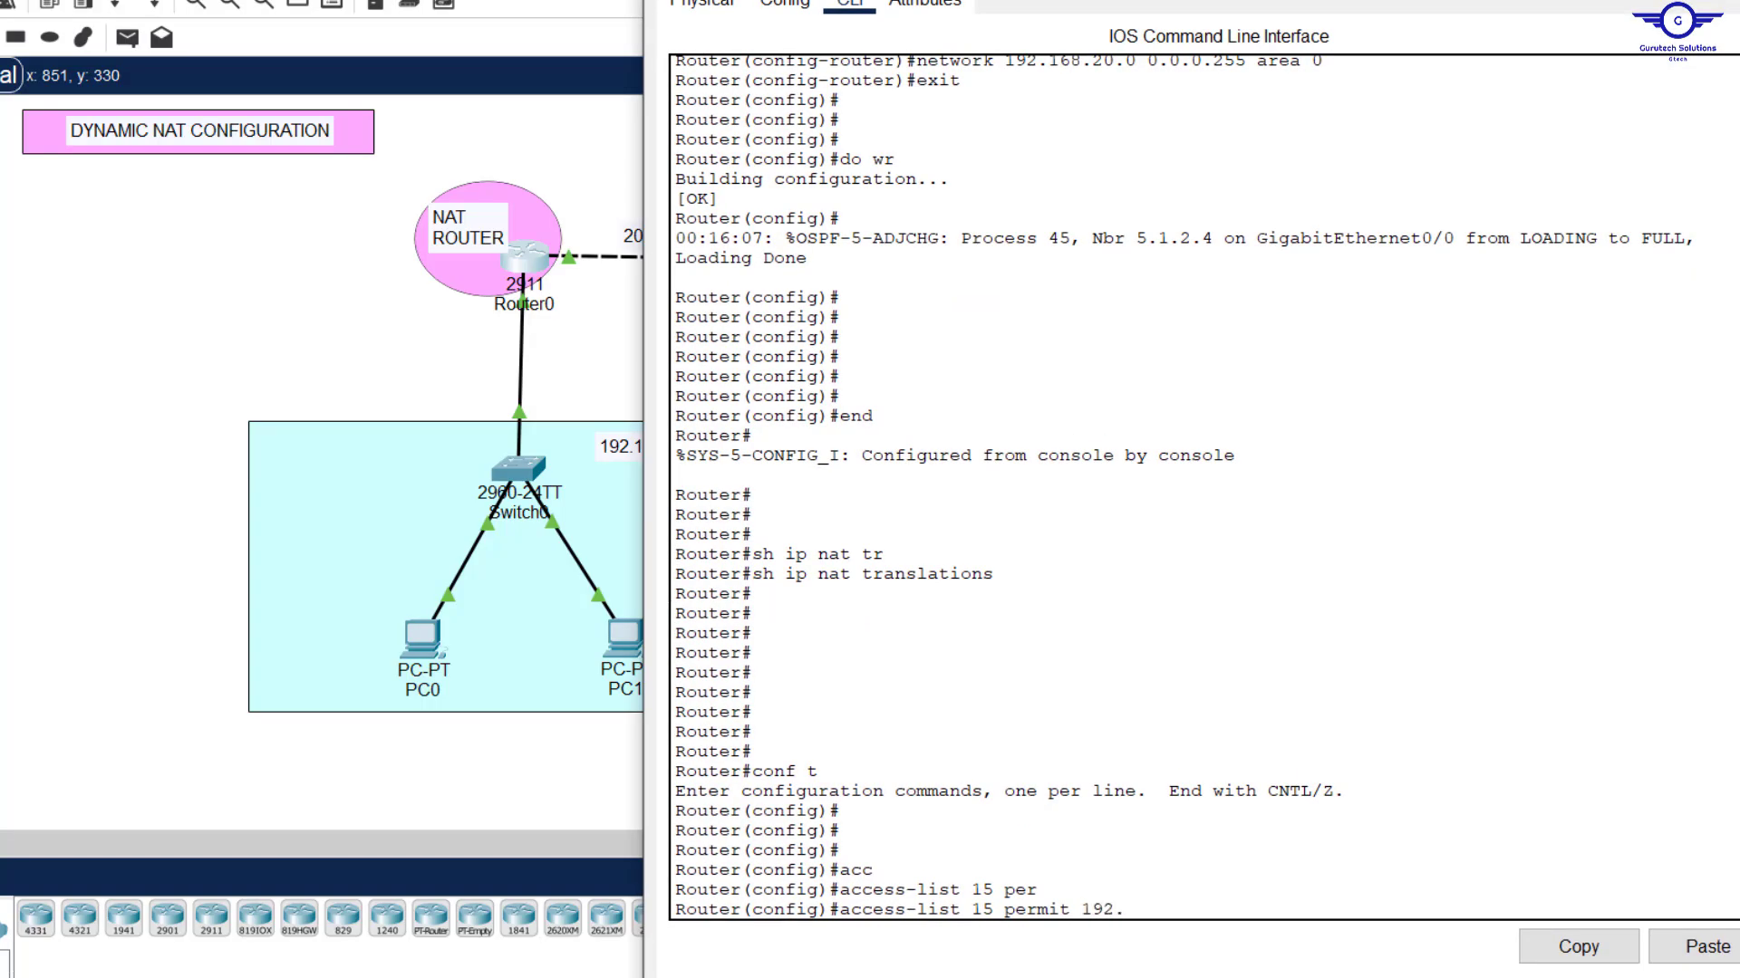
pyautogui.write('168.20.0 0.0.0.255')
pyautogui.press('Return')
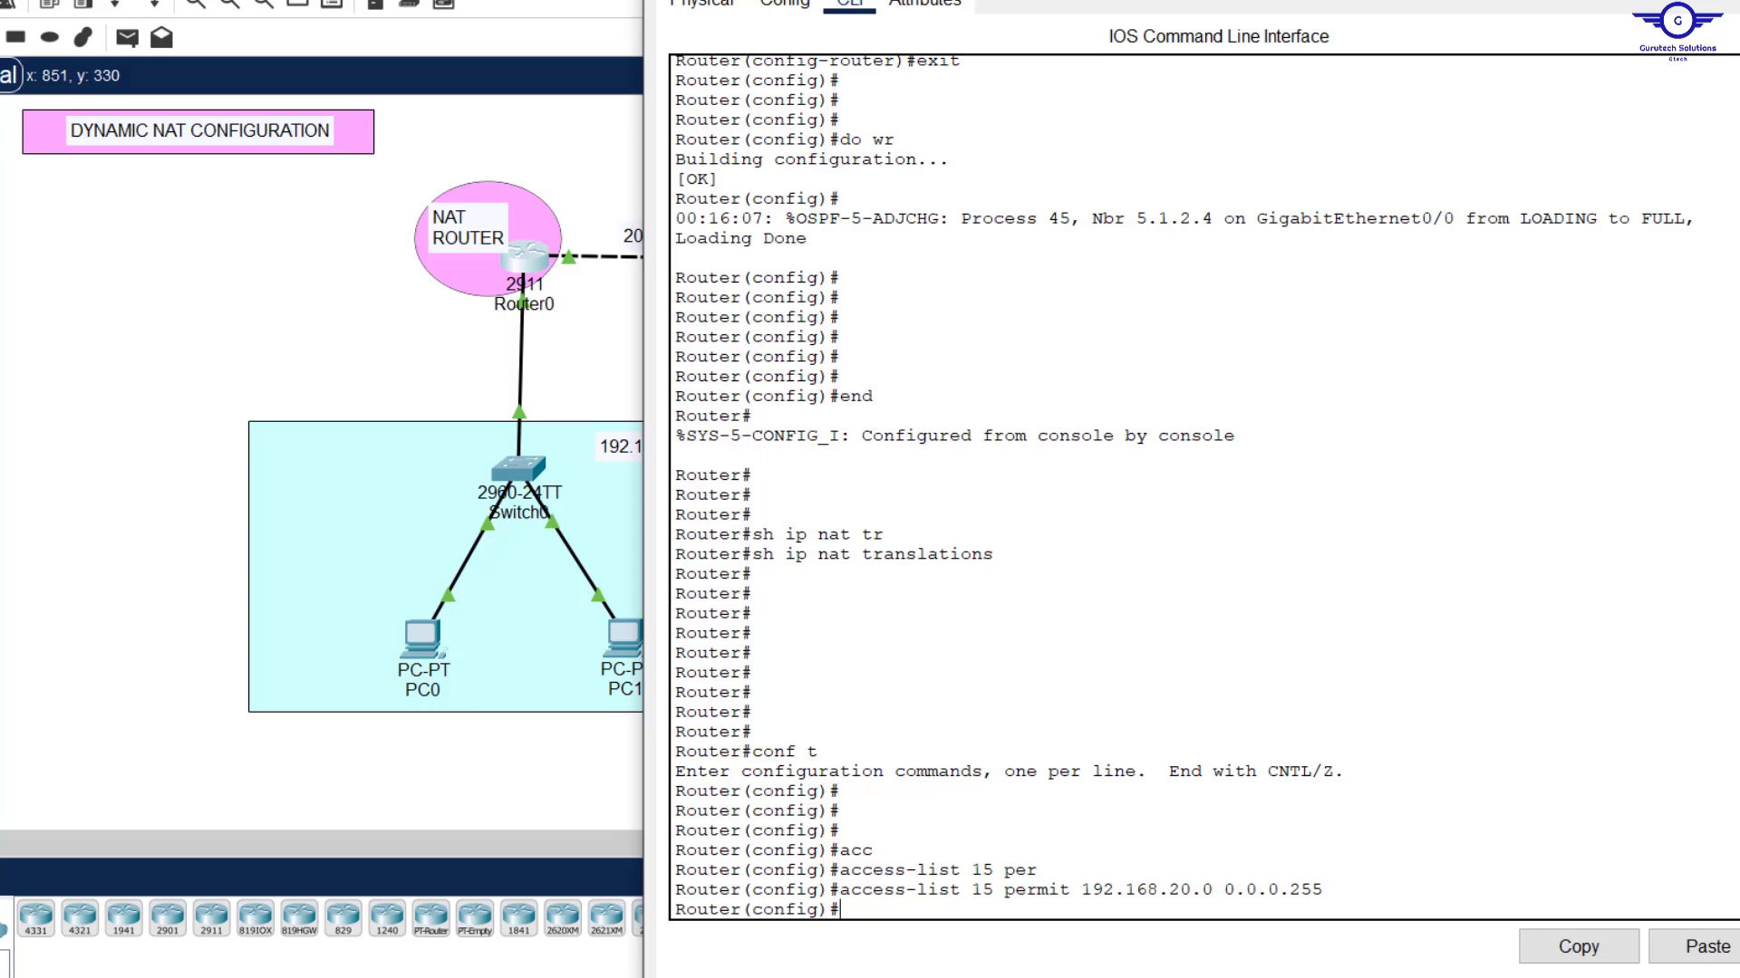
pyautogui.press('Return')
pyautogui.press('Return')
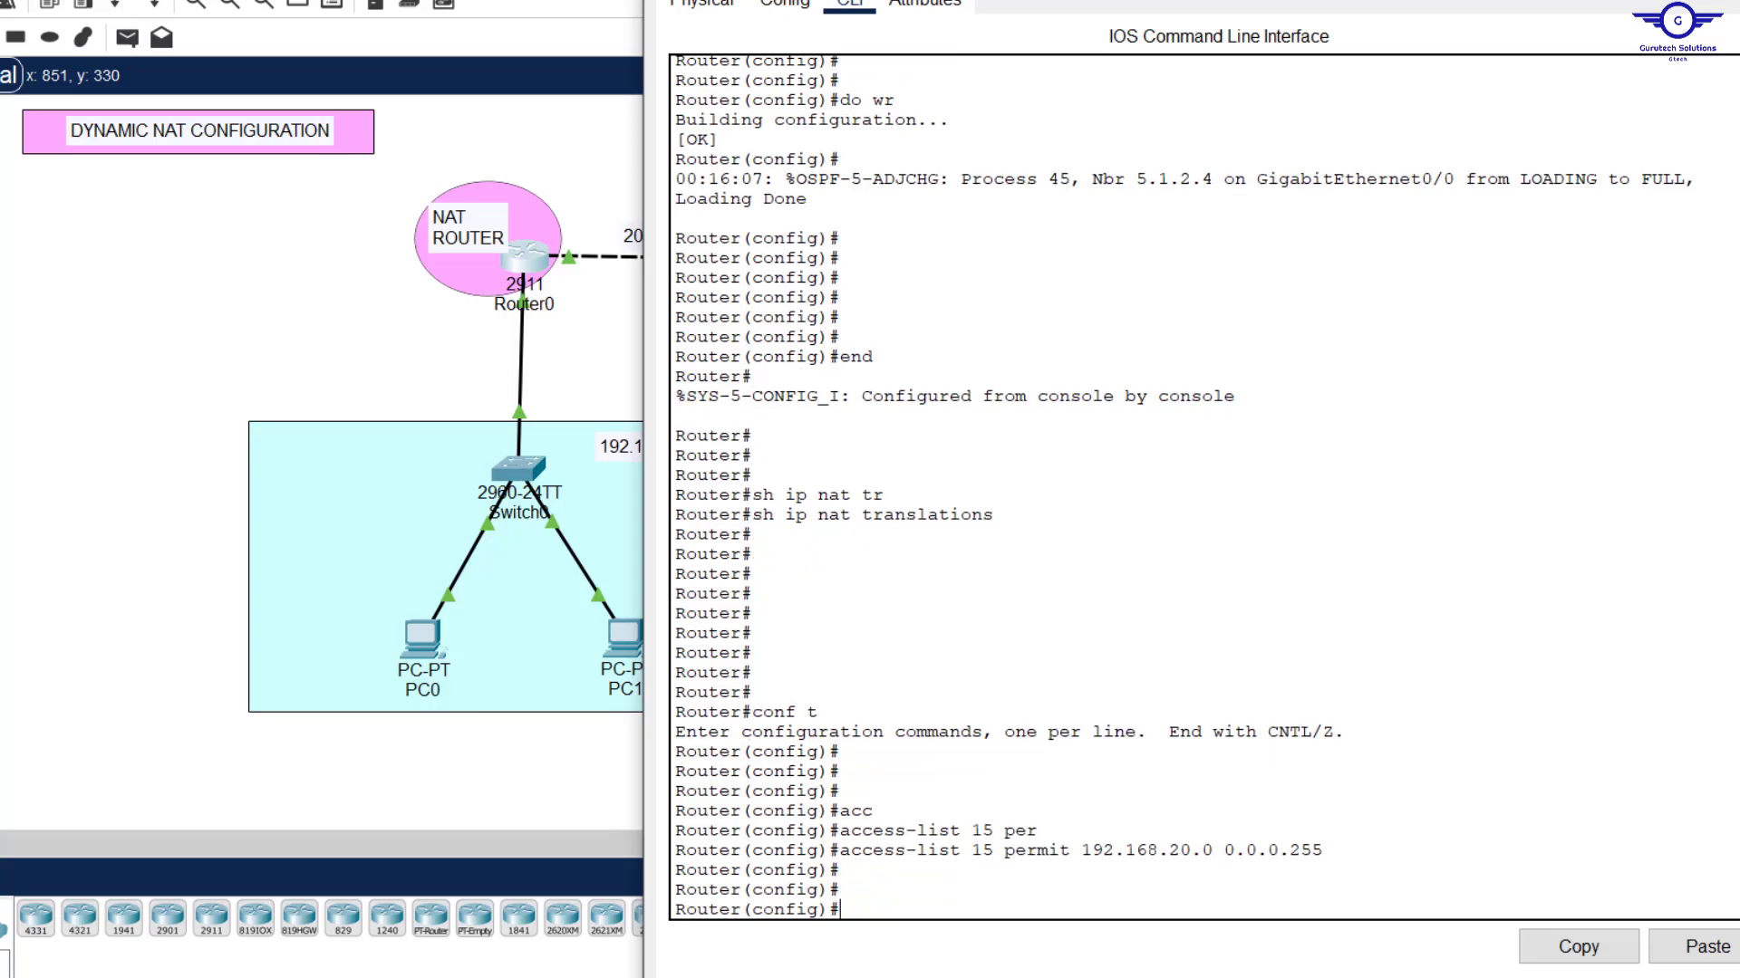
# Step: Highlight the dynamic NAT part of step 4 in the Notepad config guide
pyautogui.click(1006, 975)
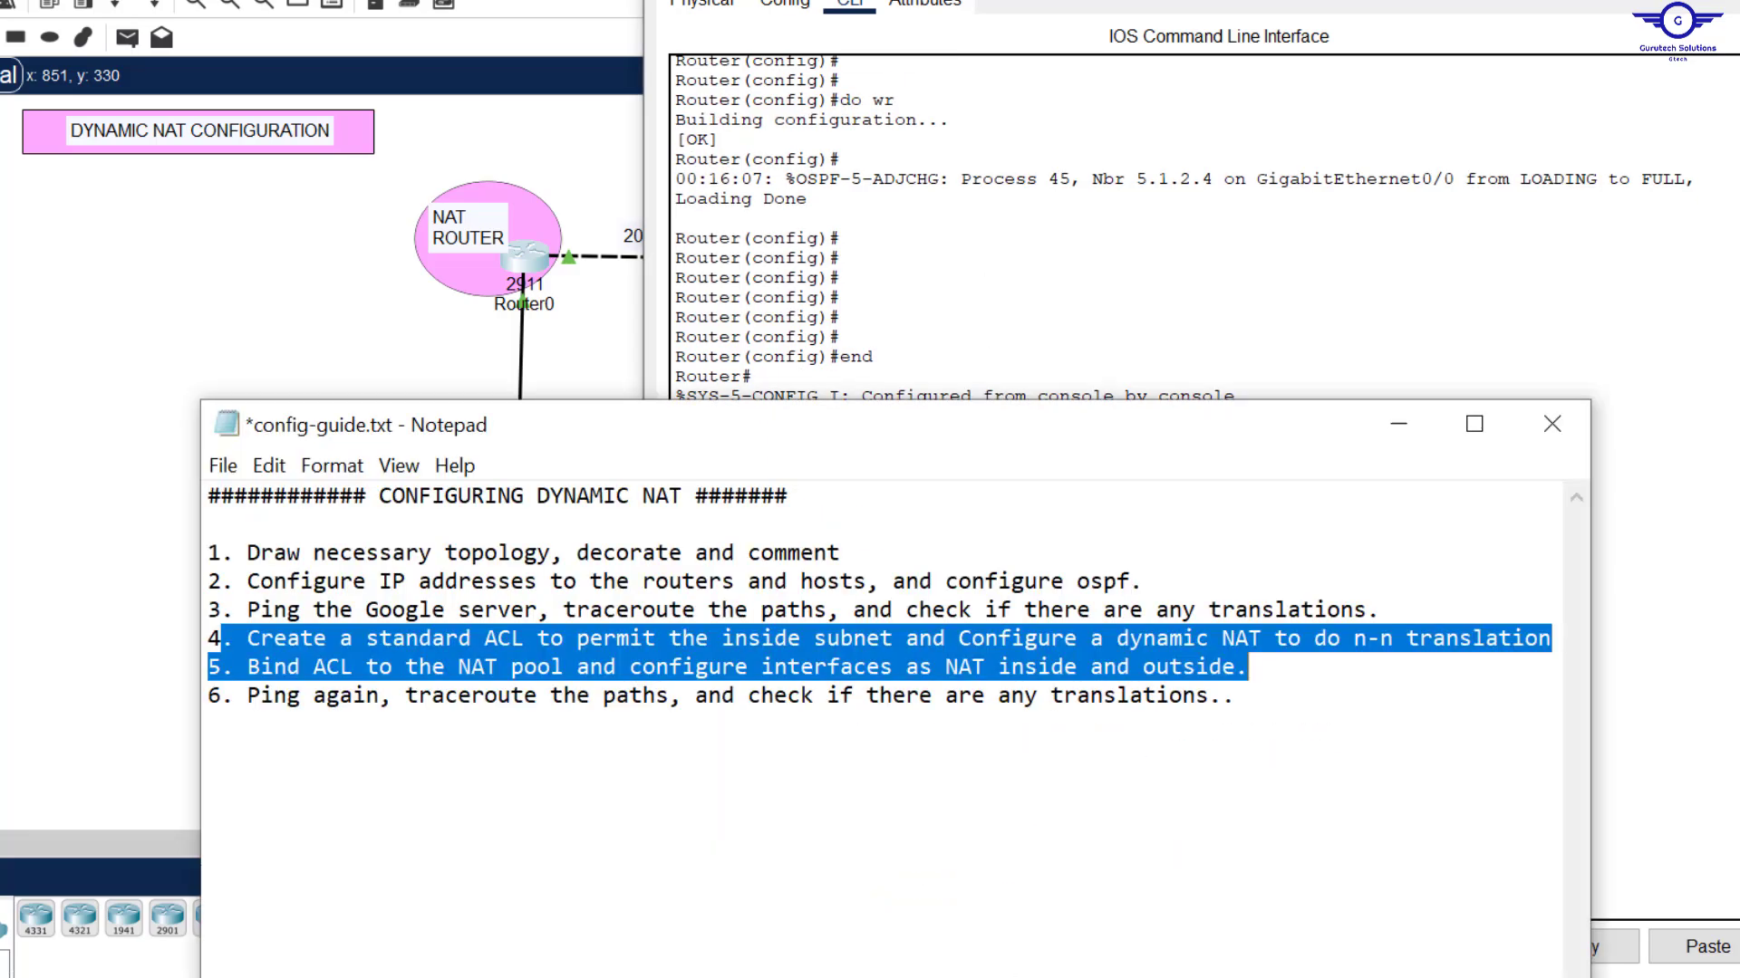
pyautogui.click(829, 640)
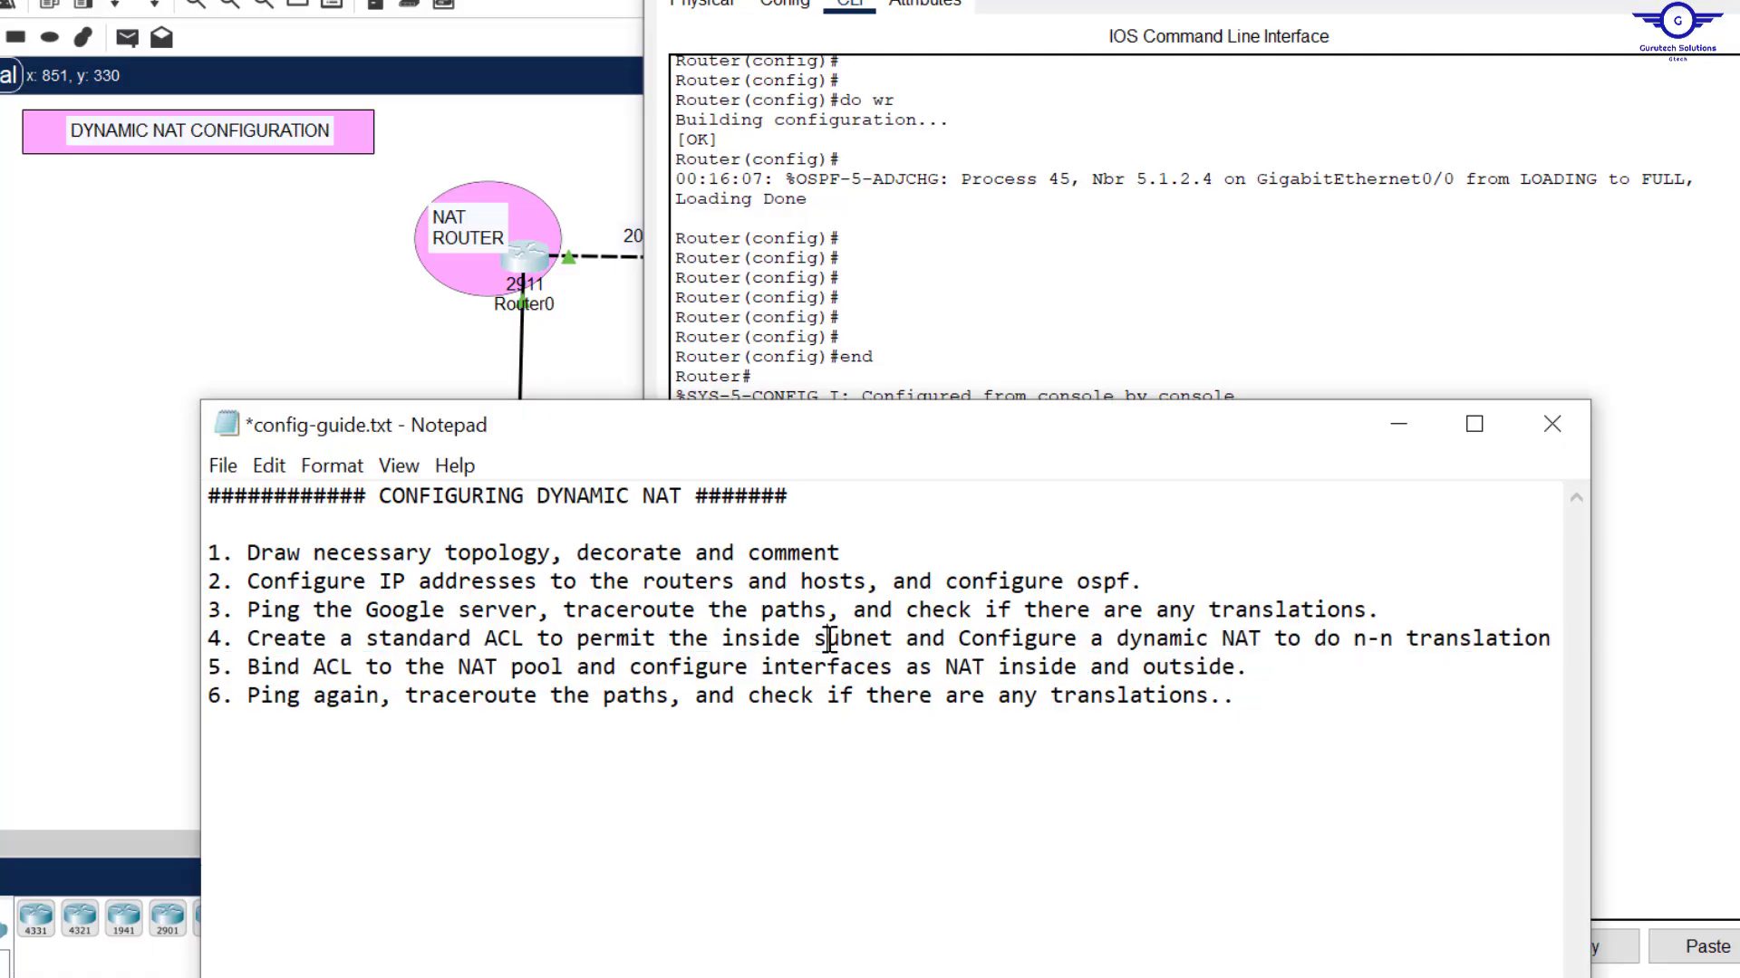
pyautogui.moveTo(959, 639); pyautogui.dragTo(1555, 647)
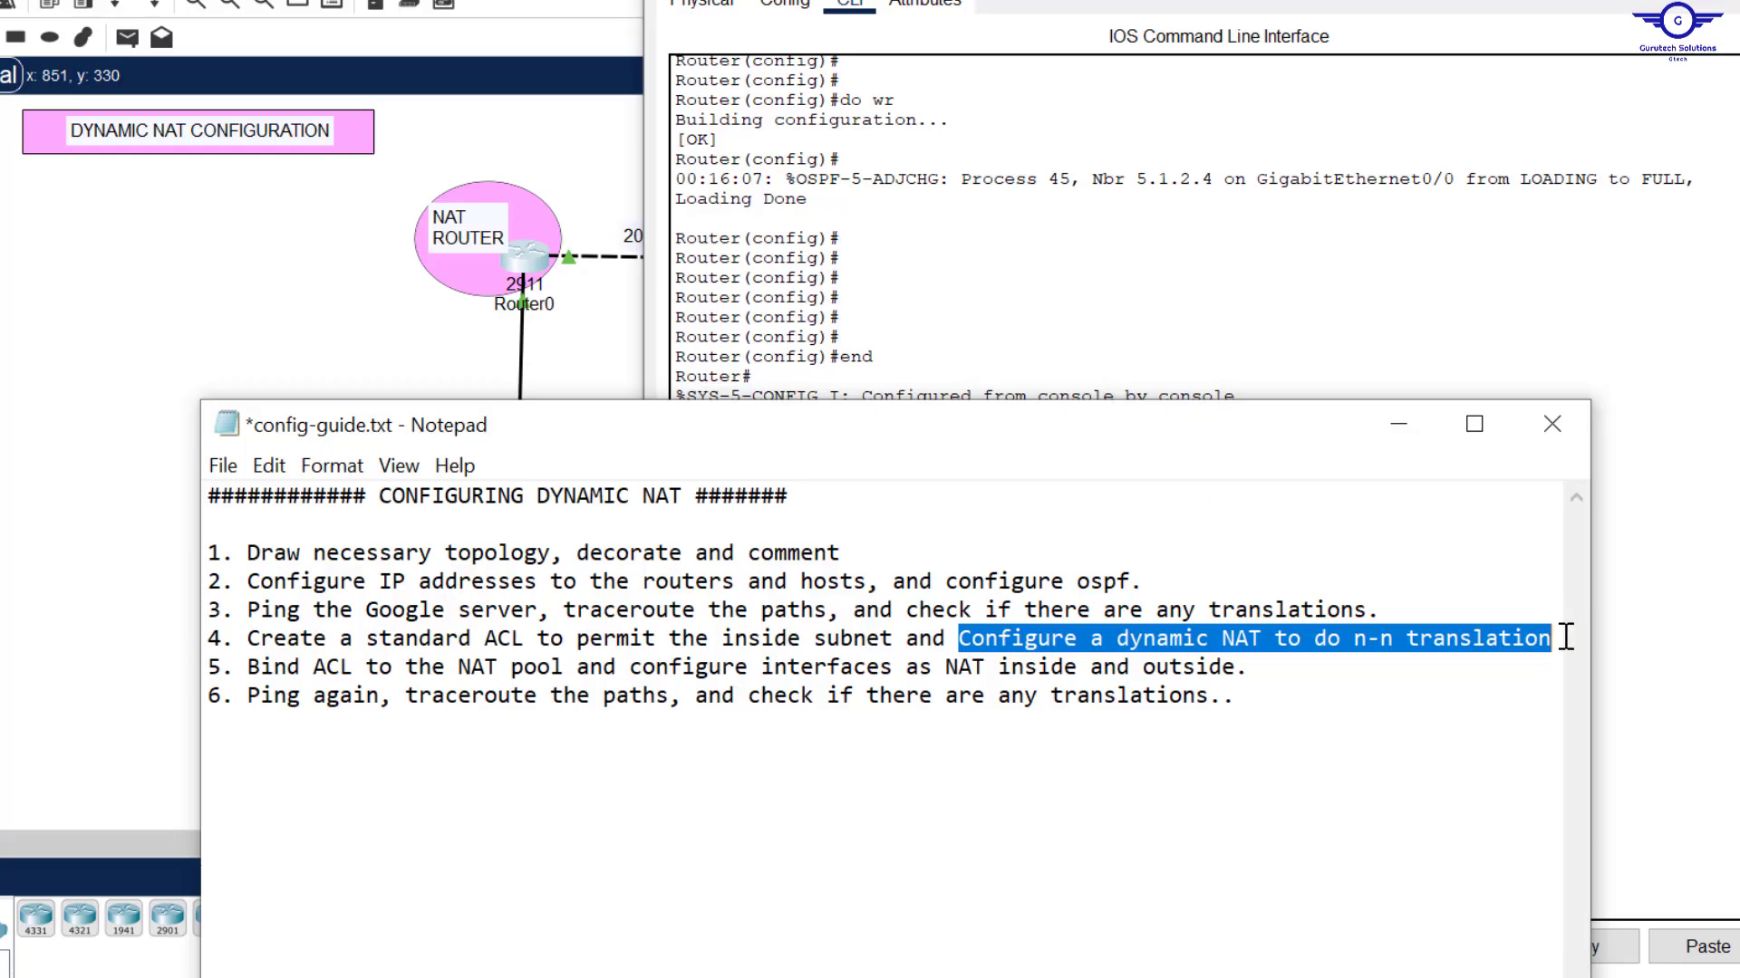
# Step: Widen the config guide window beside Router0's command line, then return to the CLI
pyautogui.click(1734, 576)
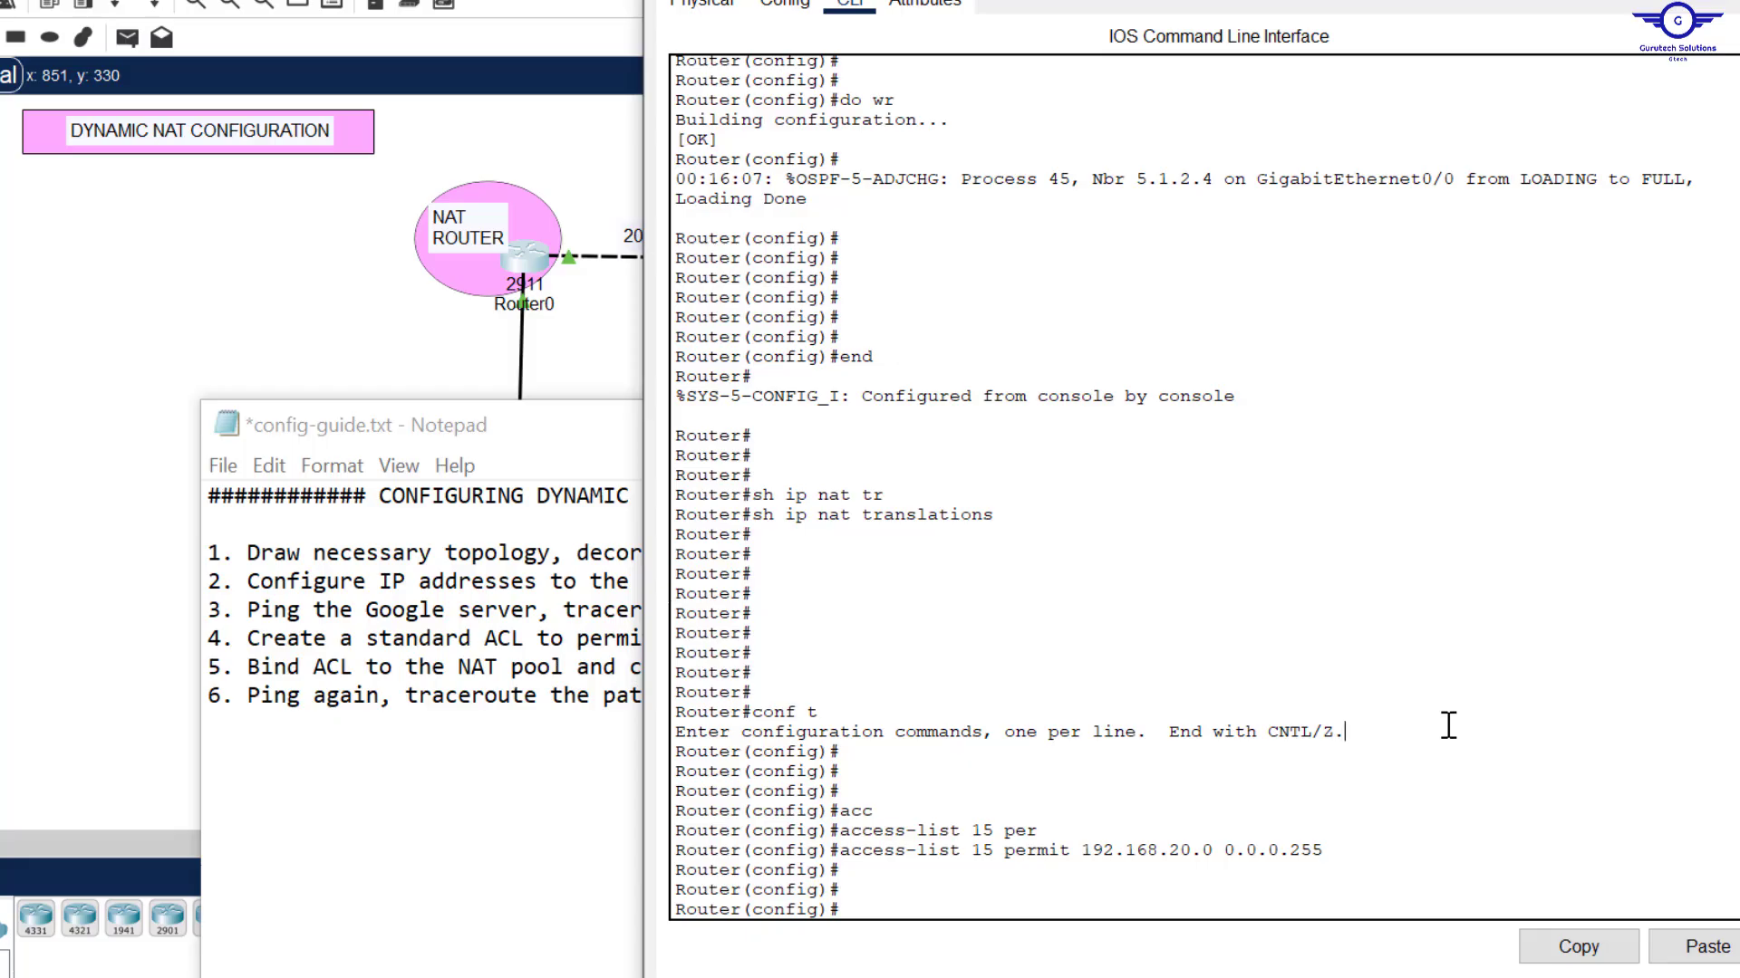
pyautogui.press('Return')
pyautogui.press('Return')
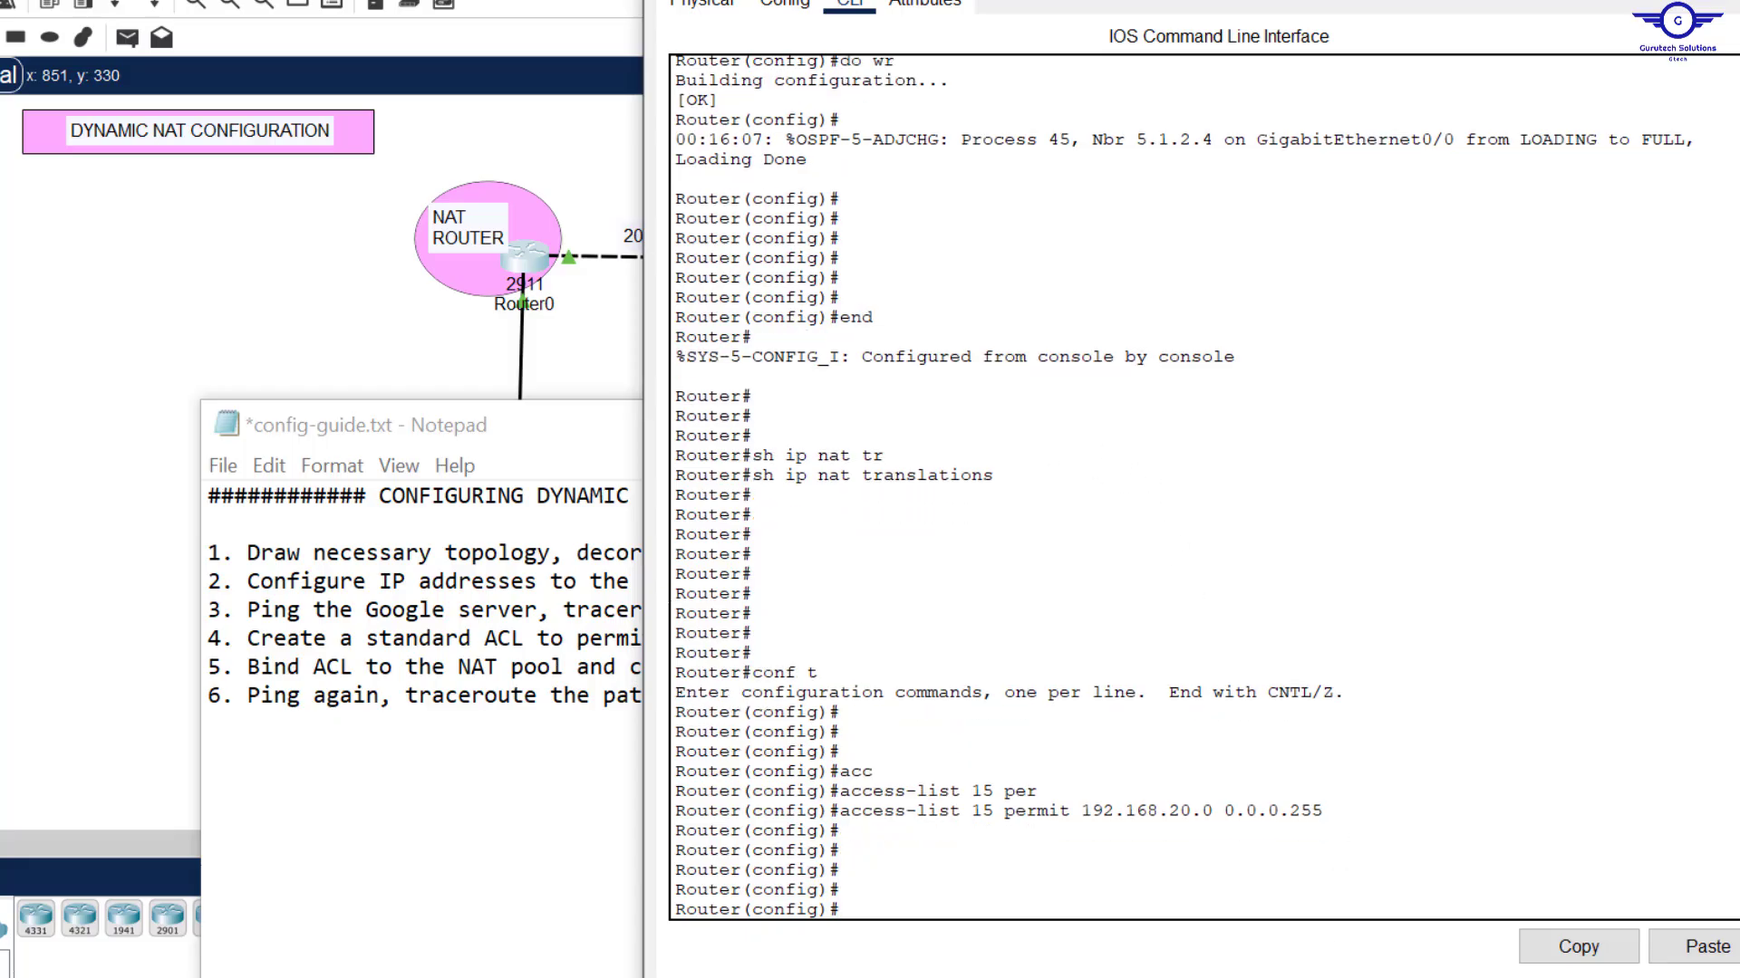
pyautogui.hotkey('alt', 'Tab')
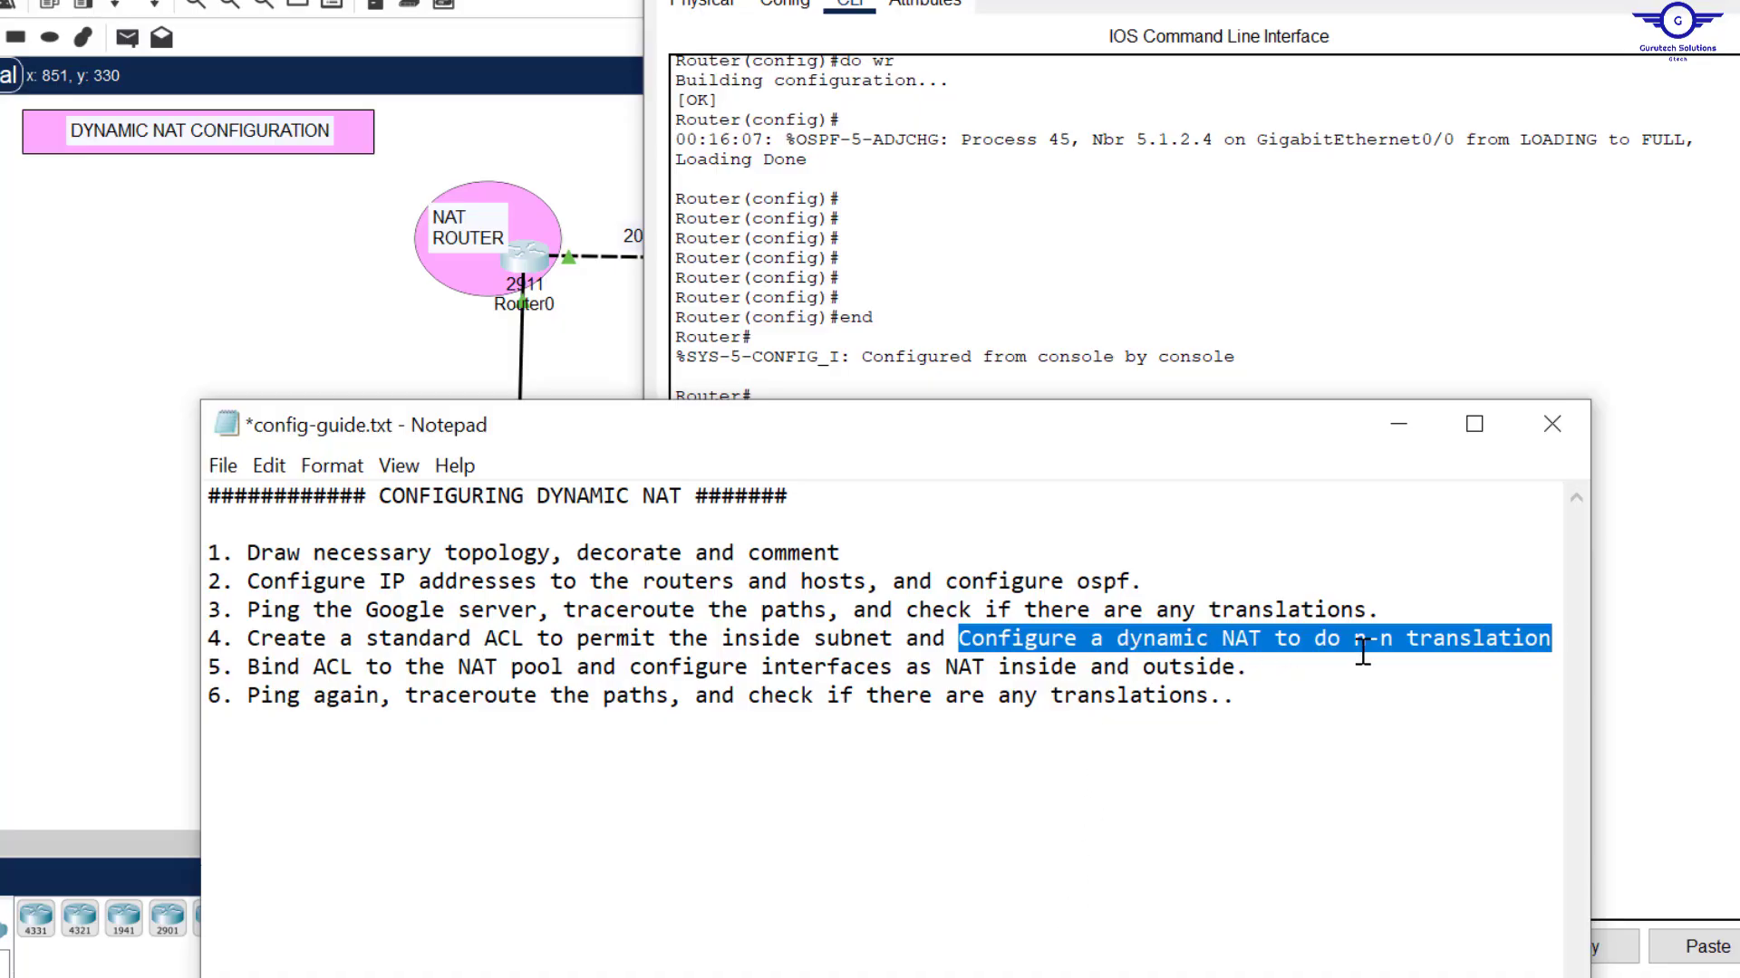
pyautogui.moveTo(1592, 544); pyautogui.dragTo(1624, 545)
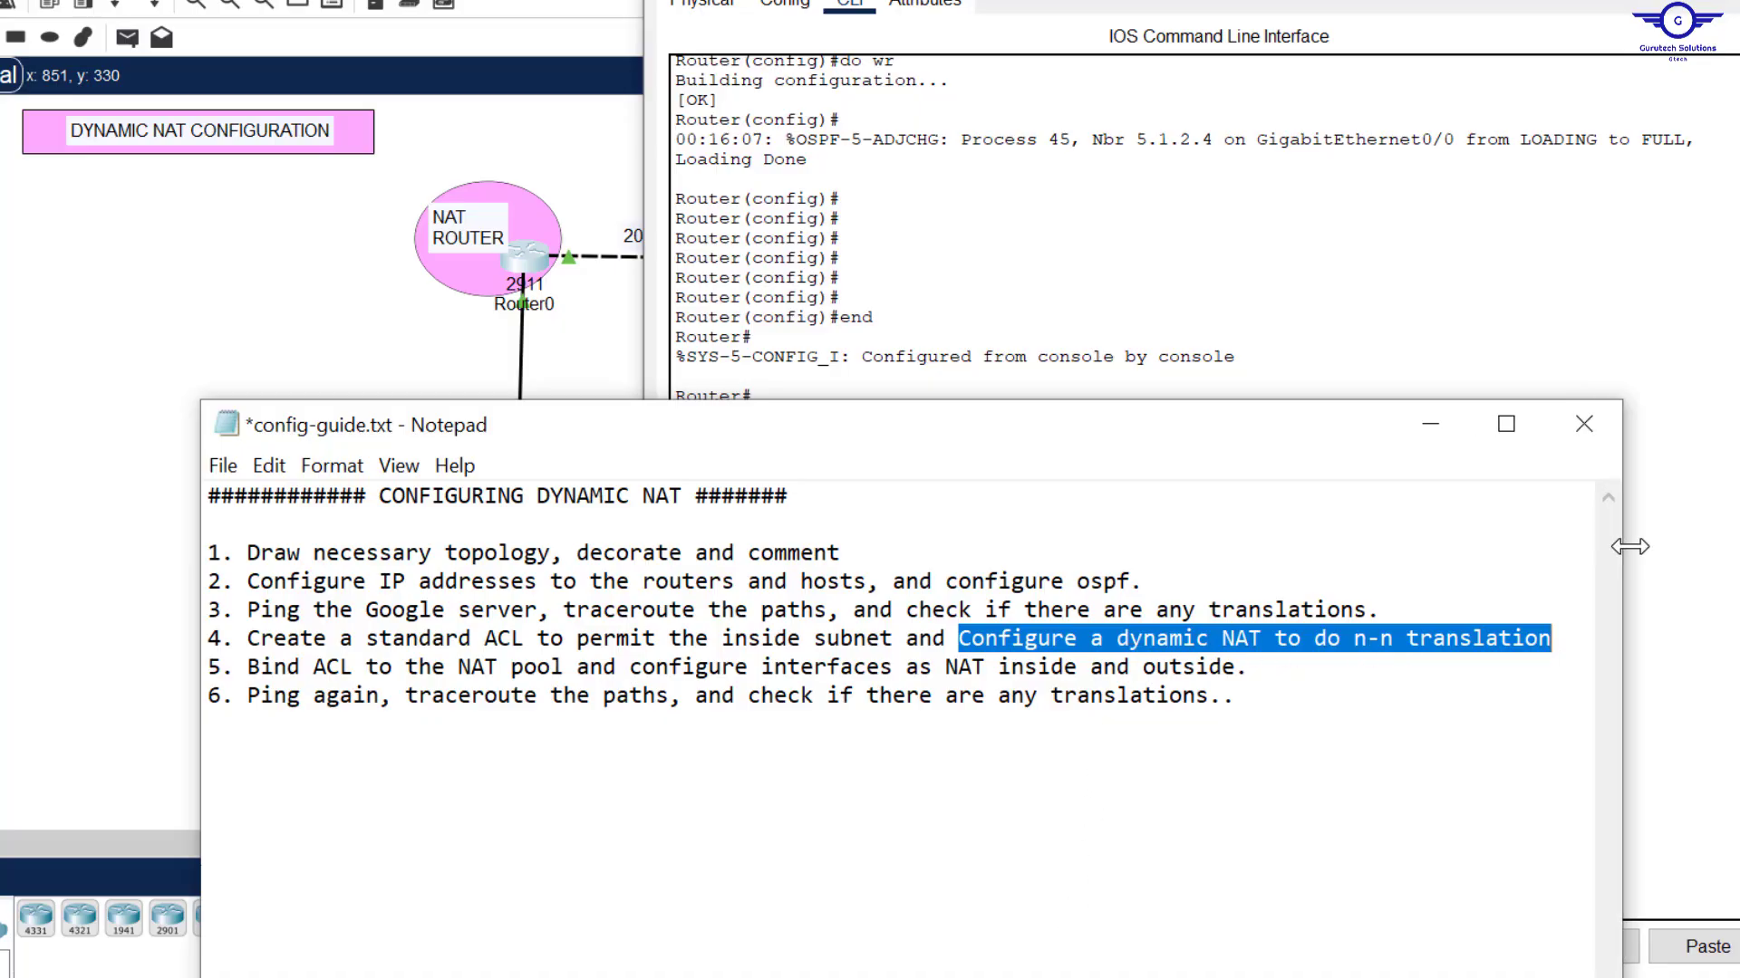
pyautogui.click(1377, 332)
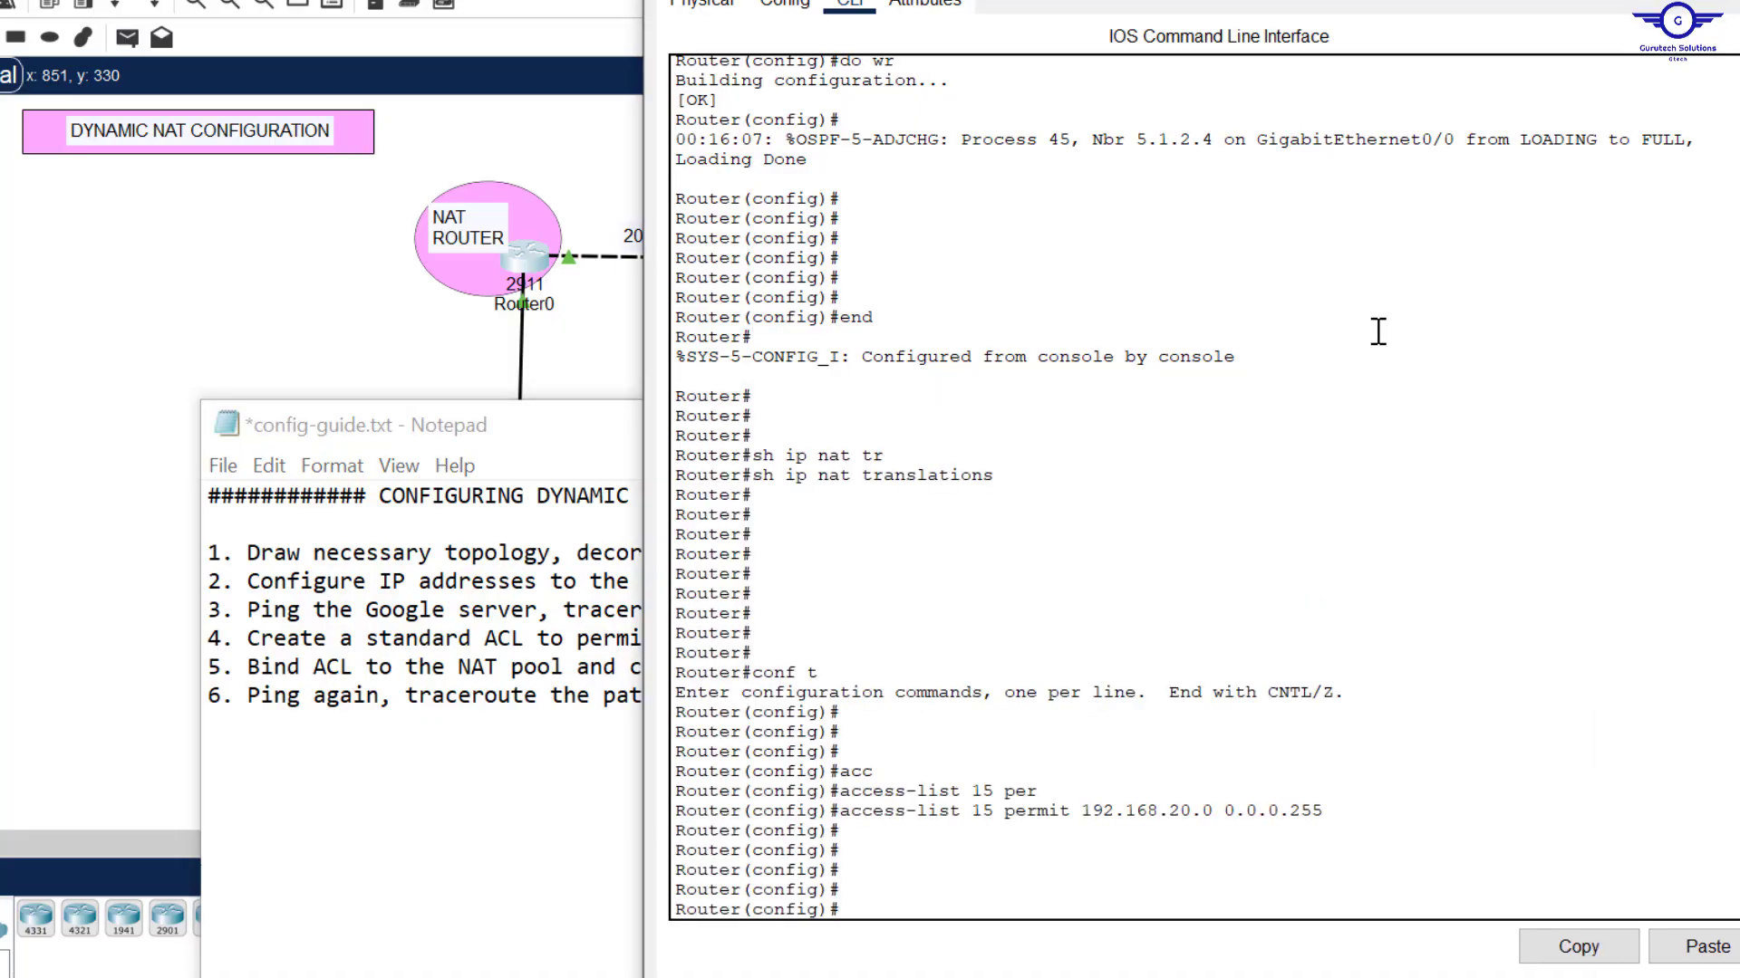
# Step: On Router0, enter 'ip nat inside source ?' to list the NAT source options
pyautogui.press('Return')
pyautogui.press('Return')
pyautogui.press('Return')
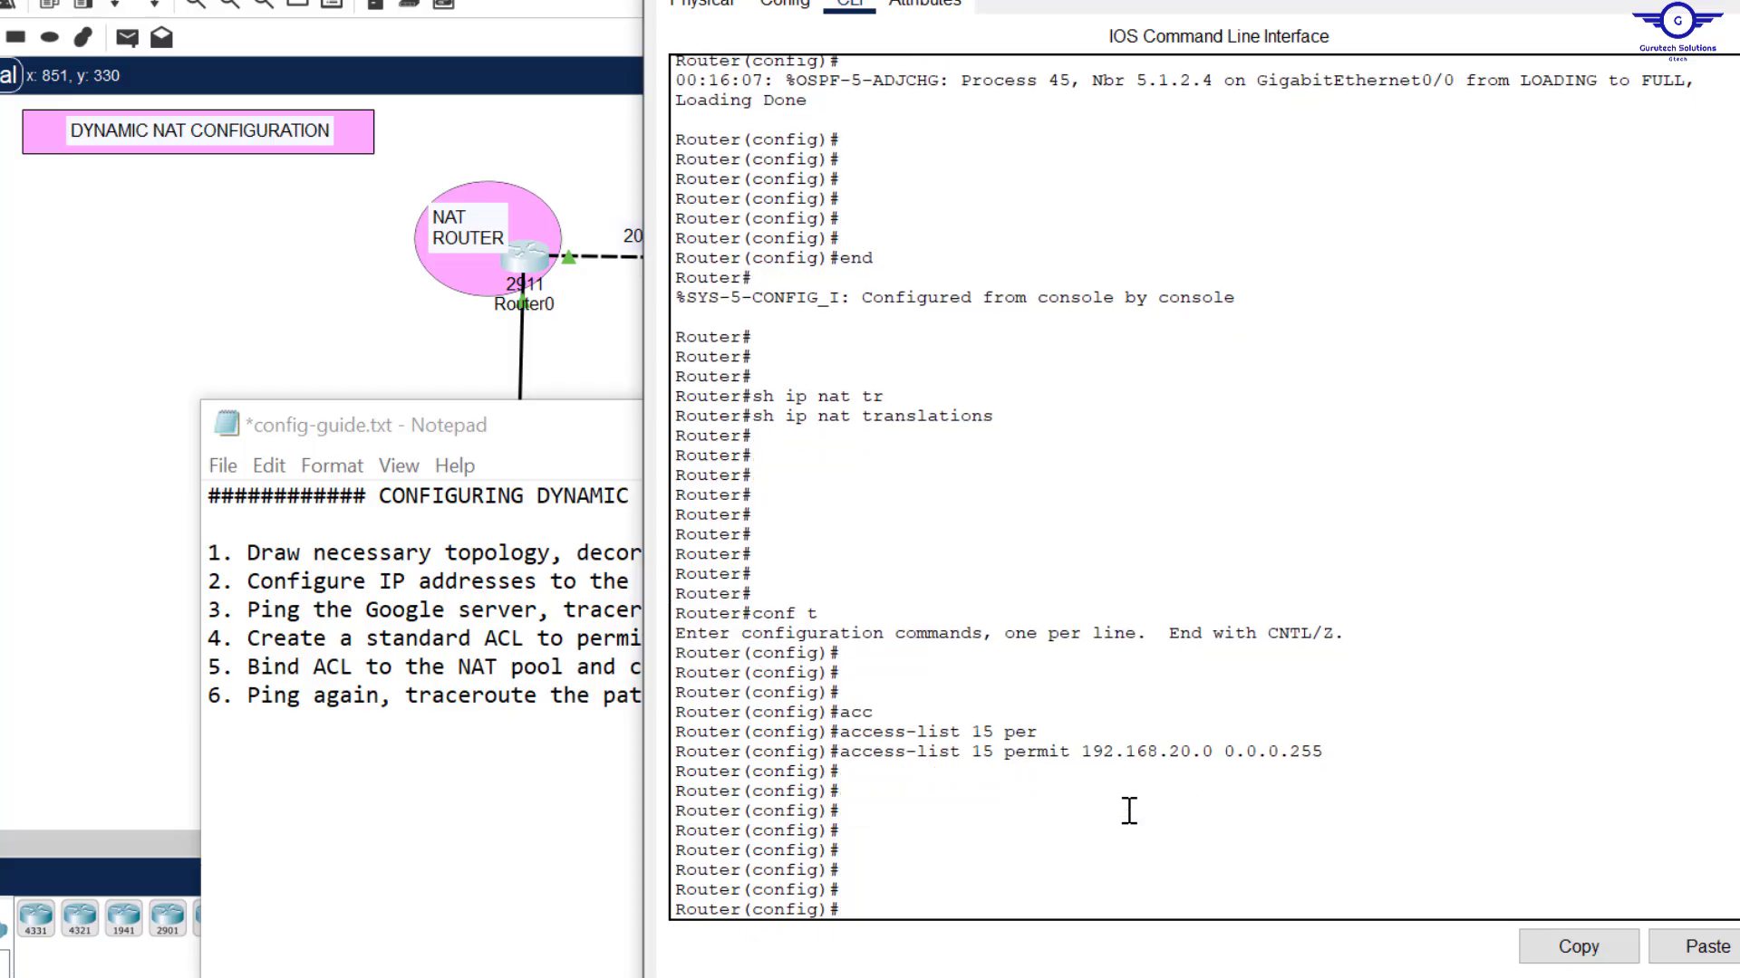
pyautogui.write('ip nat in')
pyautogui.press('Tab')
pyautogui.write('s')
pyautogui.press('Tab')
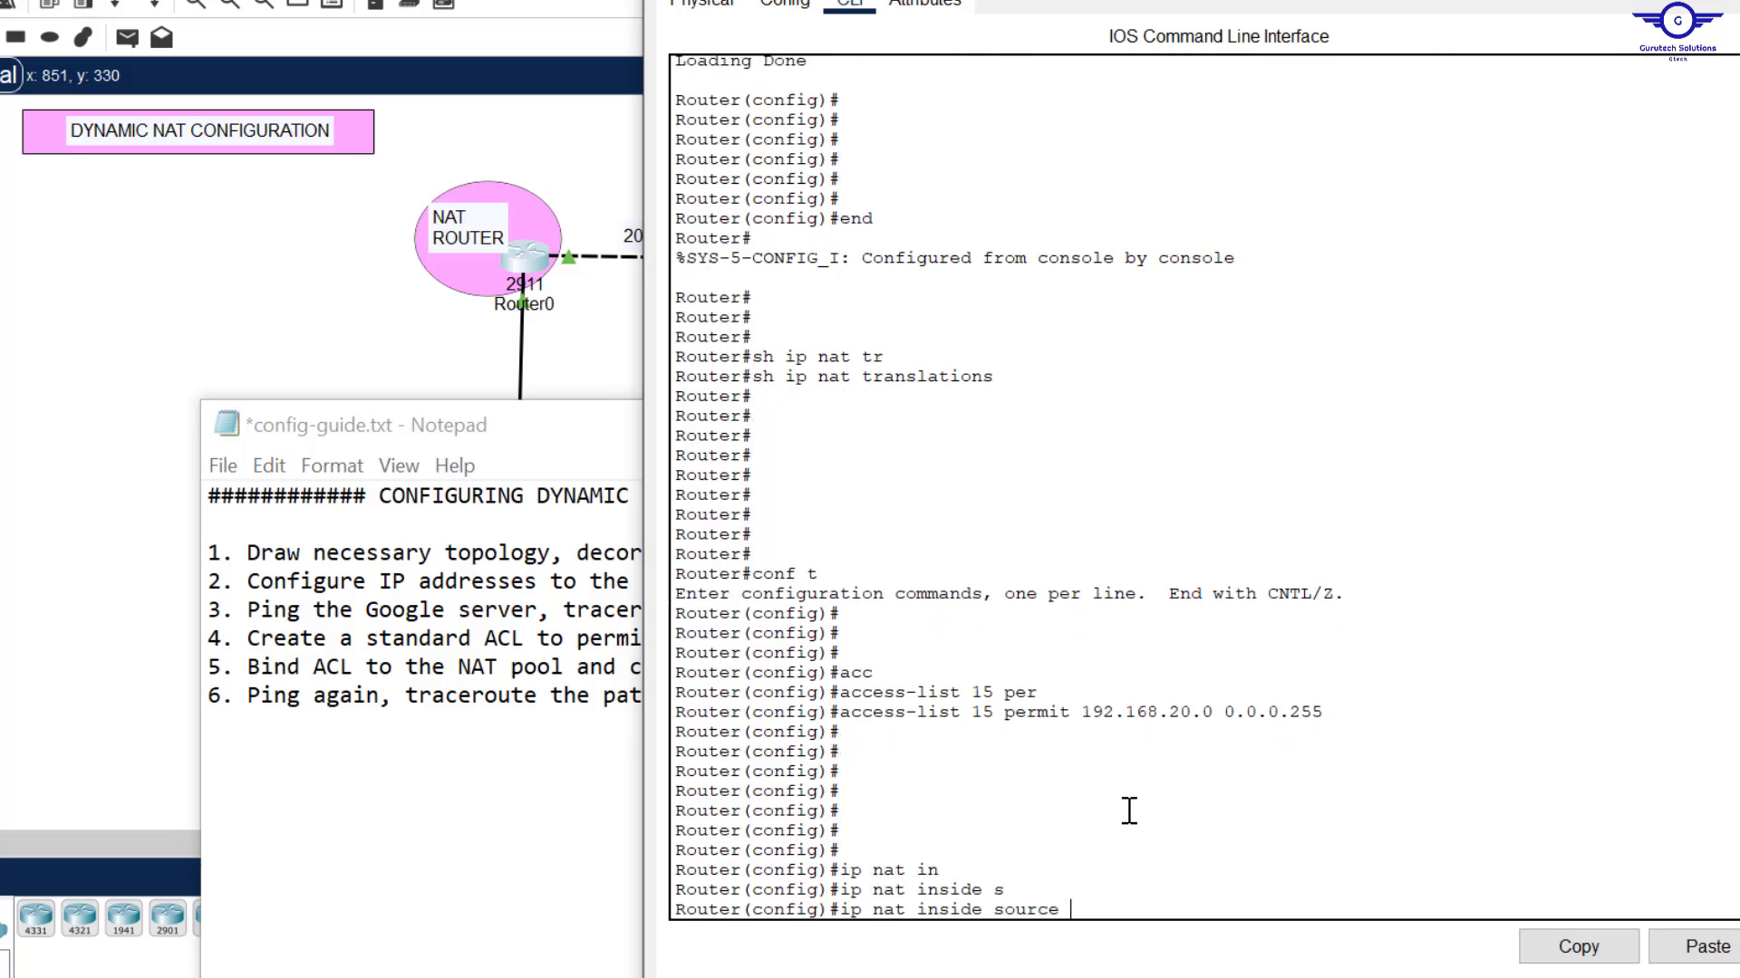
pyautogui.write('?')
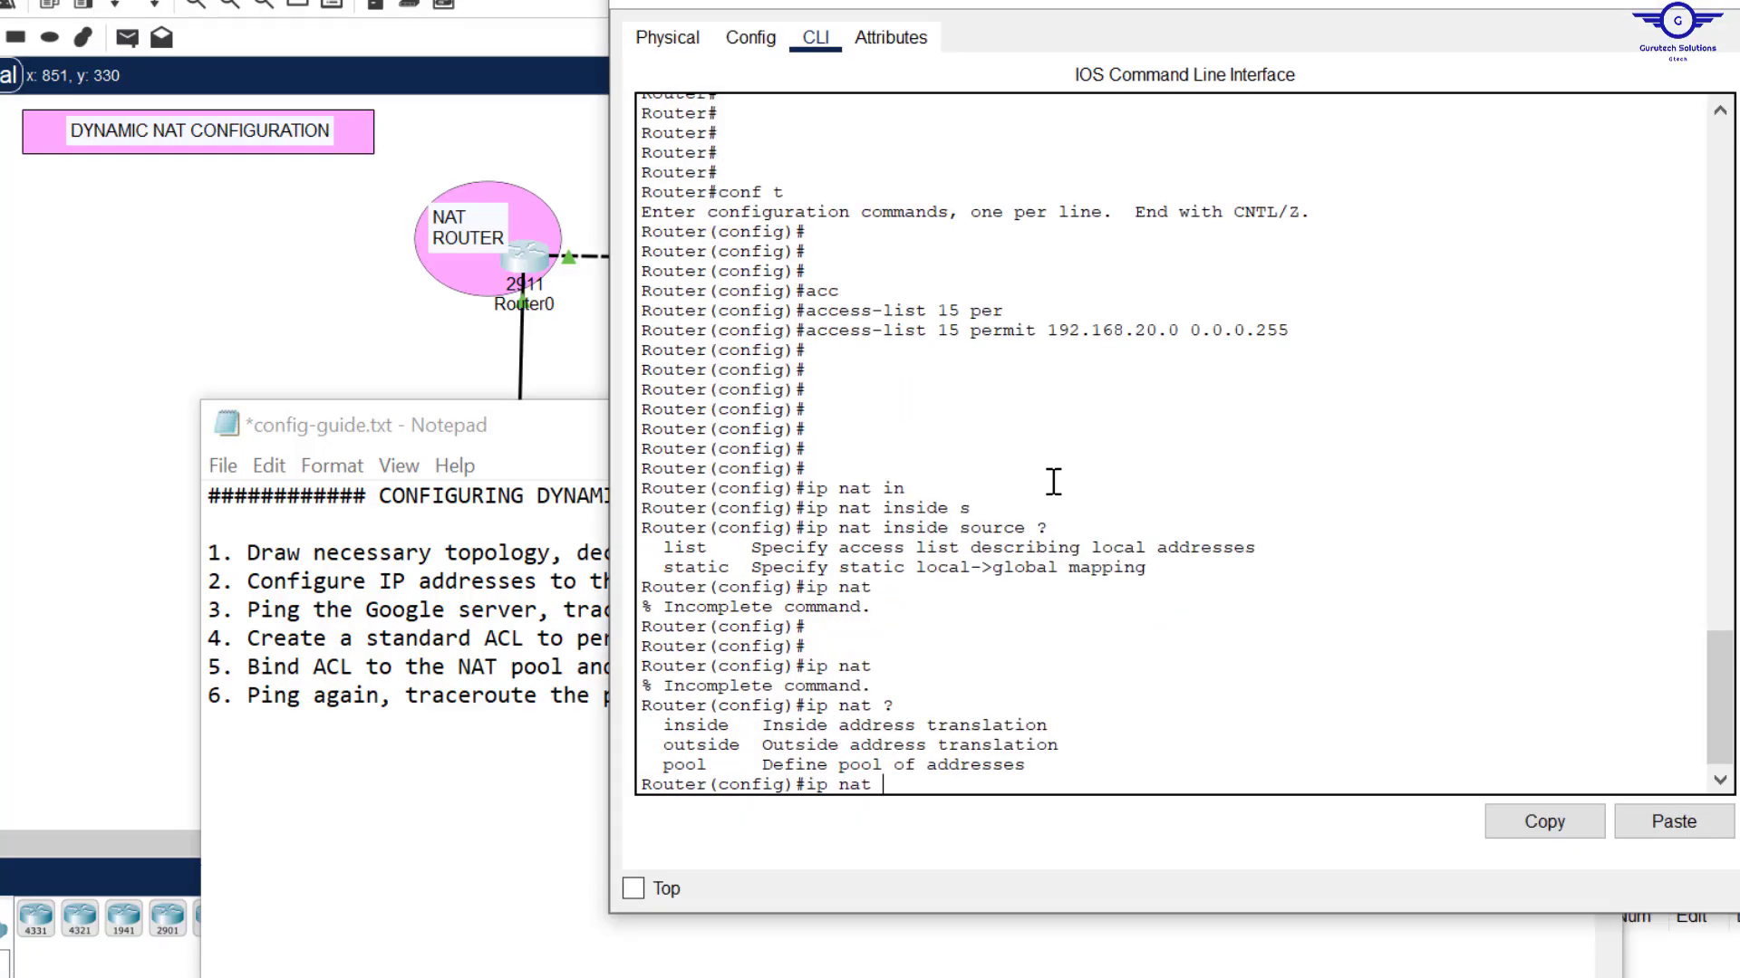
# Step: Begin 'ip nat pool DYNAT' in capitals and check the A.B.C.D address format help
pyautogui.write('poo')
pyautogui.press('Tab')
pyautogui.write('?')
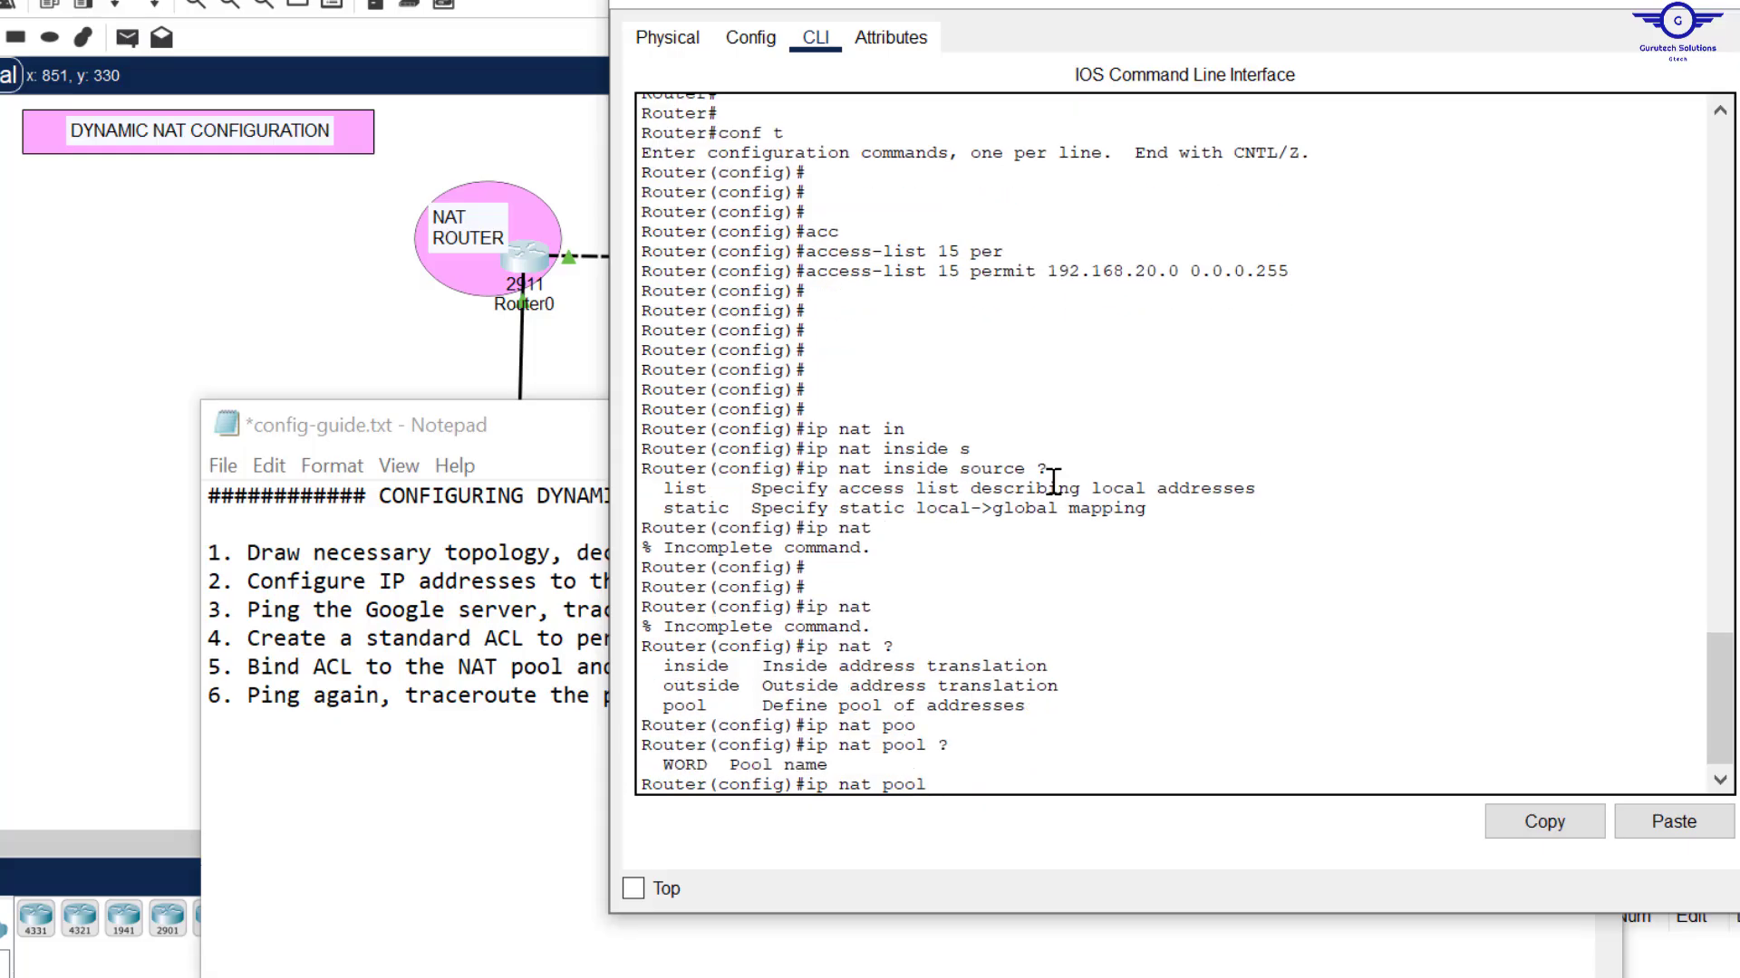
pyautogui.press('capslock')
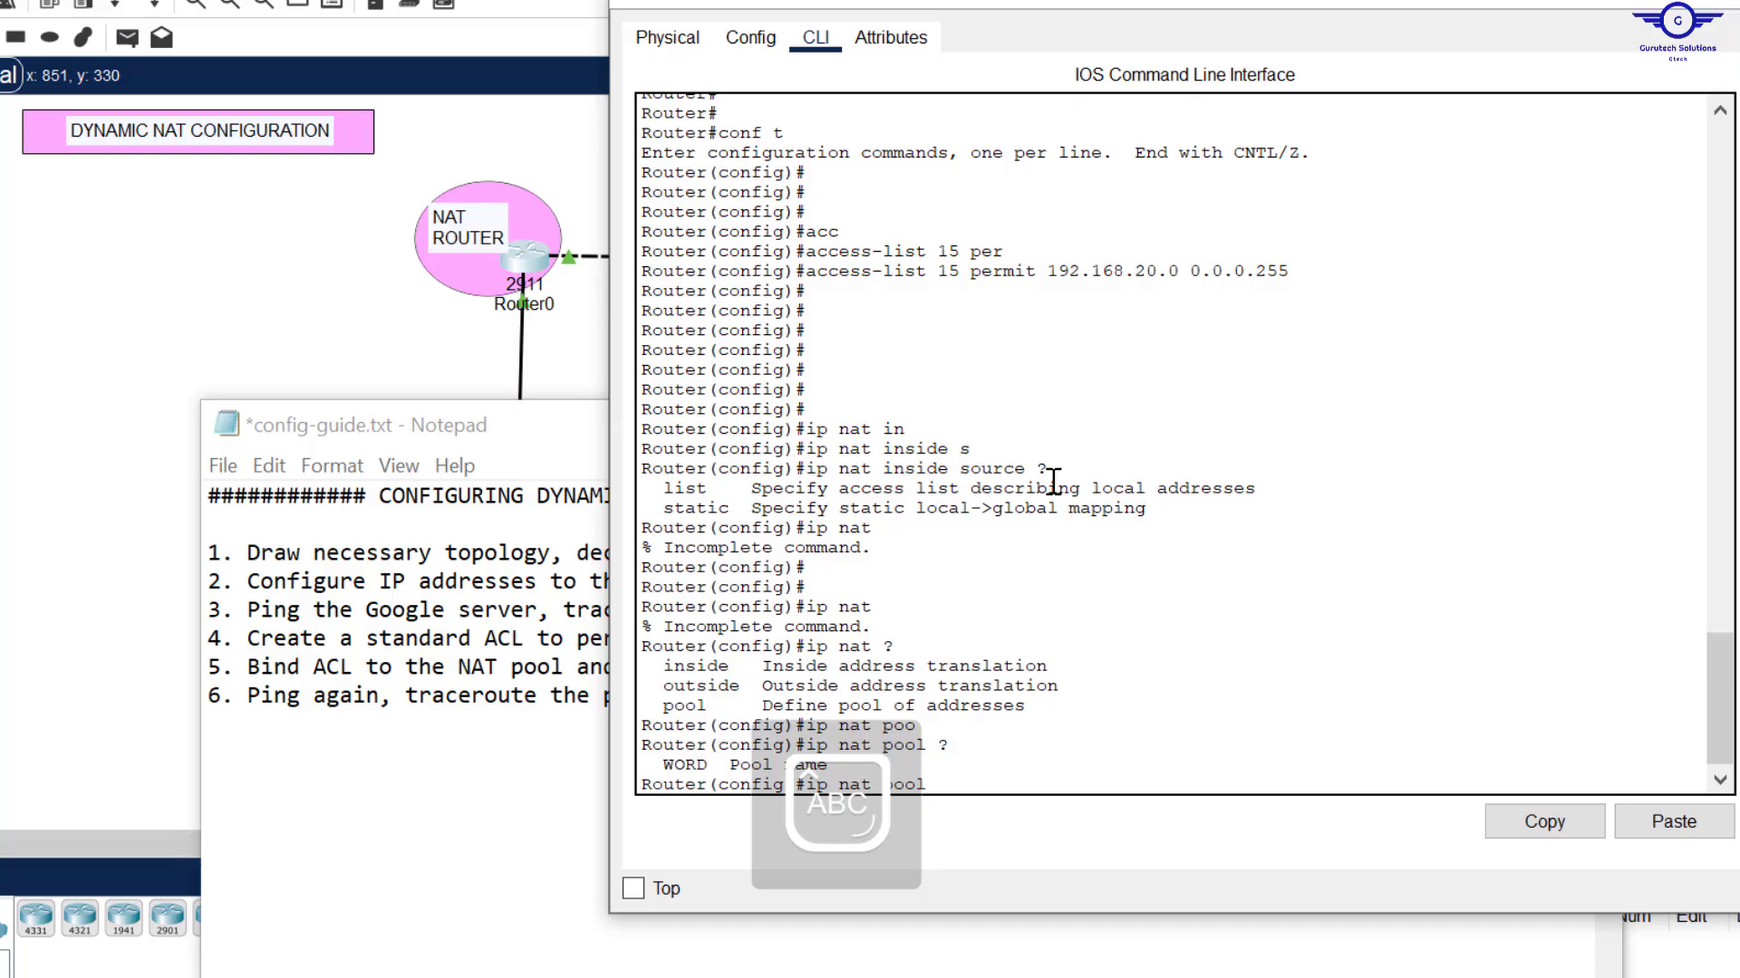
pyautogui.write('DYNA')
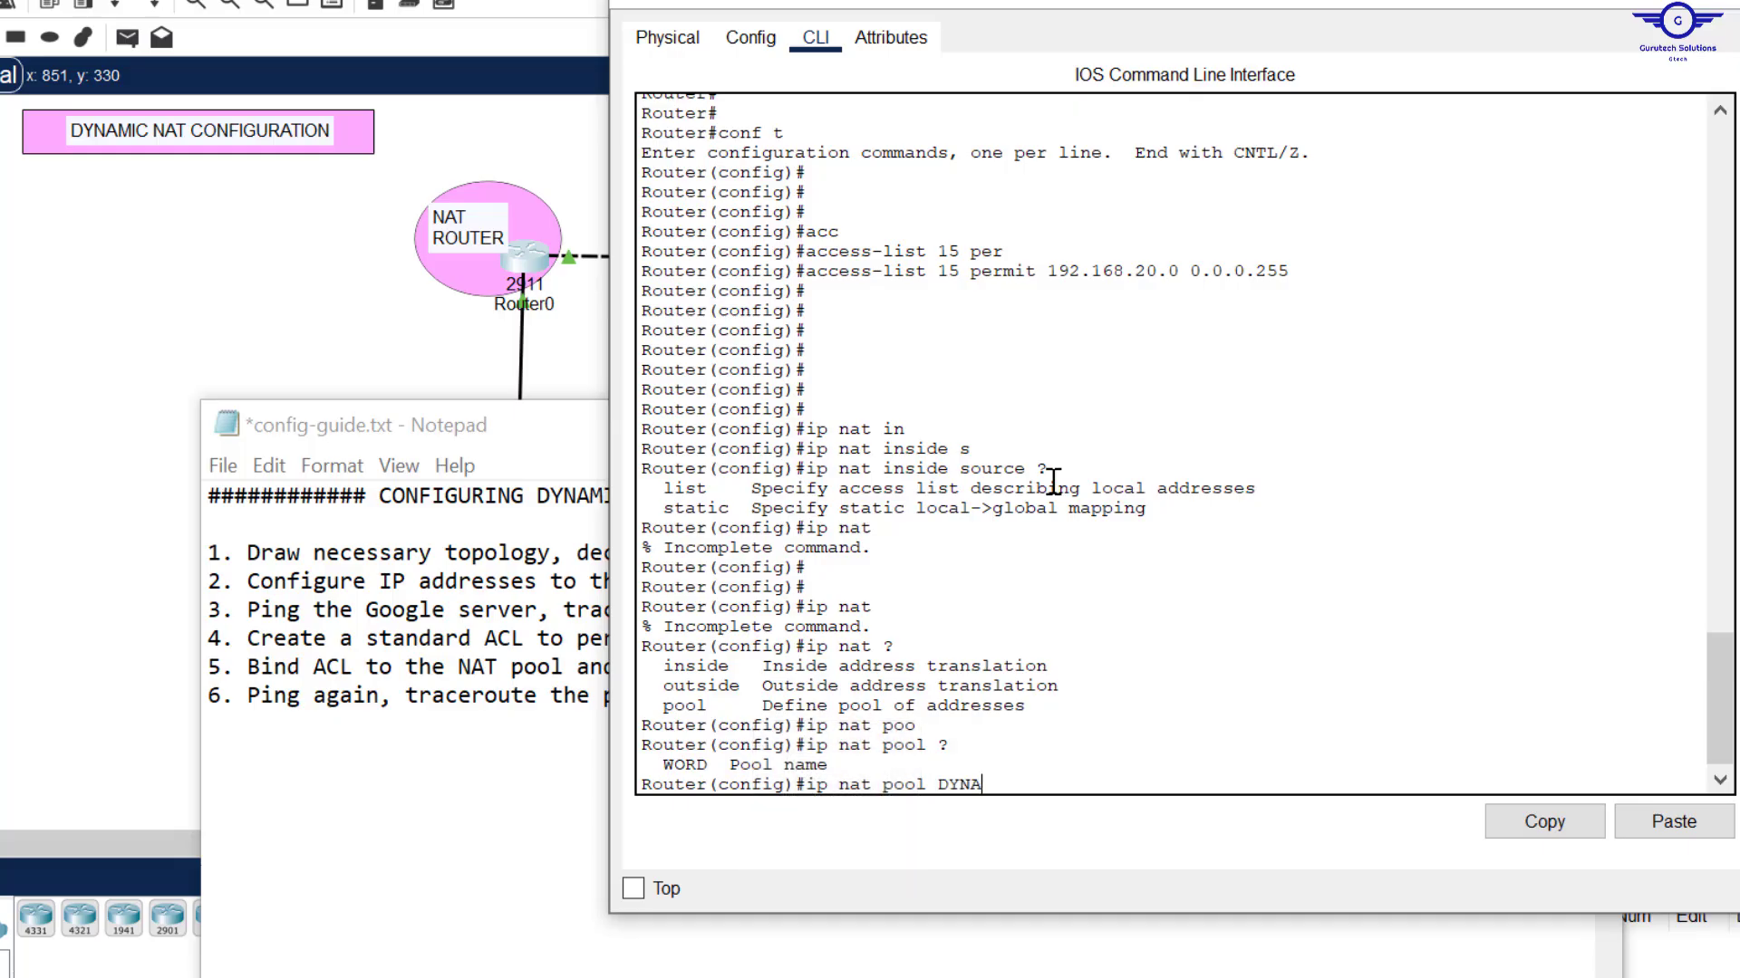
pyautogui.write('MICNAT')
pyautogui.press('BackSpace')
pyautogui.press('BackSpace')
pyautogui.press('BackSpace')
pyautogui.press('BackSpace')
pyautogui.press('BackSpace')
pyautogui.press('BackSpace')
pyautogui.press('BackSpace')
pyautogui.press('BackSpace')
pyautogui.write('NAT')
pyautogui.press('capslock')
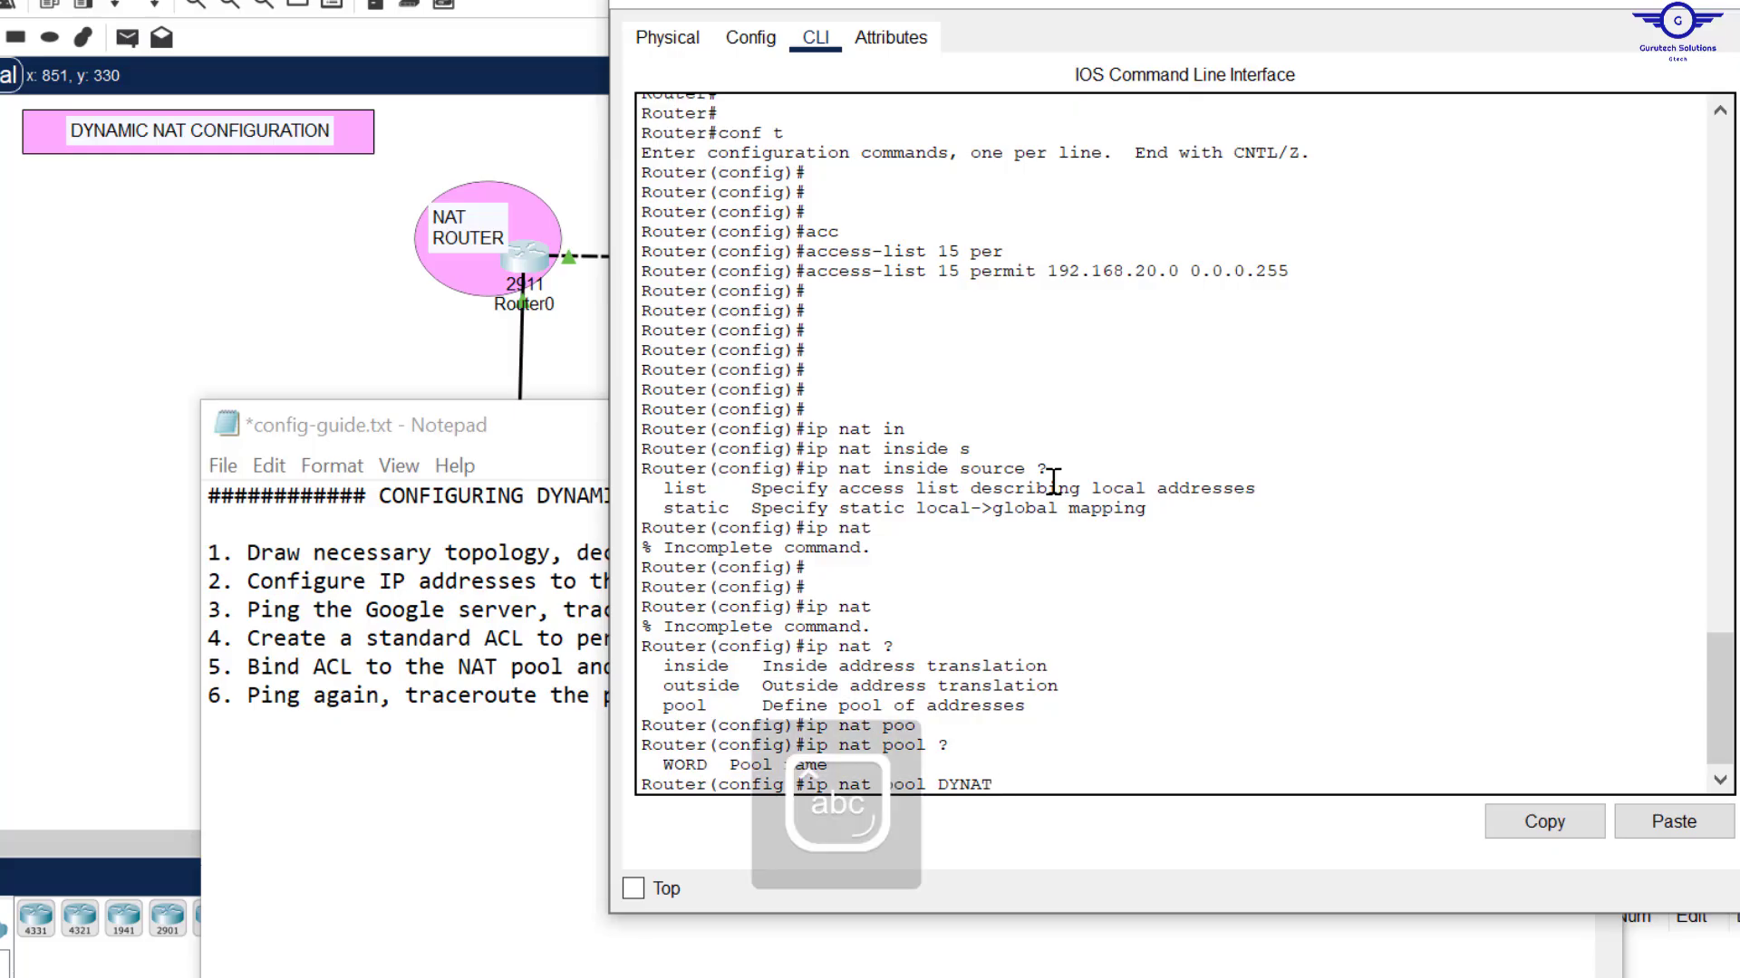
pyautogui.write('?')
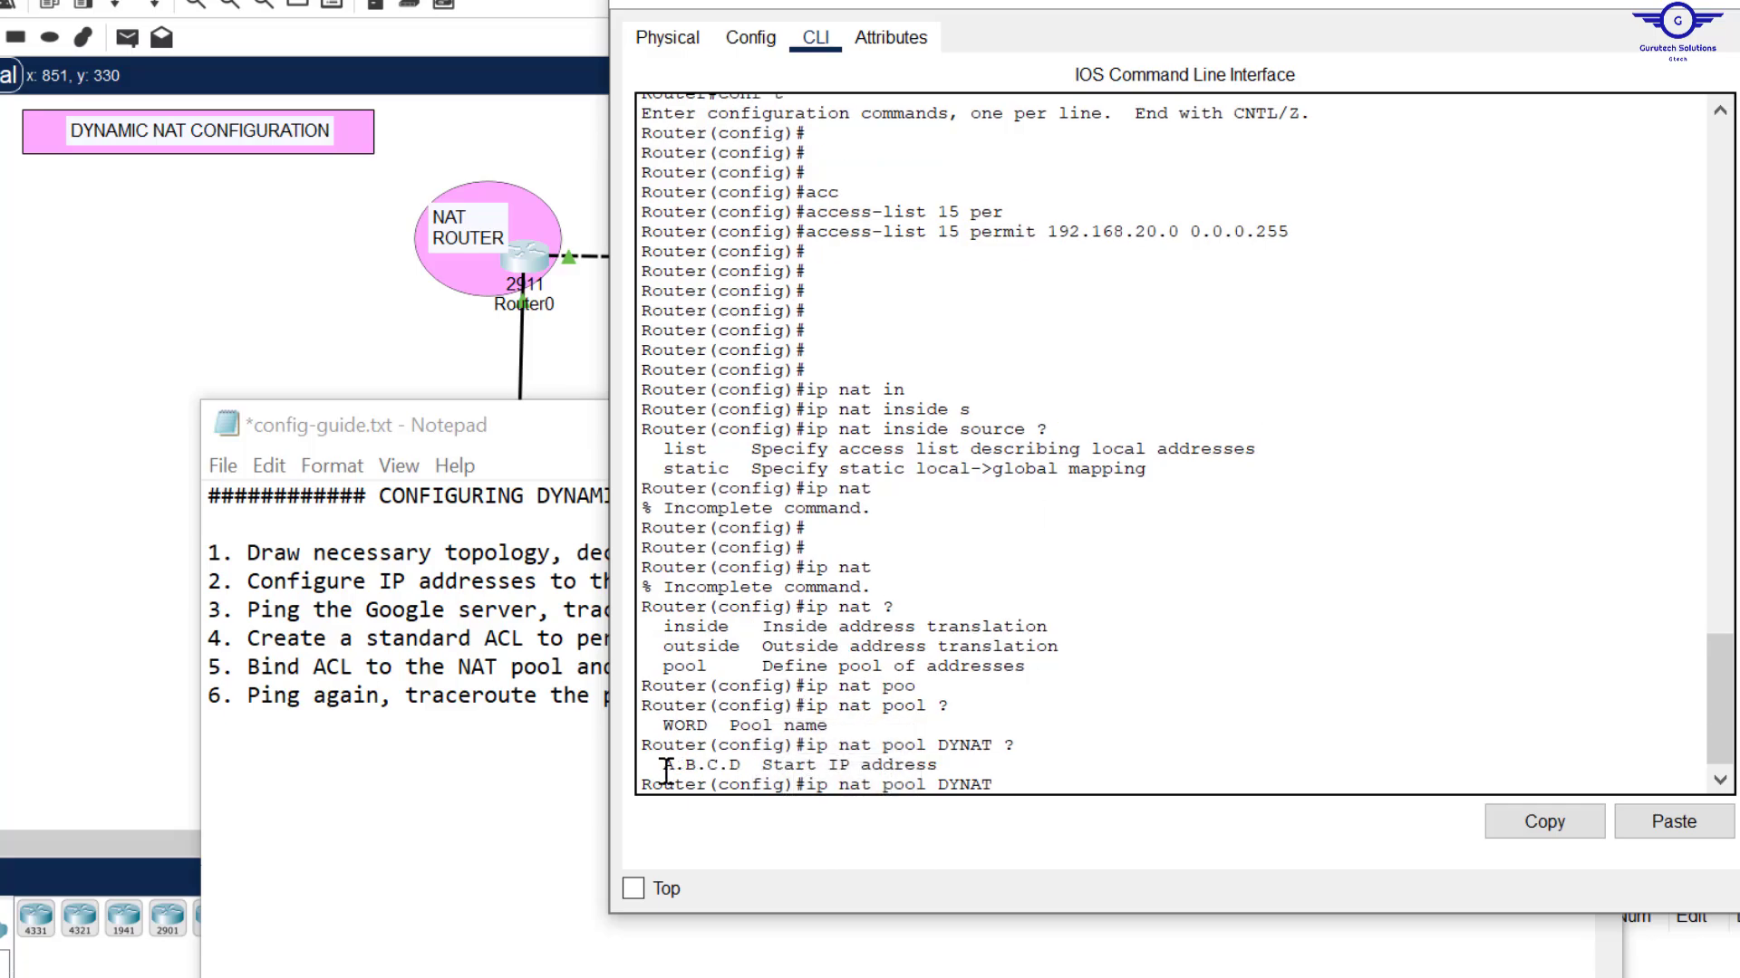
pyautogui.moveTo(651, 765); pyautogui.dragTo(741, 766)
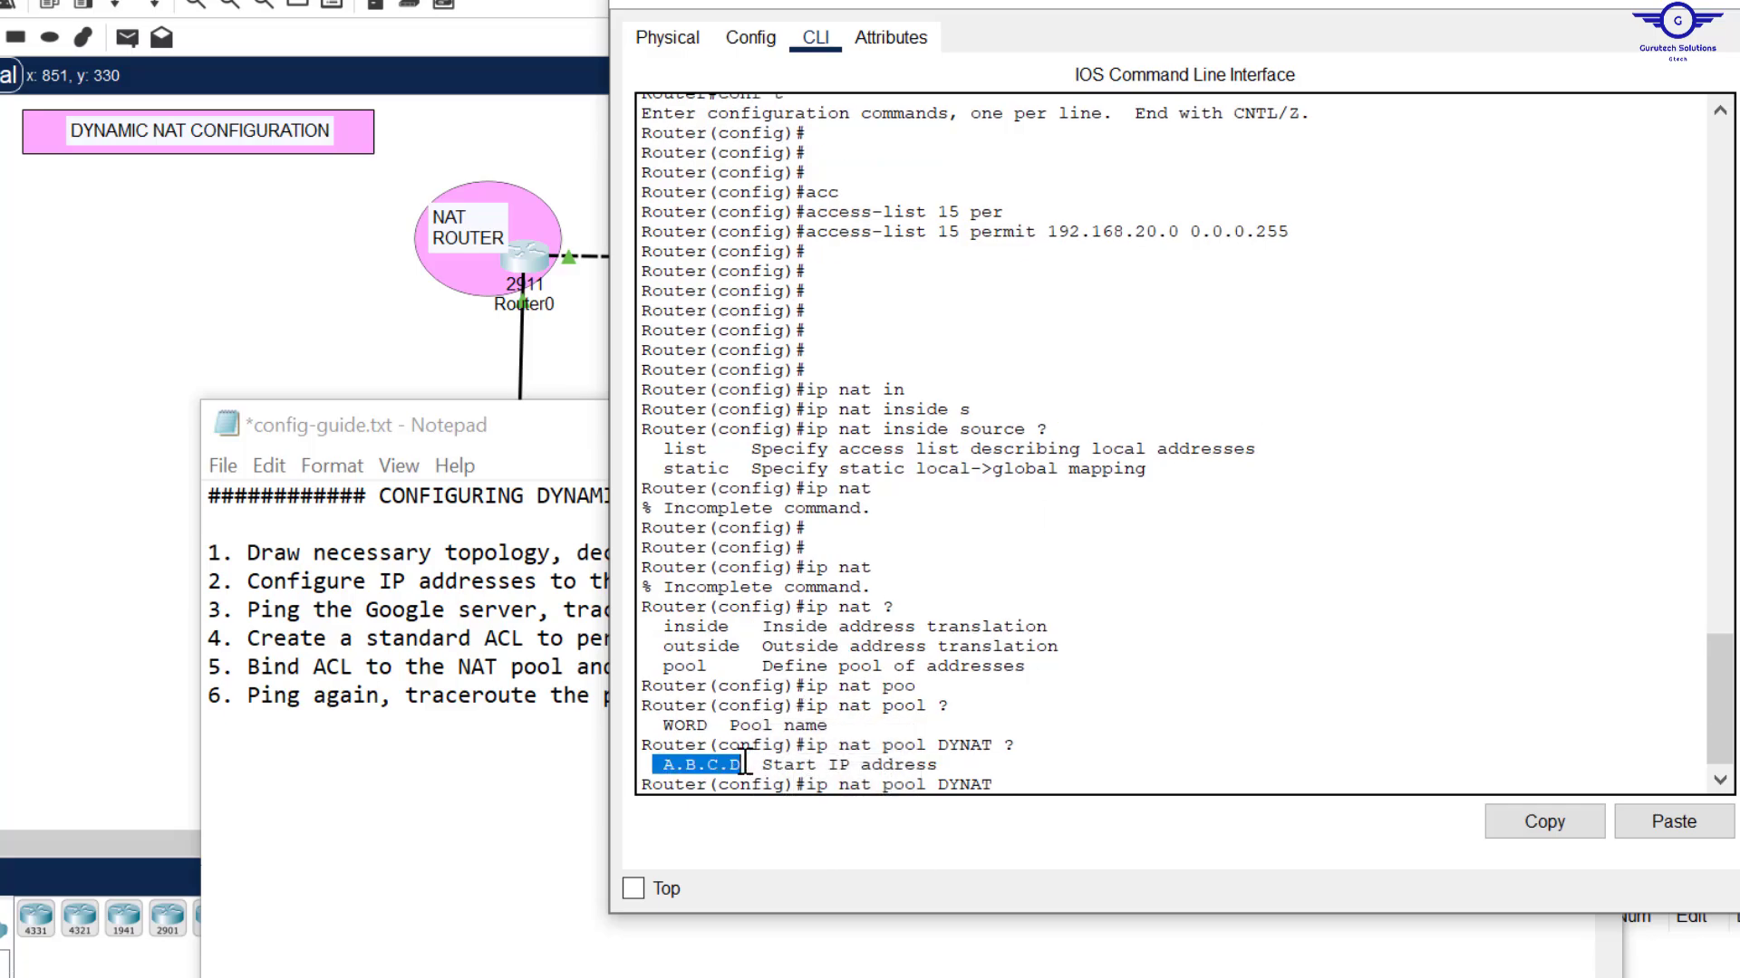
pyautogui.click(1054, 785)
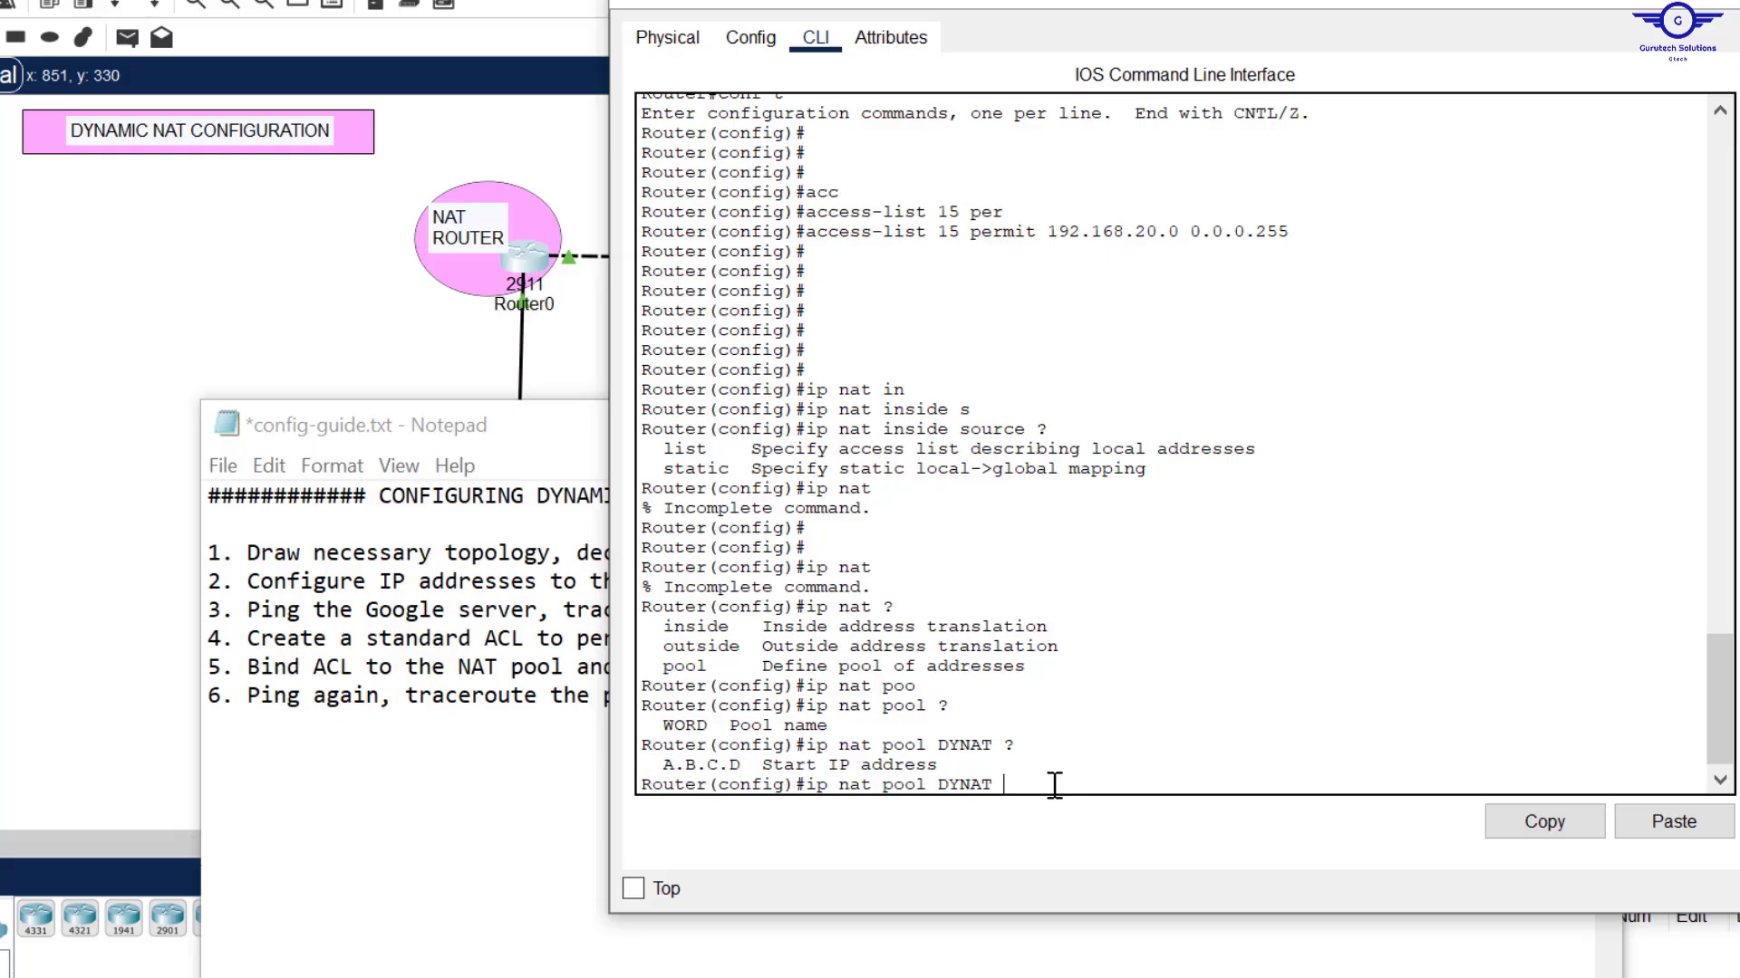
# Step: Add the pool range 200.100.50.1 to 200.100.50.10, then show the full topology
pyautogui.press('BackSpace')
pyautogui.write('200.1100')
pyautogui.press('BackSpace')
pyautogui.press('BackSpace')
pyautogui.press('BackSpace')
pyautogui.write('00.50.1 ?')
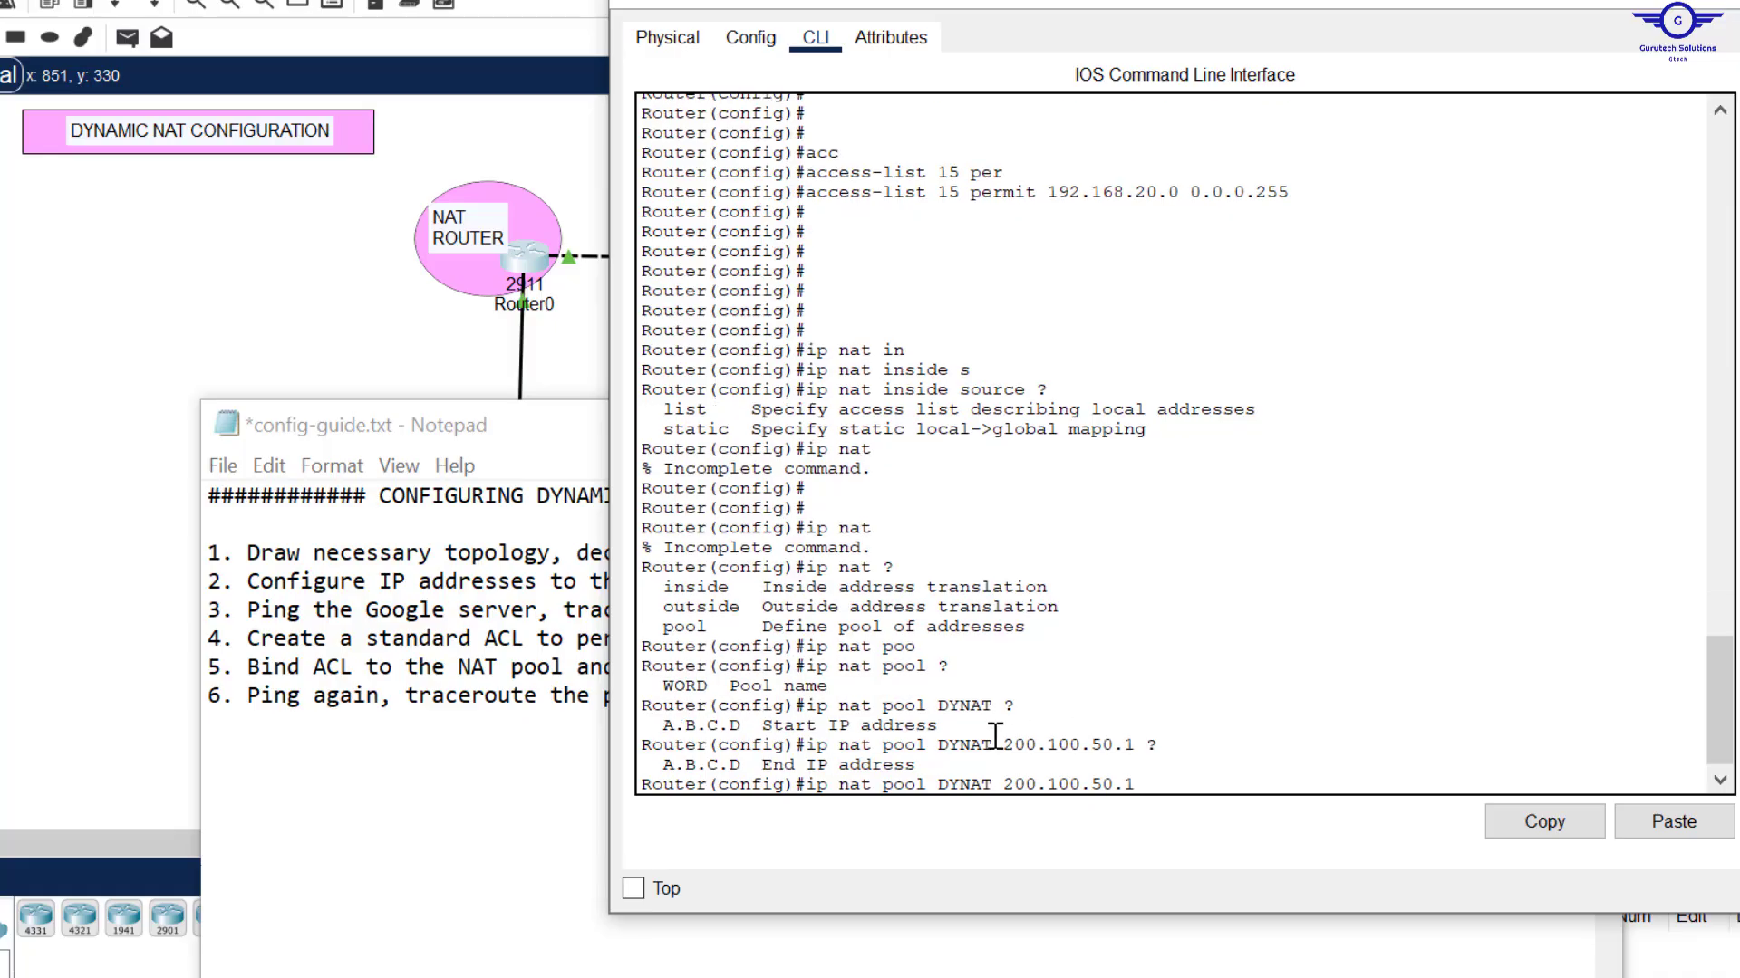
pyautogui.write('200.100.50.10')
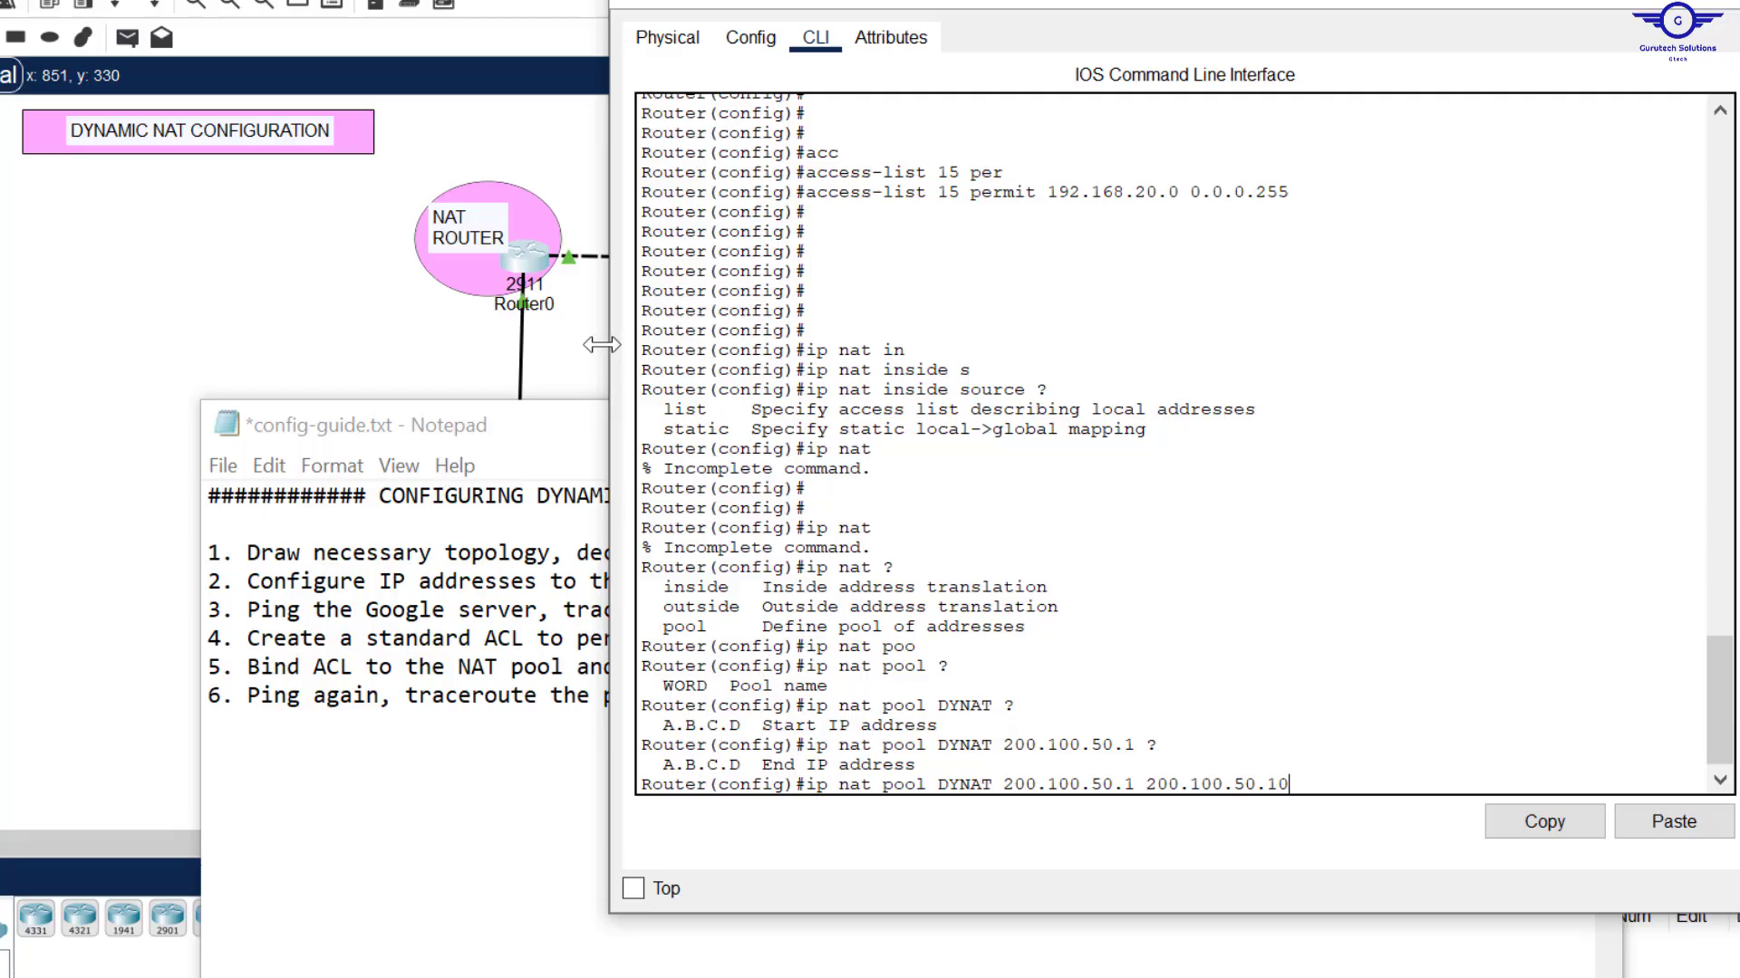
pyautogui.click(582, 370)
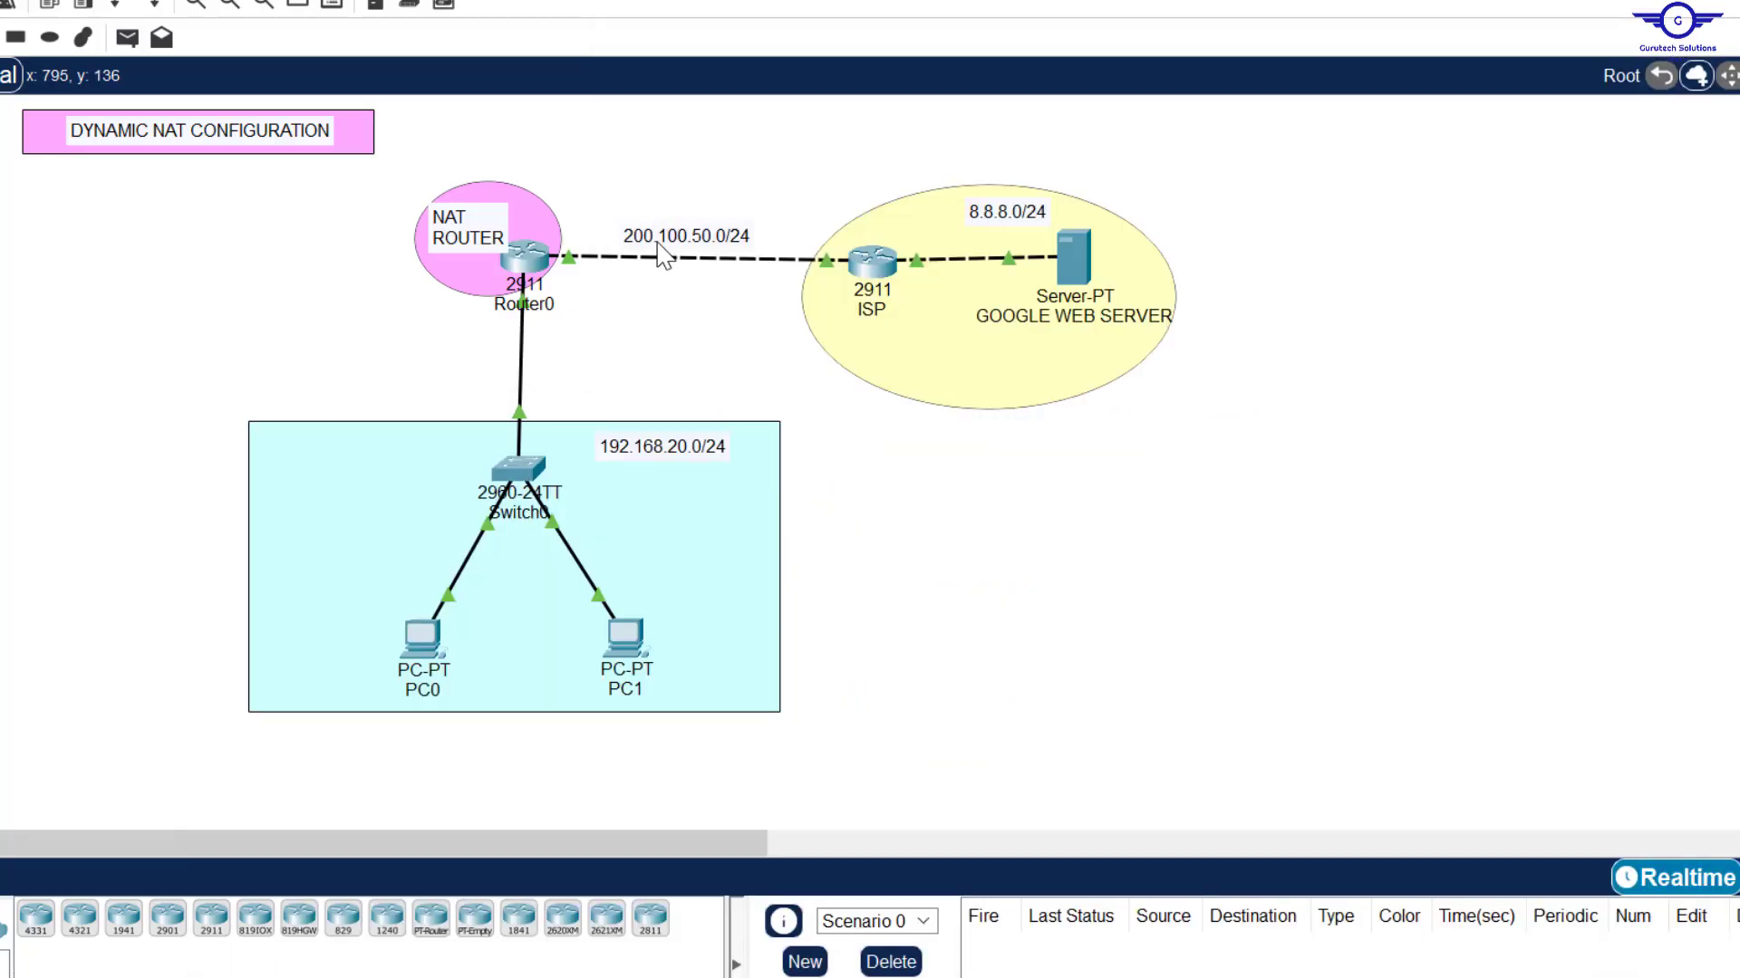
# Step: Reopen Router0's CLI and append netmask 255.255.255.0 to the DYNAT pool command
pyautogui.moveTo(660, 226)
pyautogui.mouseDown()
pyautogui.moveTo(682, 246)
pyautogui.moveTo(666, 242)
pyautogui.mouseUp()
pyautogui.click(524, 261)
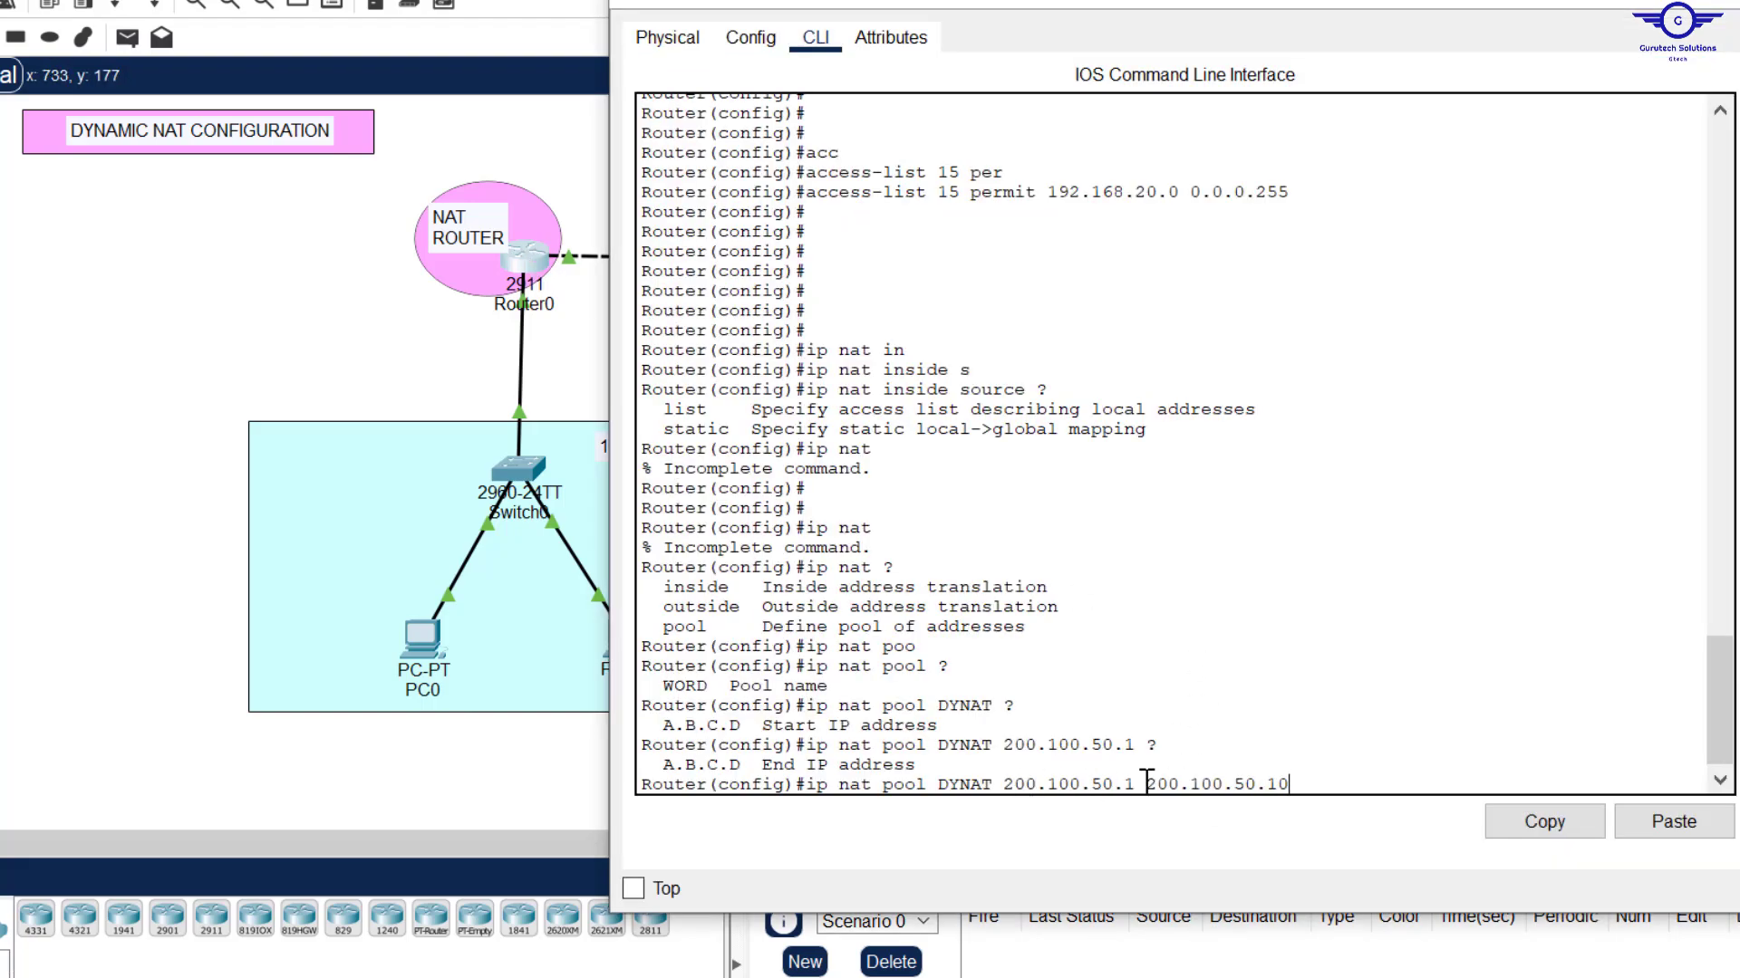
pyautogui.moveTo(1290, 785); pyautogui.dragTo(1285, 785)
pyautogui.click(1305, 781)
pyautogui.write('?')
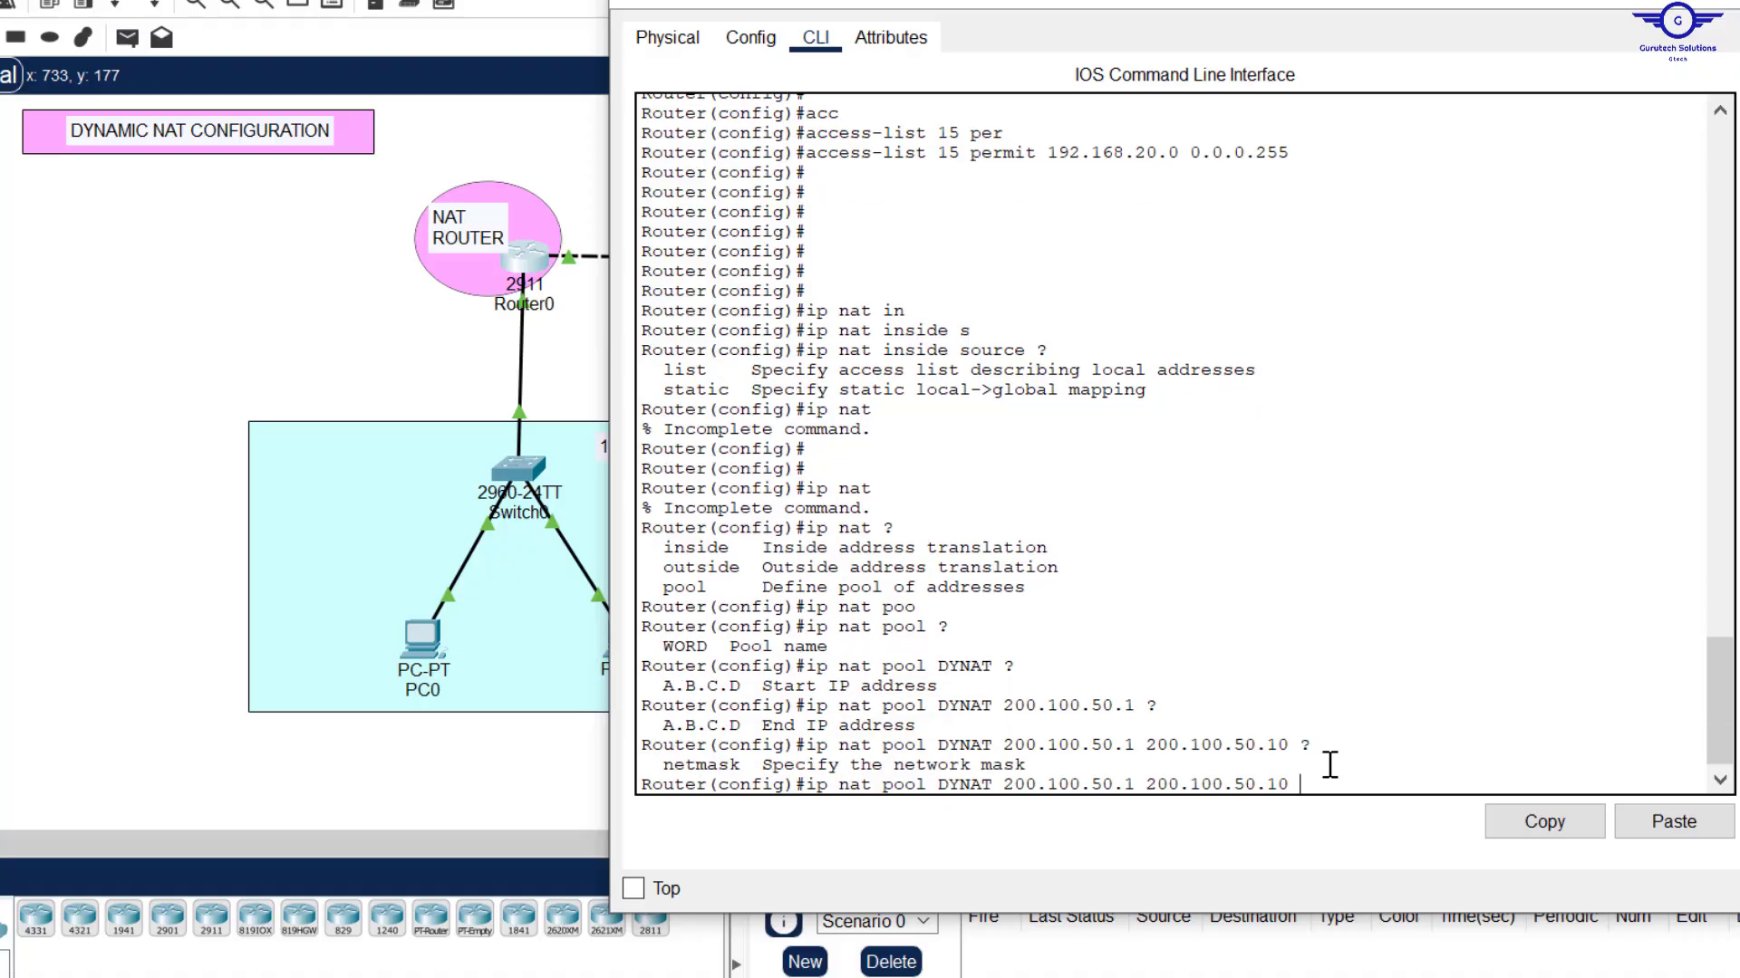
pyautogui.write('ne')
pyautogui.press('Tab')
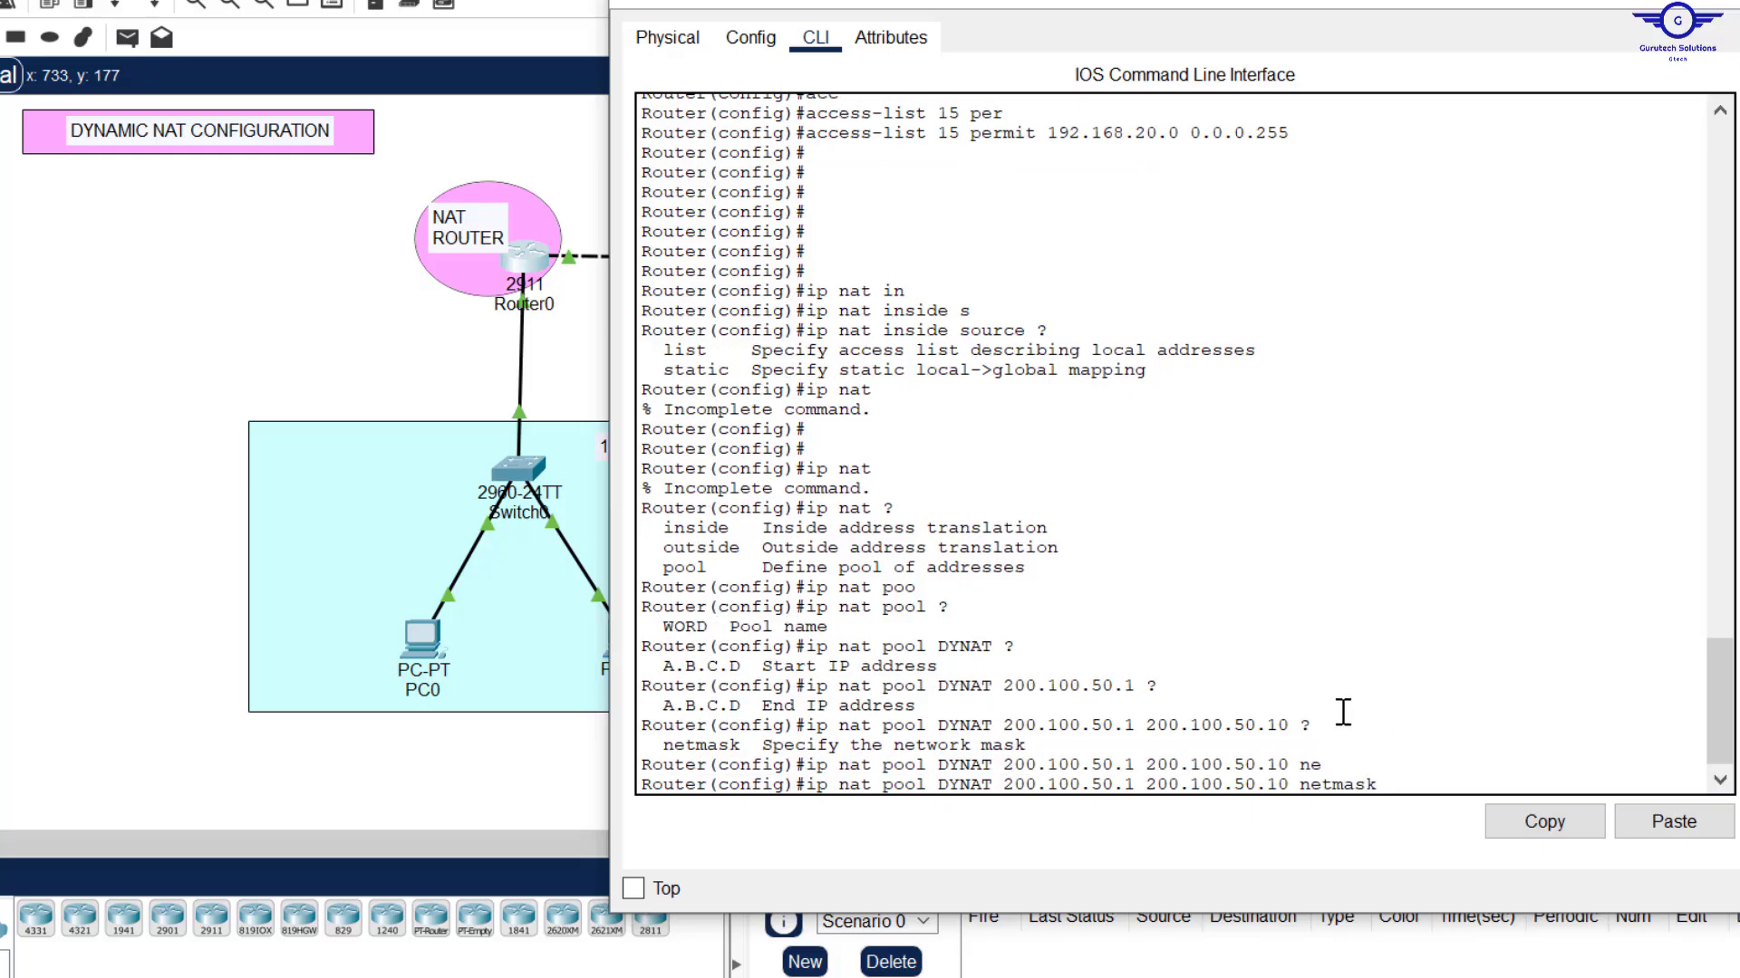
pyautogui.write('255.255.255.0')
pyautogui.moveTo(1291, 784); pyautogui.dragTo(1013, 782)
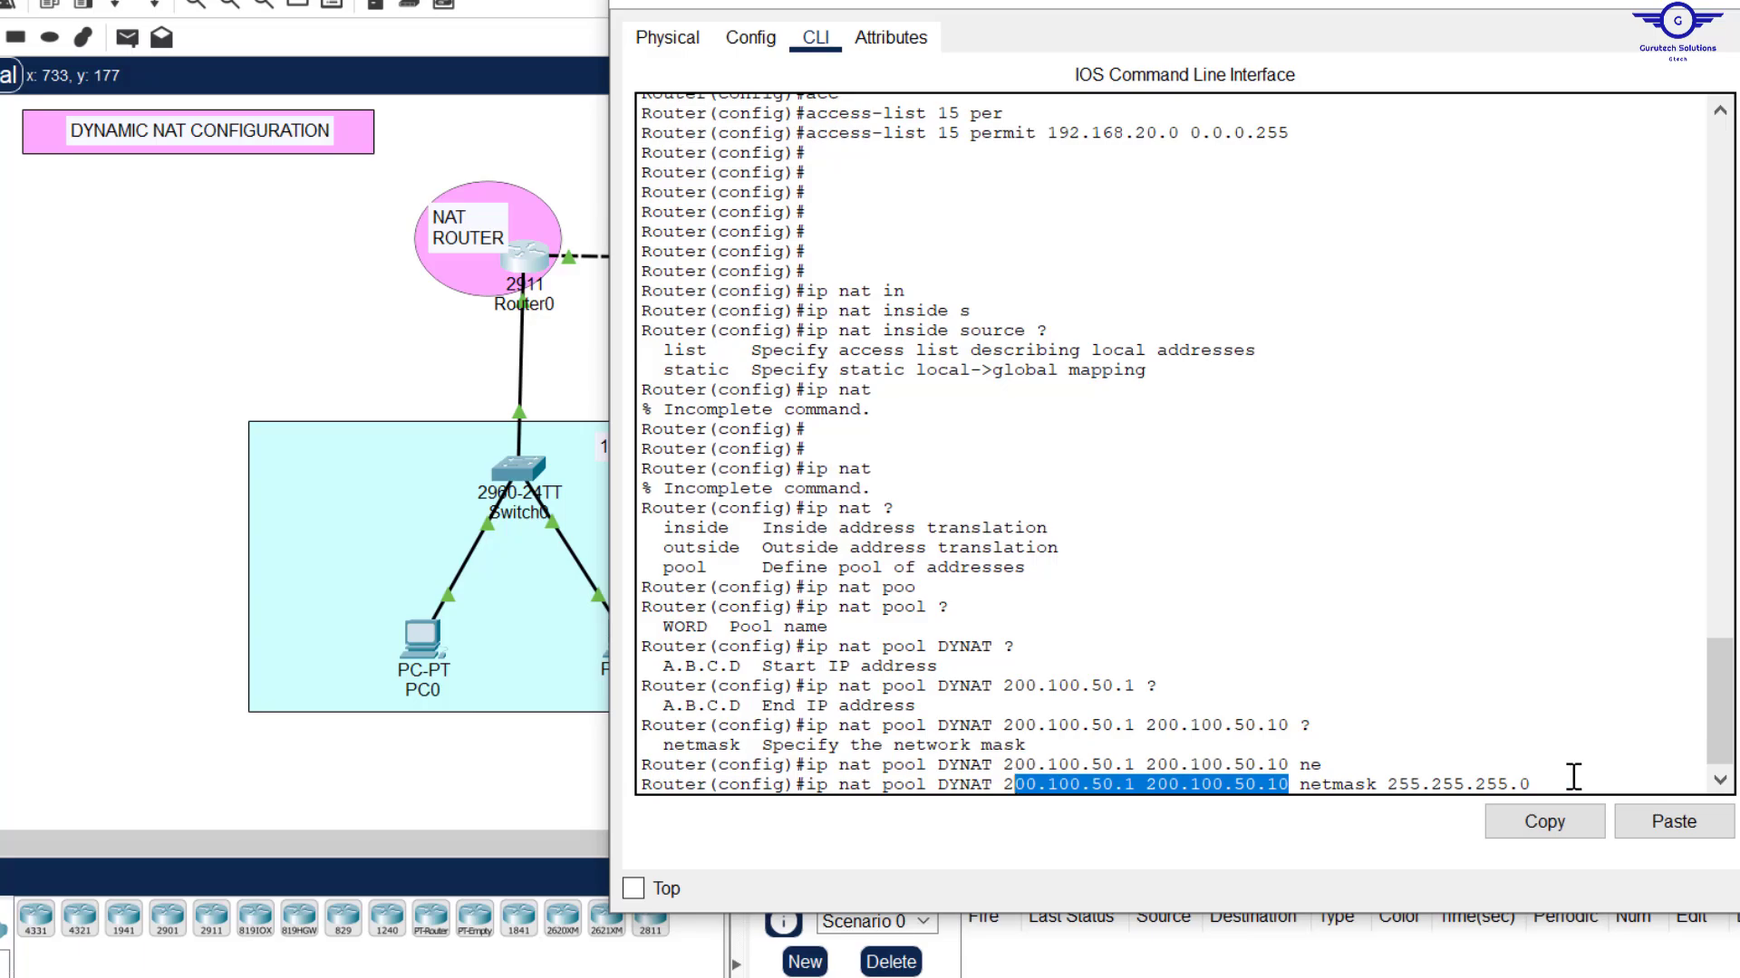
pyautogui.moveTo(1532, 784); pyautogui.dragTo(1329, 791)
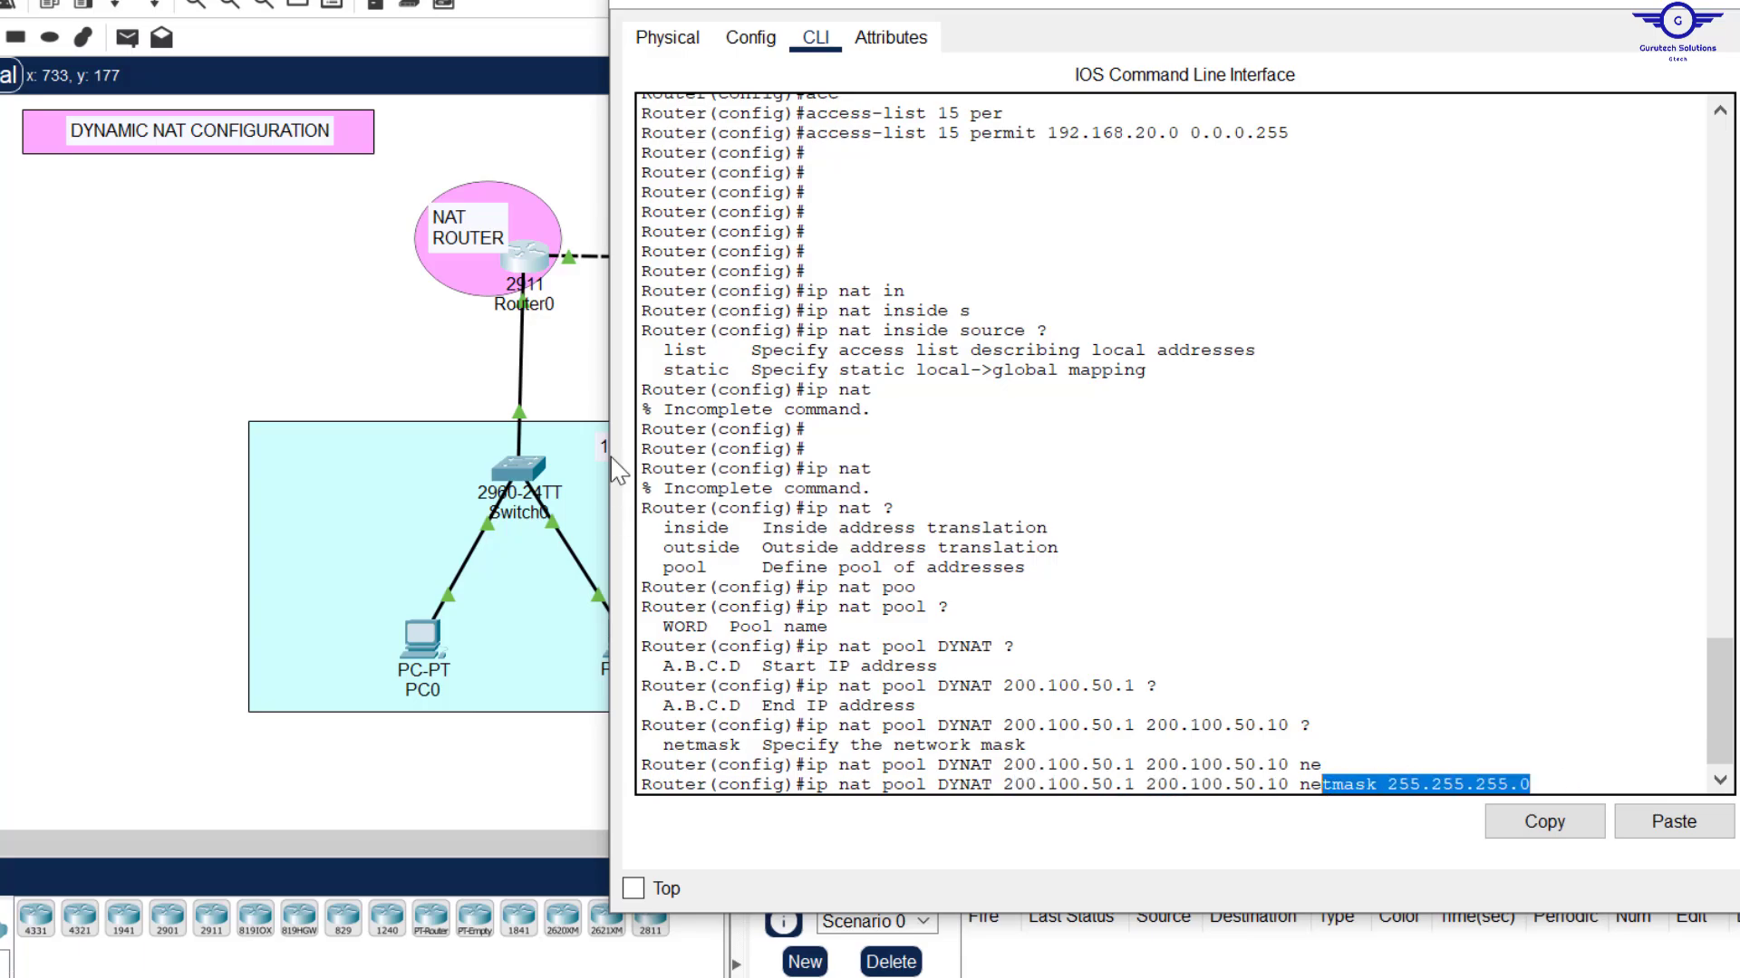
# Step: Run 'ip nat pool DYNAT 200.100.50.1 200.100.50.10 netmask 255.255.255.0' on Router0
pyautogui.click(580, 368)
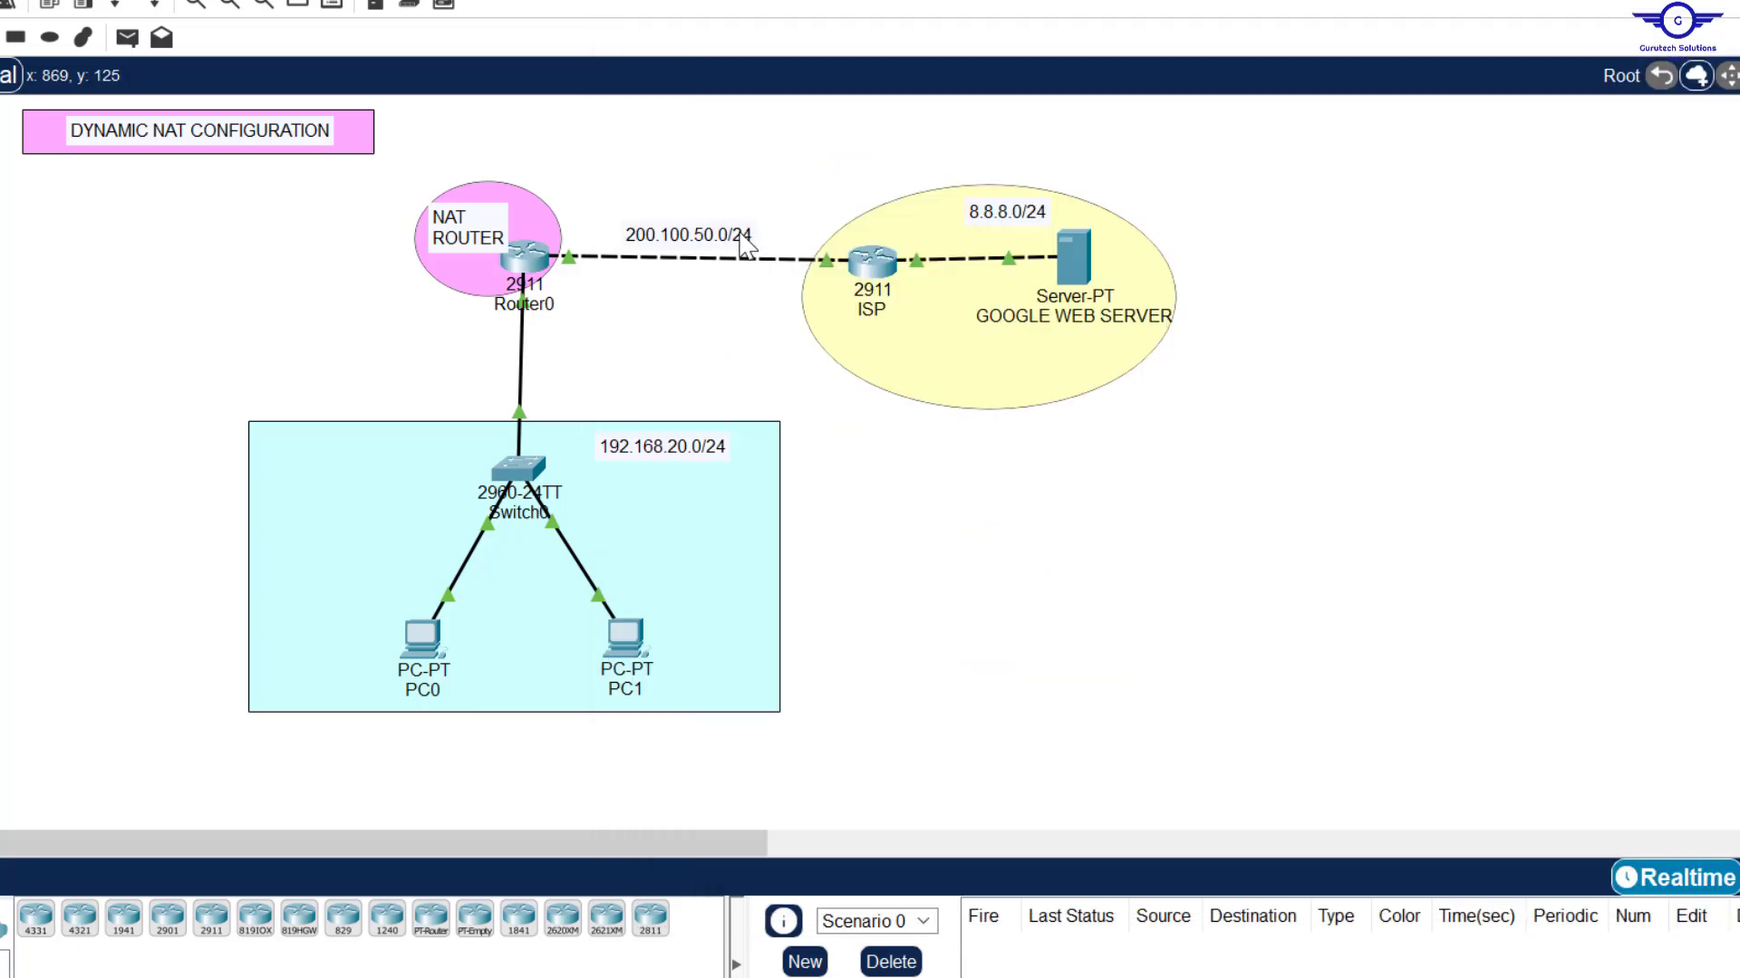
pyautogui.click(521, 257)
pyautogui.click(1461, 665)
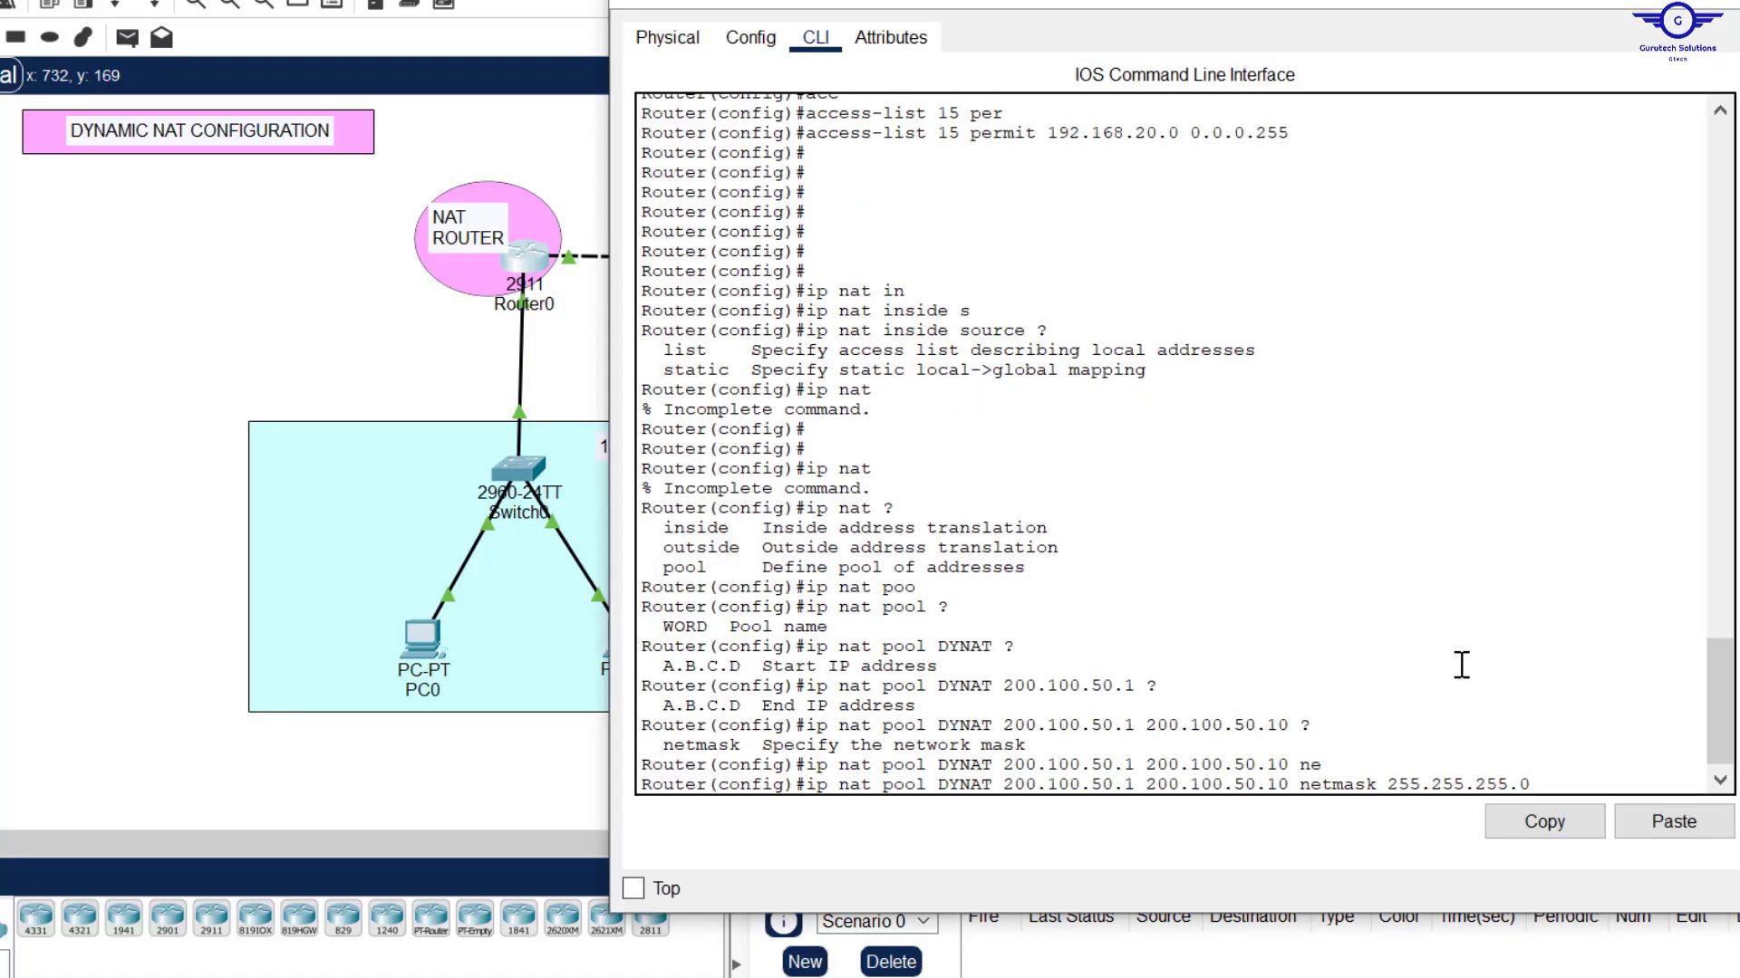
pyautogui.press('Return')
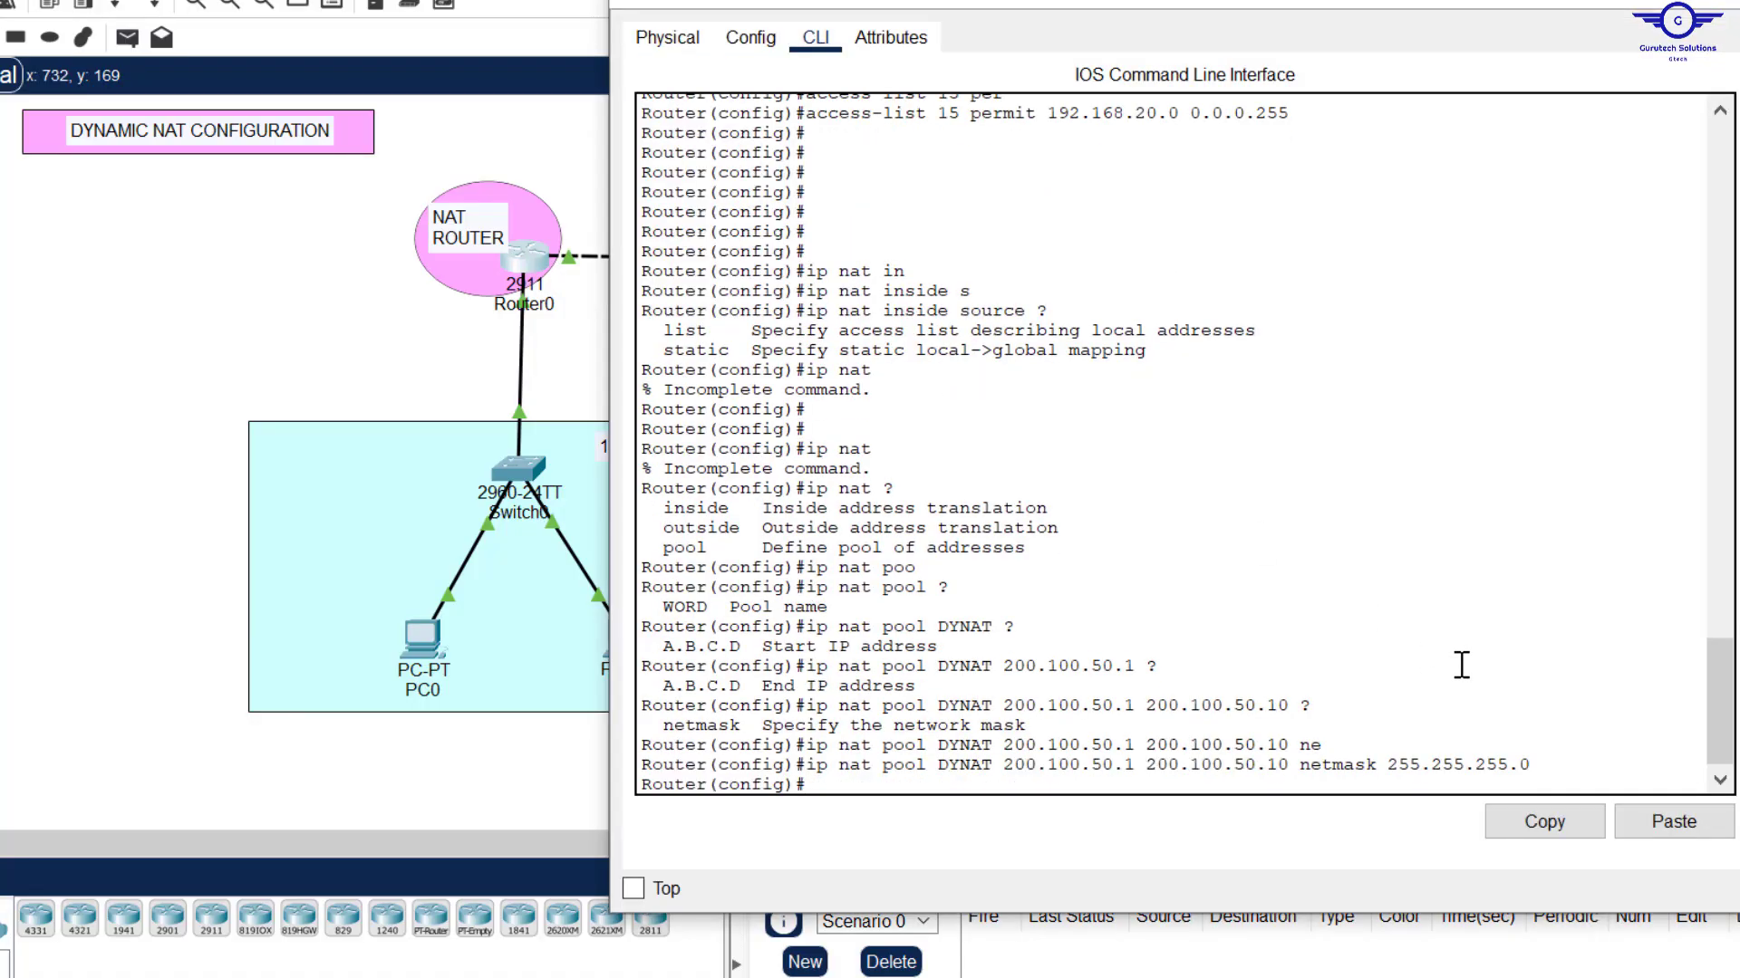
pyautogui.press('Return')
pyautogui.press('Return')
pyautogui.press('Return')
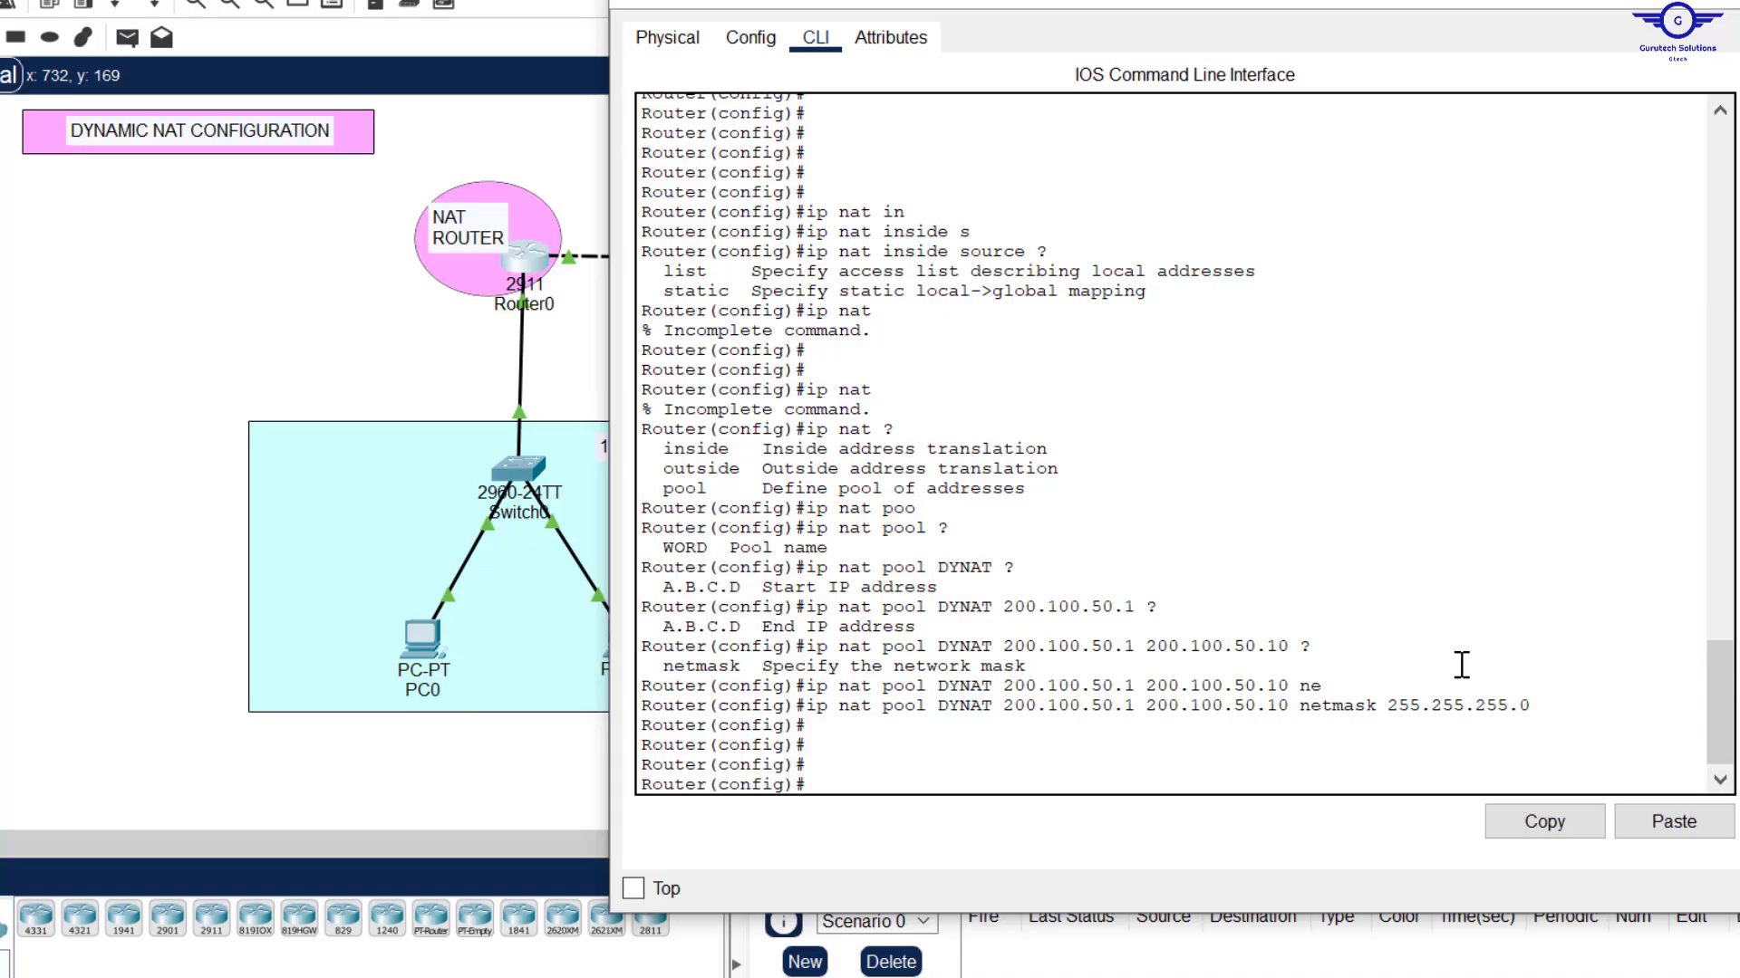
pyautogui.moveTo(1541, 707); pyautogui.dragTo(818, 706)
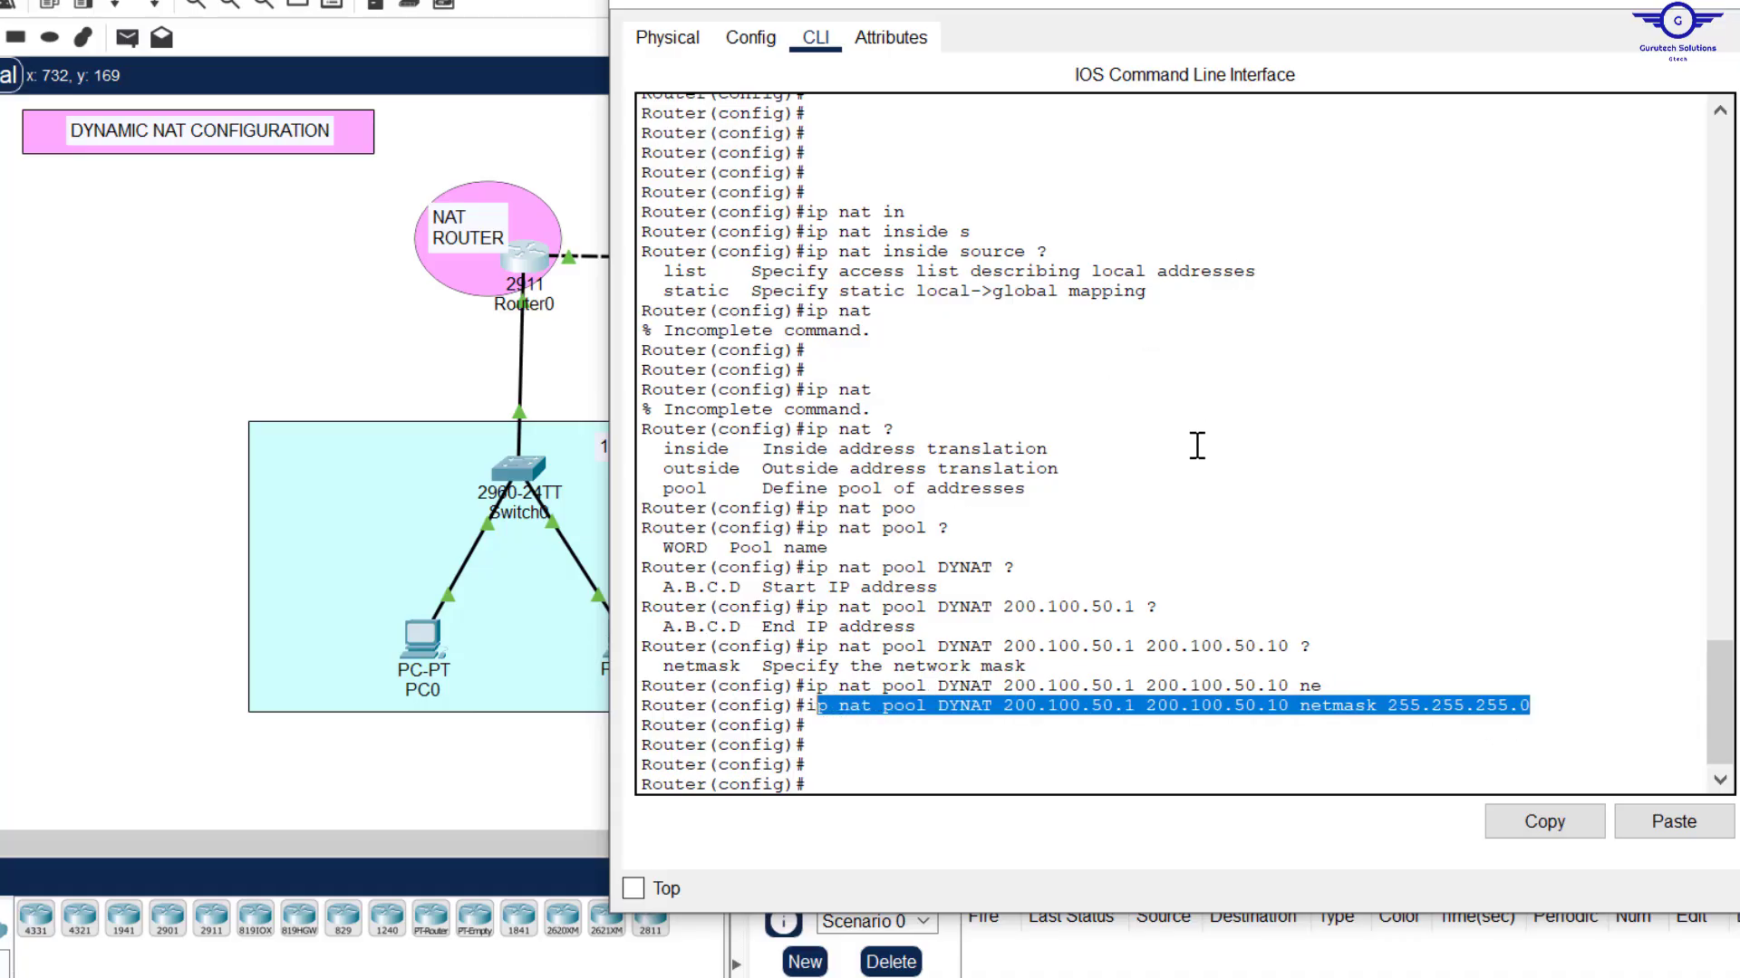
# Step: Highlight access-list 15's permitted subnet 192.168.20.0 0.0.0.255 and the DYNAT pool line
pyautogui.scroll(4, 1103, 336)
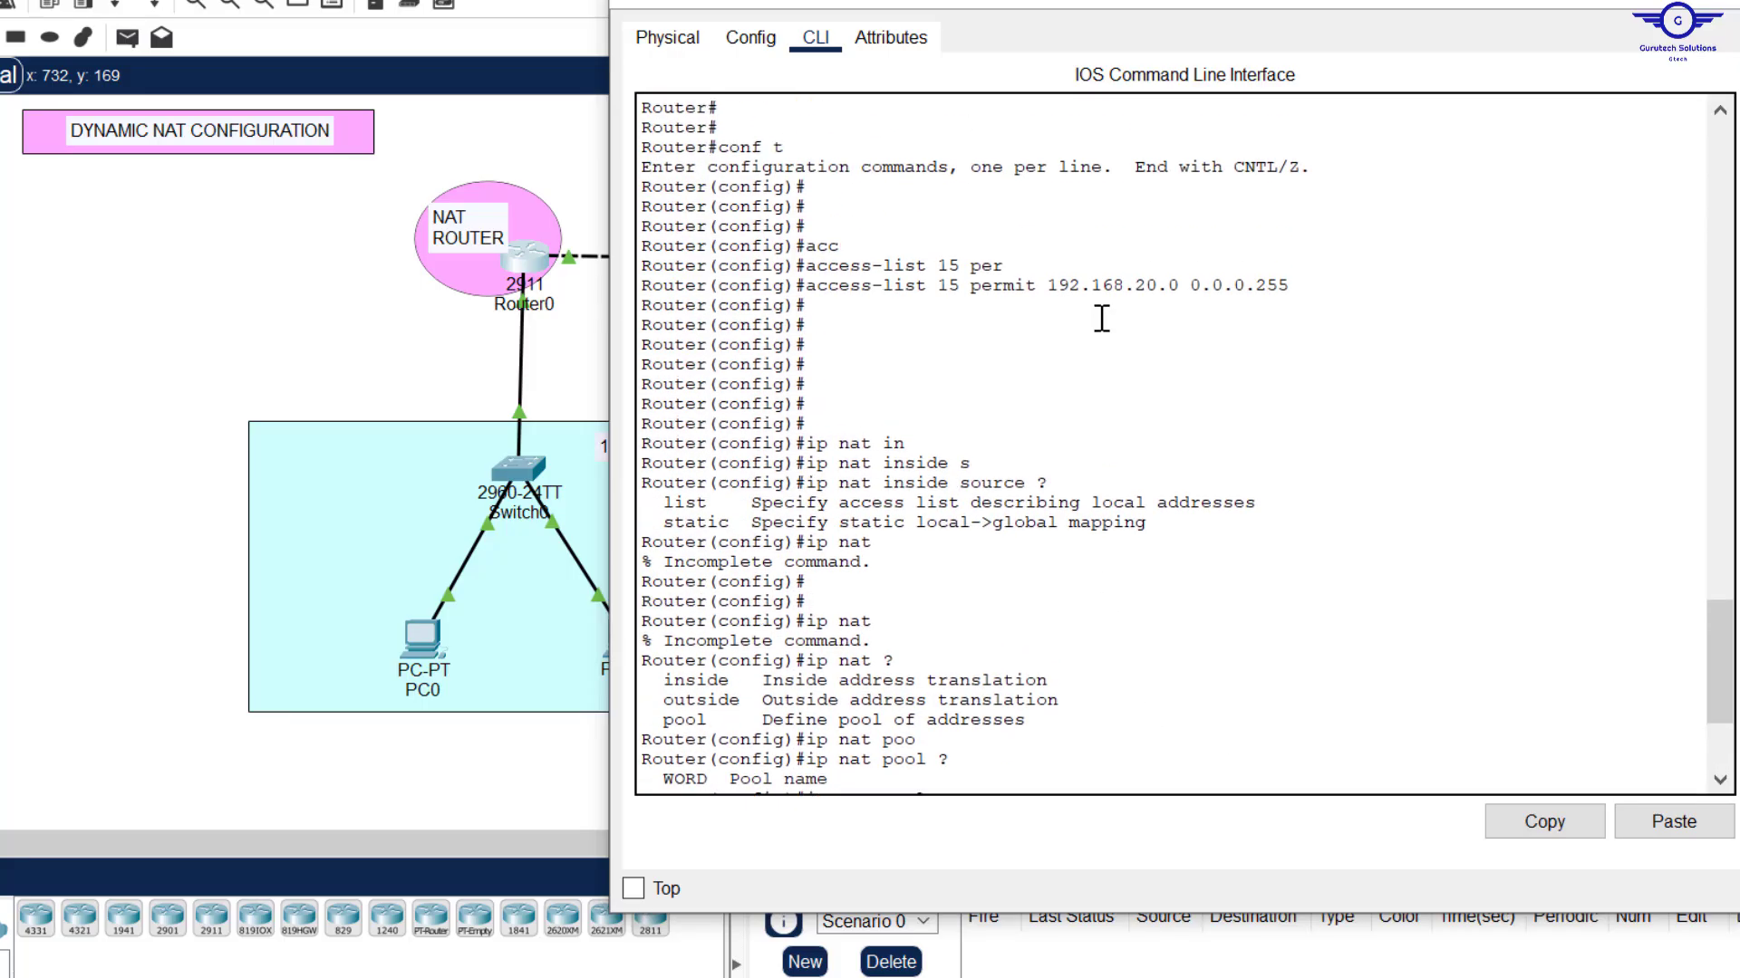
pyautogui.moveTo(1312, 292); pyautogui.dragTo(806, 294)
pyautogui.scroll(-5, 1103, 393)
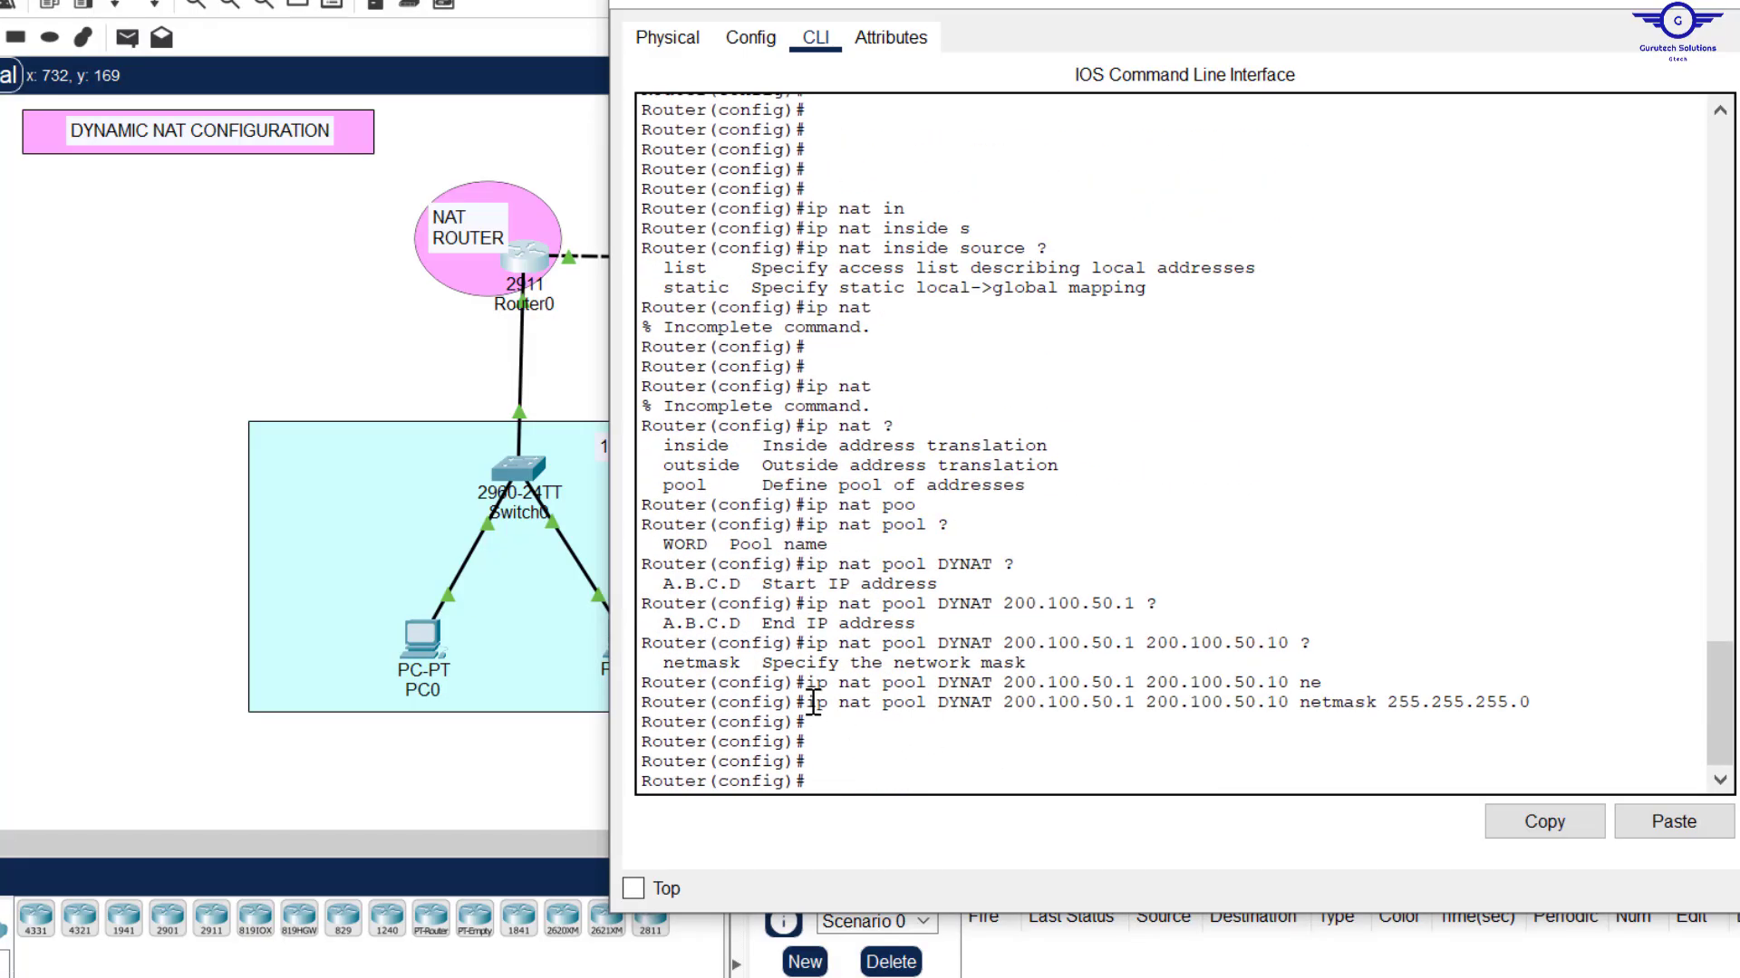
pyautogui.moveTo(813, 702); pyautogui.dragTo(1217, 687)
pyautogui.scroll(3, 1238, 291)
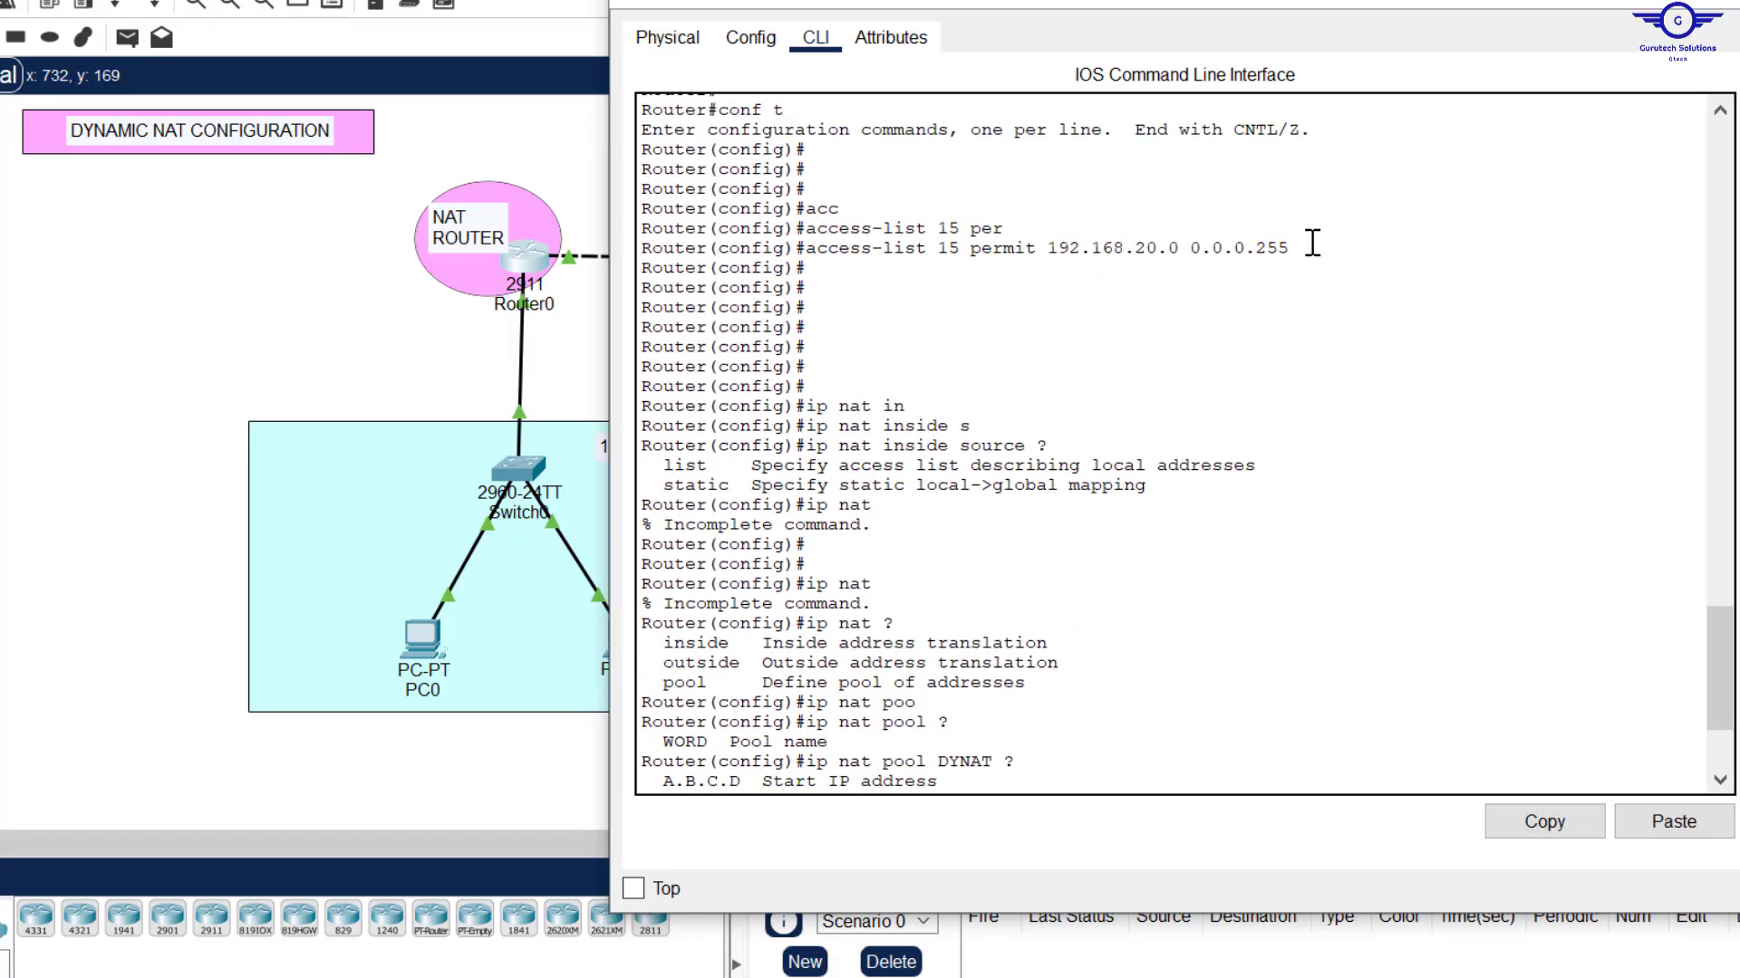
pyautogui.moveTo(1312, 243); pyautogui.dragTo(1048, 248)
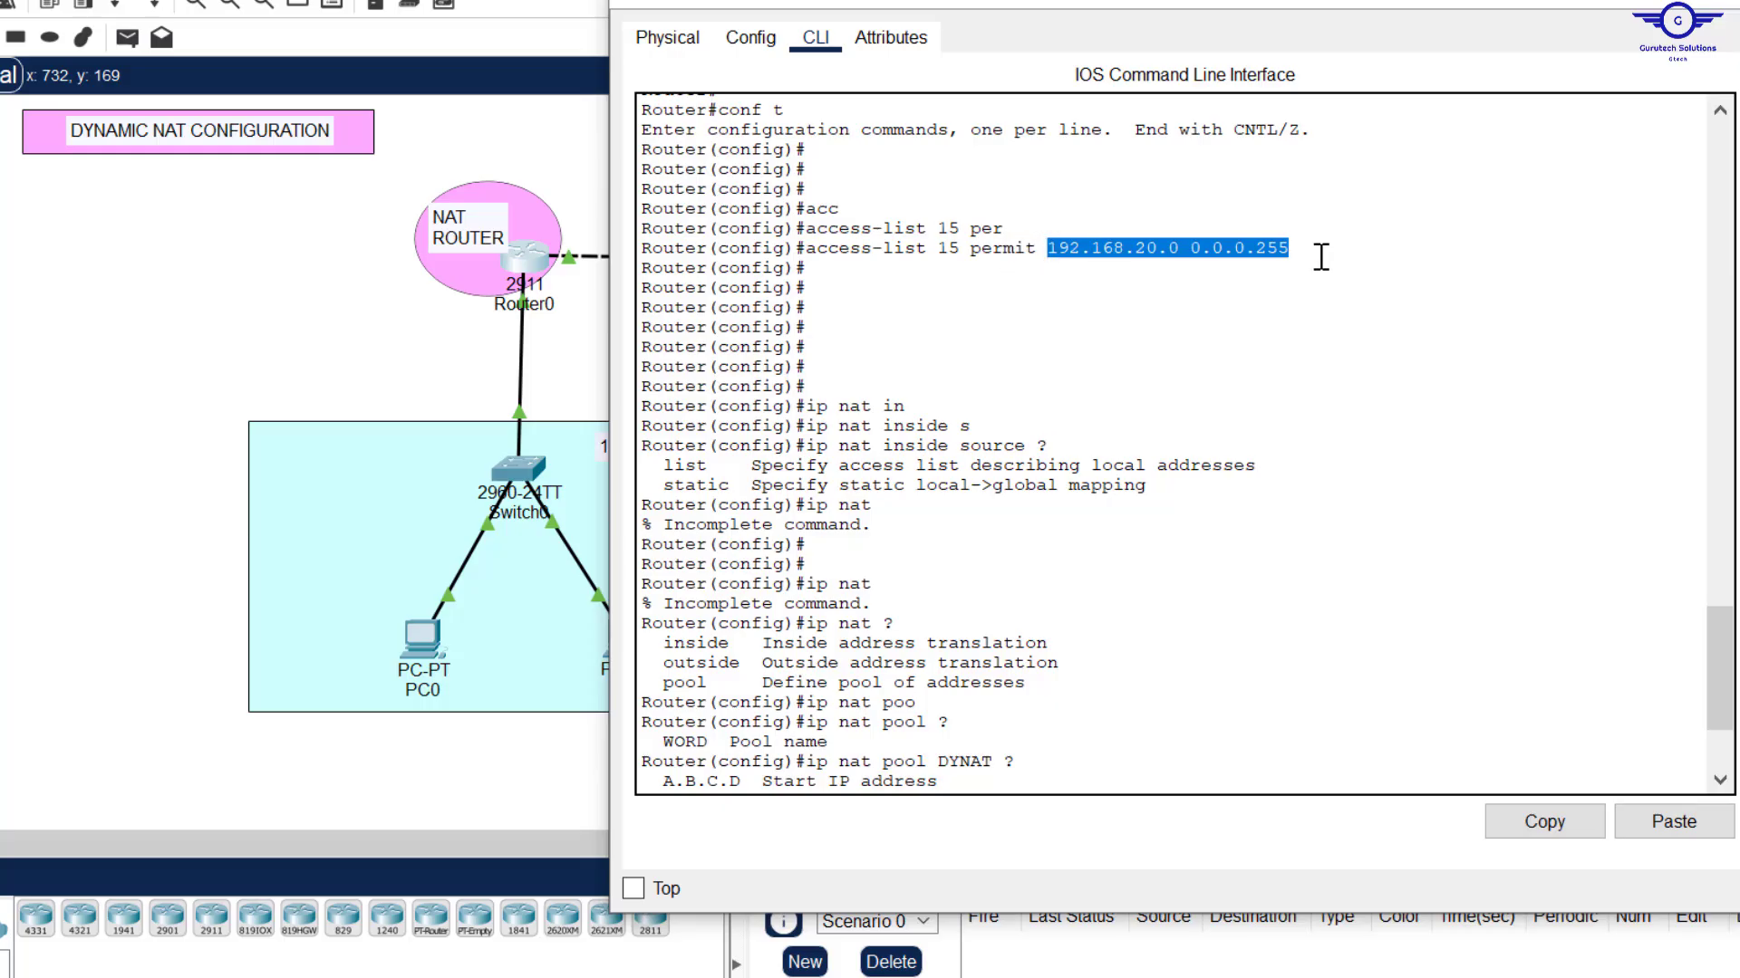
pyautogui.click(1331, 257)
pyautogui.moveTo(1312, 248); pyautogui.dragTo(1048, 247)
pyautogui.scroll(-3, 1142, 575)
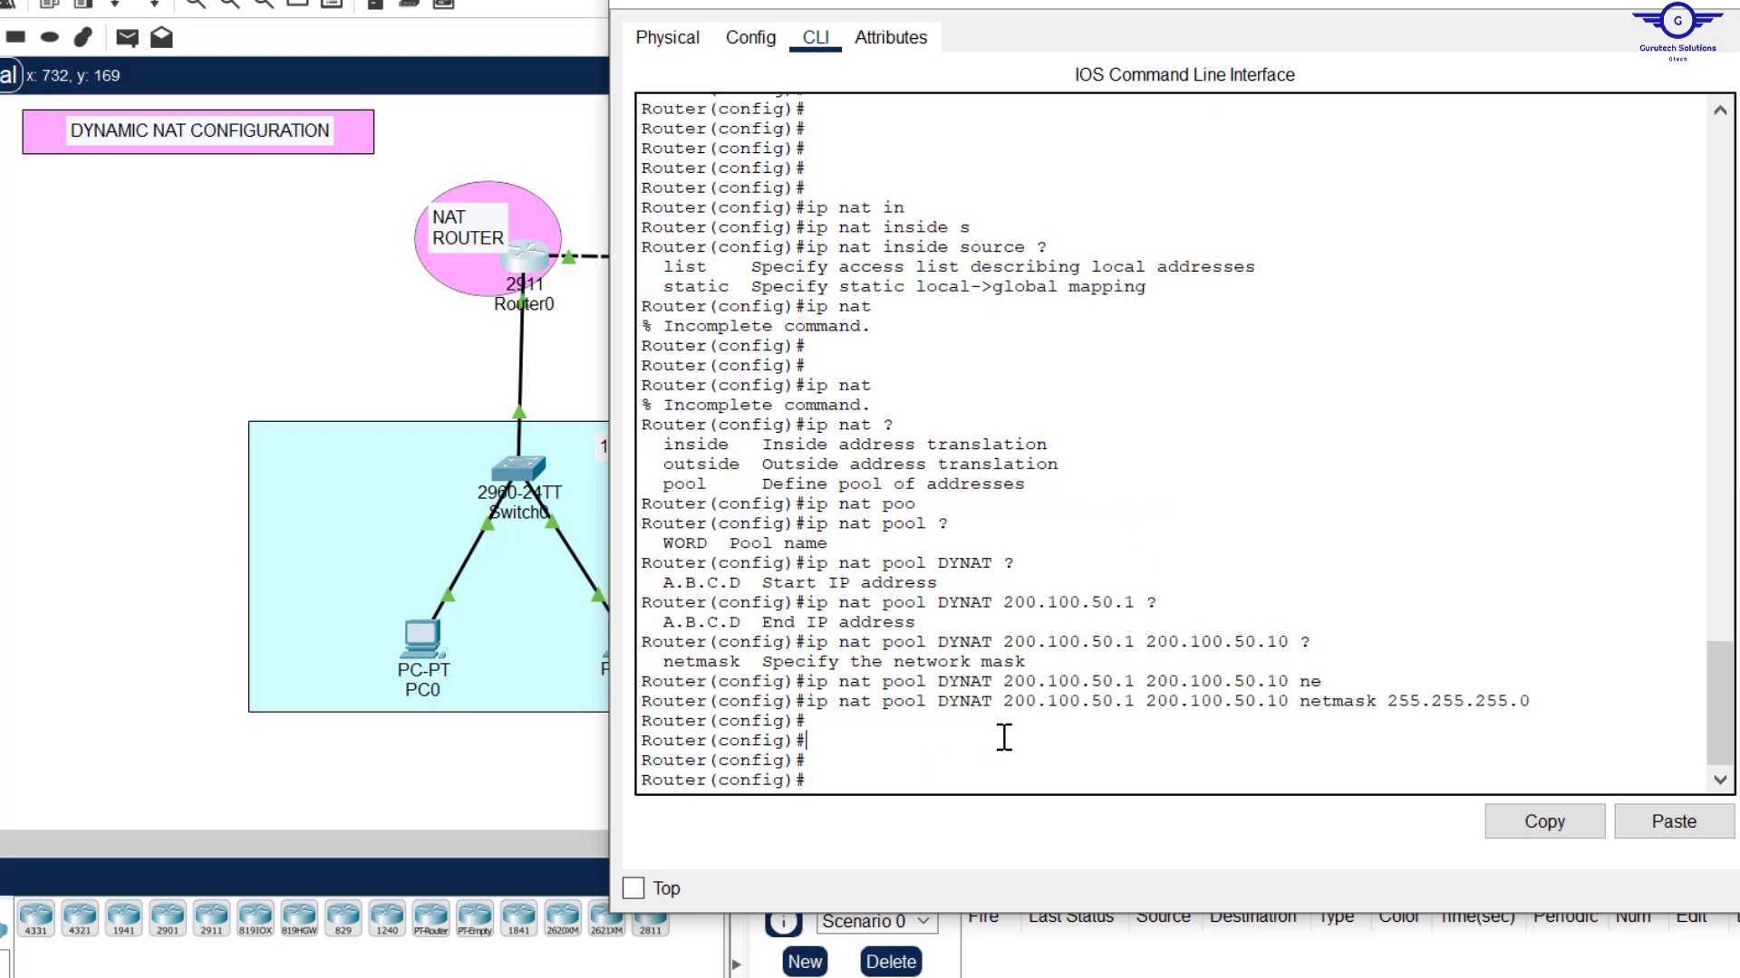
pyautogui.scroll(-1, 1004, 736)
# Step: Highlight 'Bind ACL to the NAT pool' in step 5 of the Notepad guide
pyautogui.hotkey('alt', 'Tab')
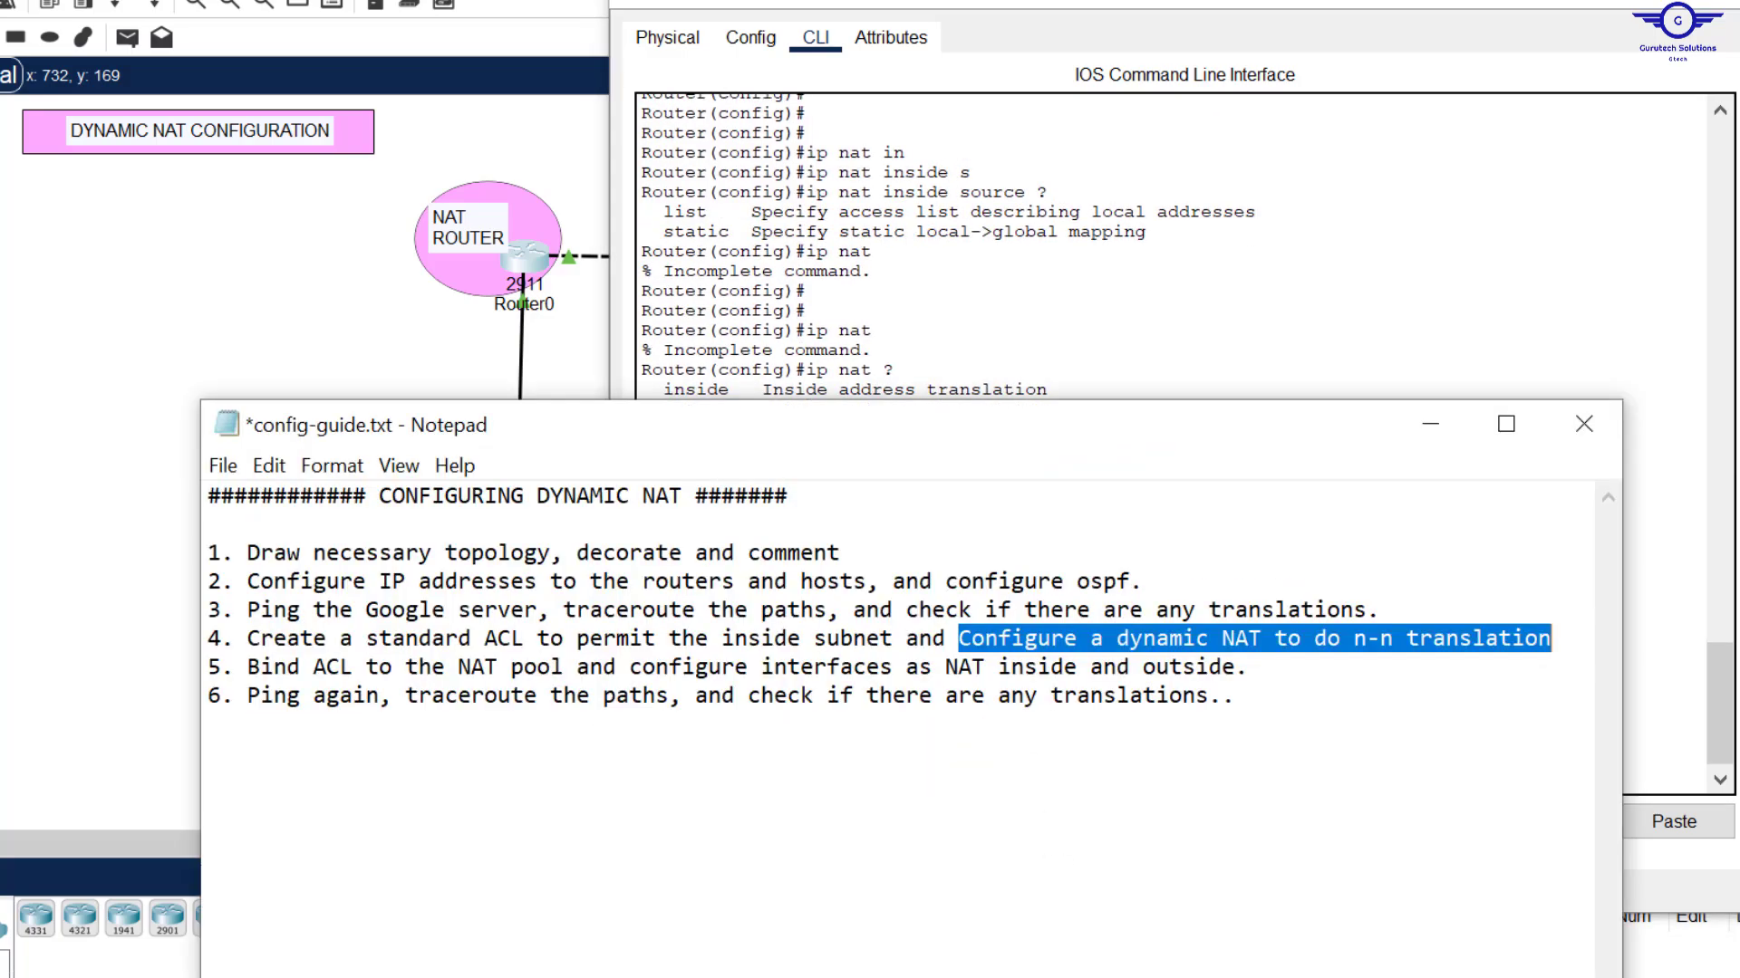
pyautogui.moveTo(1255, 672); pyautogui.dragTo(1236, 672)
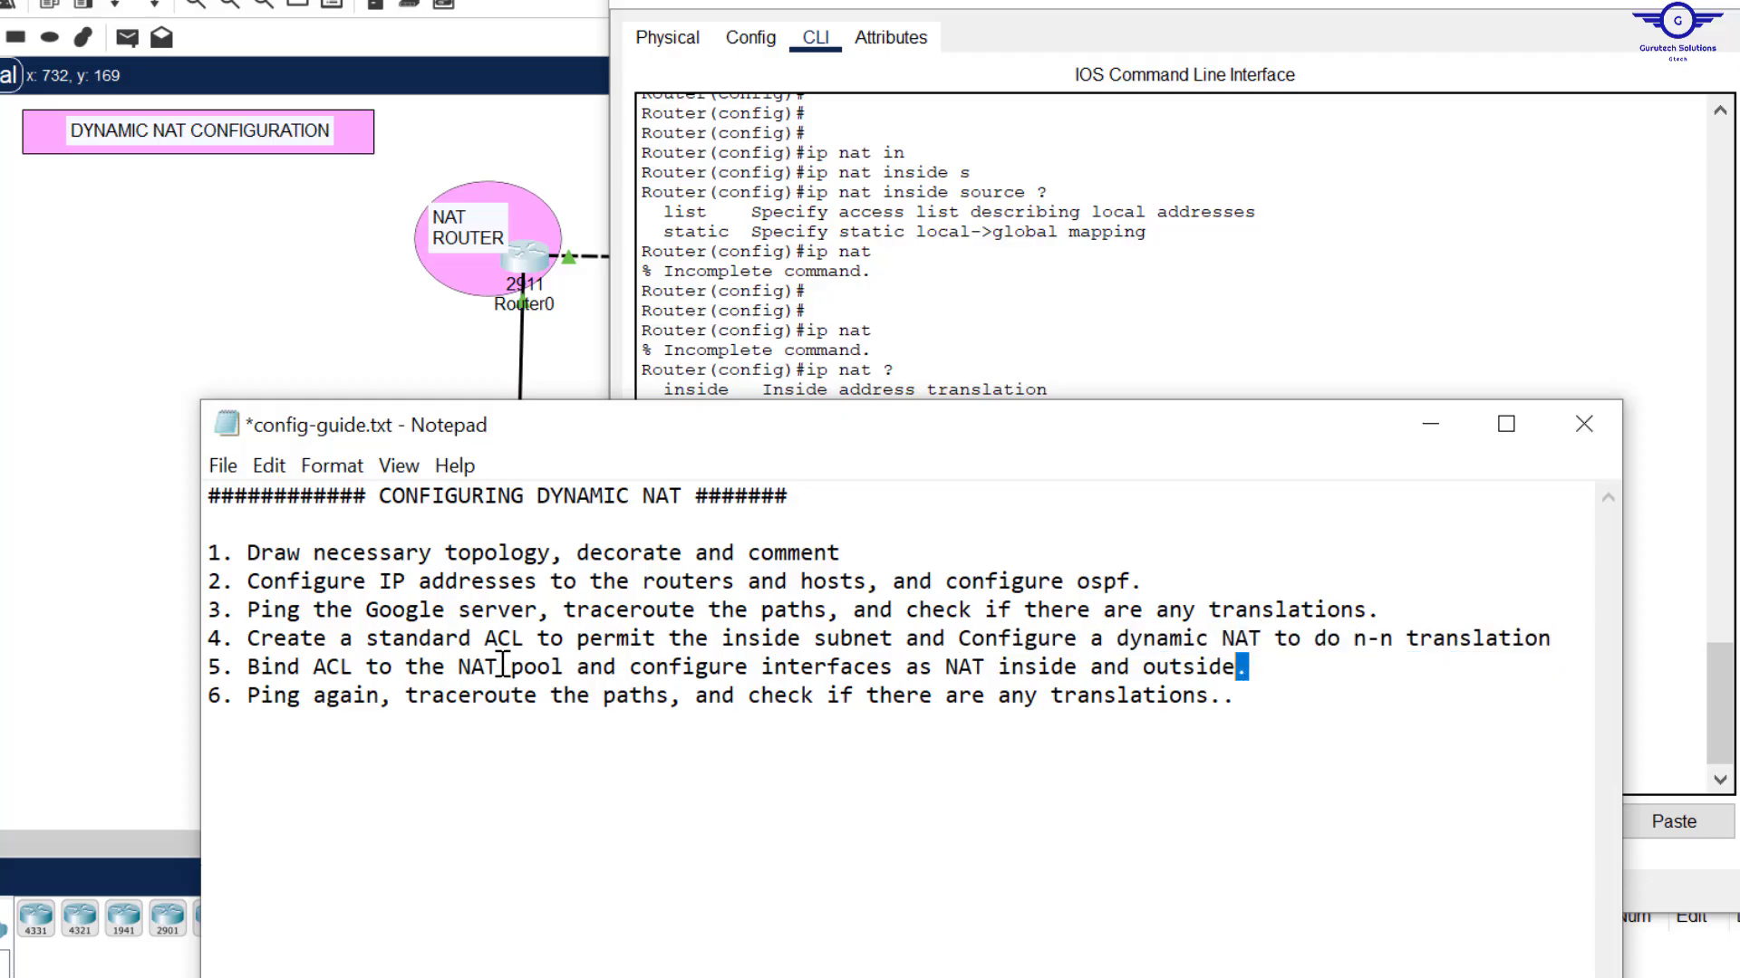
pyautogui.moveTo(247, 668); pyautogui.dragTo(595, 670)
pyautogui.moveTo(662, 667); pyautogui.dragTo(573, 668)
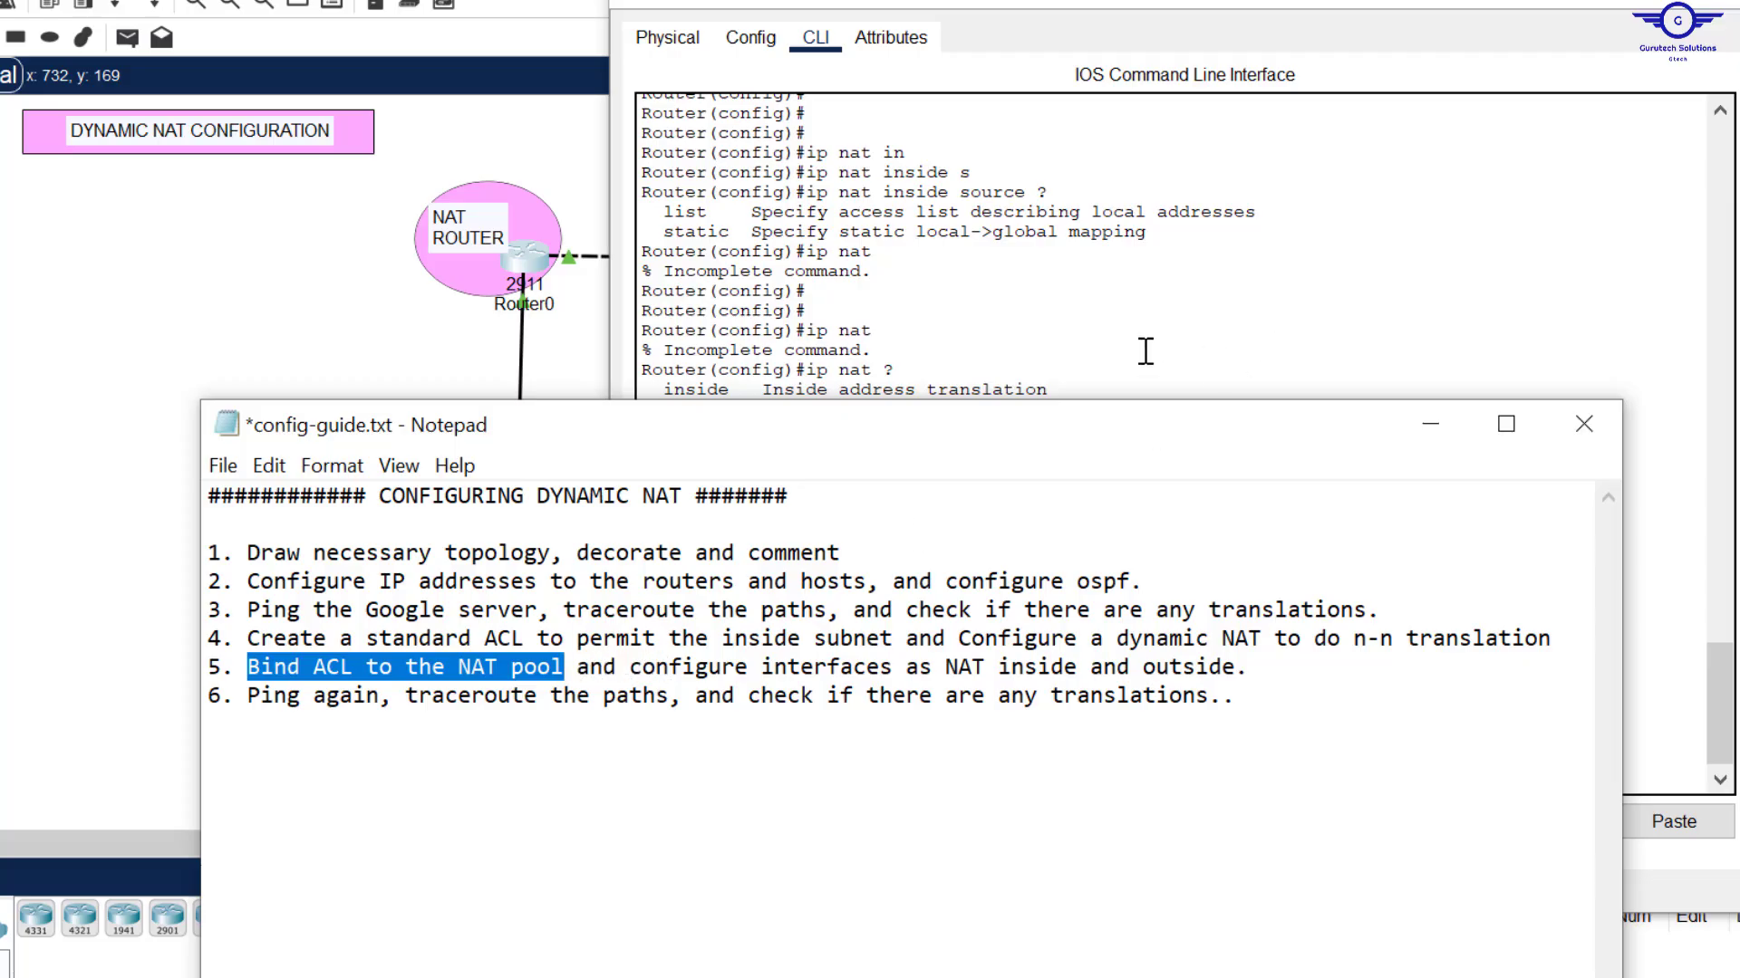
# Step: Start the 'ip nat inside' command on a fresh Router0 prompt using Tab completion
pyautogui.click(1102, 354)
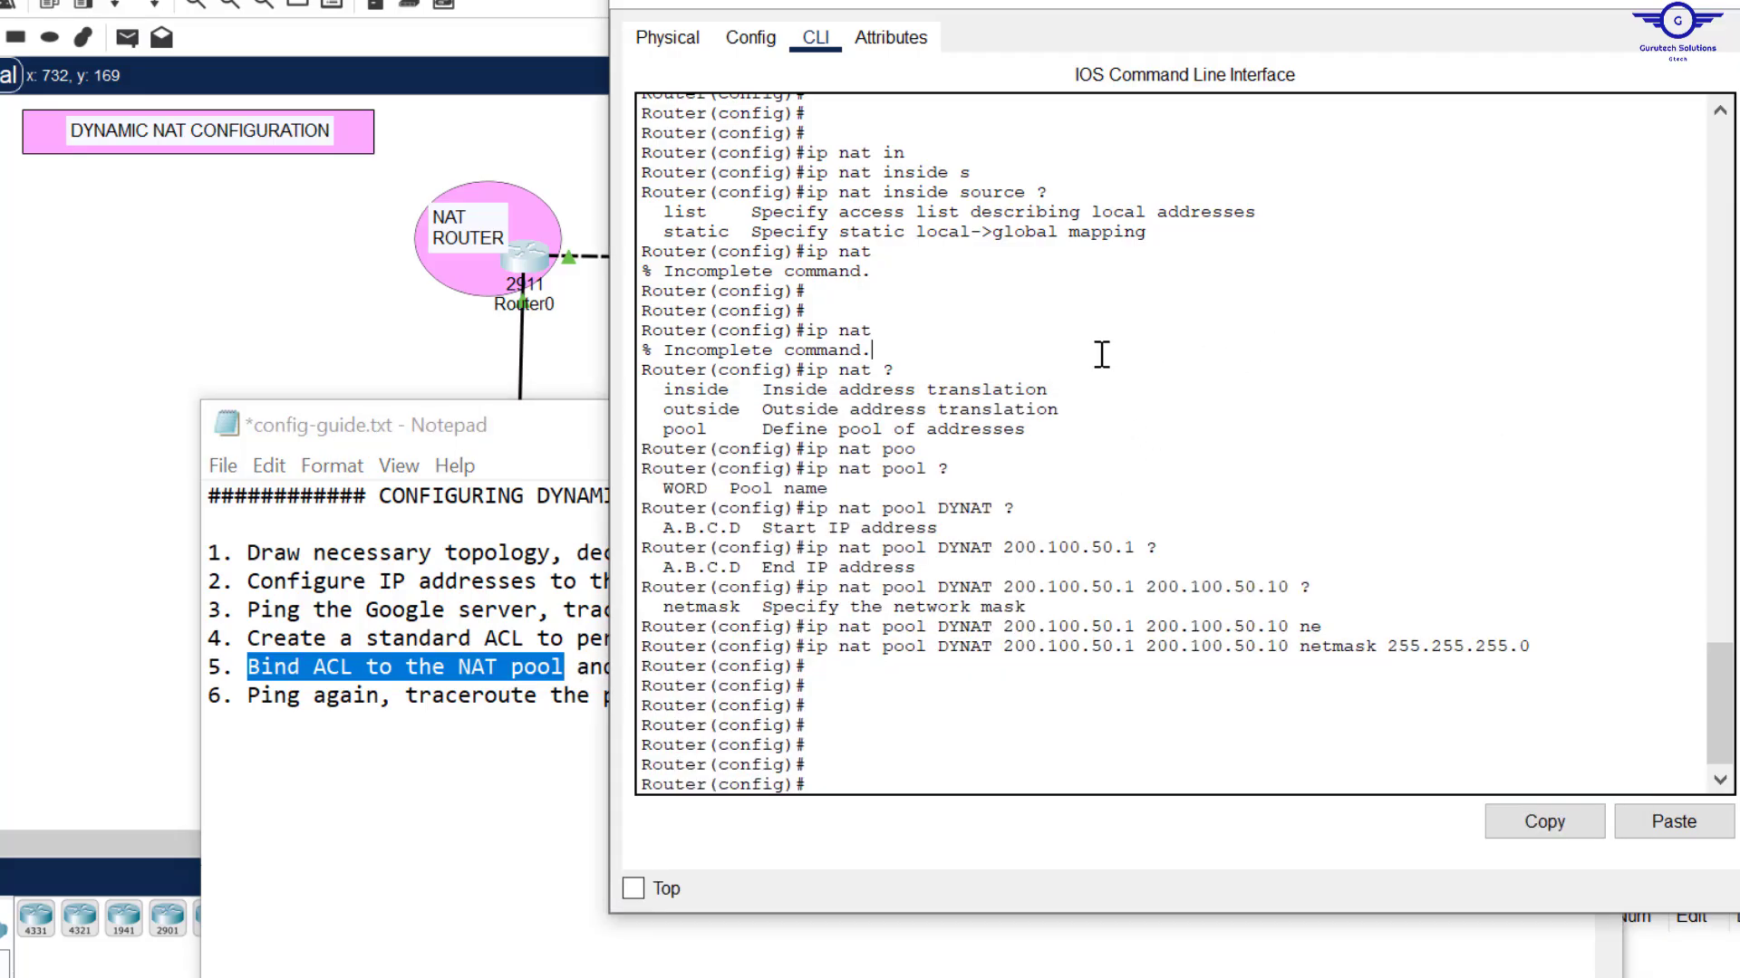
pyautogui.press('Return')
pyautogui.press('Return')
pyautogui.press('Return')
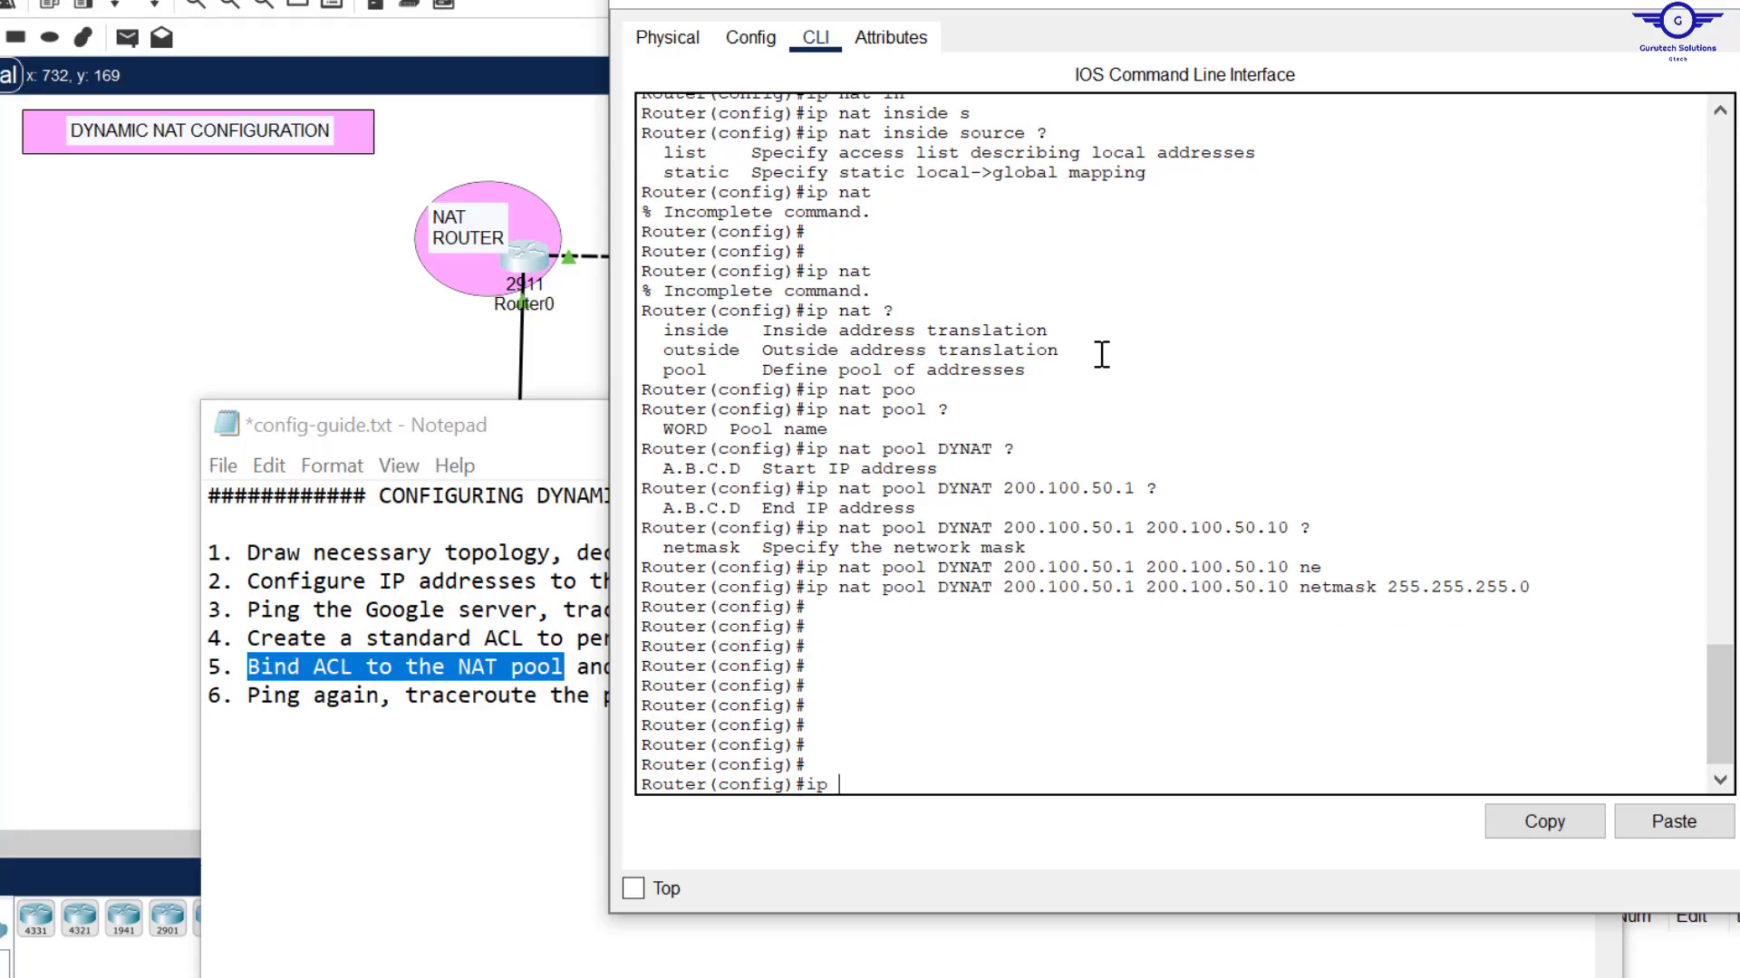
pyautogui.write('ip nat')
pyautogui.press('Tab')
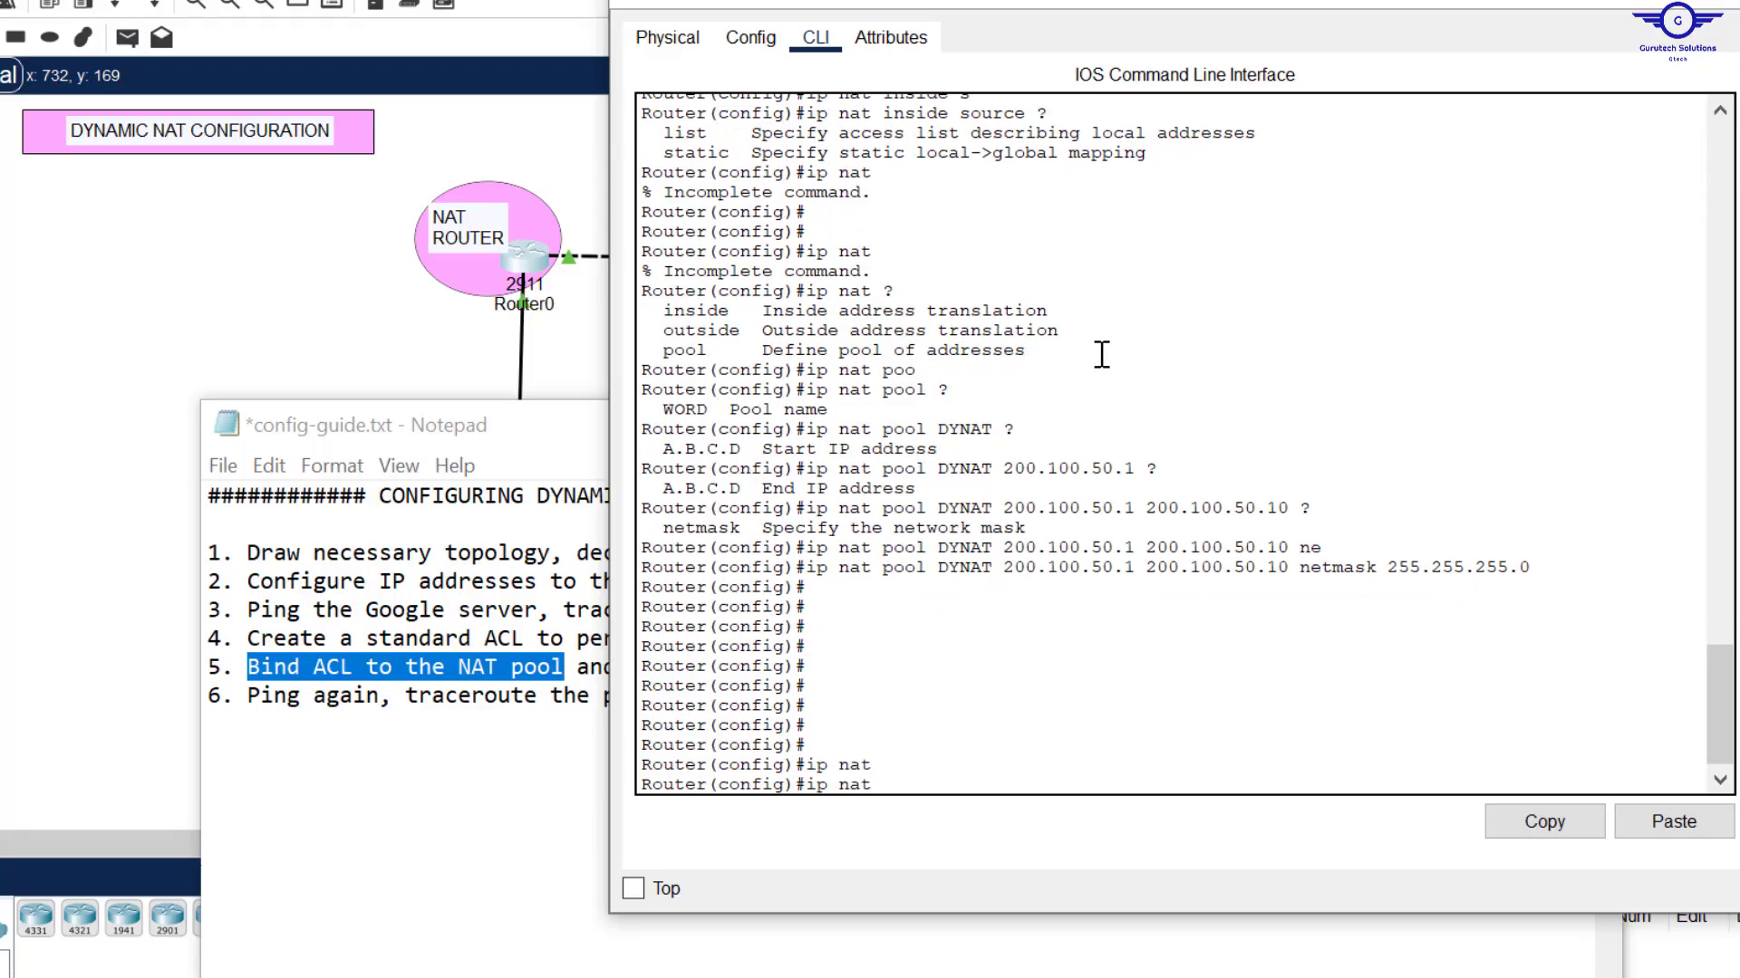
pyautogui.write('in')
pyautogui.press('capslock')
pyautogui.press('Tab')
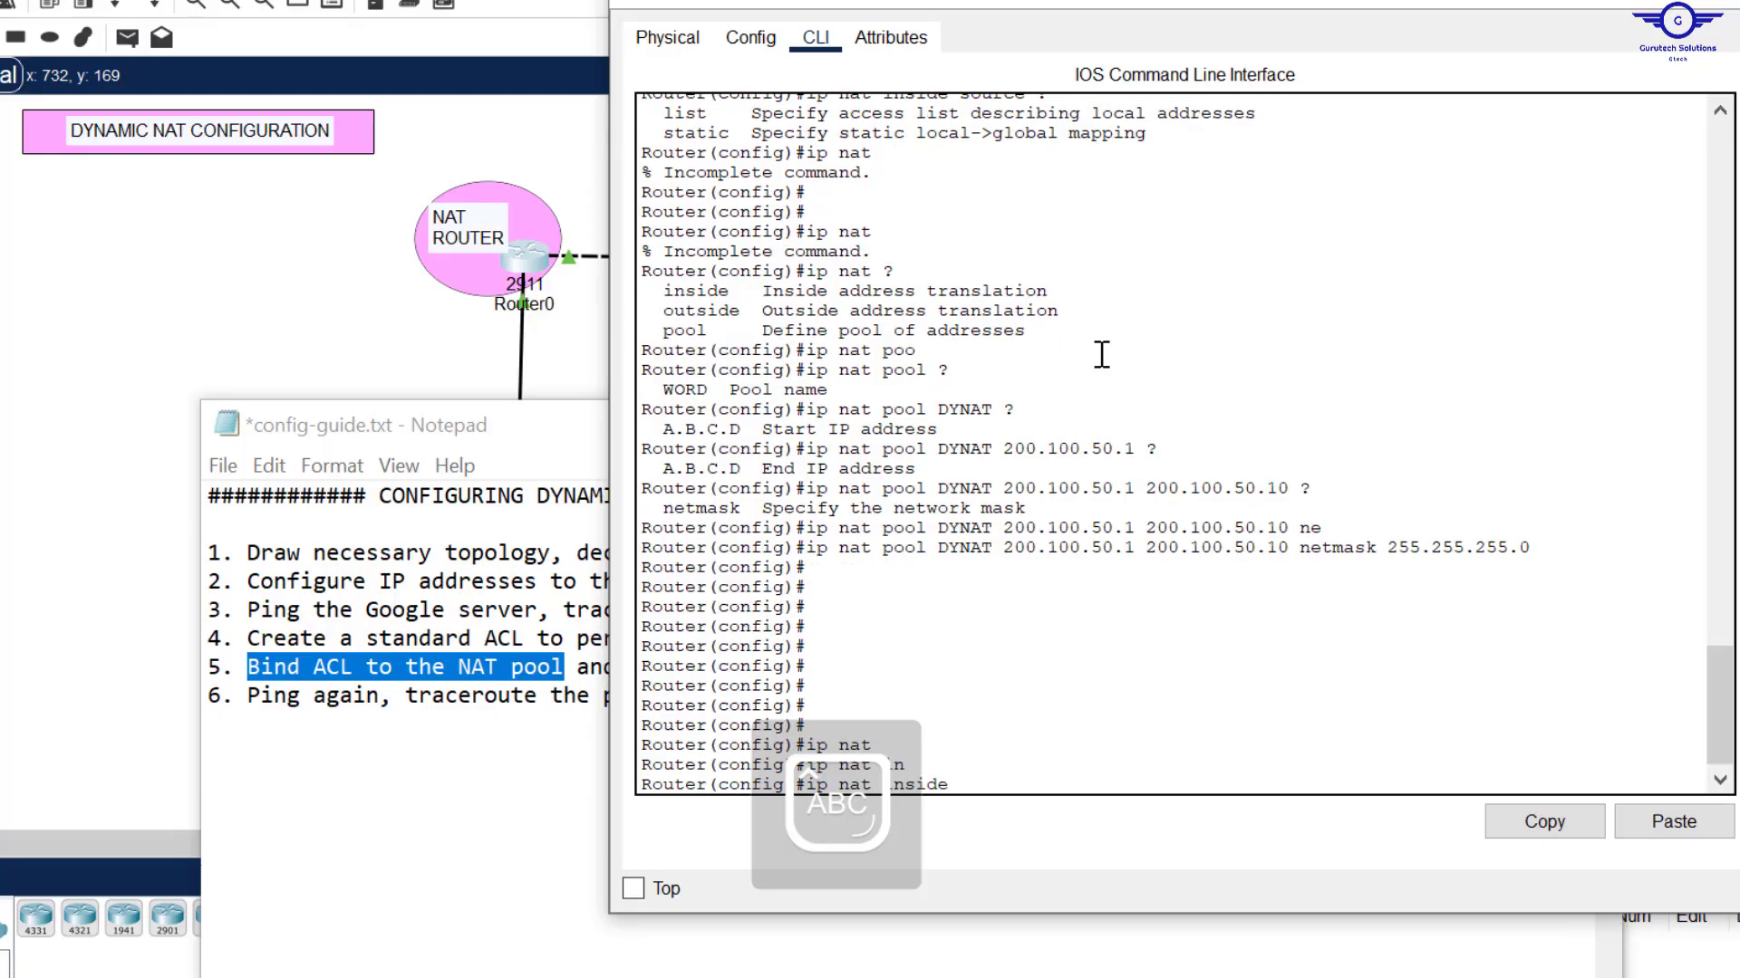
pyautogui.press('capslock')
pyautogui.write('?l')
pyautogui.press('Tab')
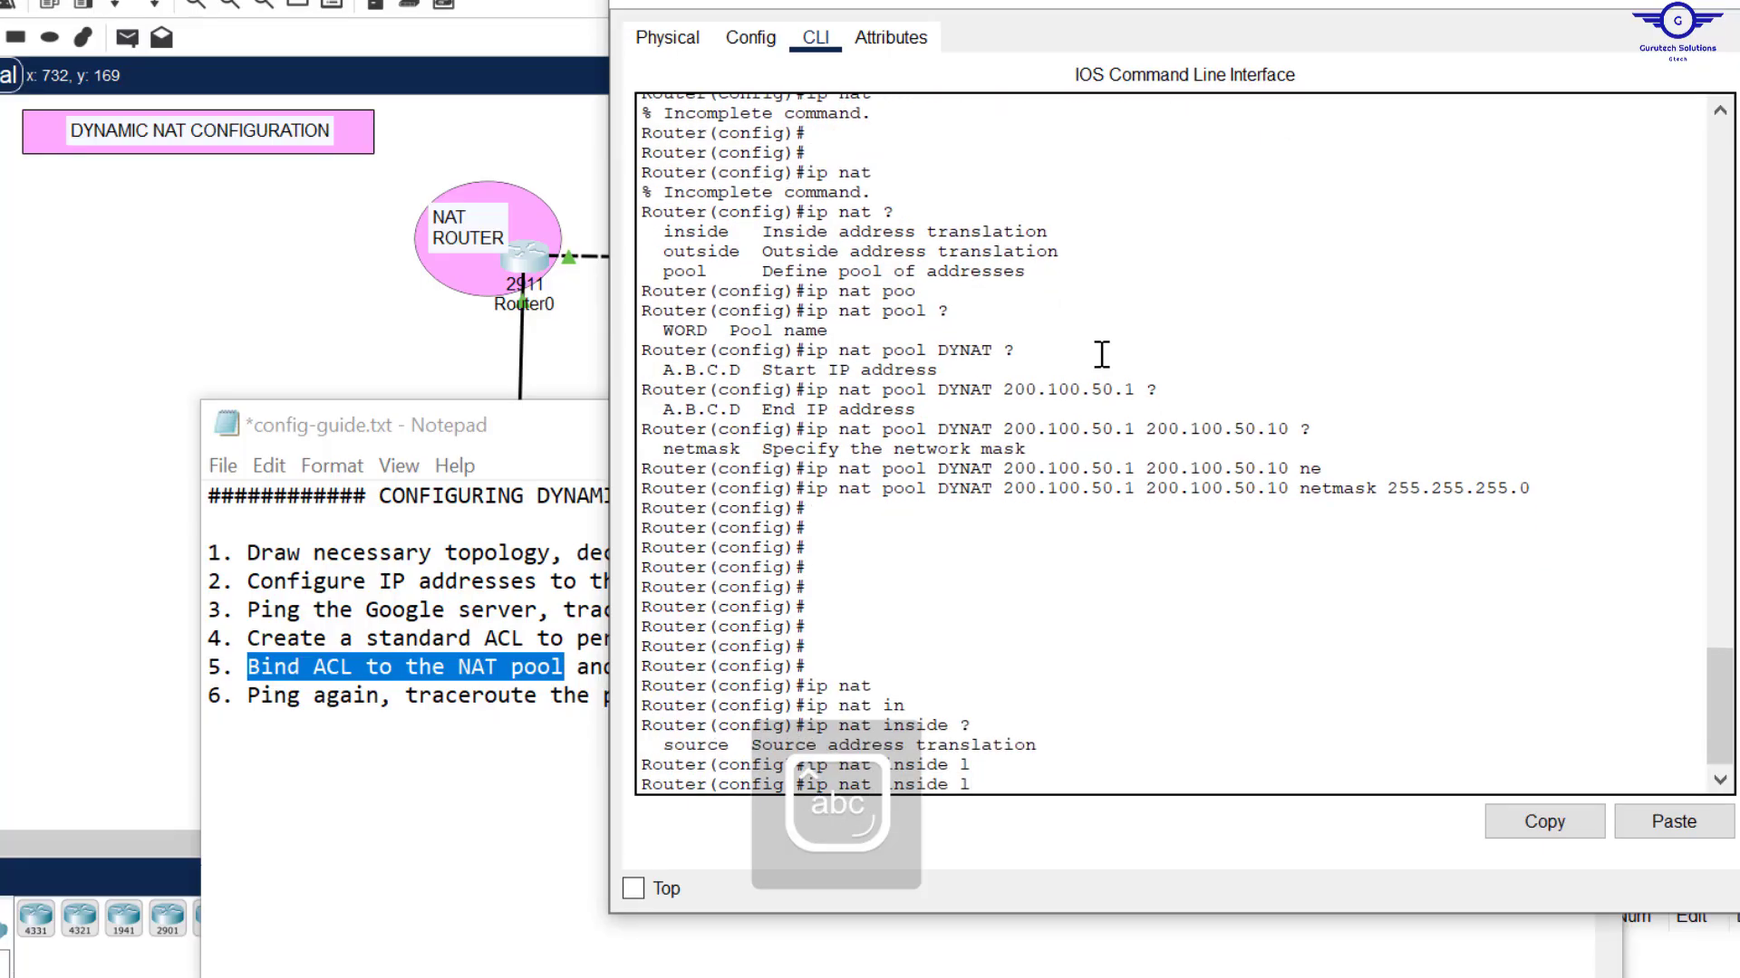
pyautogui.write('i')
pyautogui.press('Tab')
# Step: Erase the mistyped keywords and rebuild 'ip nat inside source list'
pyautogui.press('BackSpace')
pyautogui.press('BackSpace')
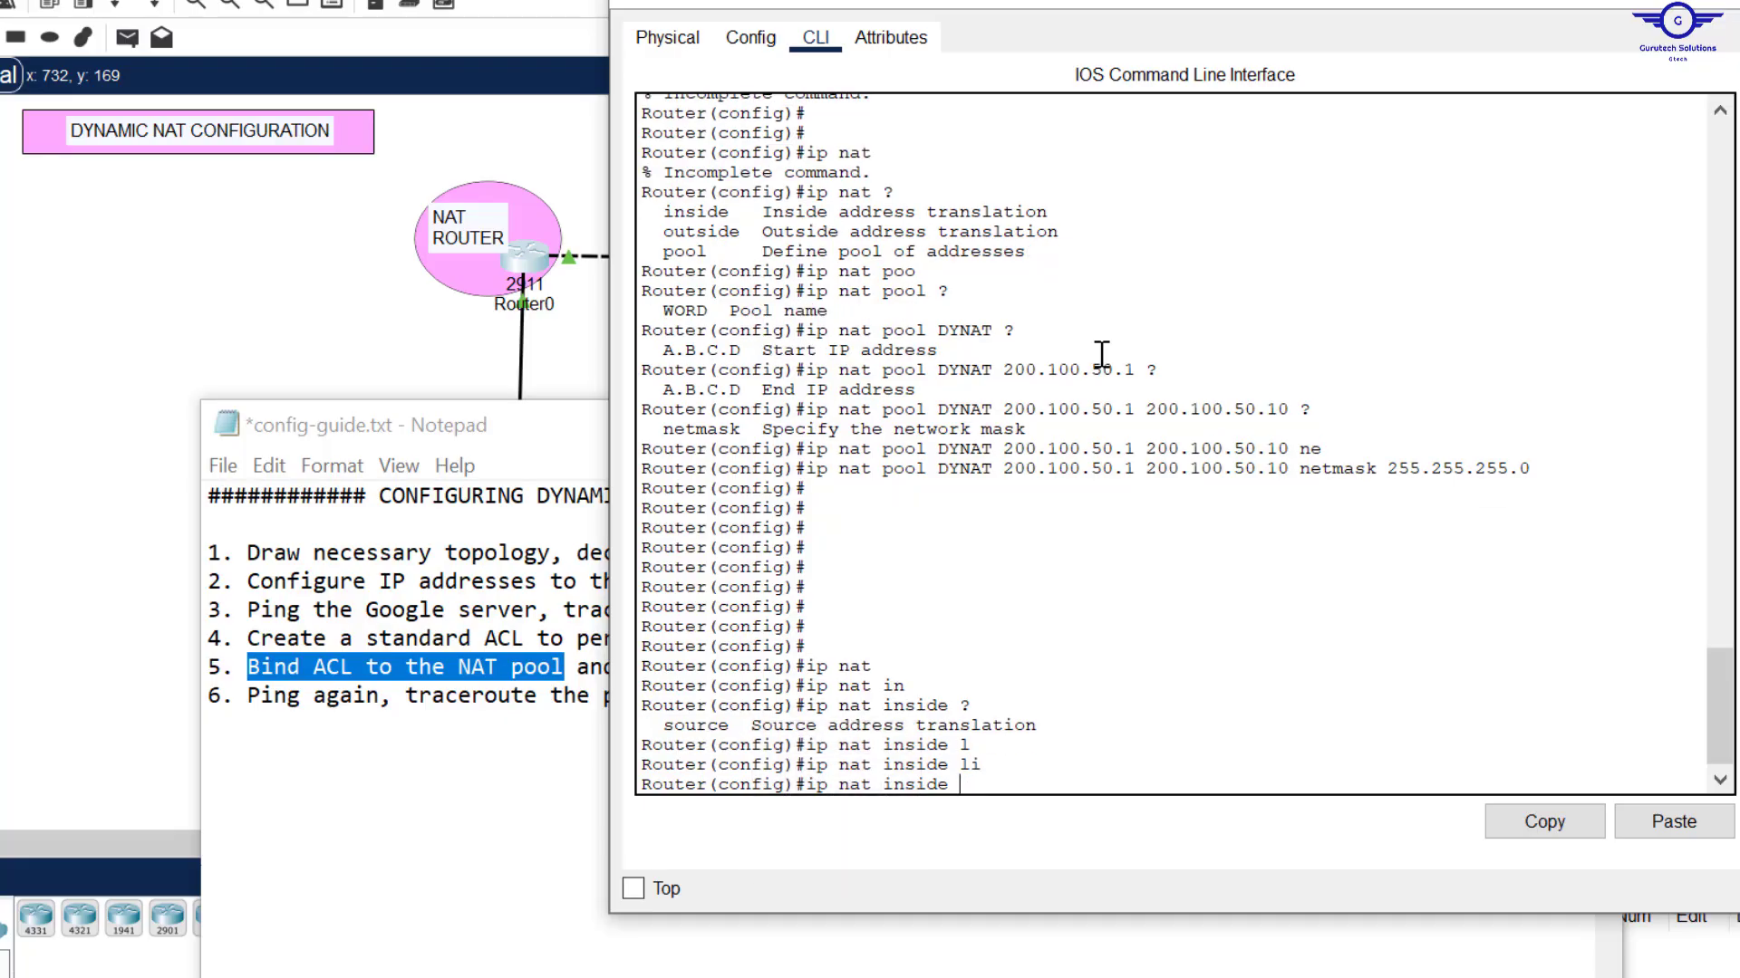
pyautogui.press('BackSpace')
pyautogui.press('BackSpace')
pyautogui.press('BackSpace')
pyautogui.press('BackSpace')
pyautogui.press('BackSpace')
pyautogui.press('BackSpace')
pyautogui.write('in')
pyautogui.press('Tab')
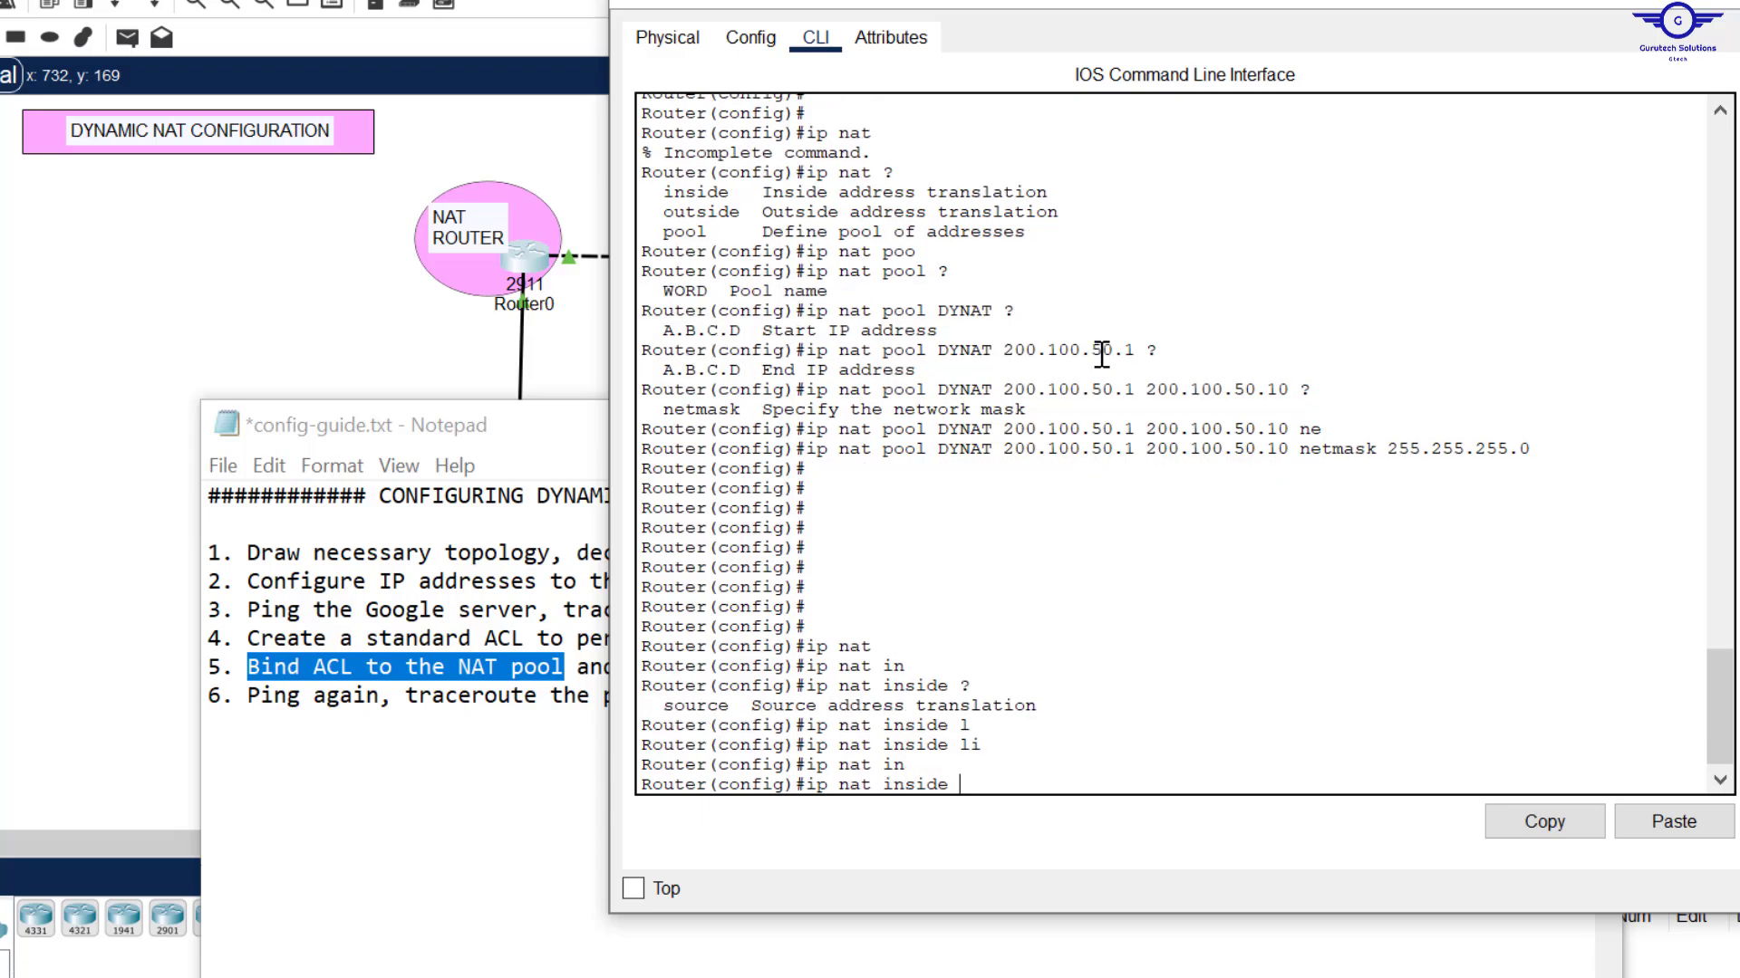
pyautogui.write('s')
pyautogui.press('Tab')
pyautogui.write('?')
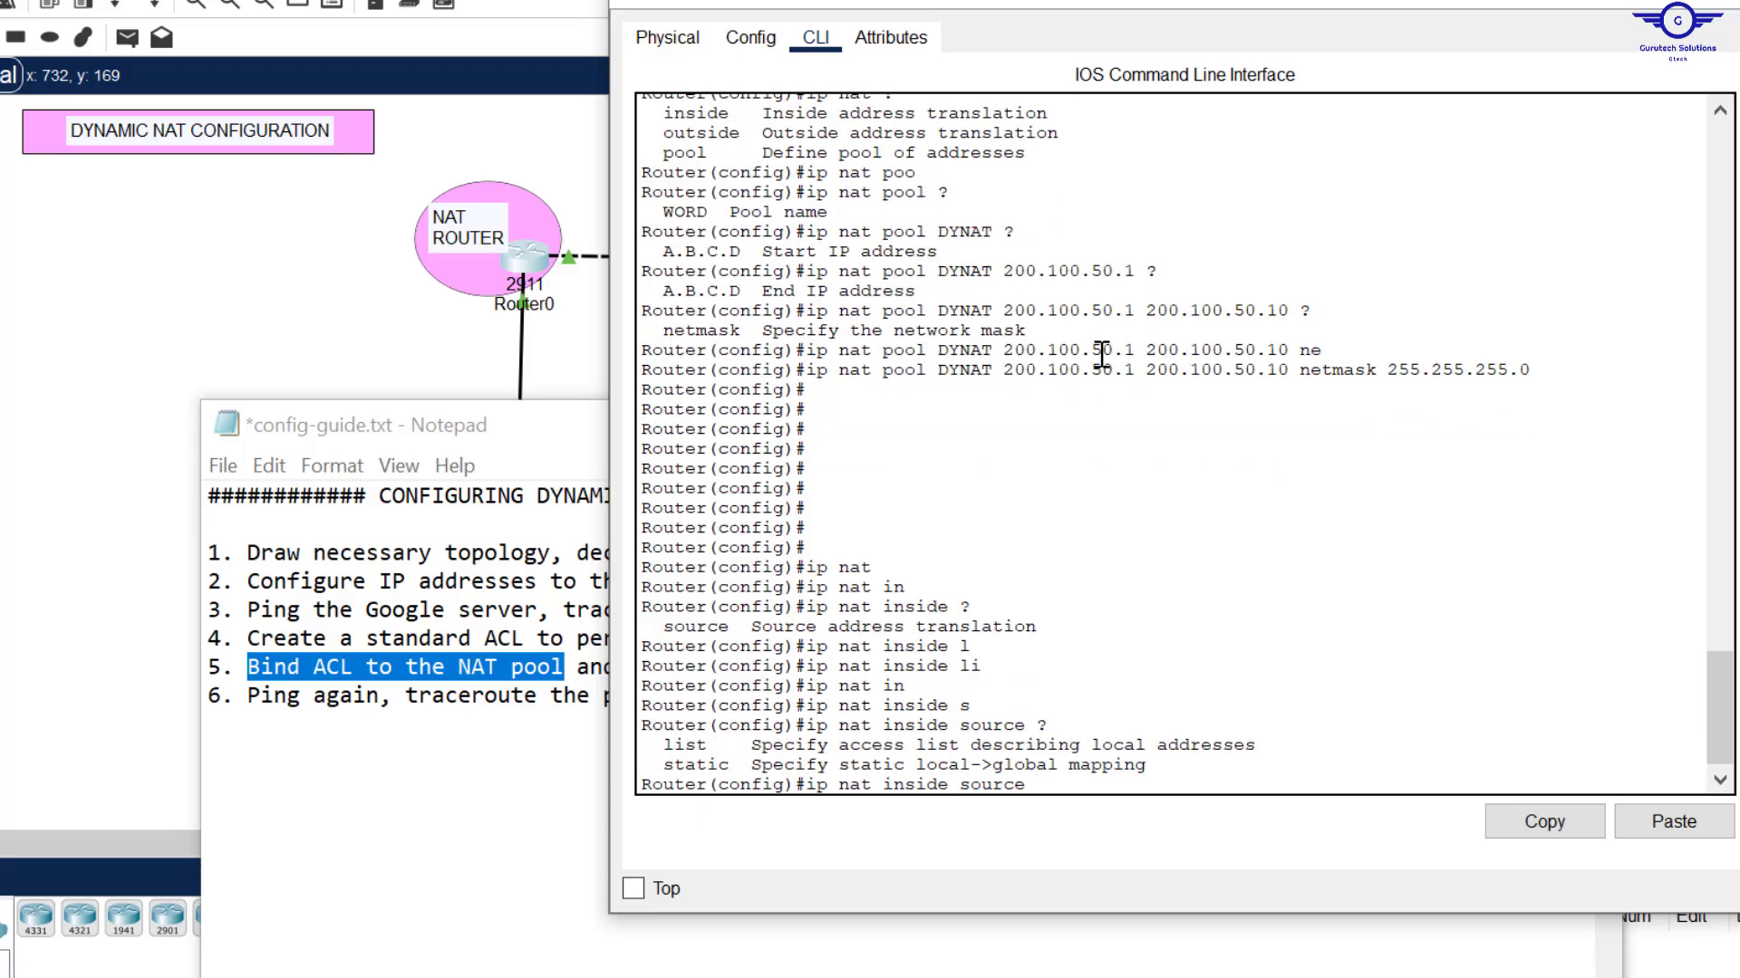
pyautogui.write('l')
pyautogui.press('Tab')
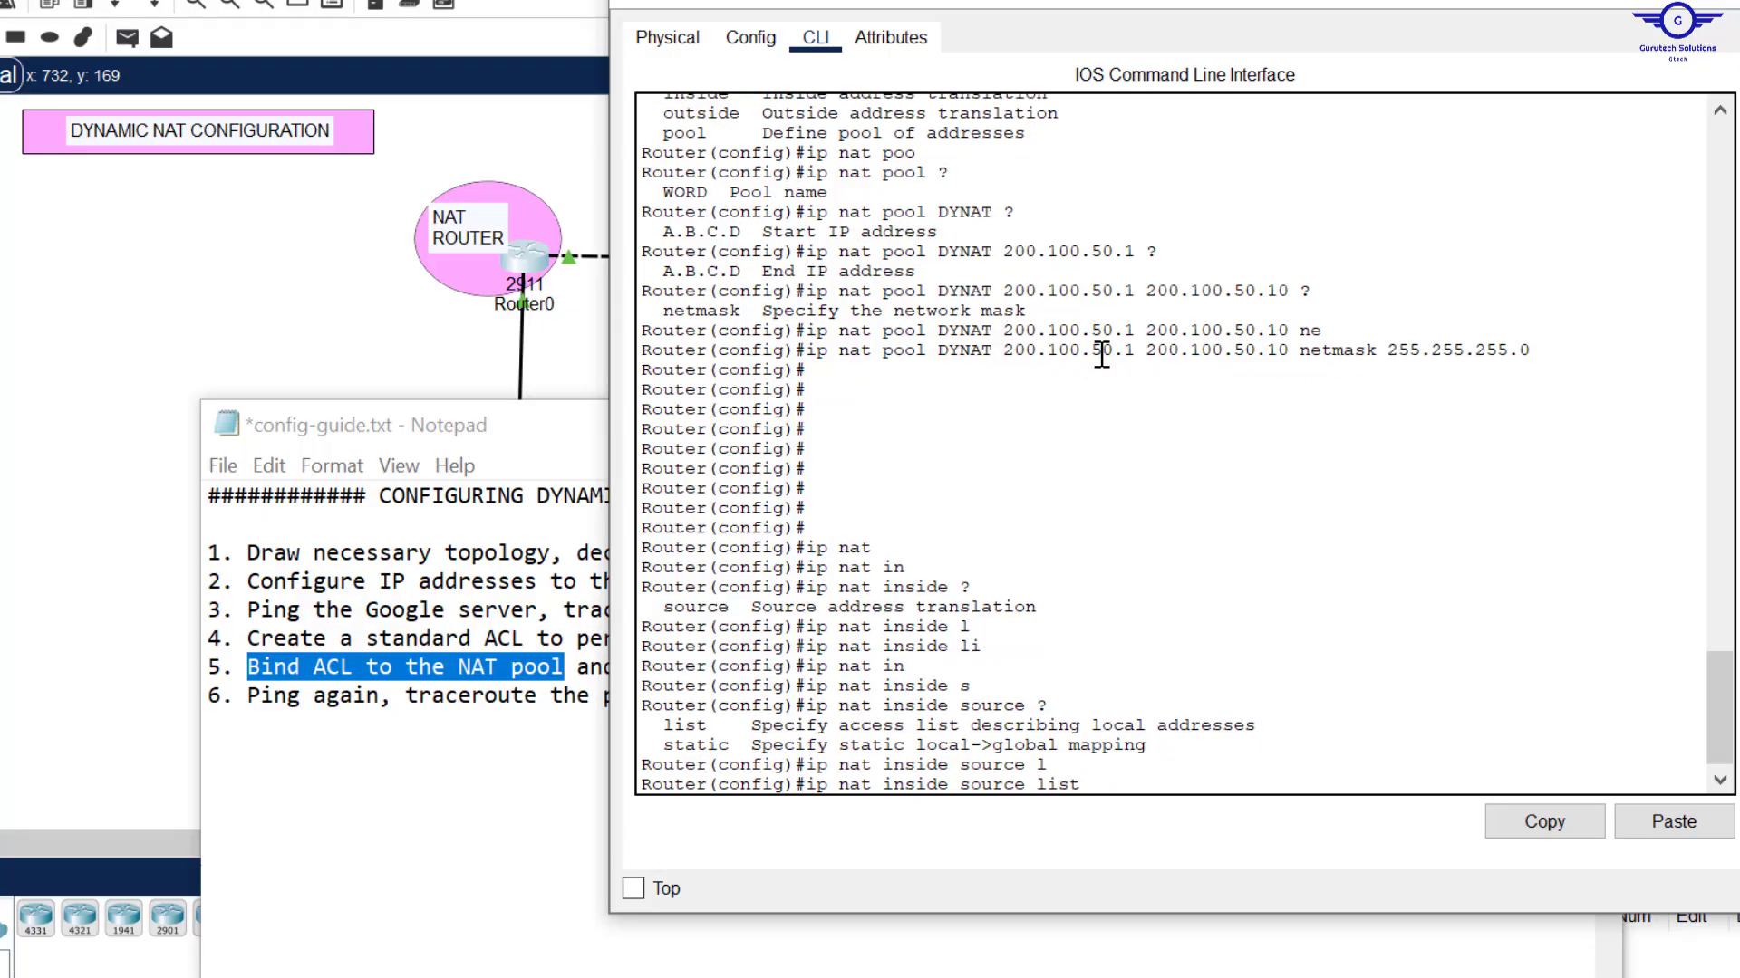
# Step: Complete the binding with access list 15 and pool DYNAT, pasting the pool name, and submit
pyautogui.scroll(10, 1075, 299)
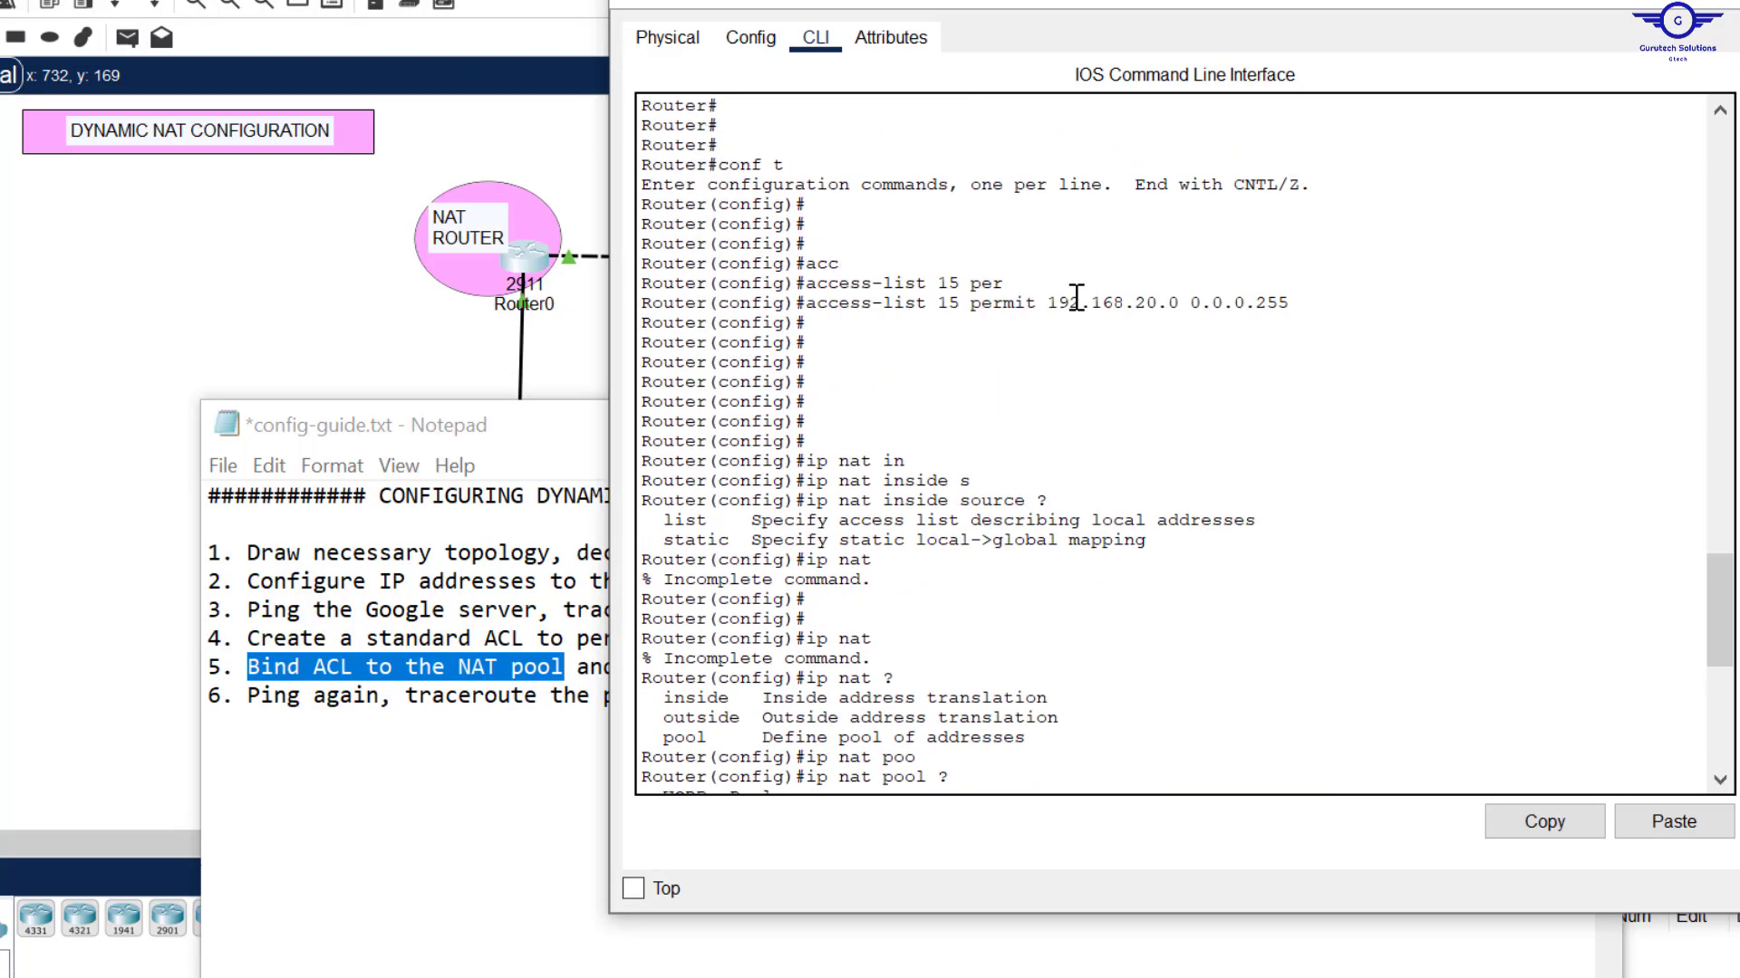
pyautogui.moveTo(948, 301); pyautogui.dragTo(934, 301)
pyautogui.scroll(-10, 1126, 594)
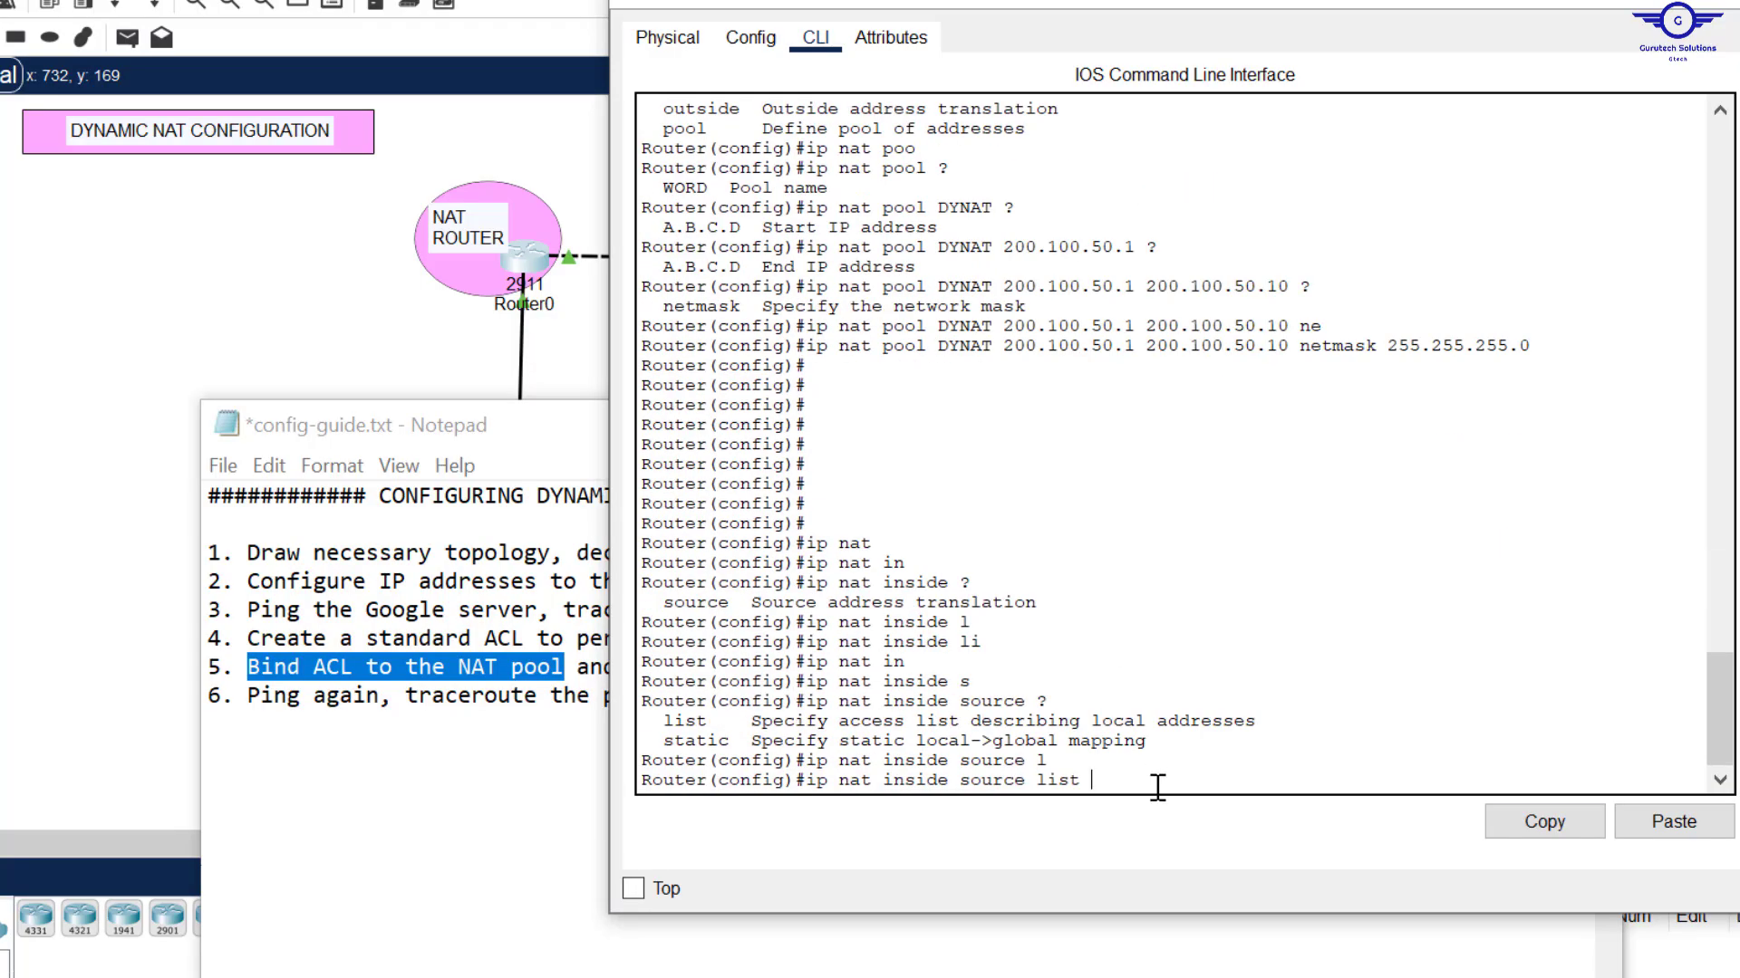
pyautogui.write('?')
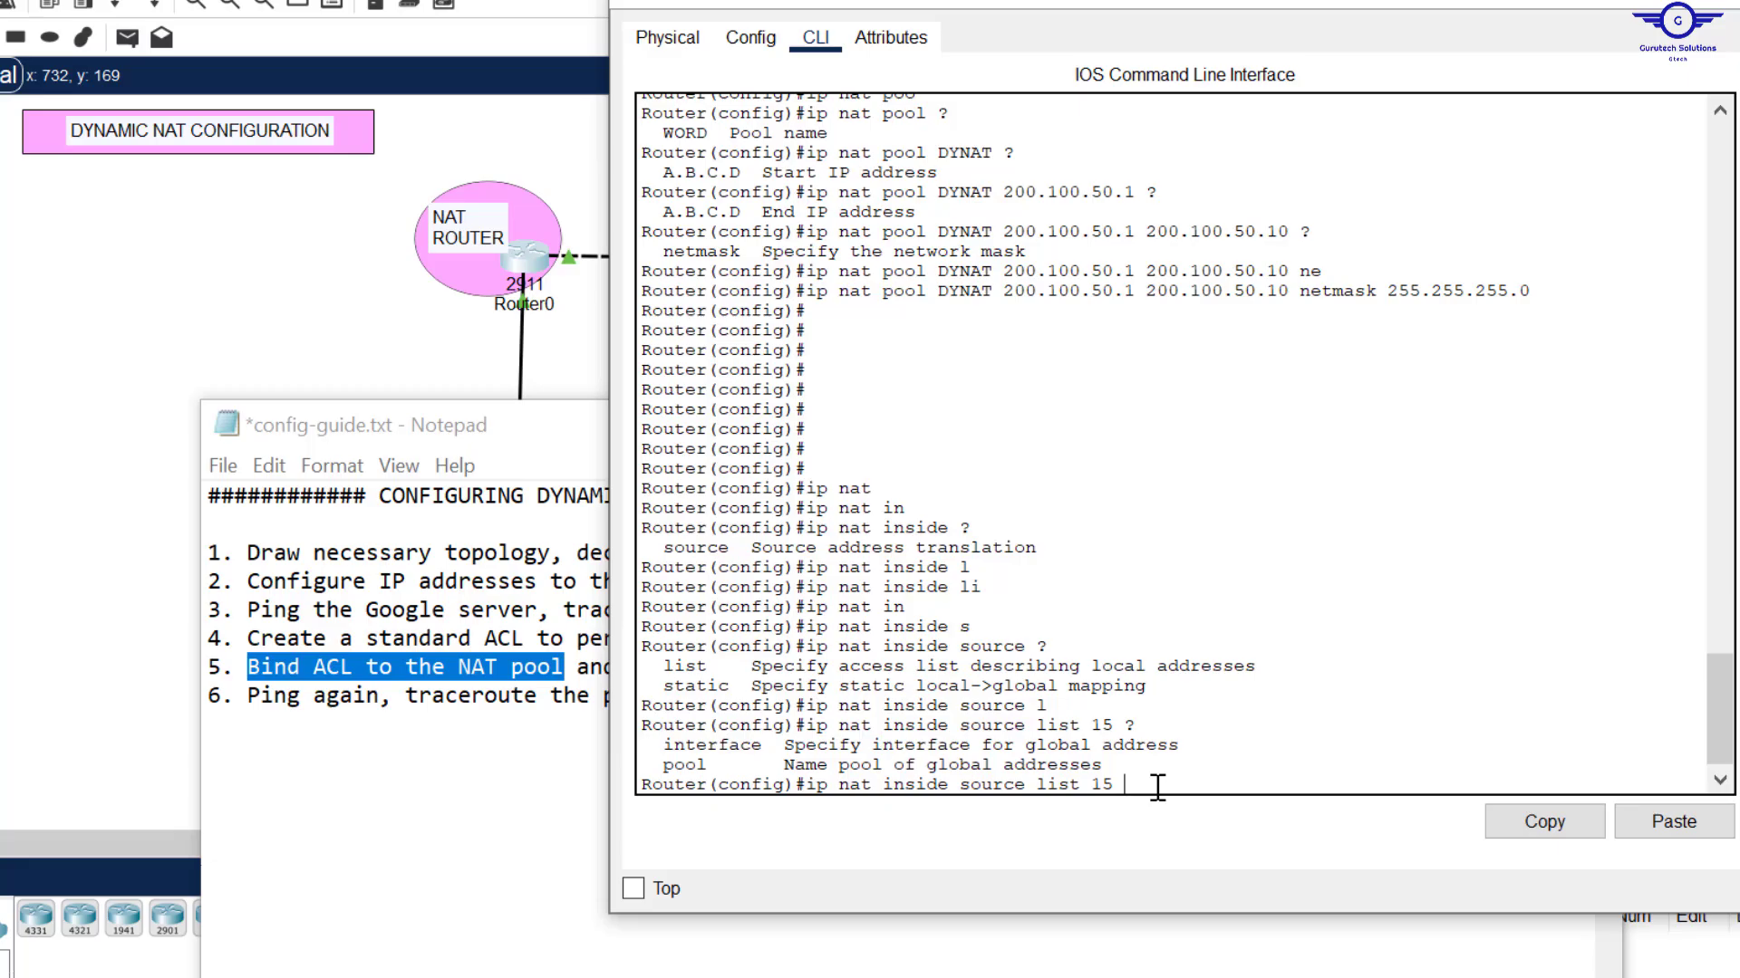
pyautogui.write('p')
pyautogui.press('Tab')
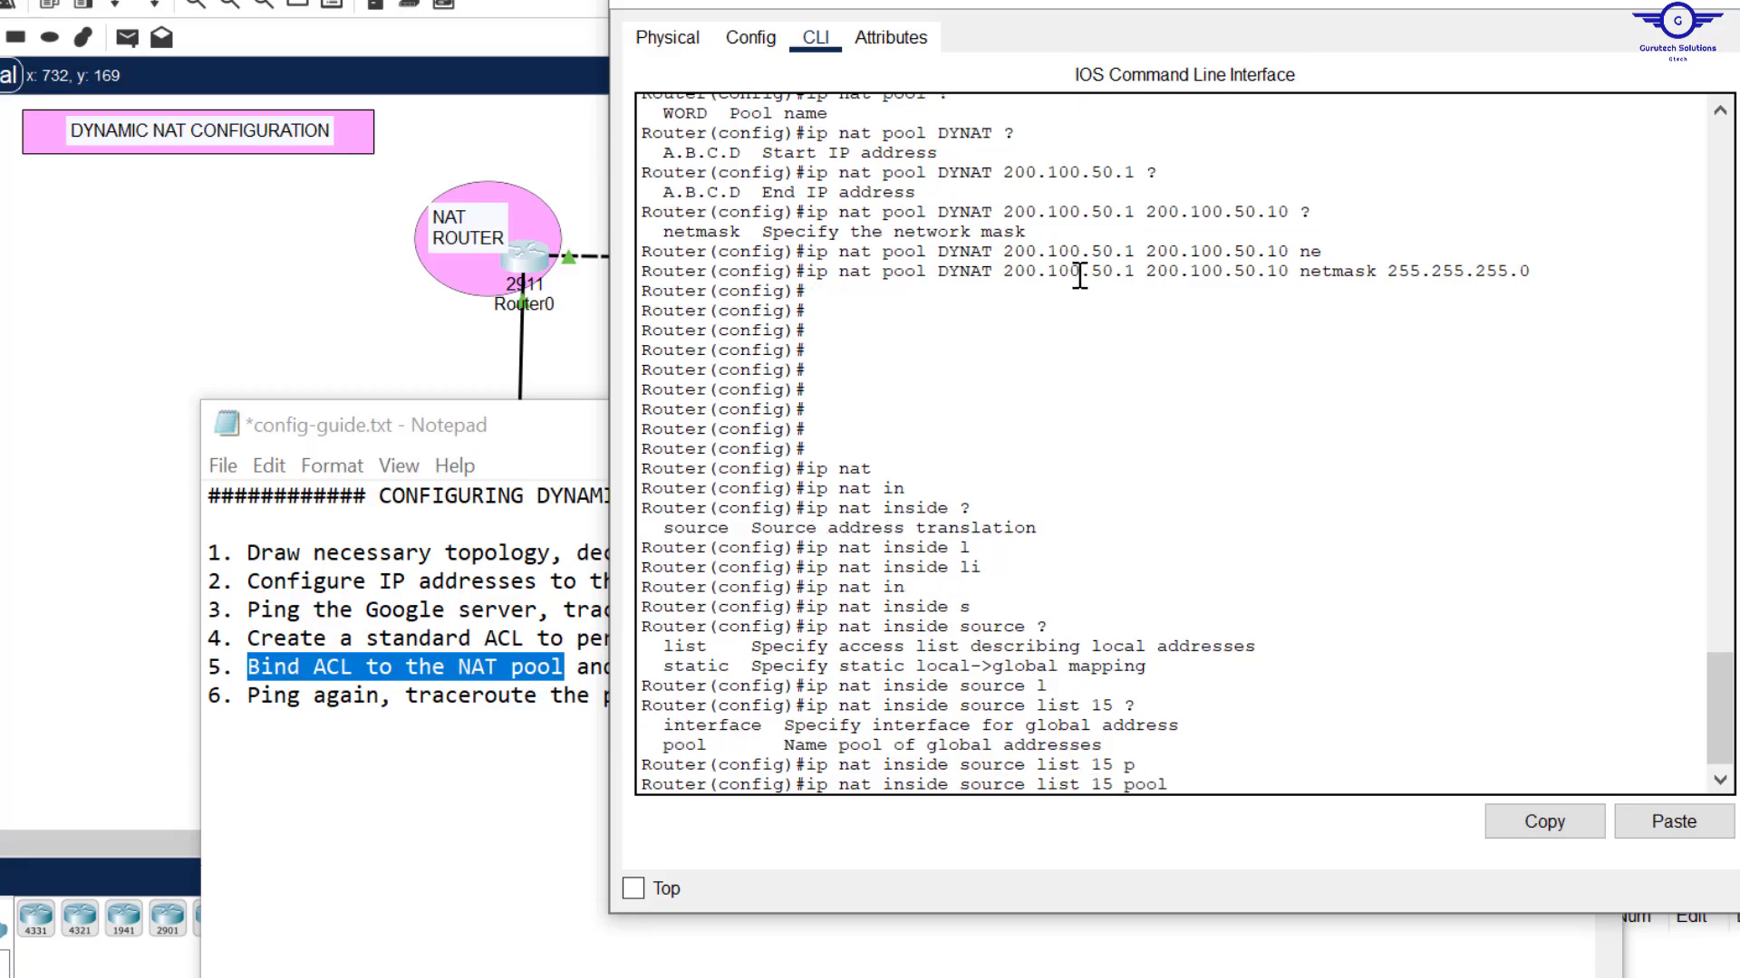
pyautogui.moveTo(994, 271); pyautogui.dragTo(938, 270)
pyautogui.click(1547, 824)
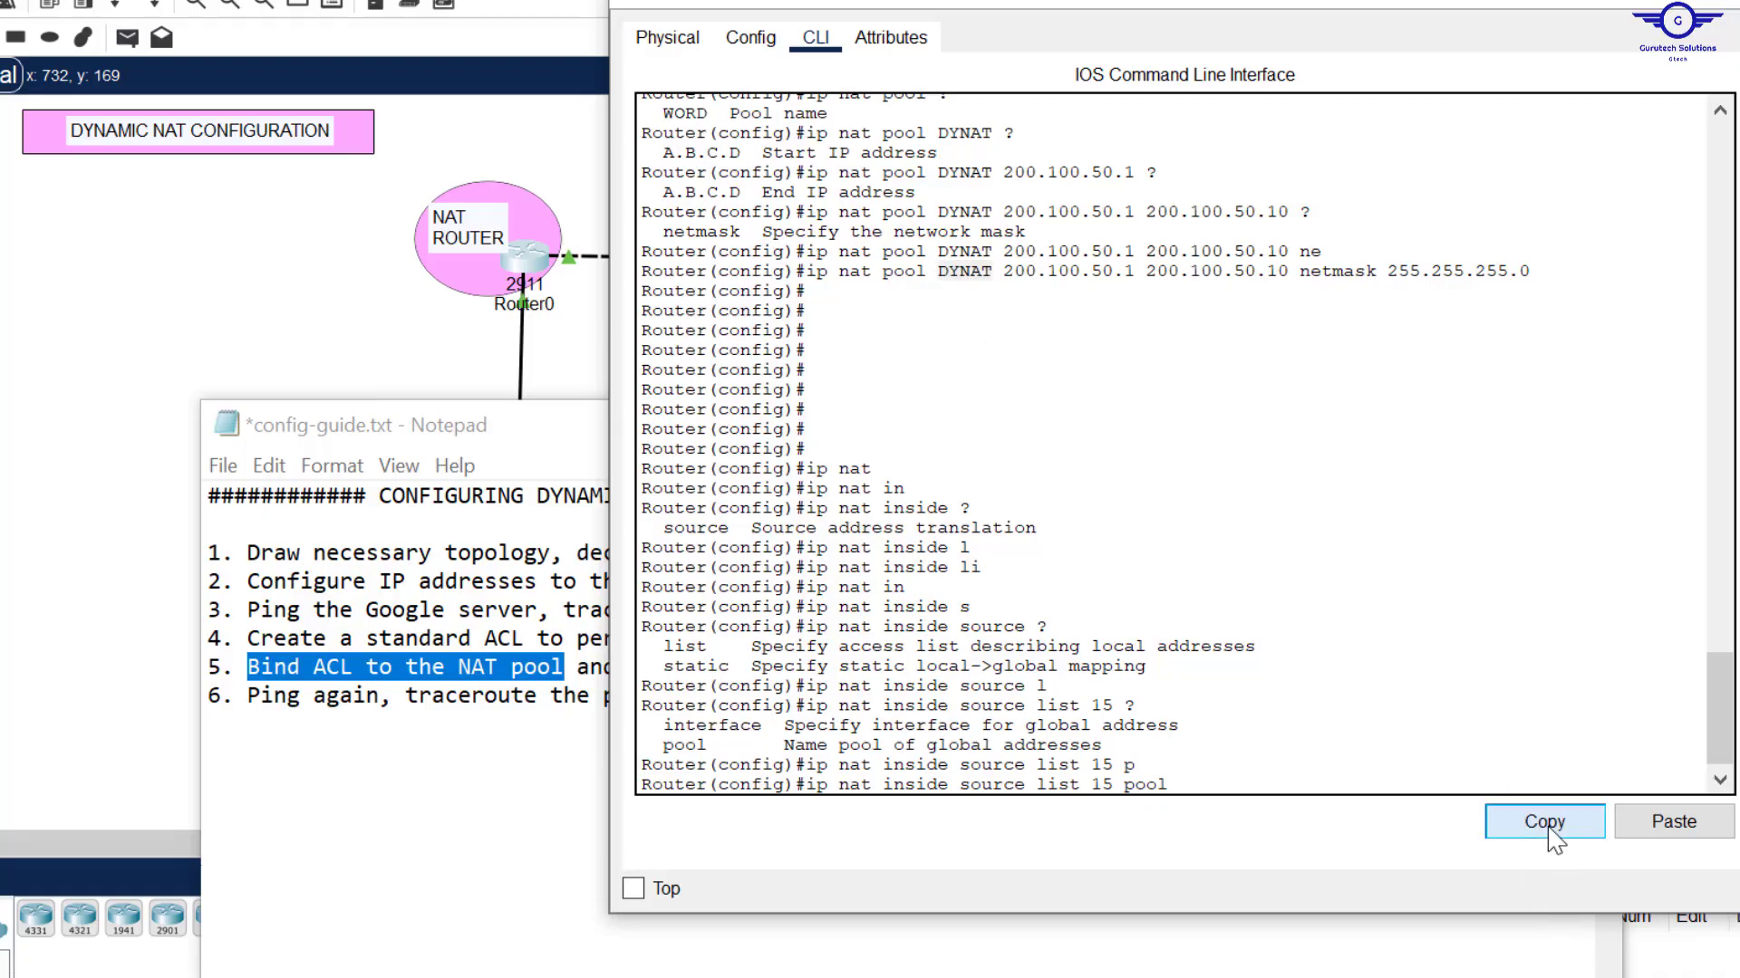
pyautogui.click(1677, 824)
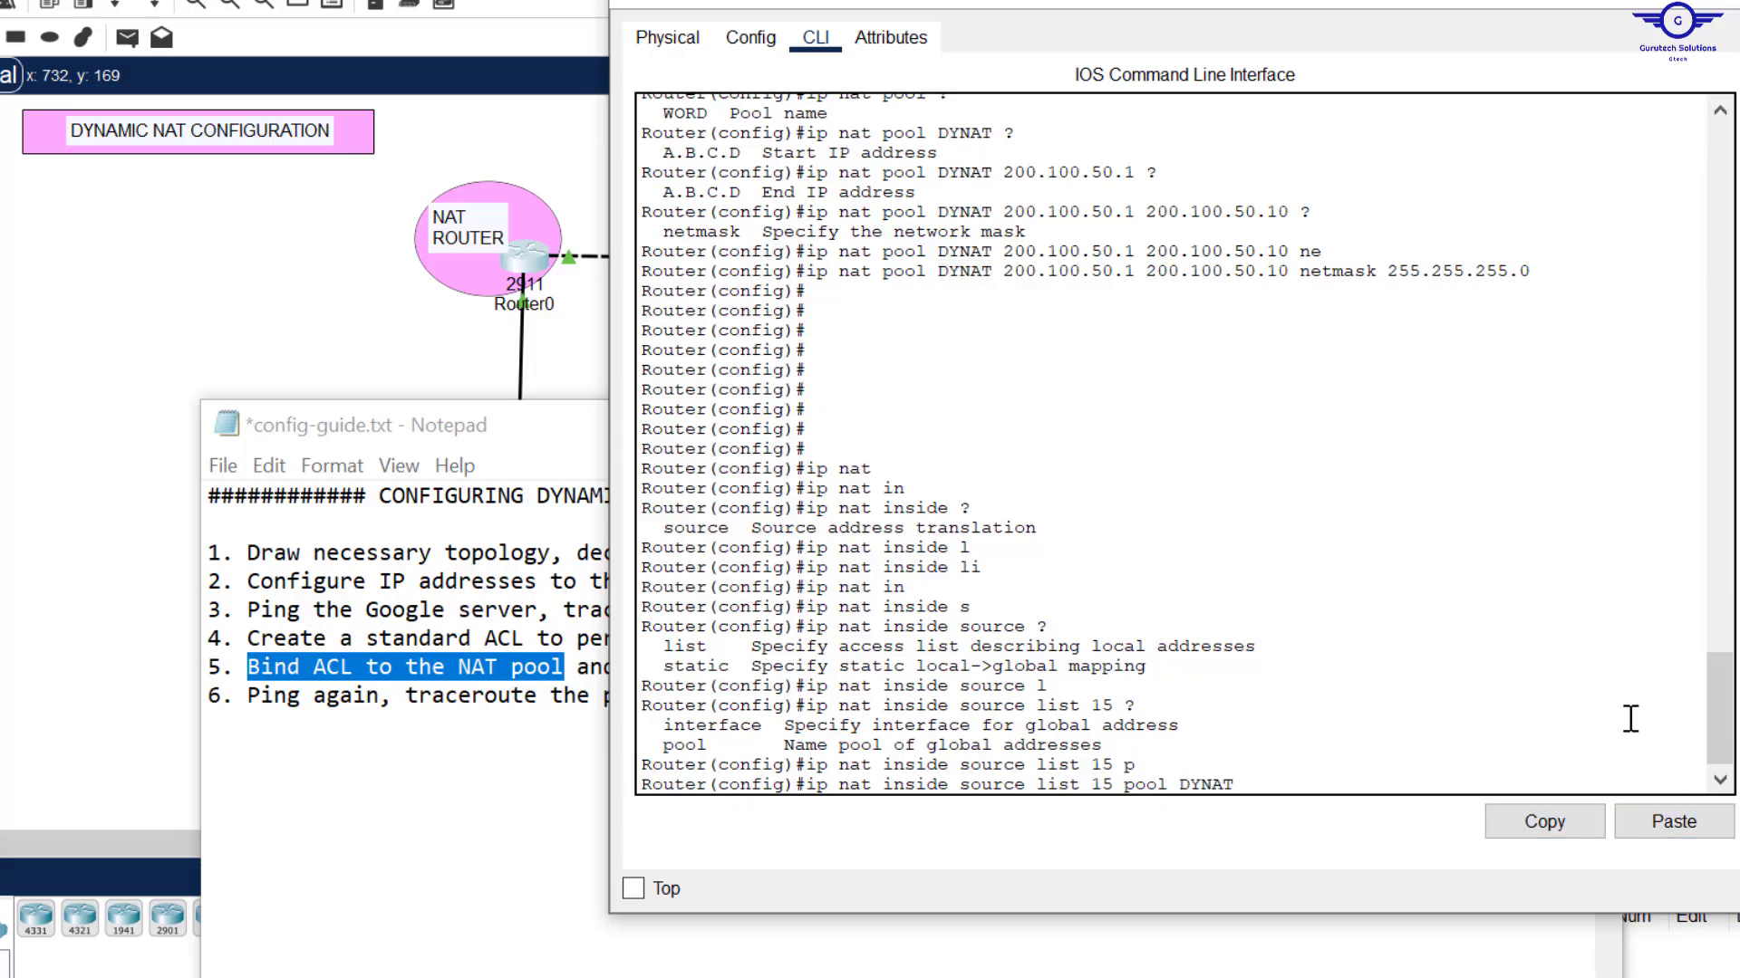
pyautogui.write('?')
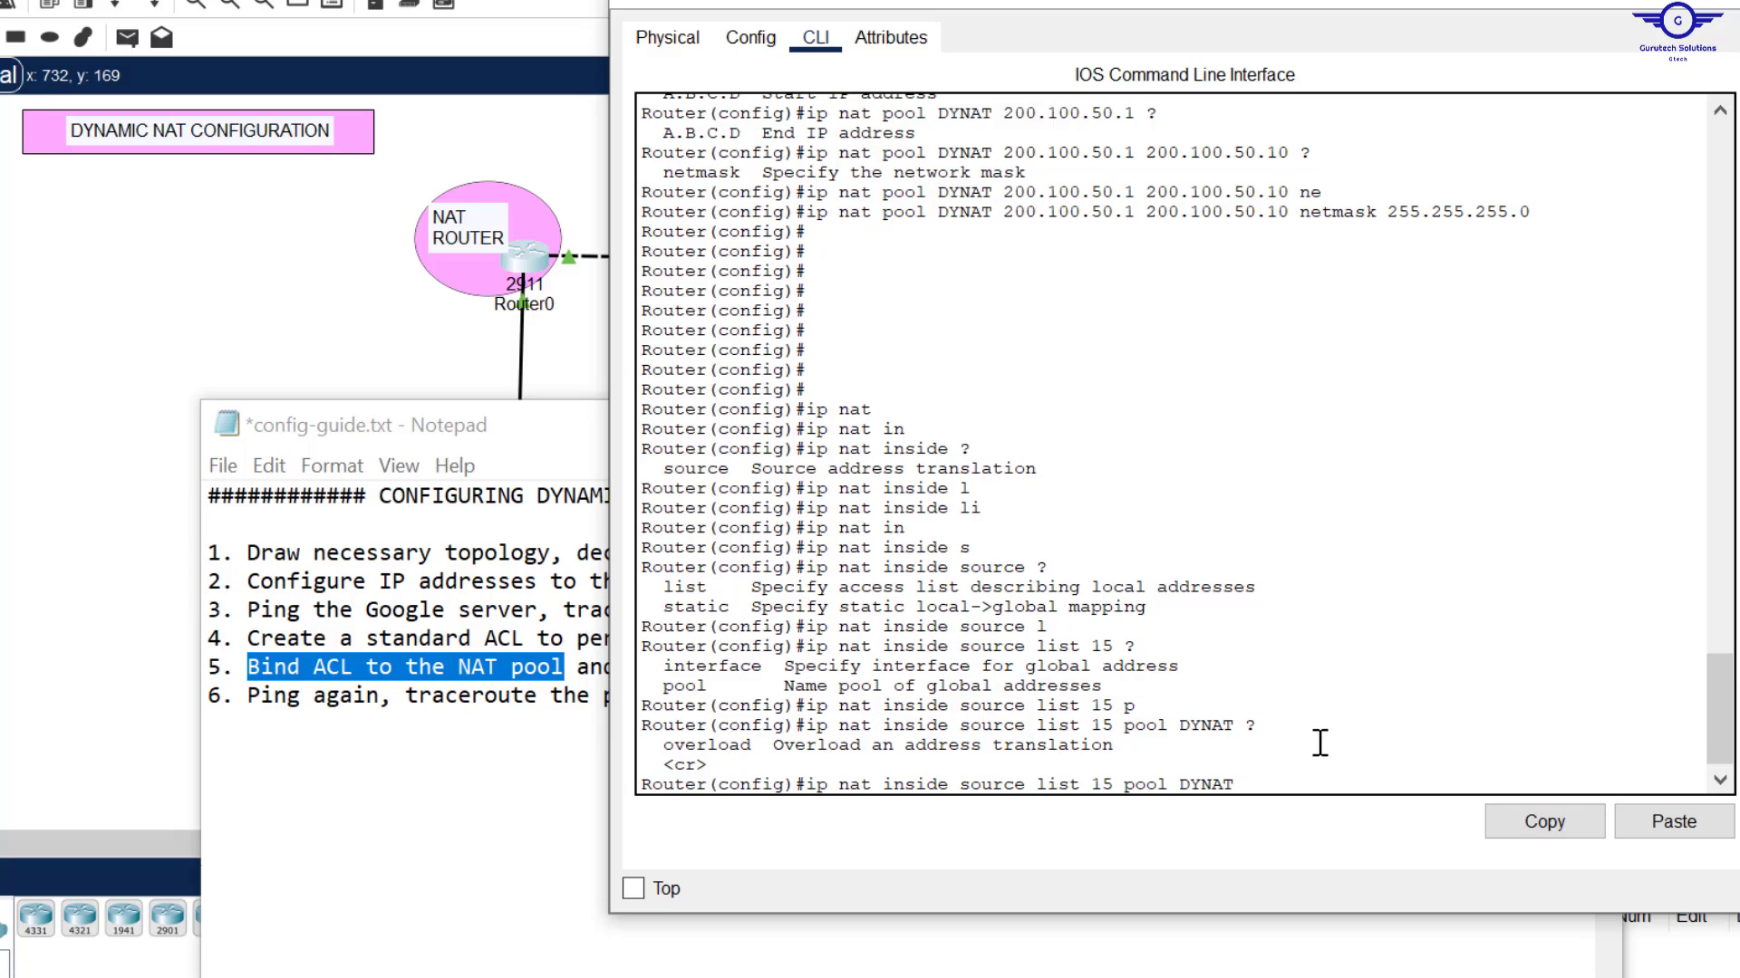
pyautogui.press('Return')
pyautogui.press('Return')
pyautogui.press('Return')
pyautogui.press('Return')
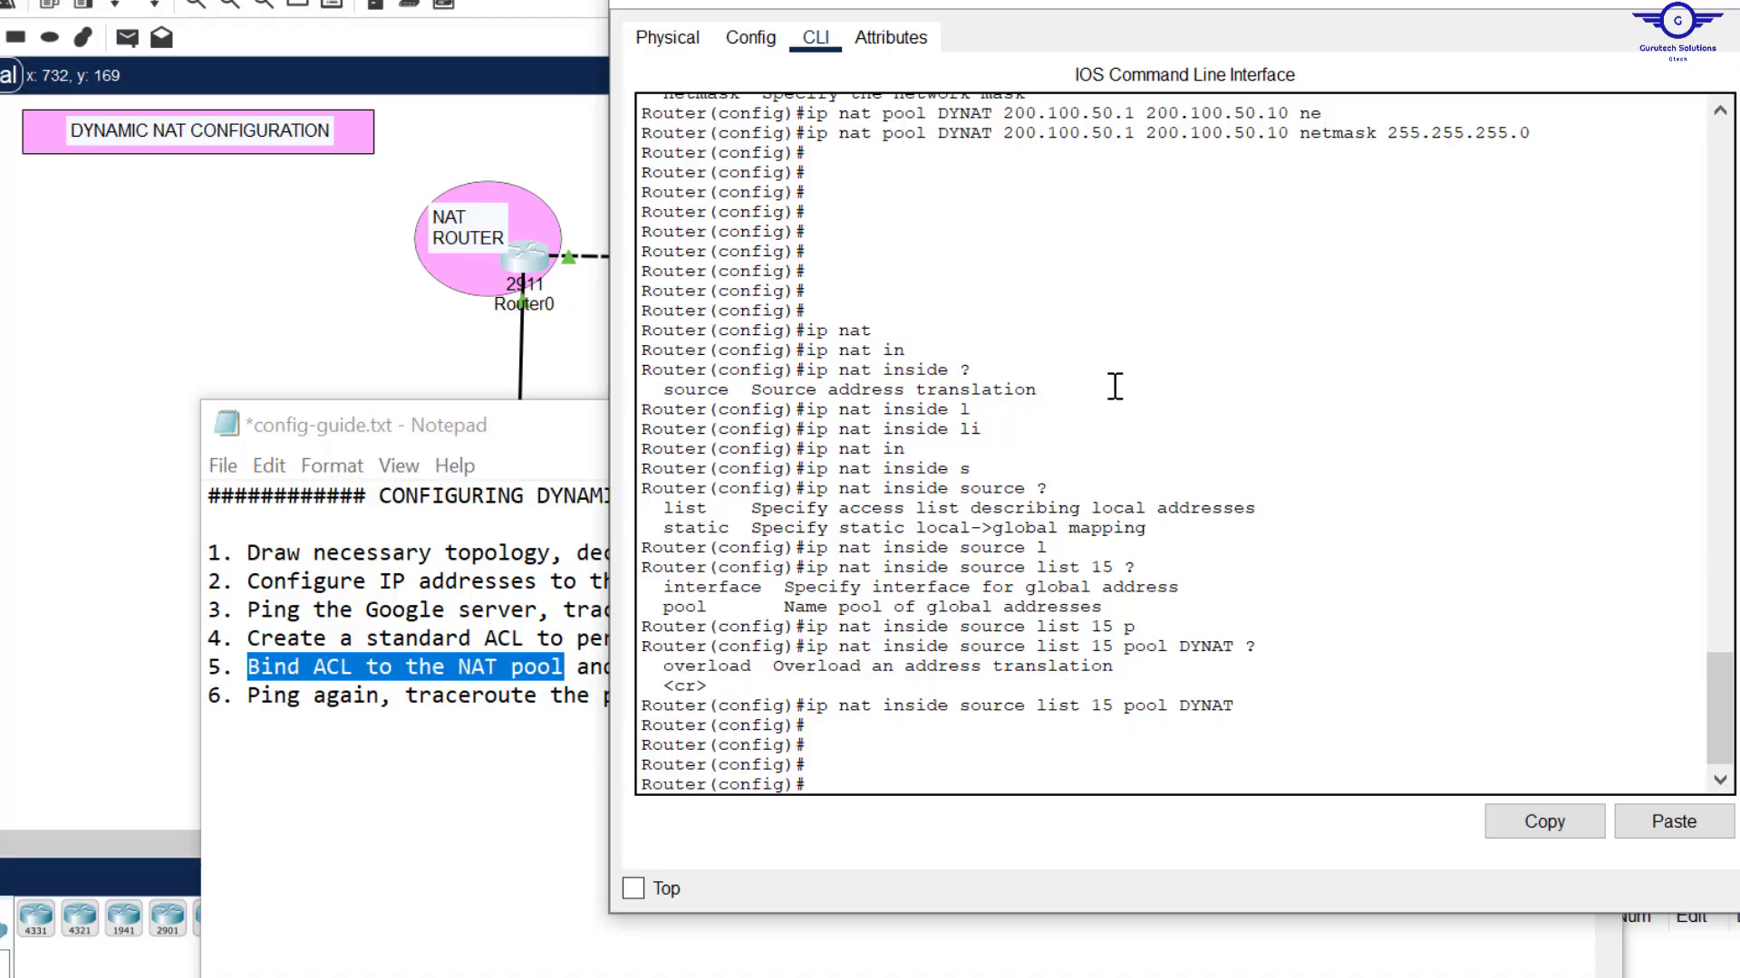
pyautogui.scroll(2, 1114, 376)
pyautogui.scroll(-1, 1115, 376)
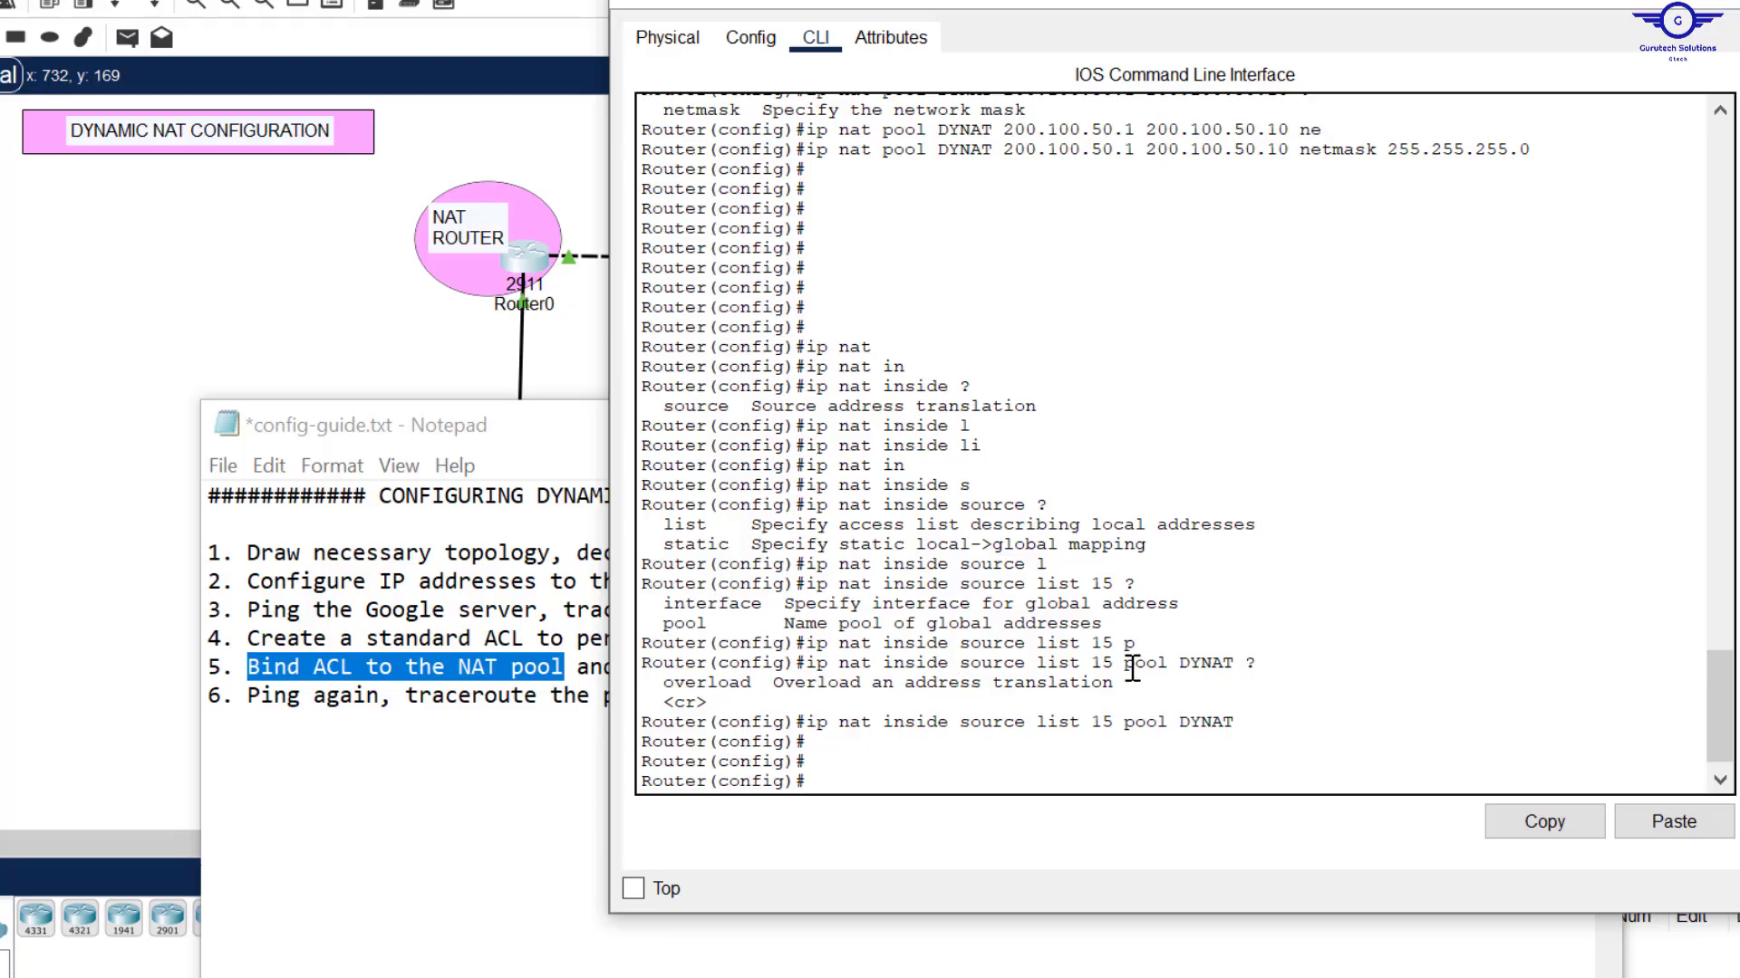
pyautogui.scroll(3, 1235, 390)
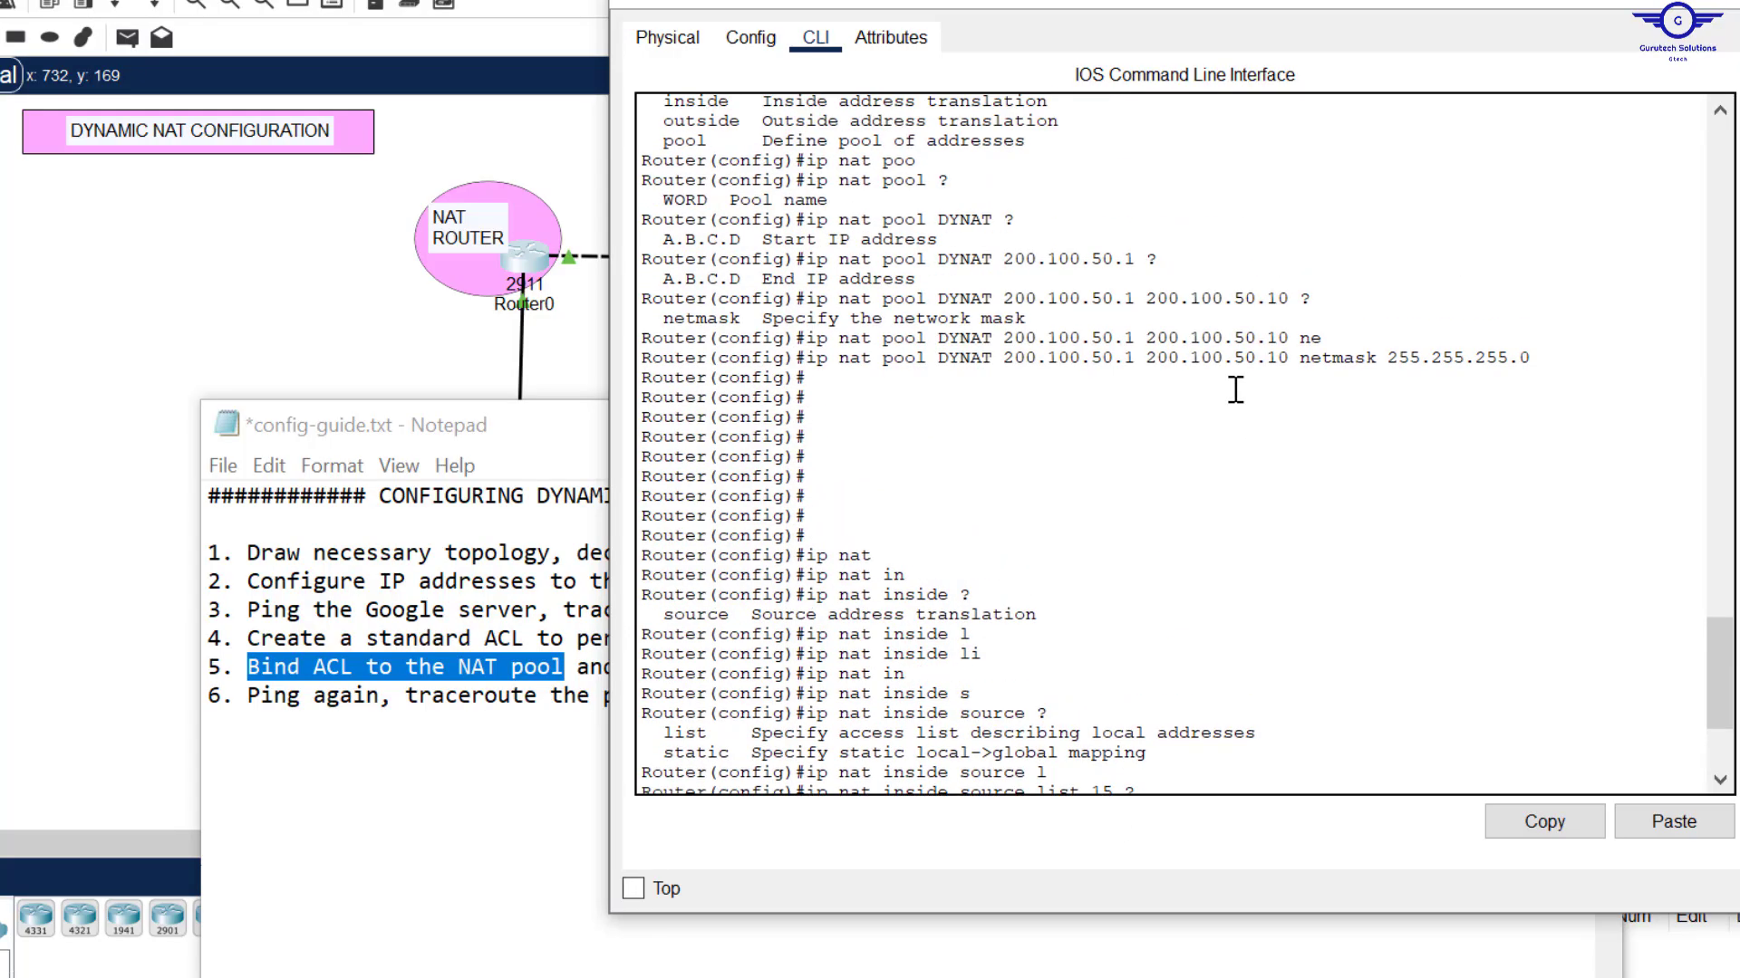
pyautogui.scroll(-1, 1235, 390)
pyautogui.scroll(-3, 1235, 390)
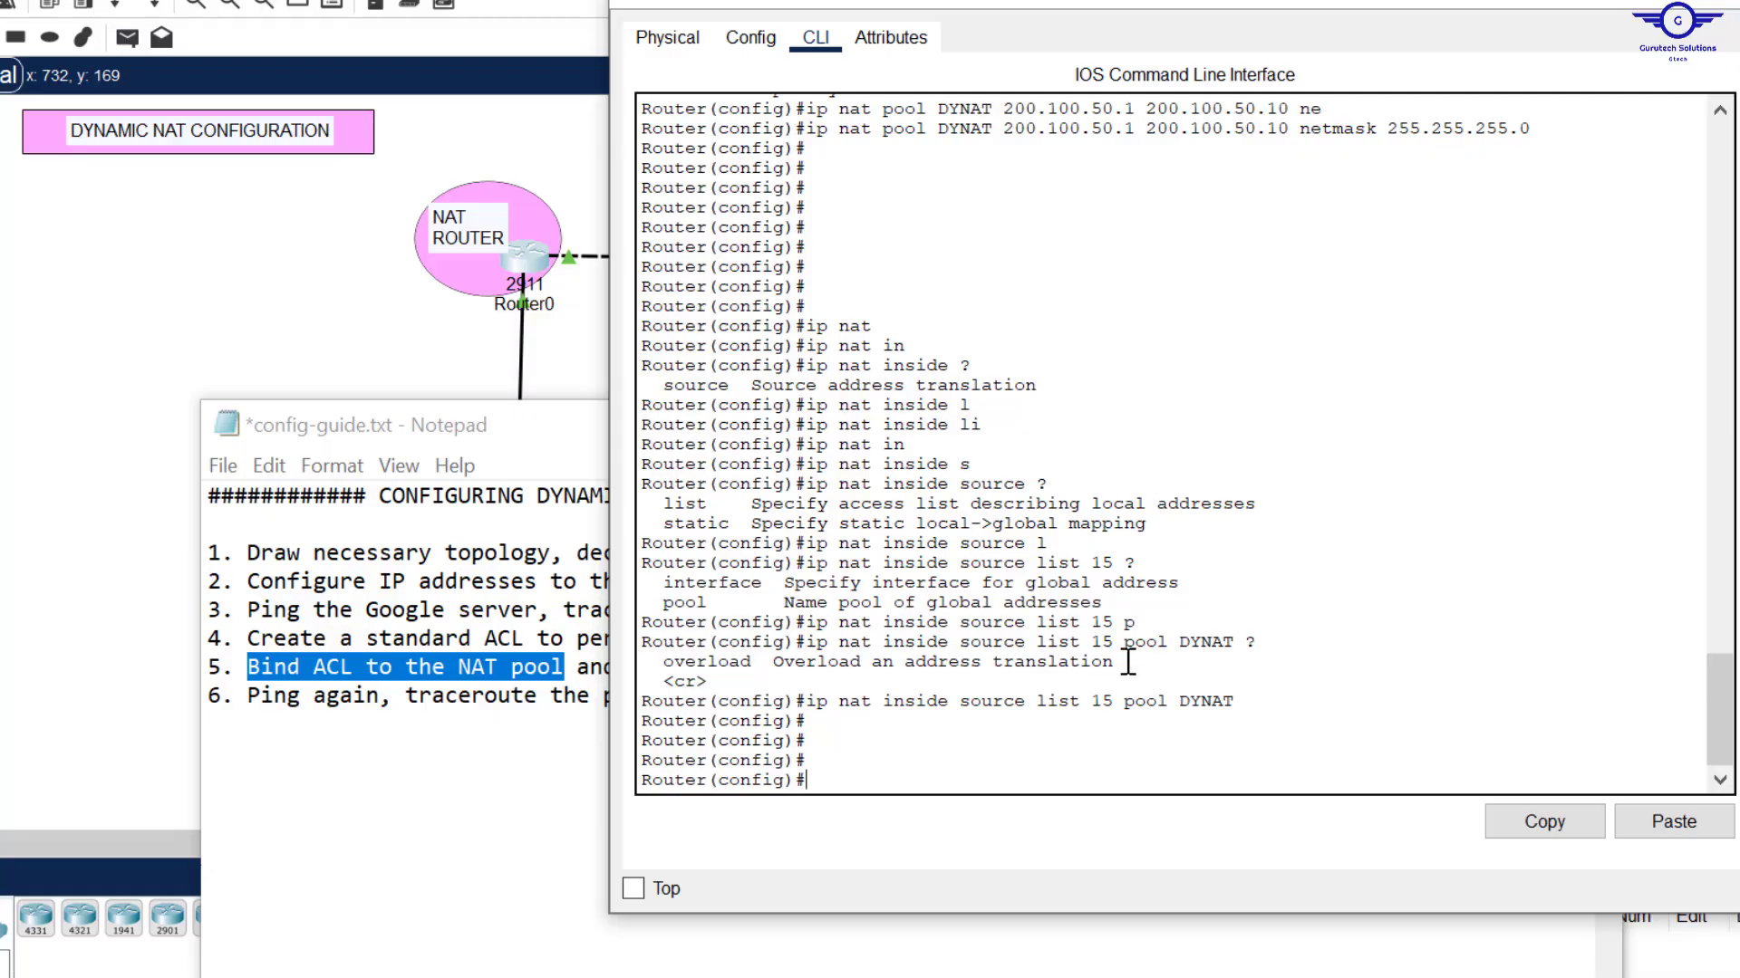
pyautogui.moveTo(1128, 662); pyautogui.dragTo(867, 383)
pyautogui.scroll(12, 1178, 214)
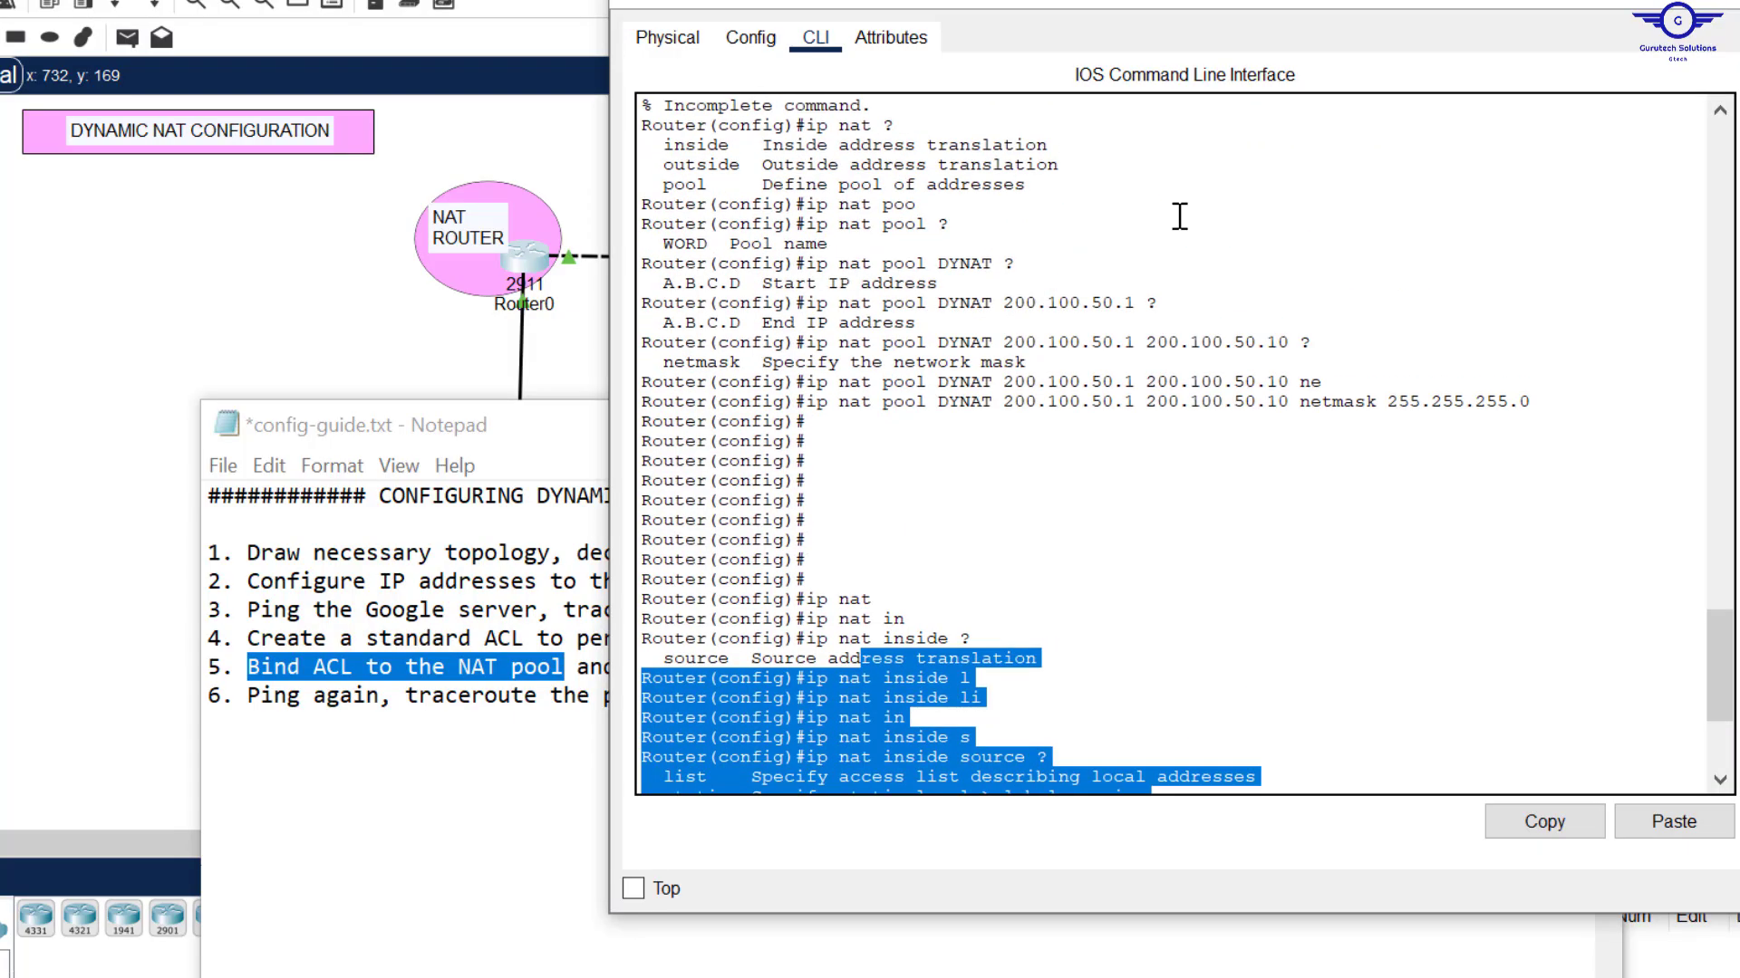
pyautogui.scroll(3, 1180, 215)
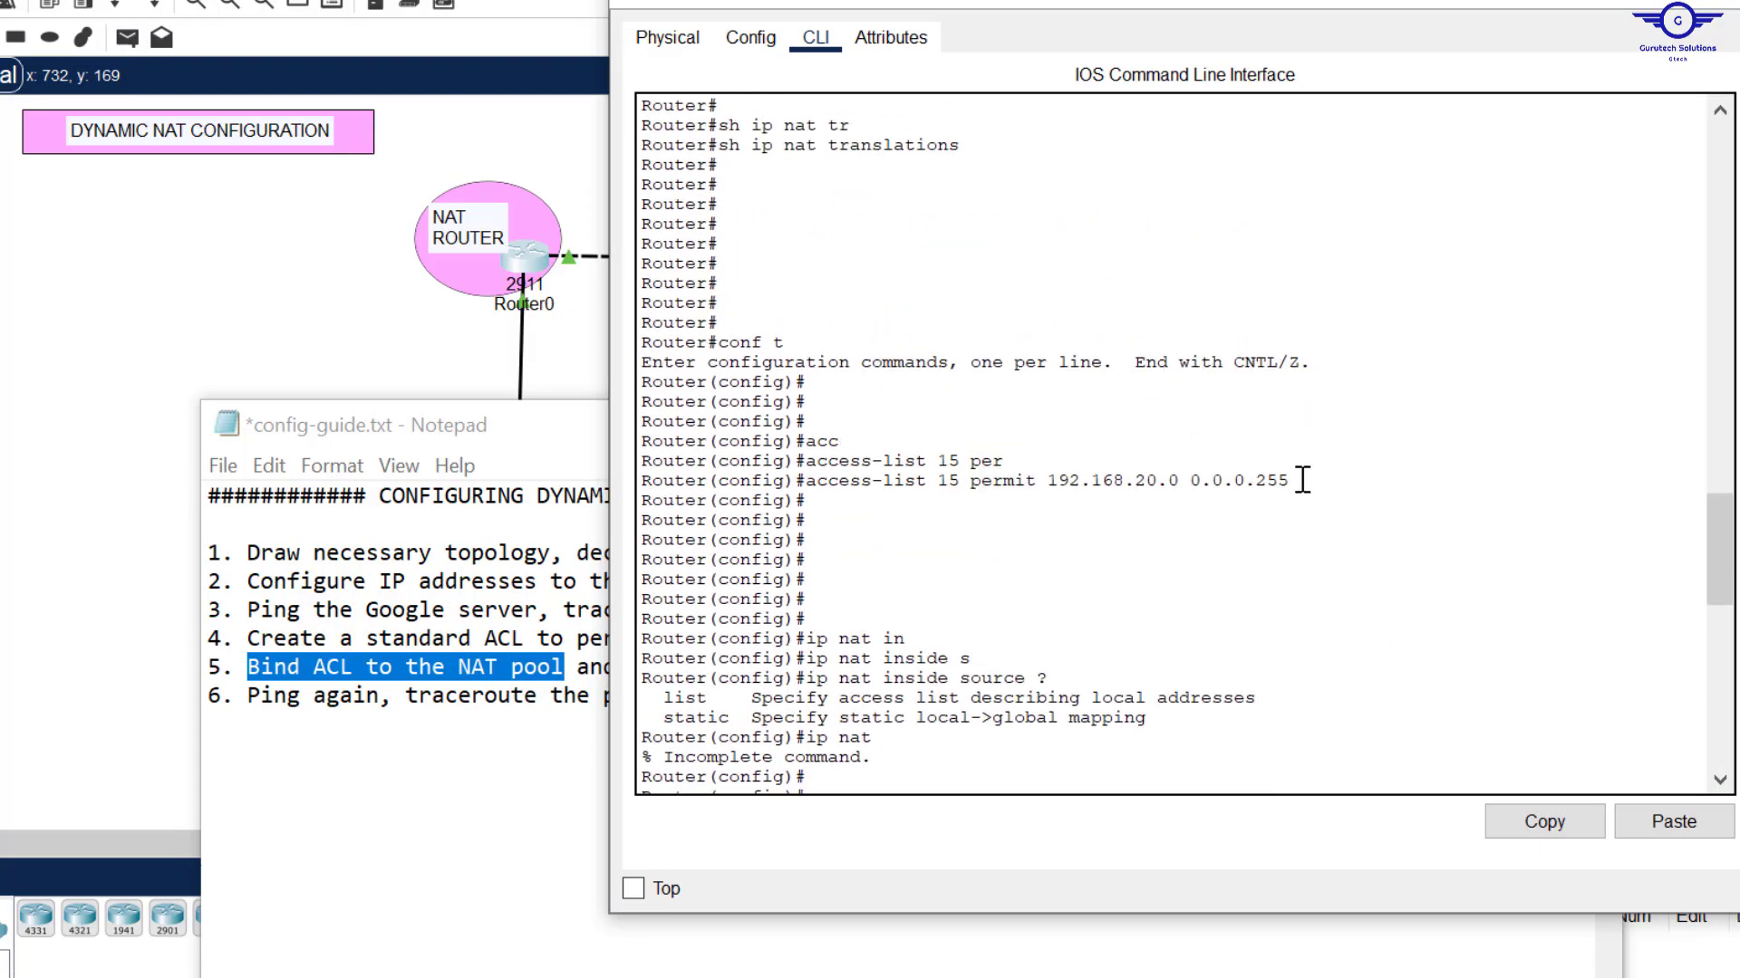
pyautogui.moveTo(1304, 481); pyautogui.dragTo(806, 487)
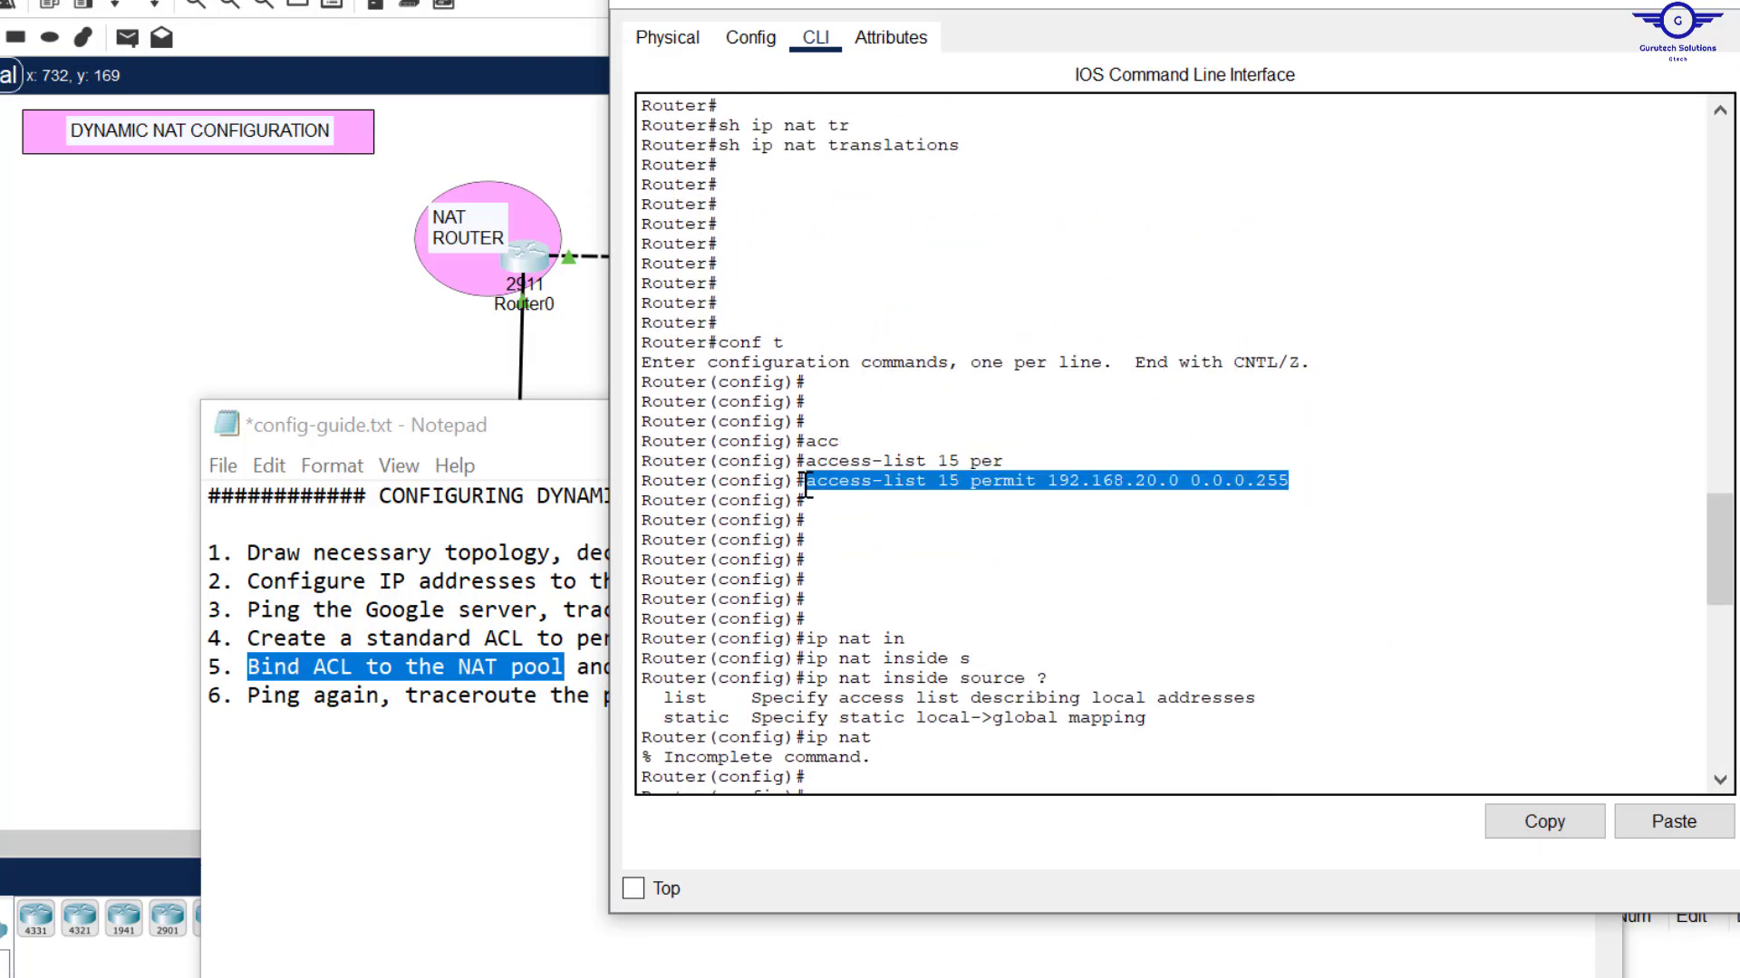
pyautogui.click(1301, 483)
pyautogui.moveTo(1301, 483); pyautogui.dragTo(1049, 481)
pyautogui.scroll(-10, 1048, 479)
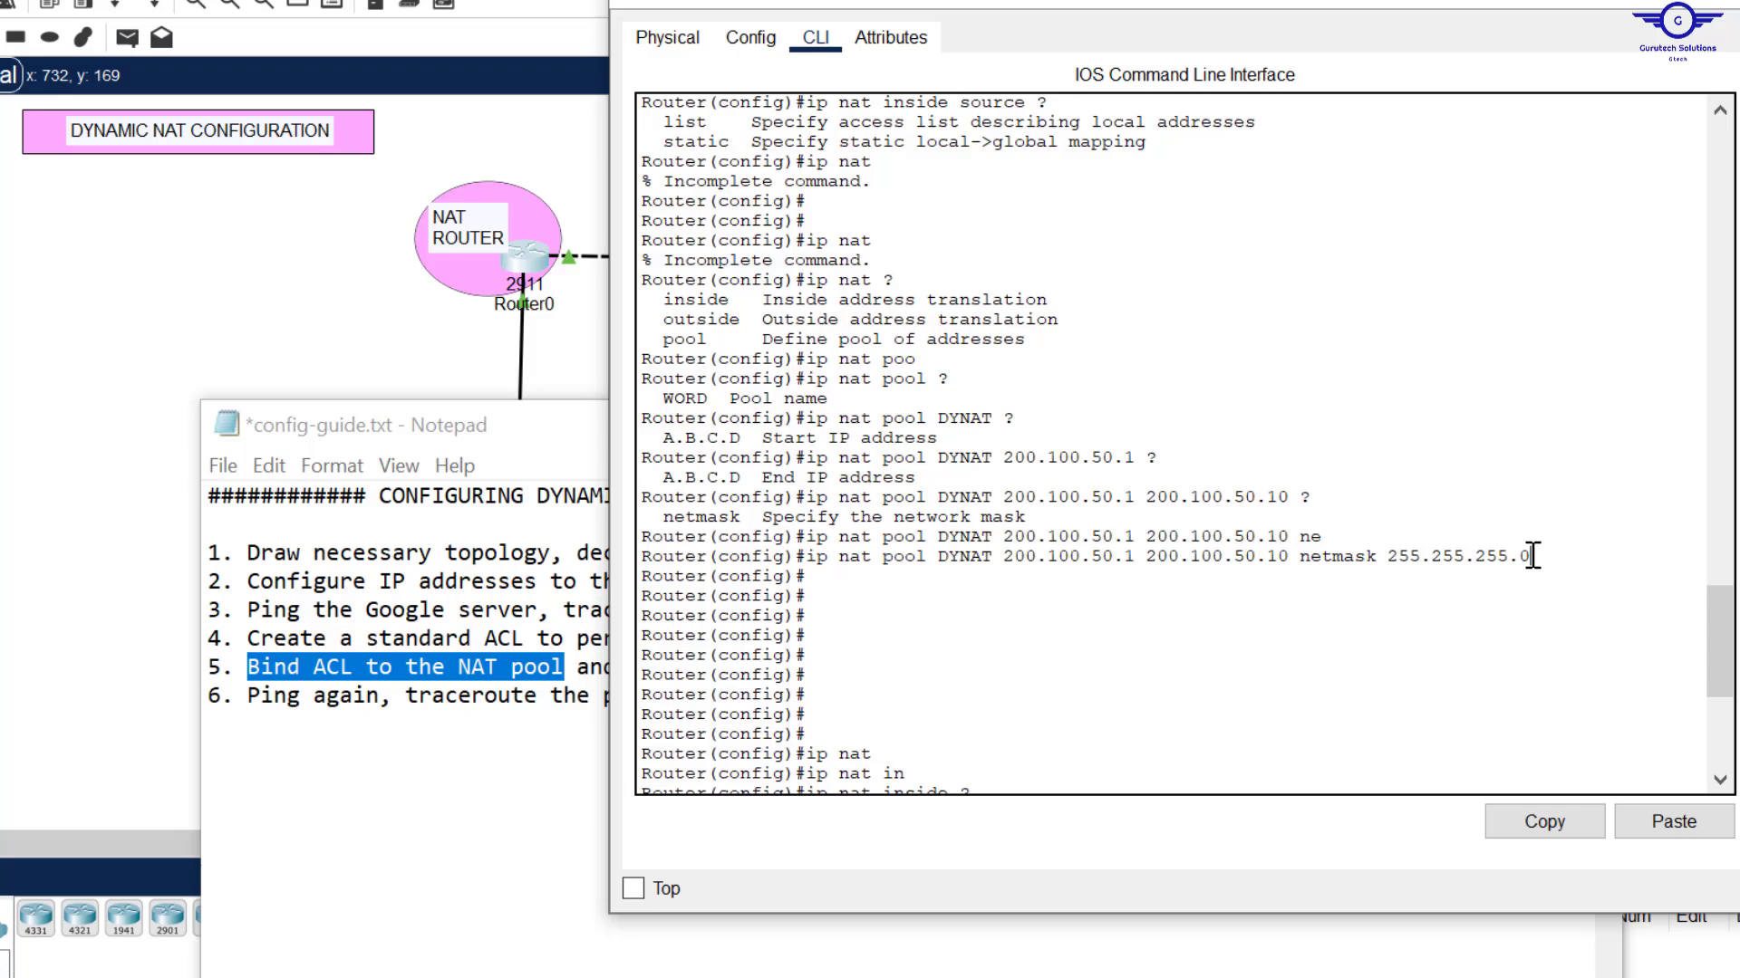
pyautogui.moveTo(1531, 556); pyautogui.dragTo(814, 556)
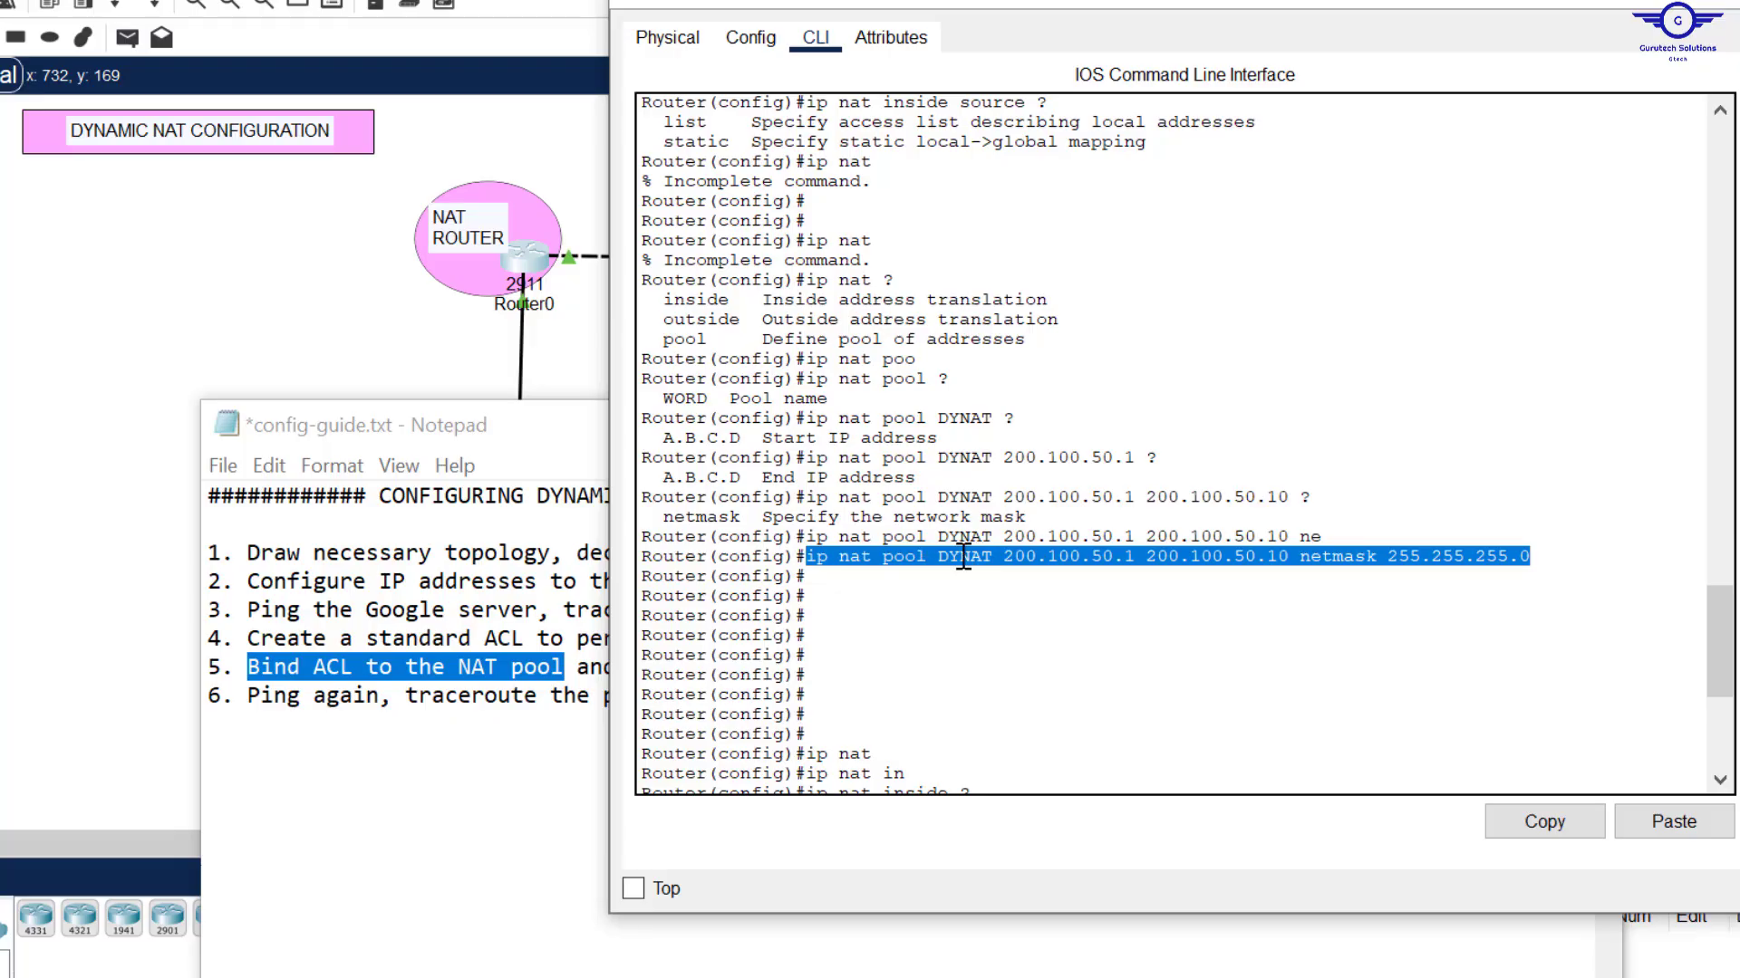
pyautogui.click(994, 541)
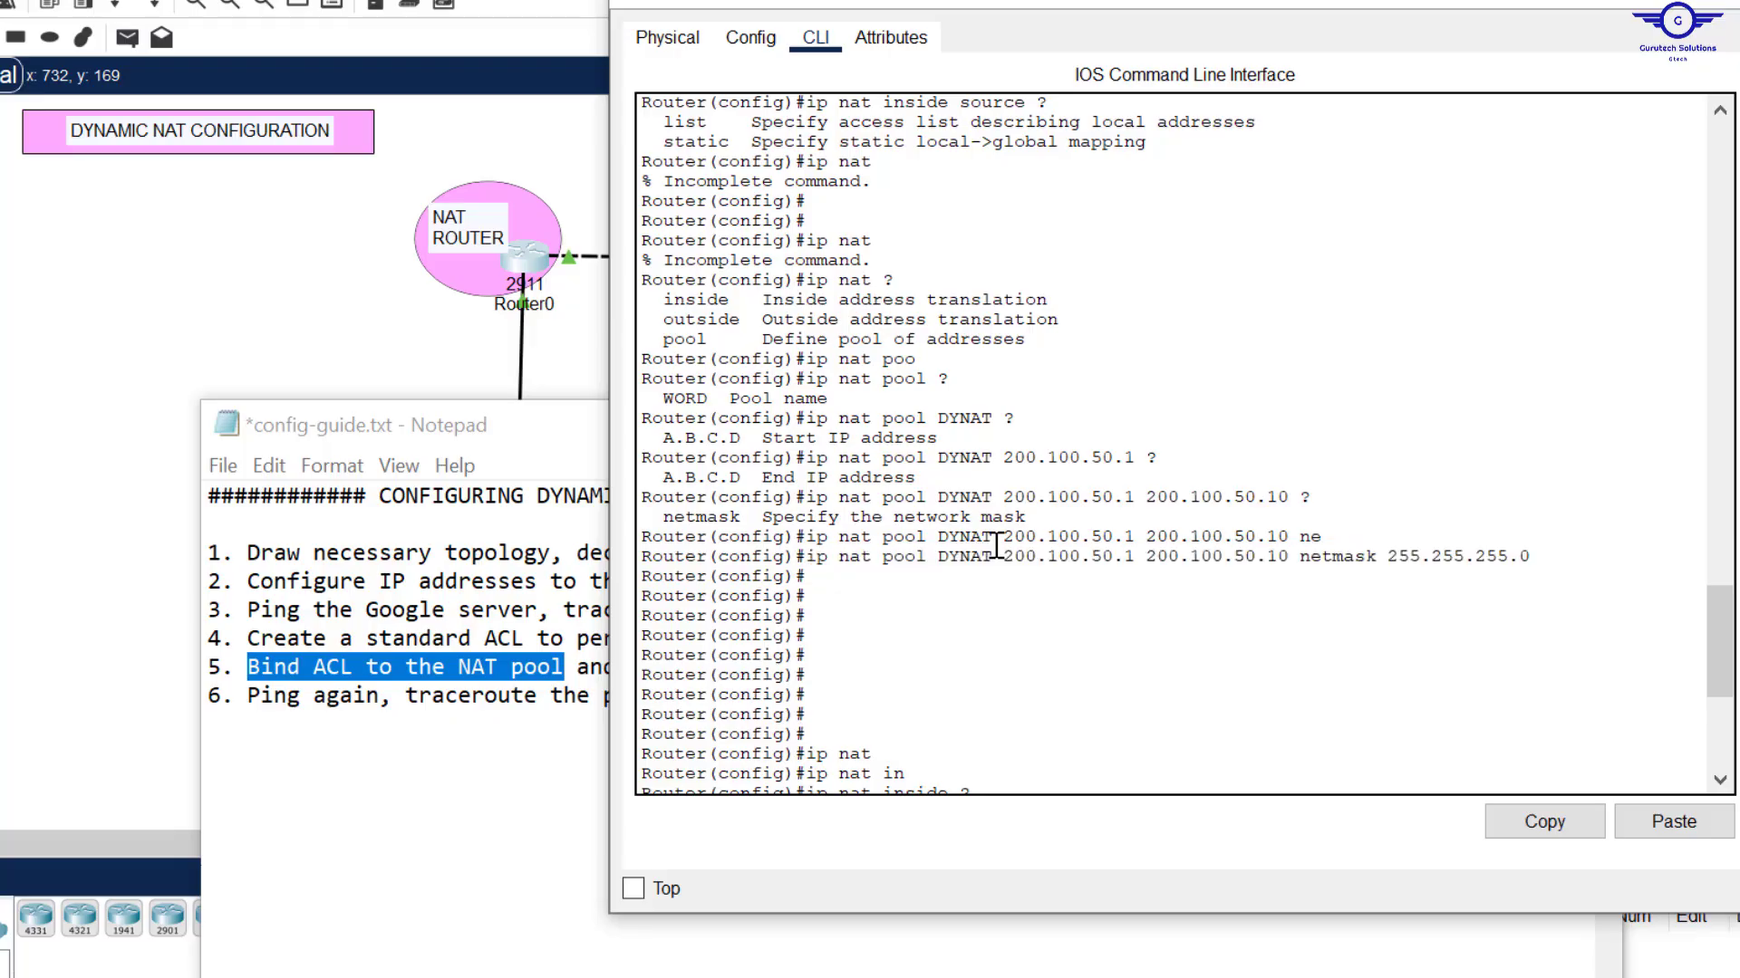
pyautogui.moveTo(1007, 556); pyautogui.dragTo(1557, 559)
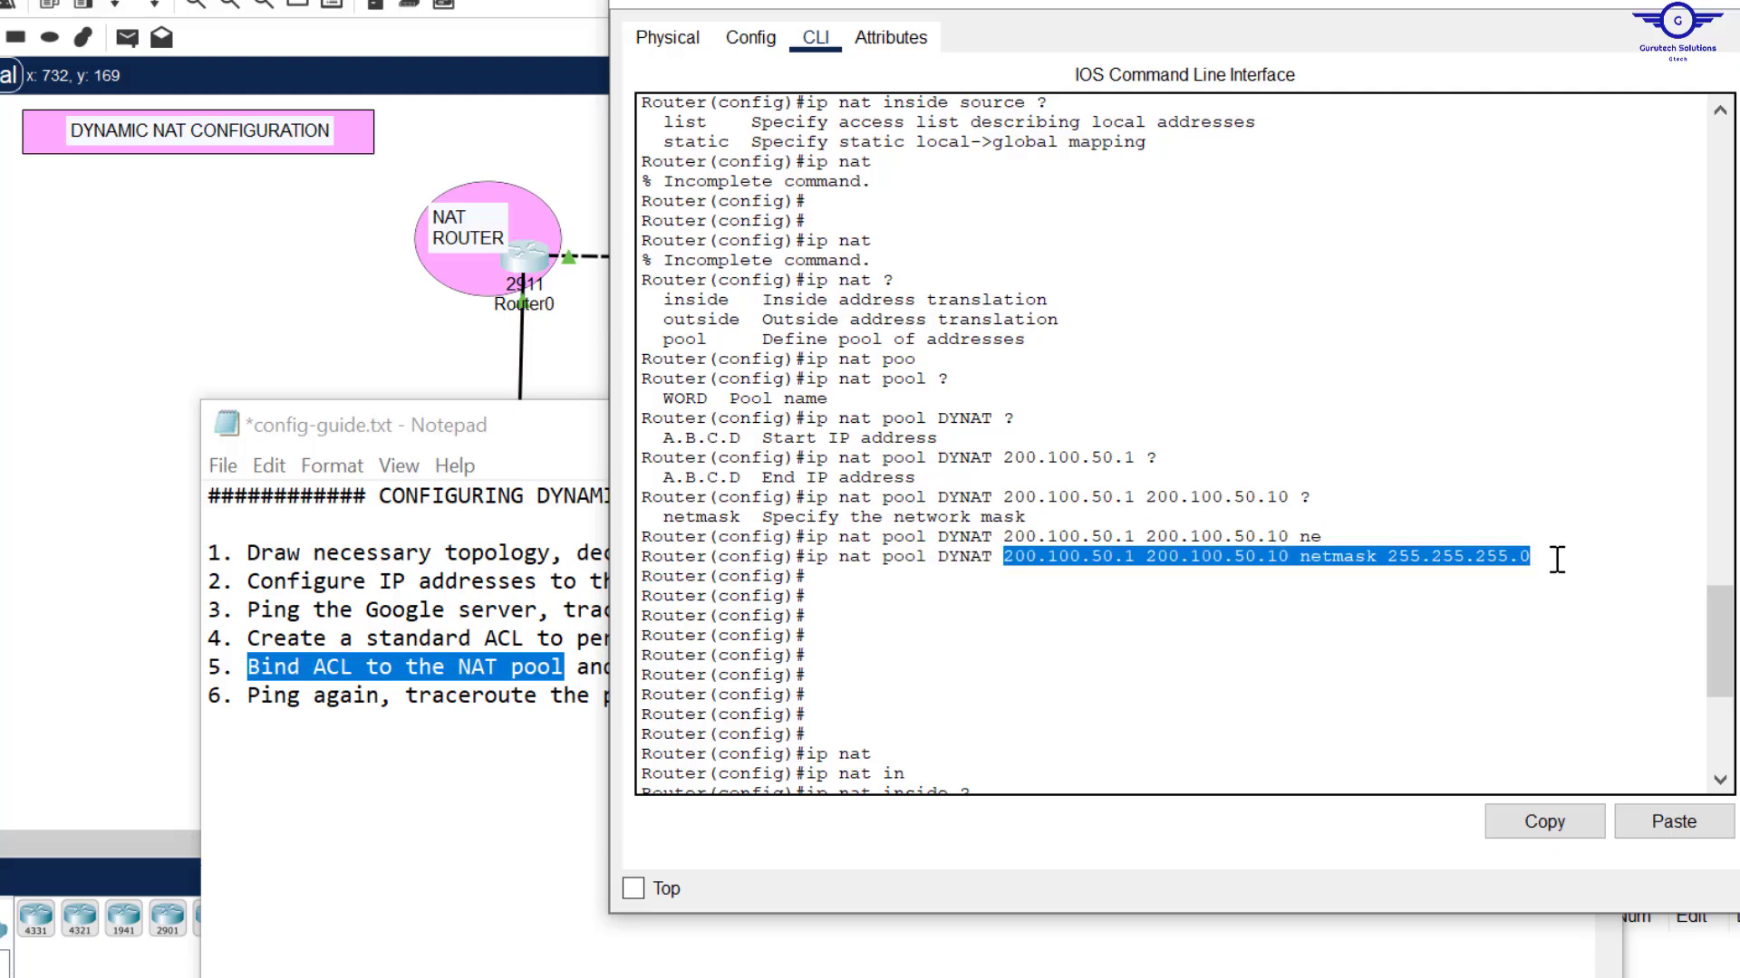
pyautogui.scroll(-7, 1556, 559)
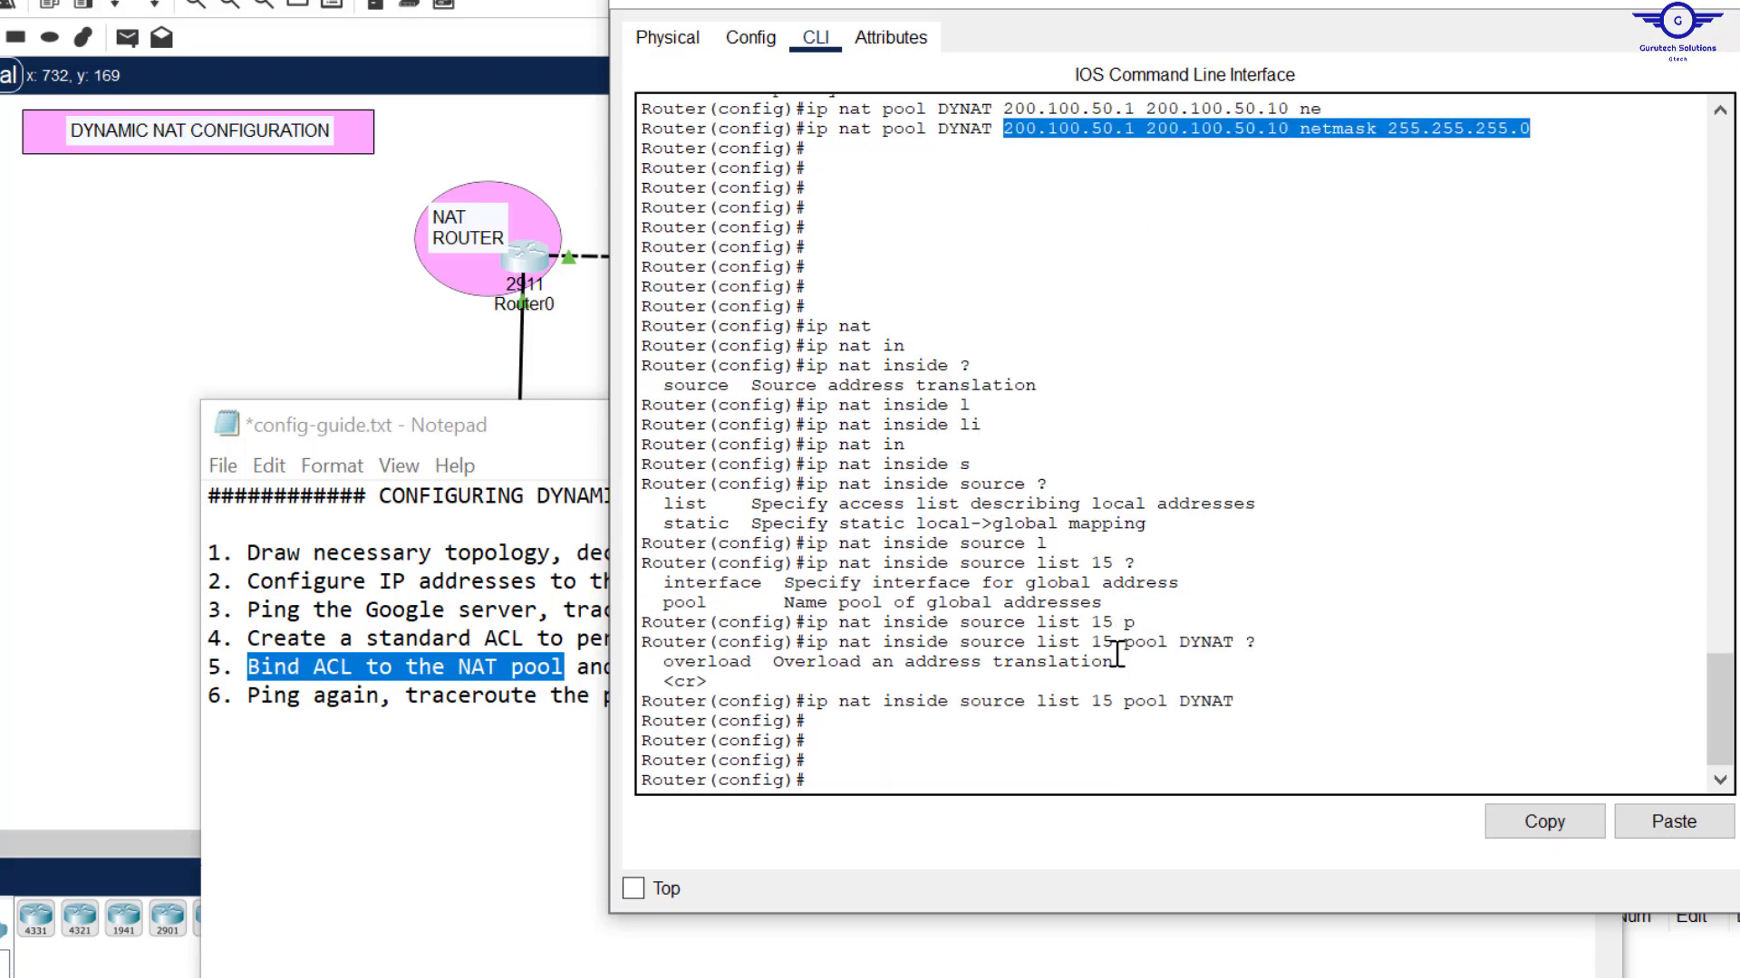
pyautogui.moveTo(1235, 702); pyautogui.dragTo(808, 704)
pyautogui.click(904, 765)
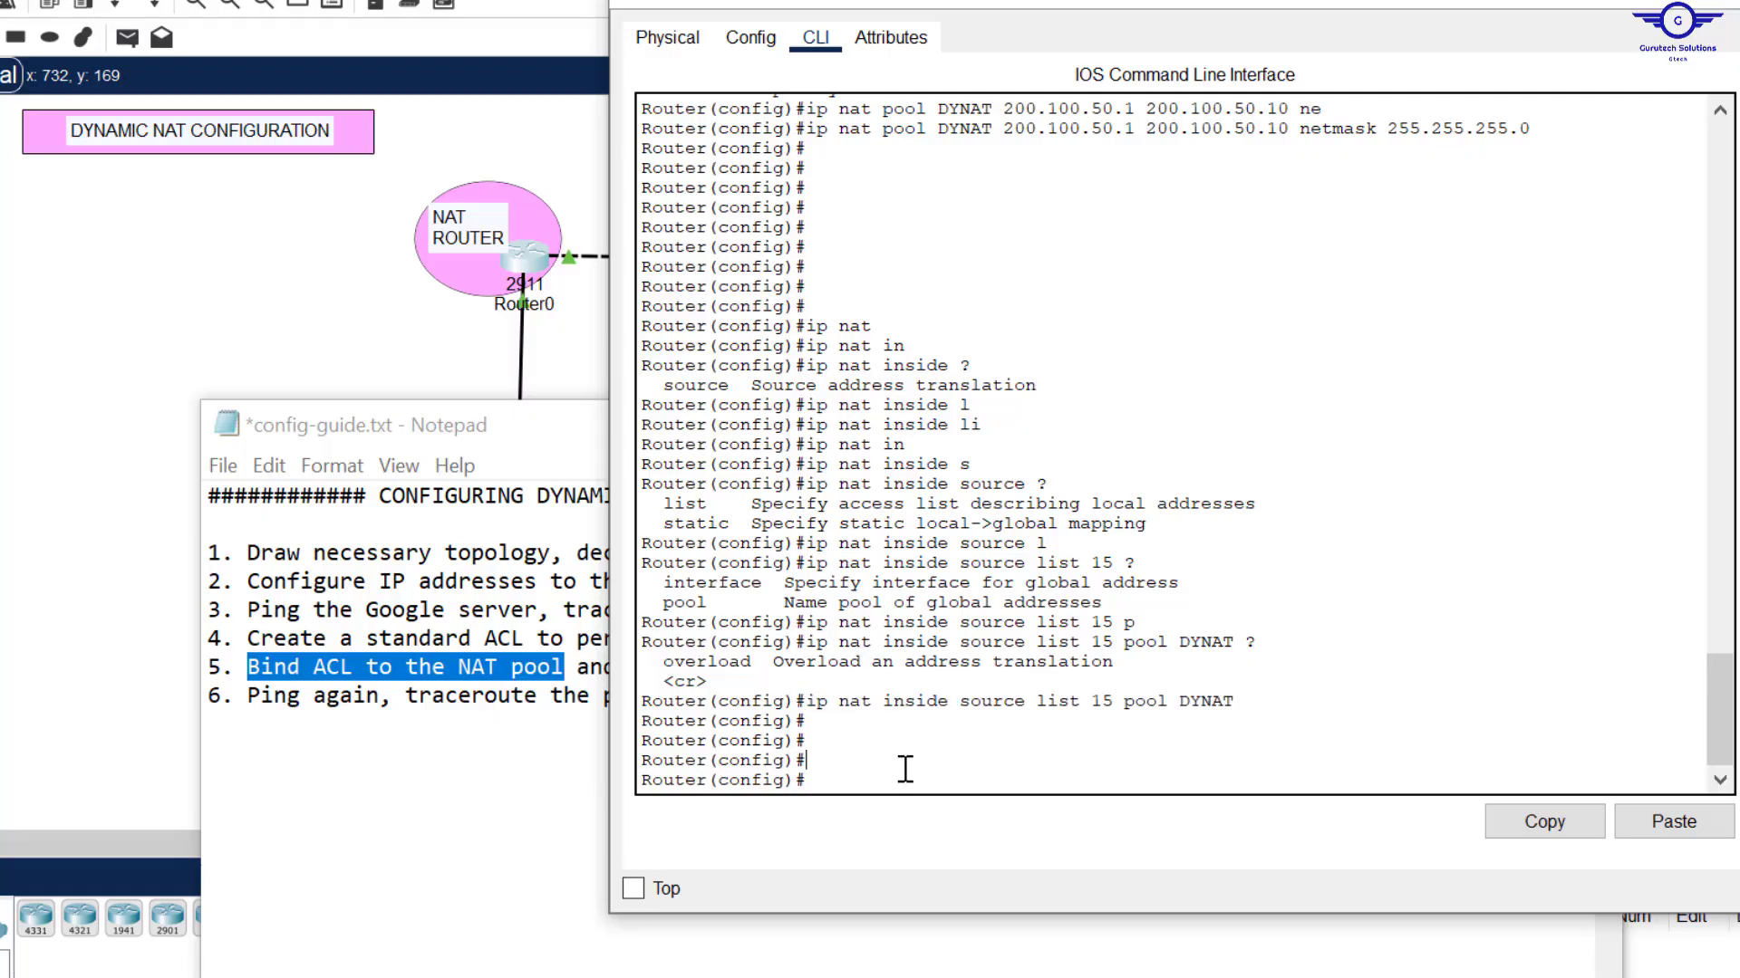
# Step: Highlight the guide's step on NAT inside and outside interfaces, then reopen Router0's CLI
pyautogui.click(520, 666)
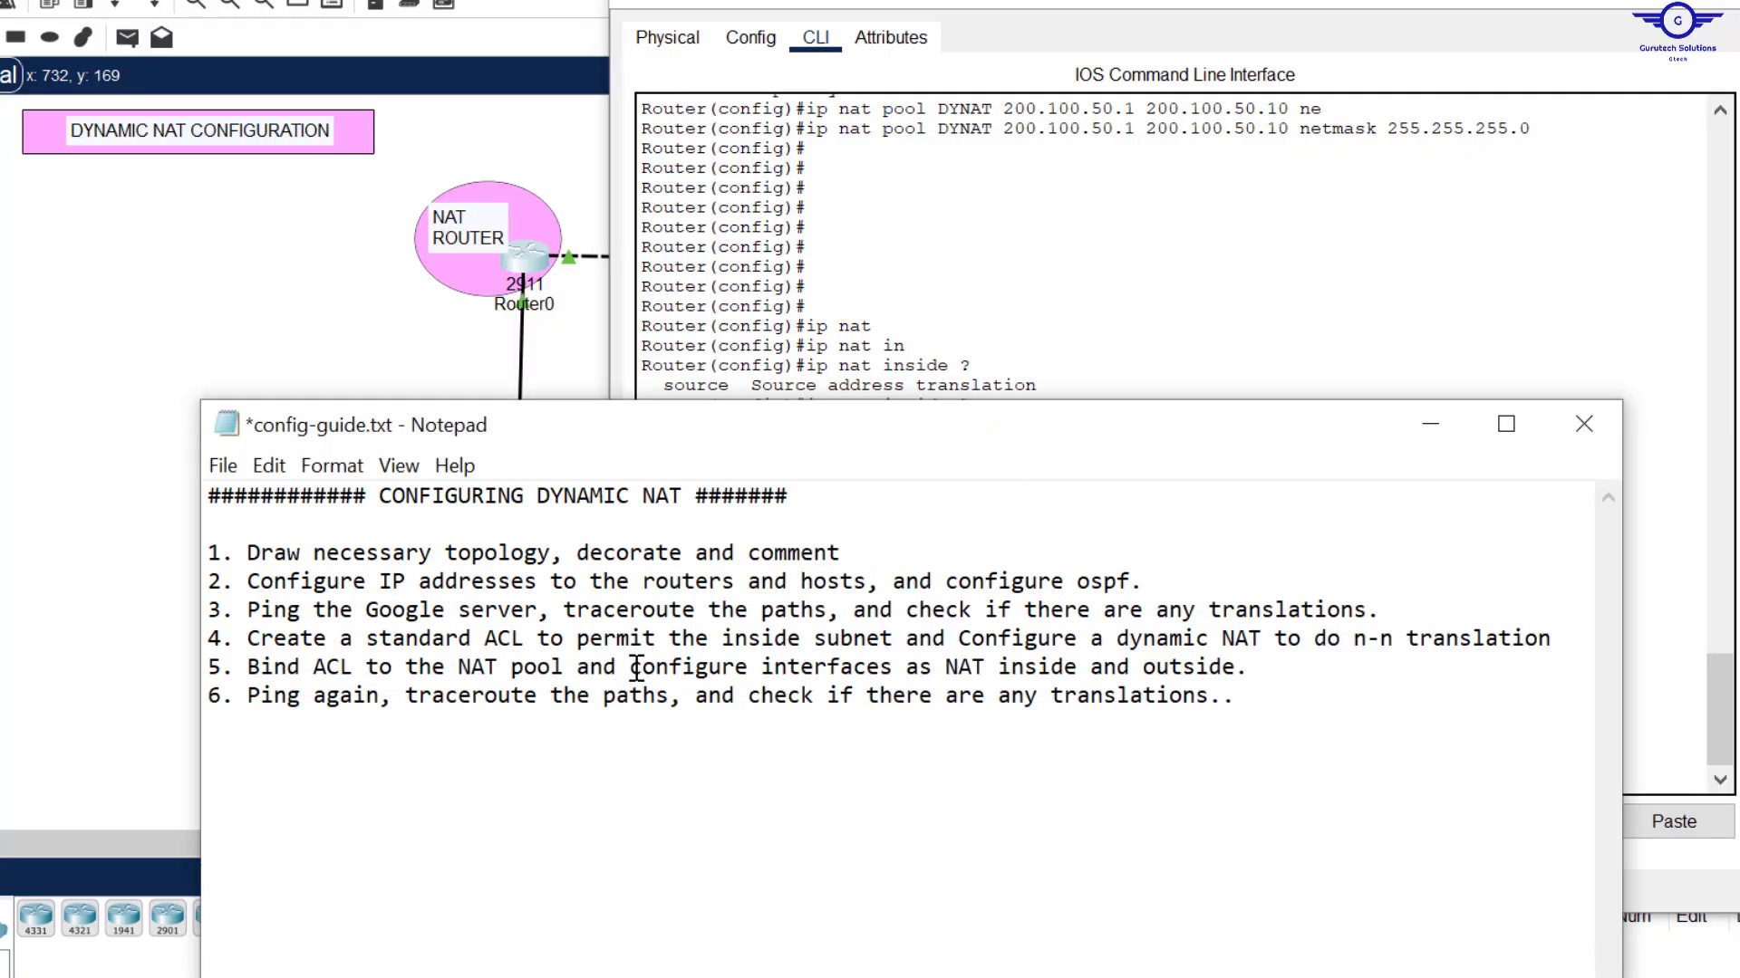
pyautogui.moveTo(641, 667); pyautogui.dragTo(1337, 668)
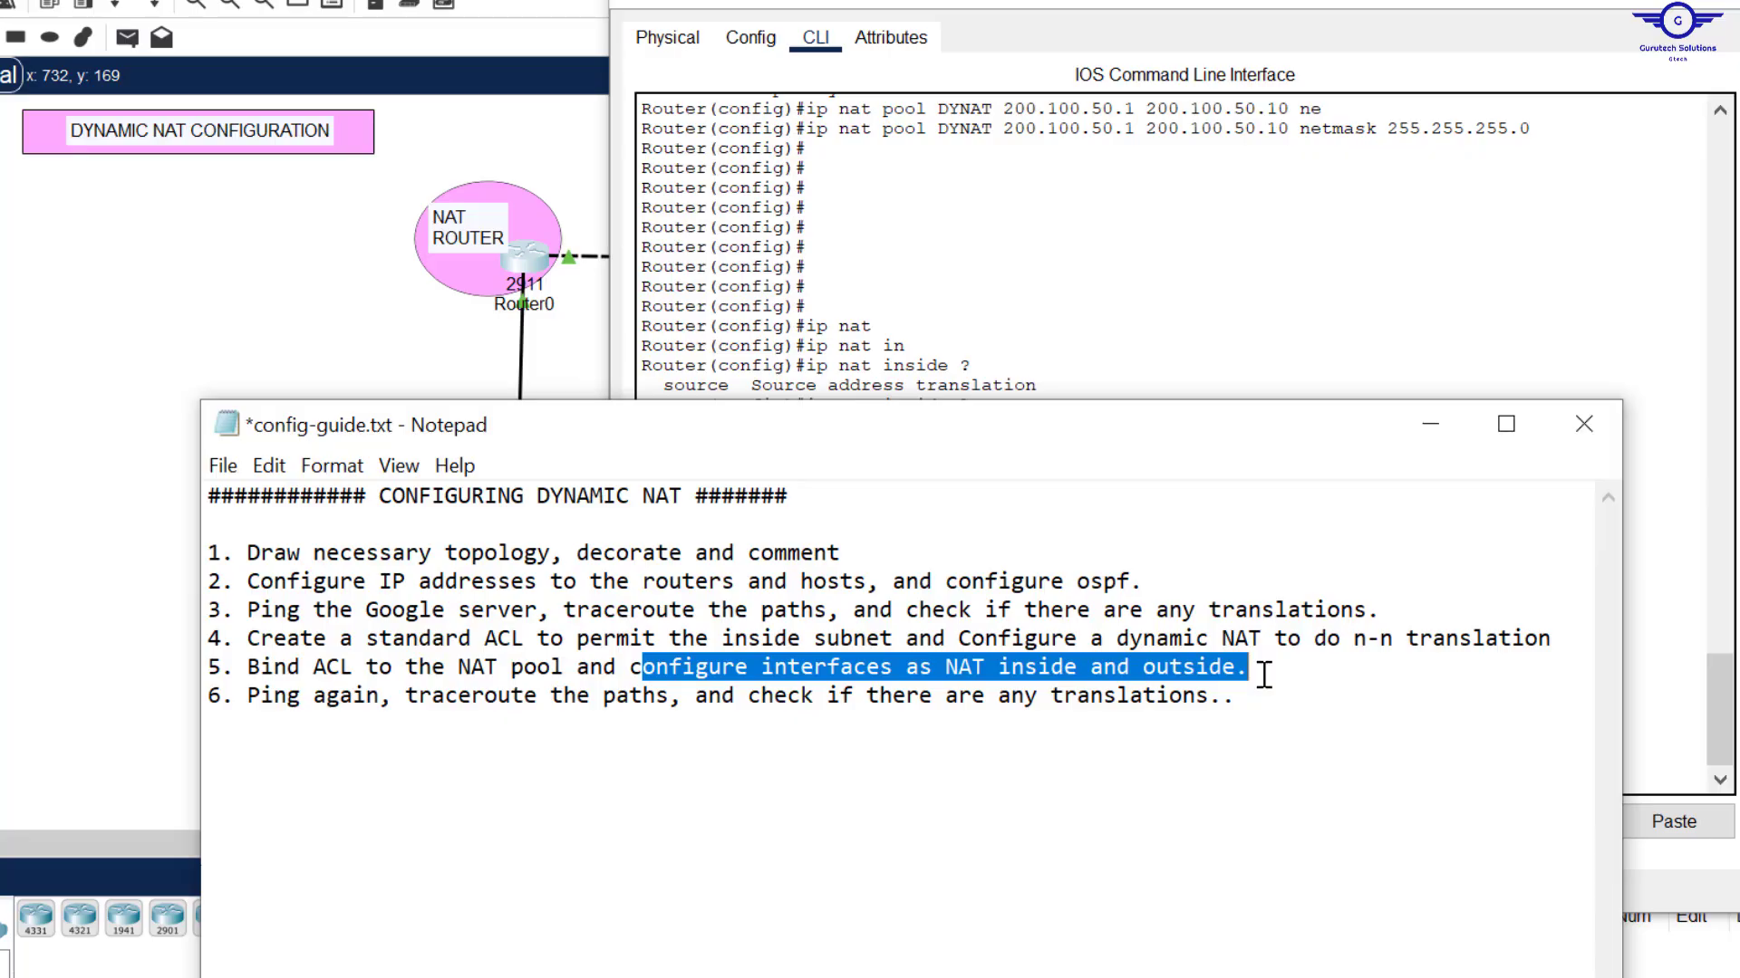
pyautogui.click(565, 368)
pyautogui.moveTo(529, 296)
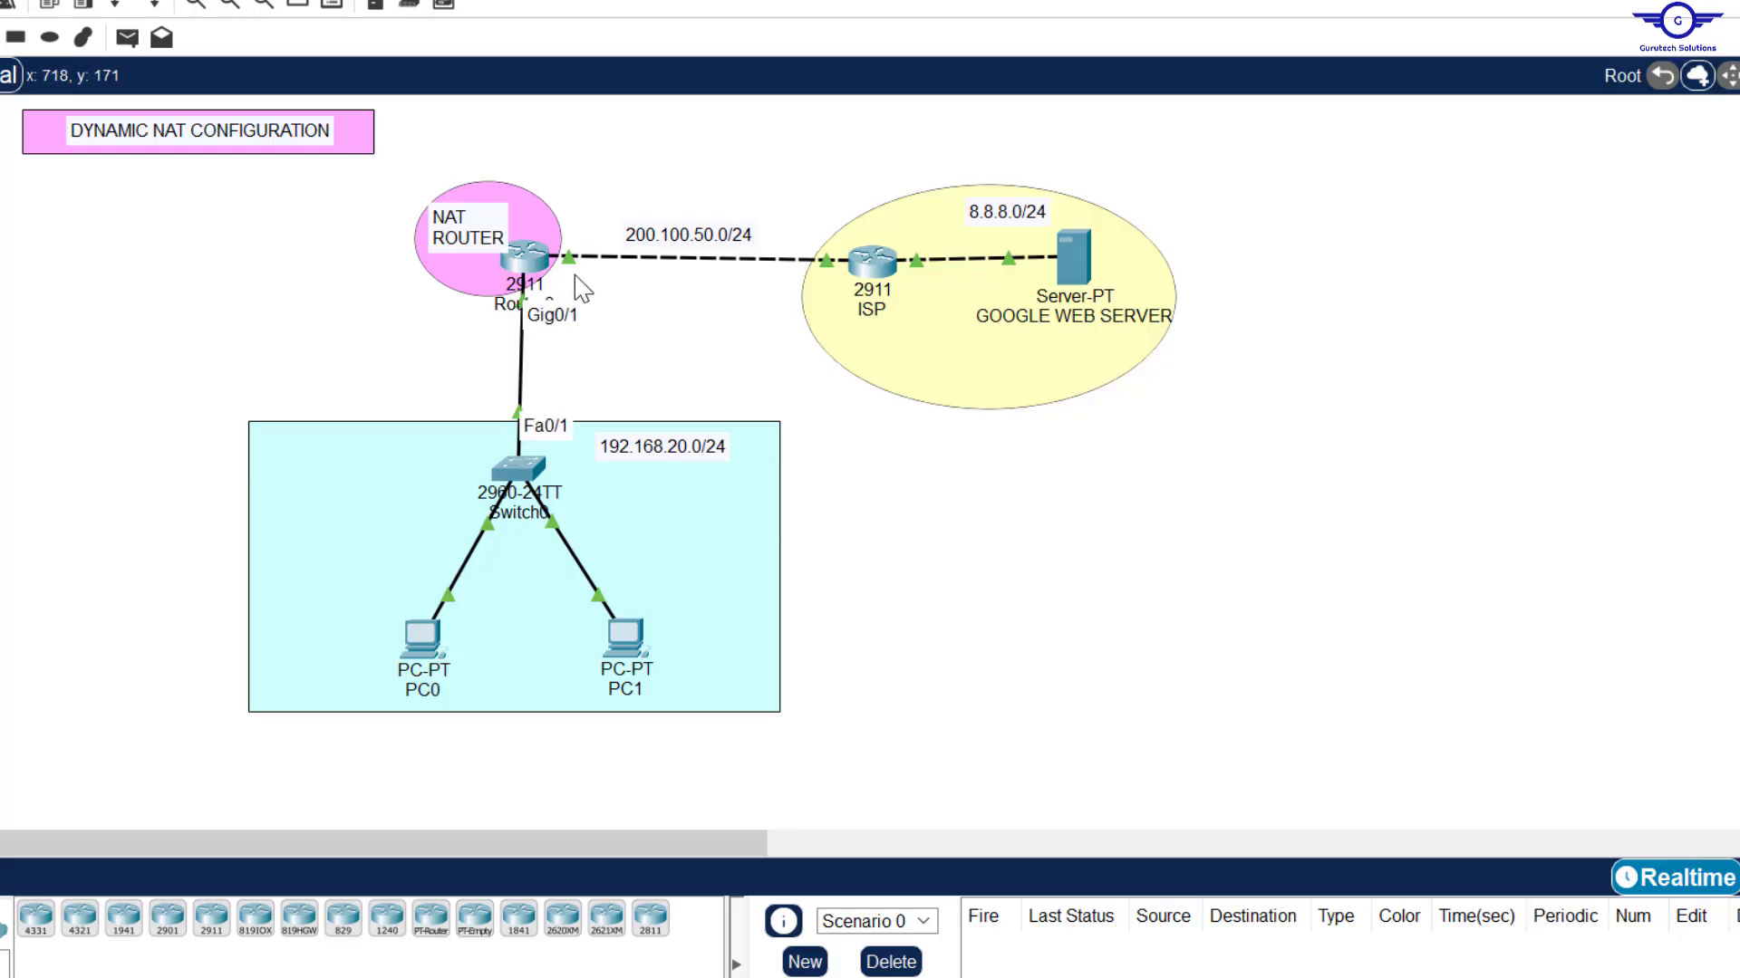
pyautogui.click(528, 260)
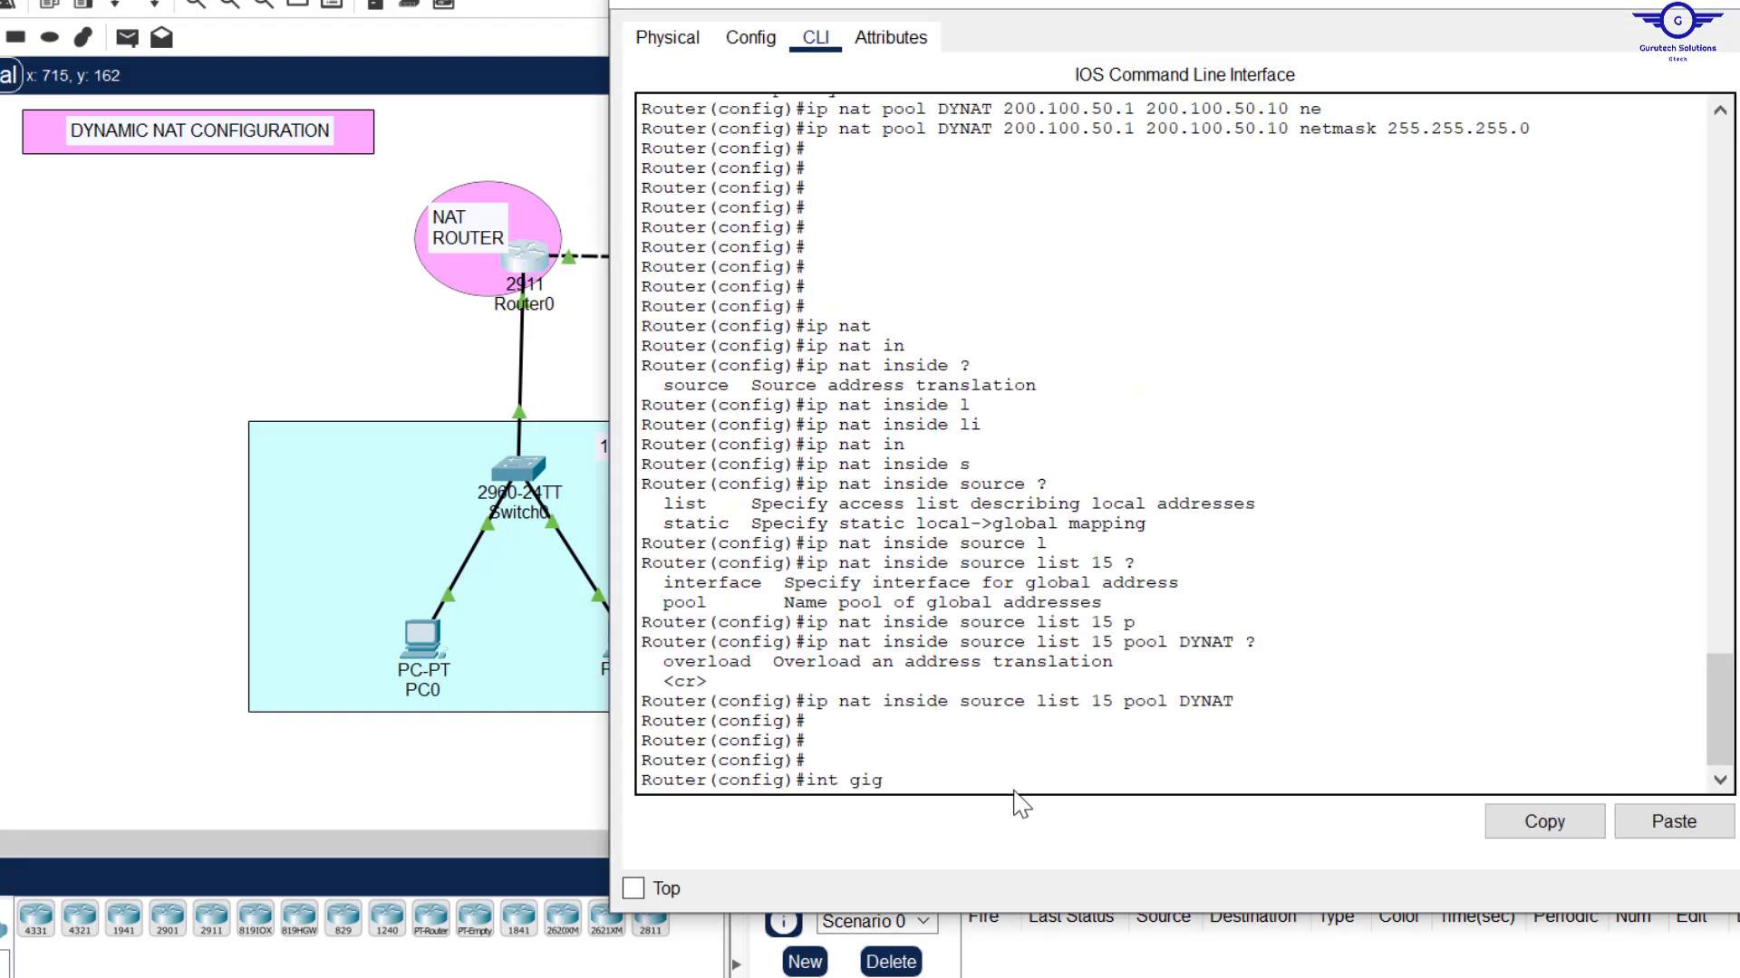
# Step: Make Gig0/0 the NAT outside interface with 'ip nat outside'
pyautogui.write('0/')
pyautogui.press('Return')
pyautogui.press('Return')
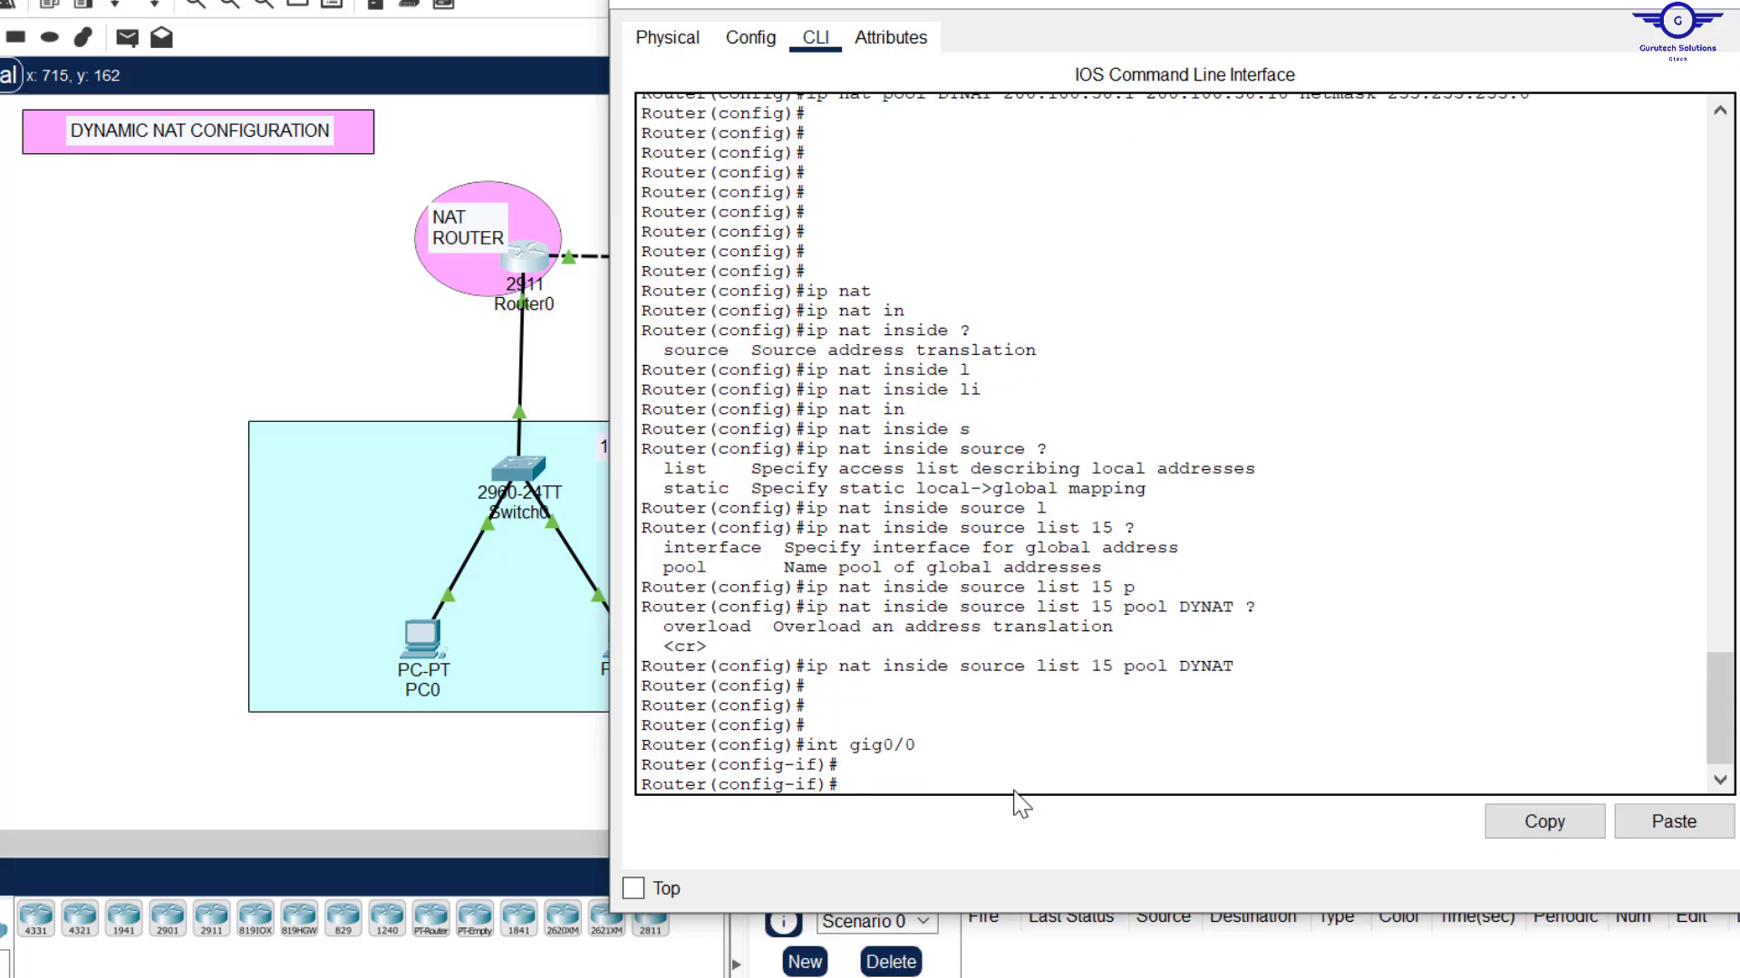
pyautogui.write('ip nat ou')
pyautogui.press('Tab')
pyautogui.press('Return')
pyautogui.press('Return')
pyautogui.write('es')
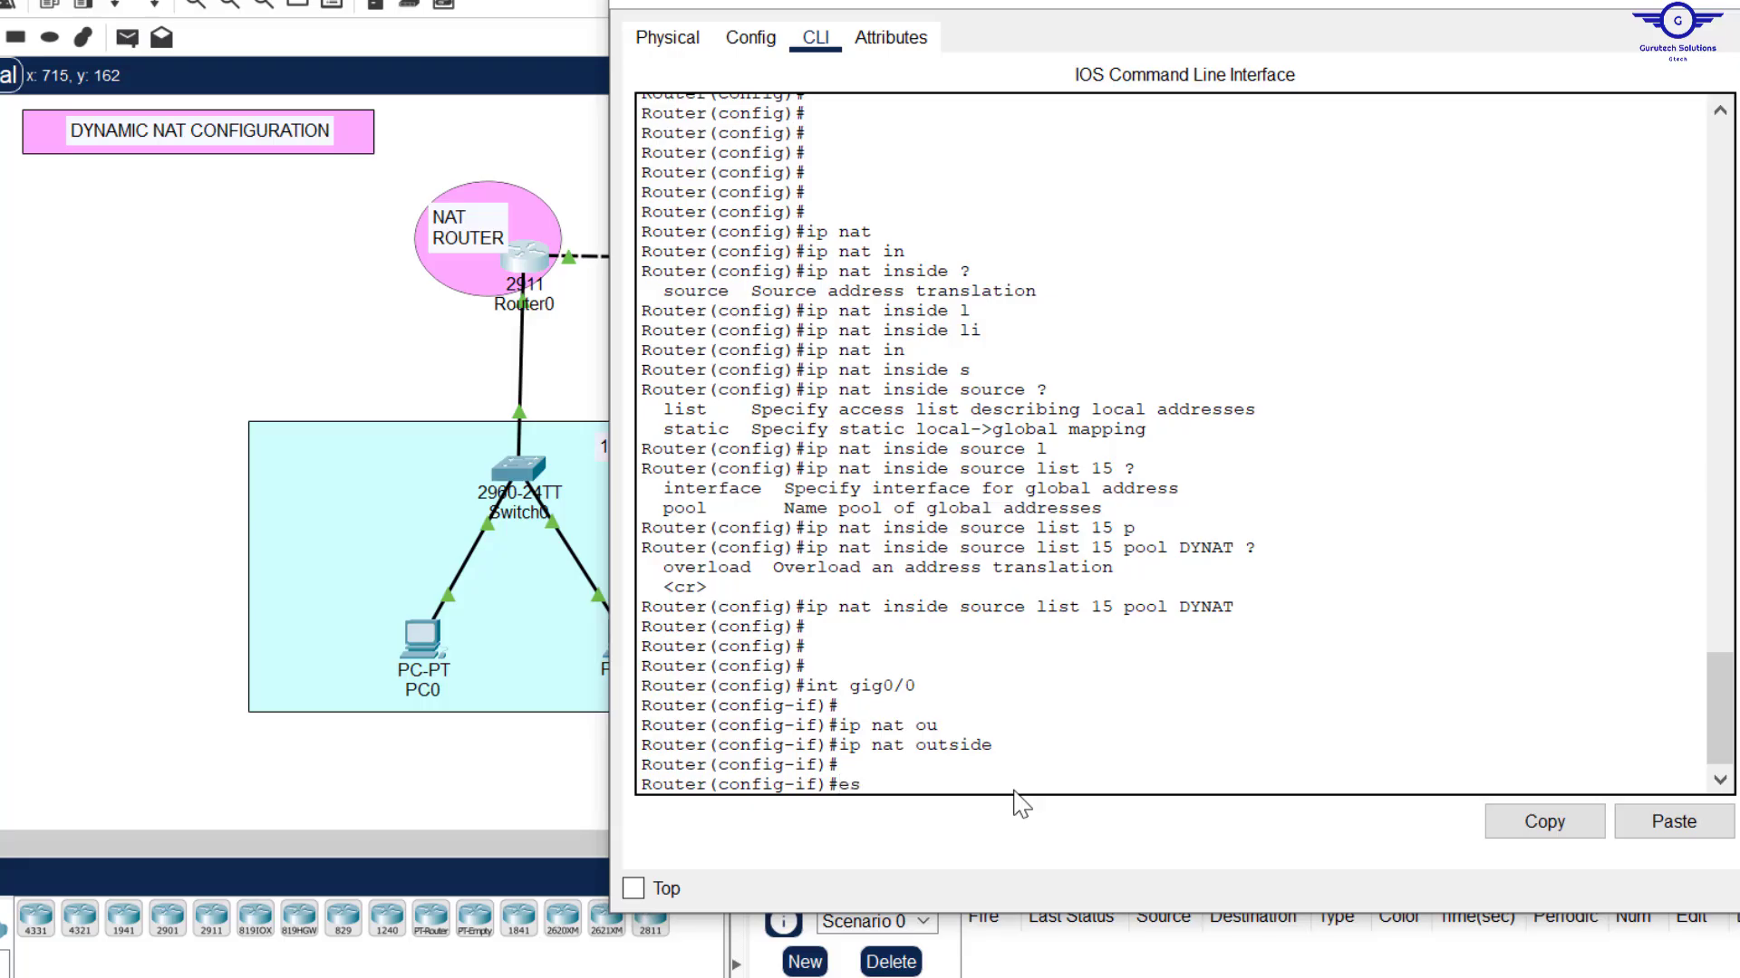
pyautogui.press('Return')
pyautogui.write('ex')
# Step: Make Gig0/1 the NAT inside interface and save the configuration with 'do wr'
pyautogui.press('Return')
pyautogui.press('Return')
pyautogui.press('Return')
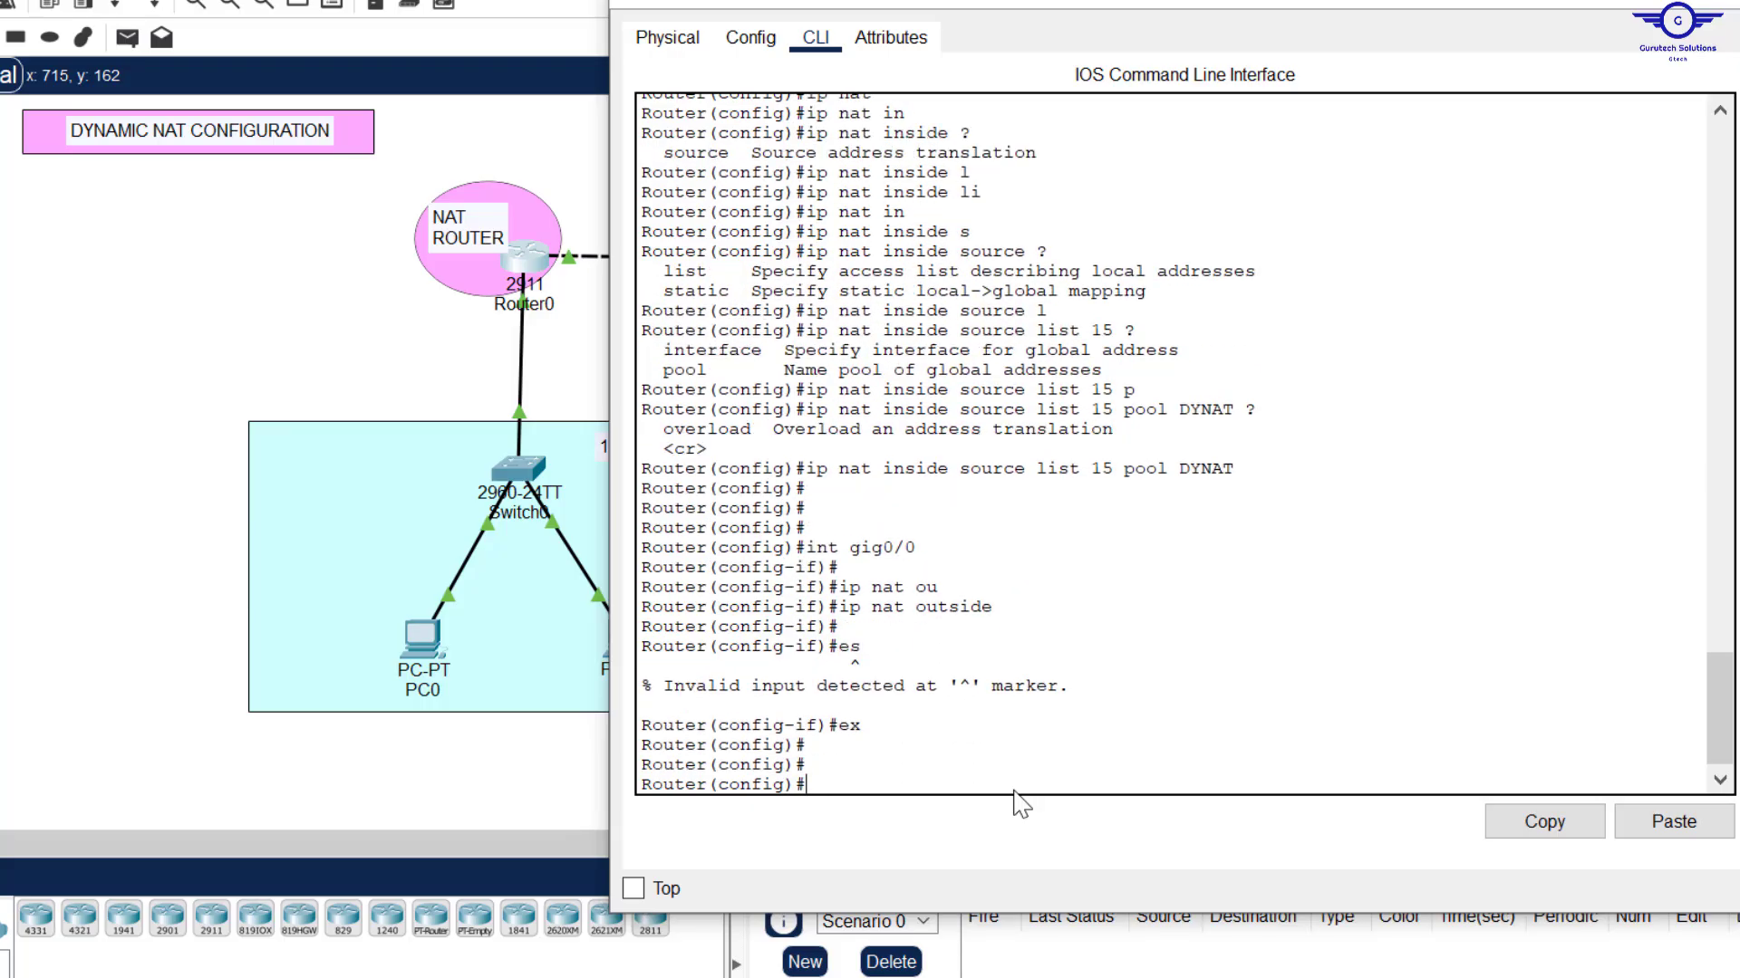
pyautogui.write('ex')
pyautogui.press('Up')
pyautogui.press('Up')
pyautogui.press('Up')
pyautogui.write('1')
pyautogui.press('Return')
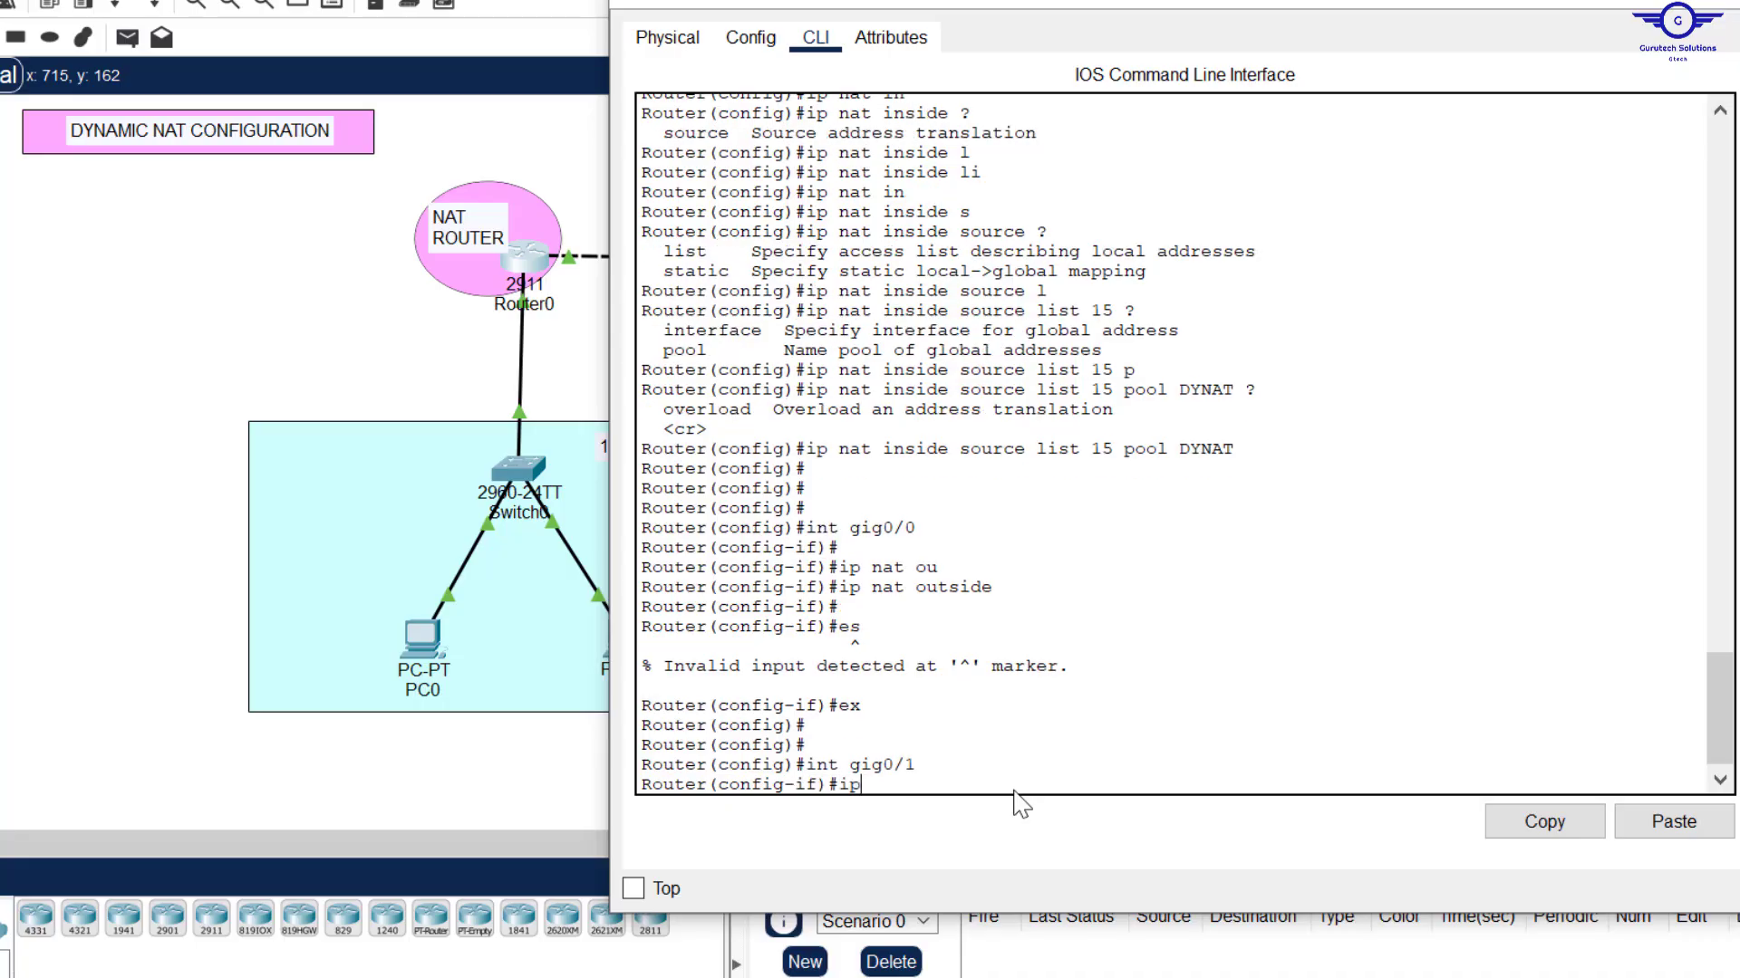
pyautogui.write('ip nat in')
pyautogui.press('Tab')
pyautogui.press('Return')
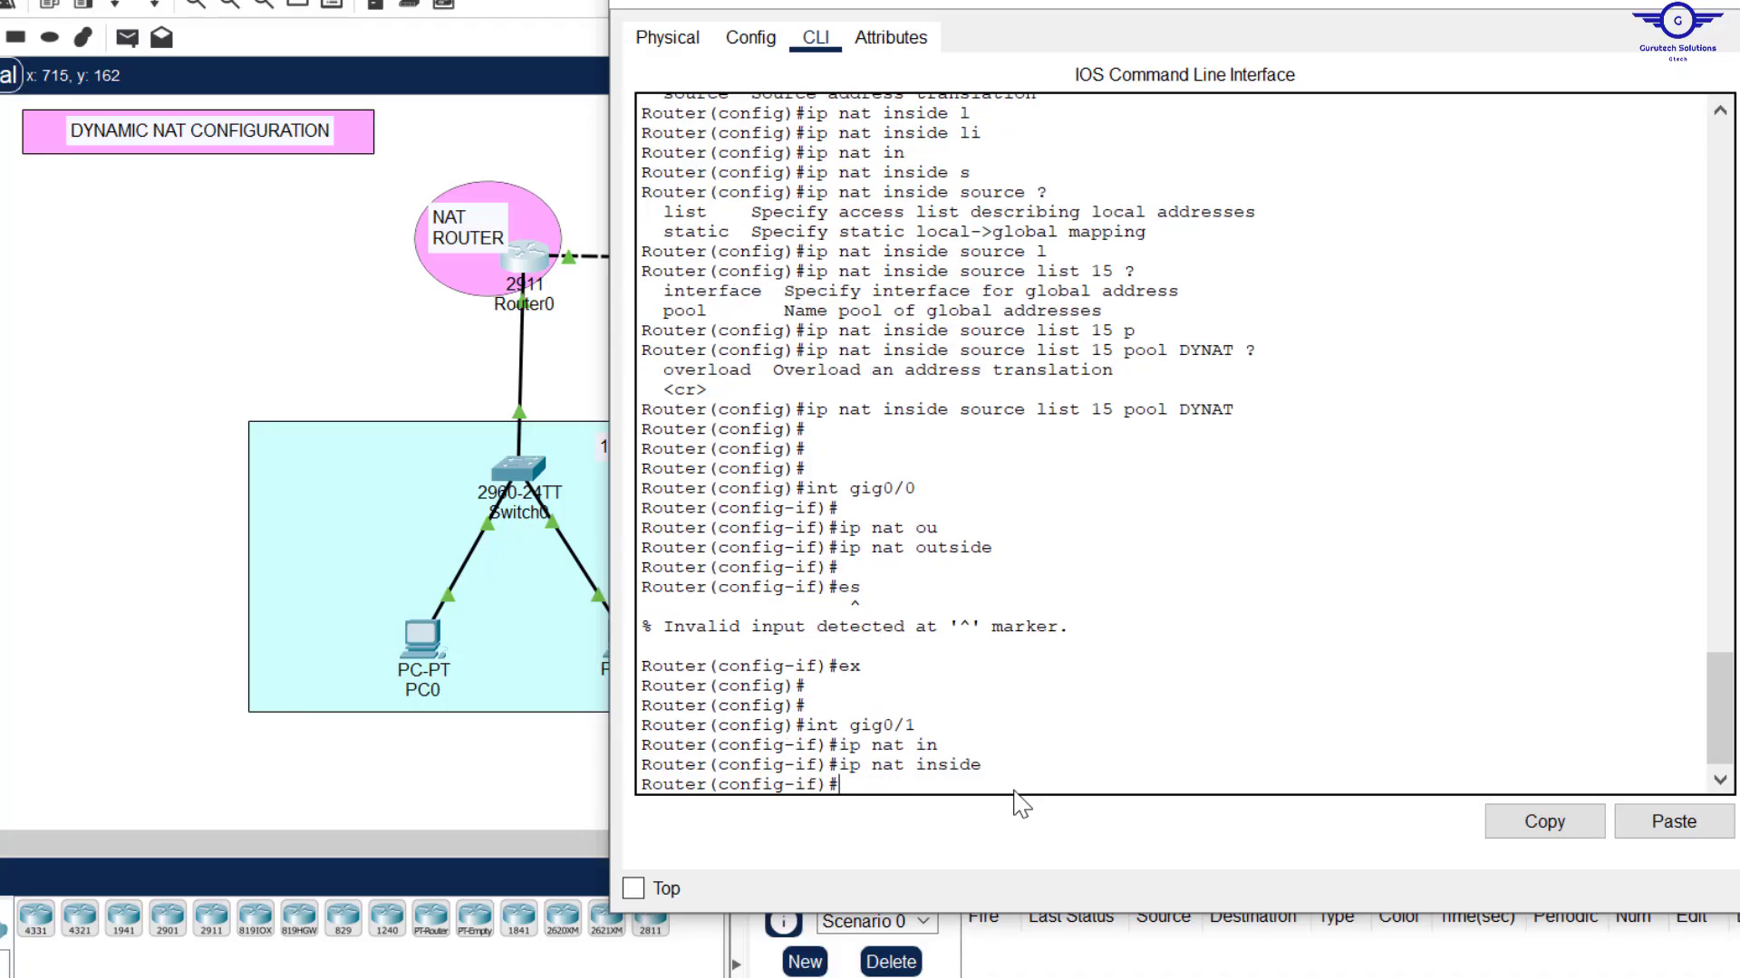
pyautogui.write('ex')
pyautogui.press('Return')
pyautogui.press('Return')
pyautogui.press('Return')
pyautogui.press('Return')
pyautogui.write('do wr')
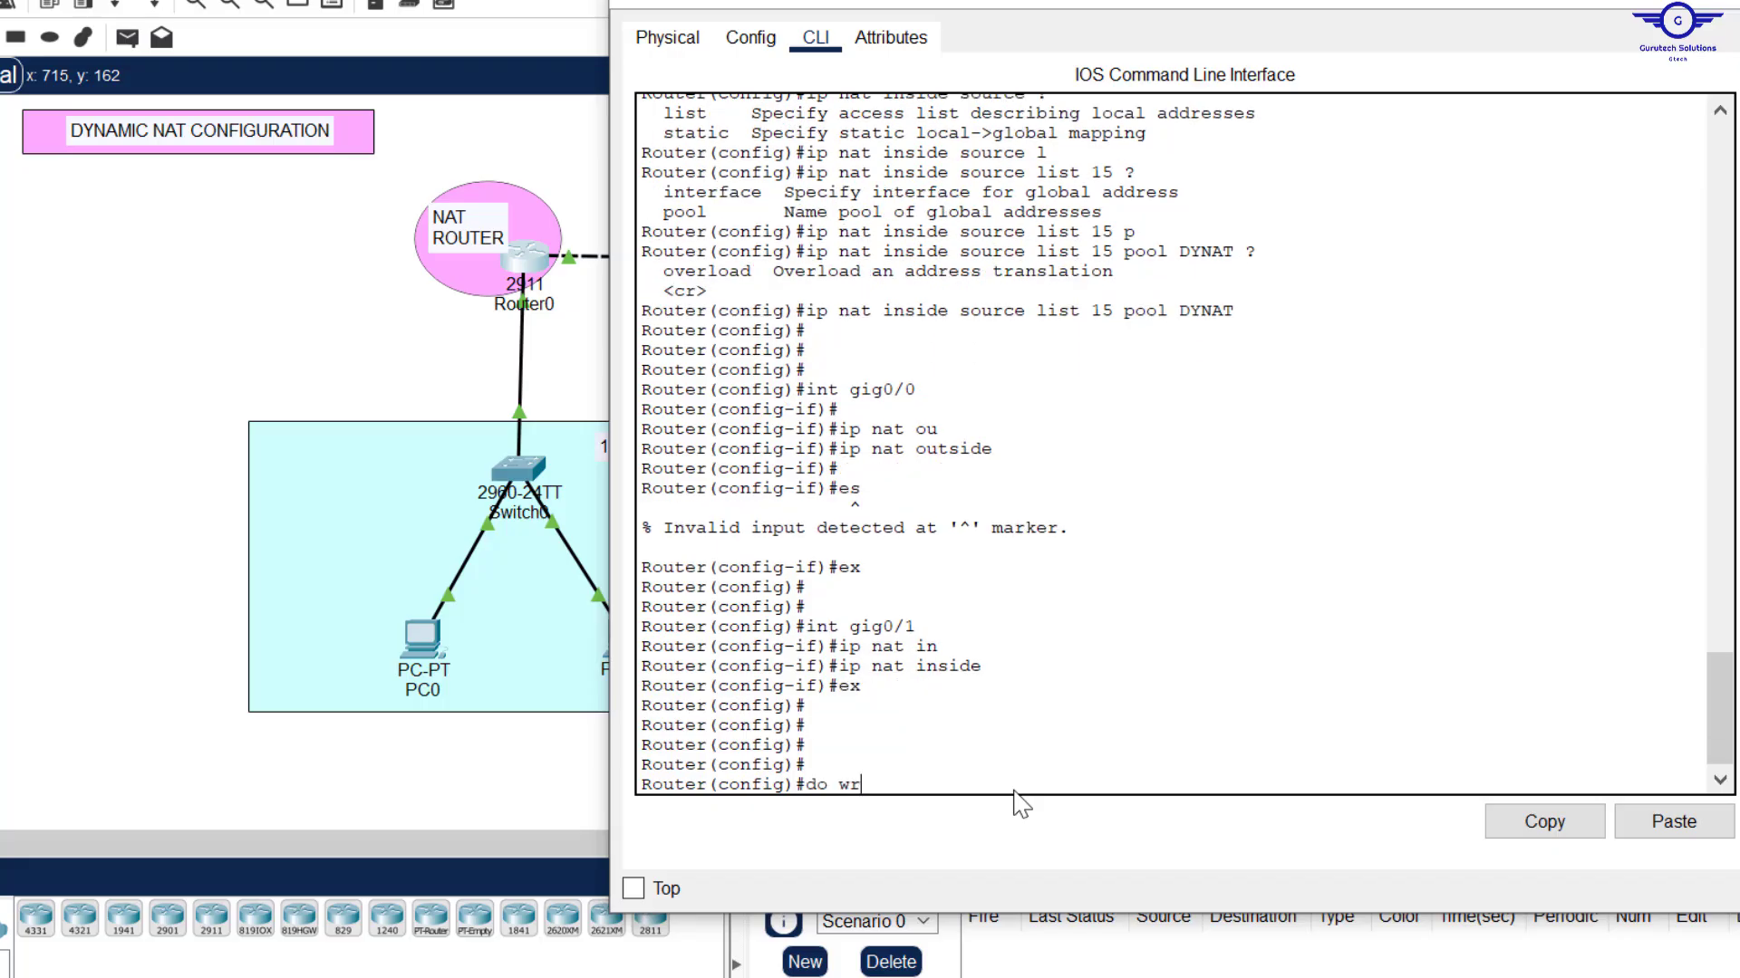
pyautogui.press('Return')
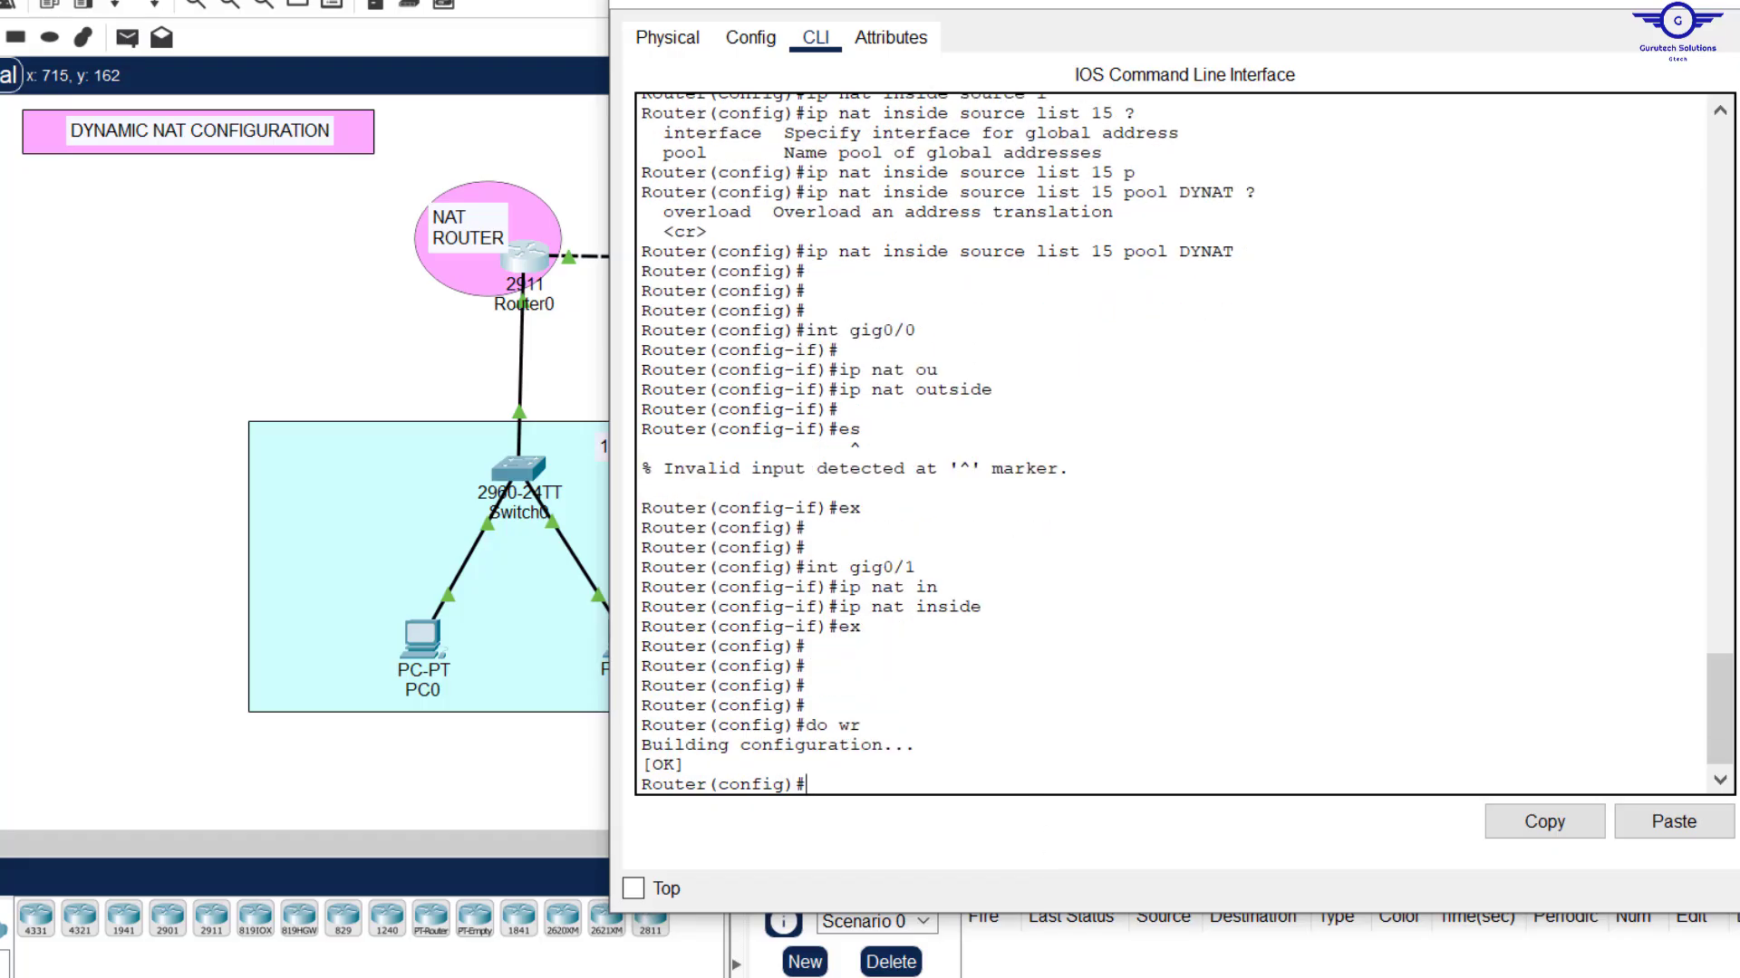
pyautogui.hotkey('alt', 'Tab')
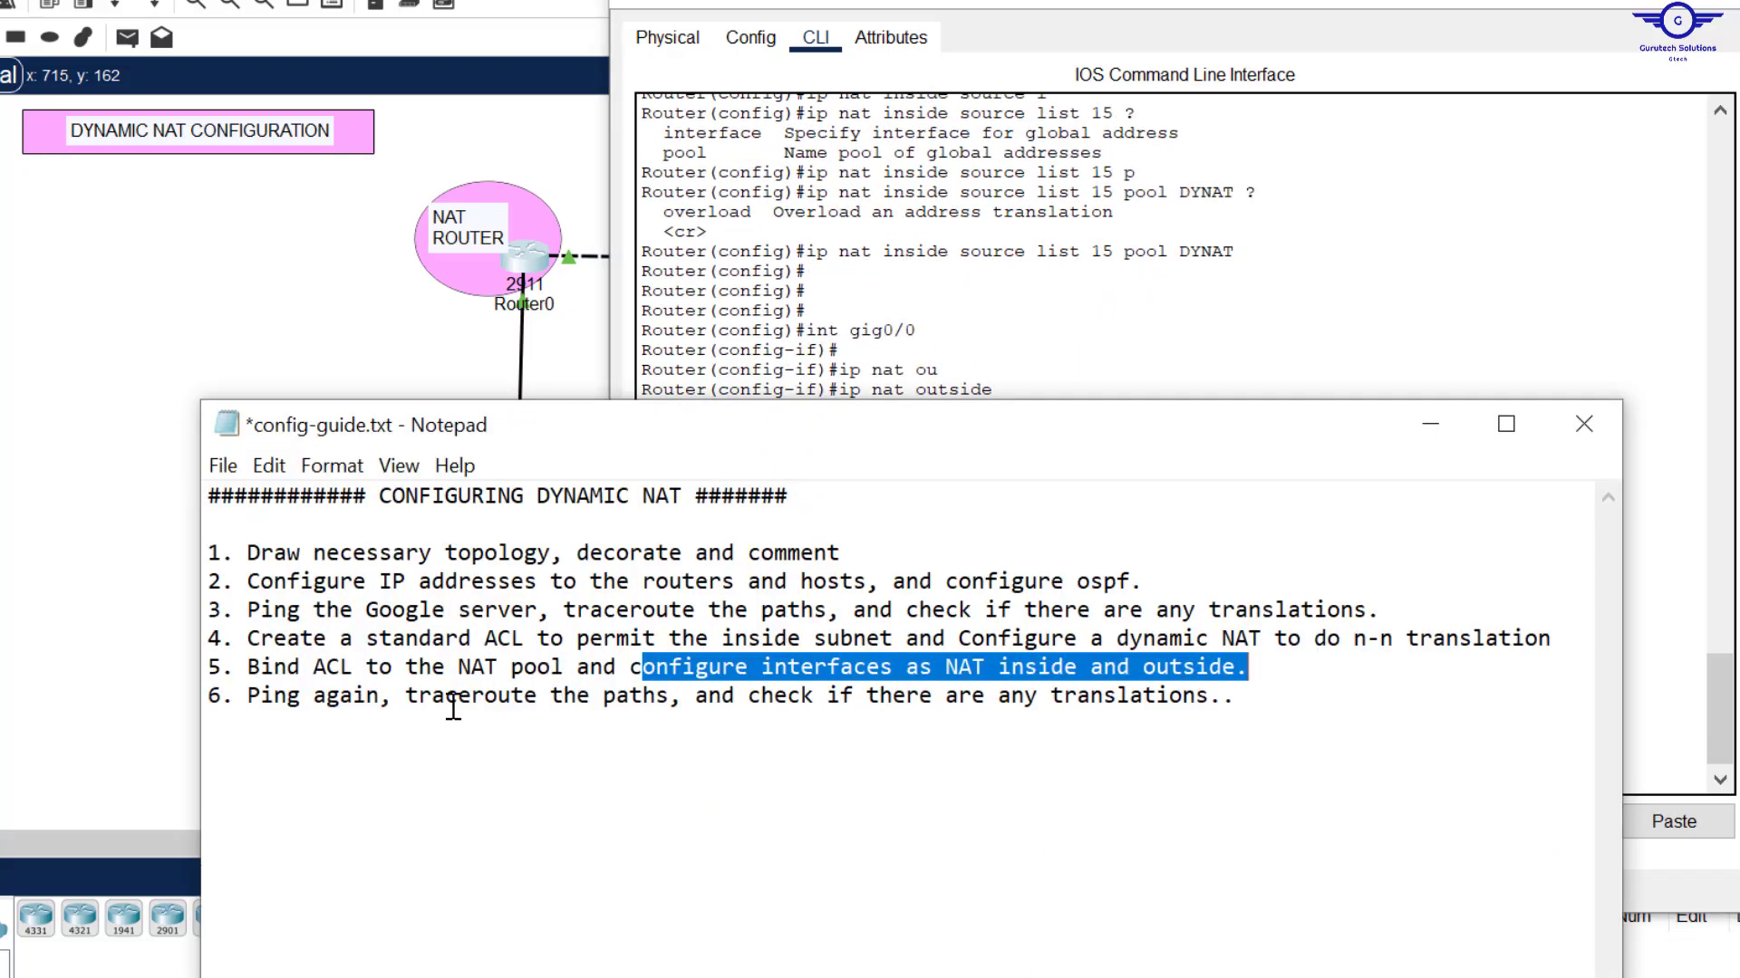
# Step: Leave configuration mode and run 'show ip nat translations', confirming the table is empty
pyautogui.click(1069, 325)
pyautogui.press('Return')
pyautogui.press('Return')
pyautogui.press('Return')
pyautogui.press('Return')
pyautogui.press('Return')
pyautogui.press('Return')
pyautogui.press('Return')
pyautogui.press('Return')
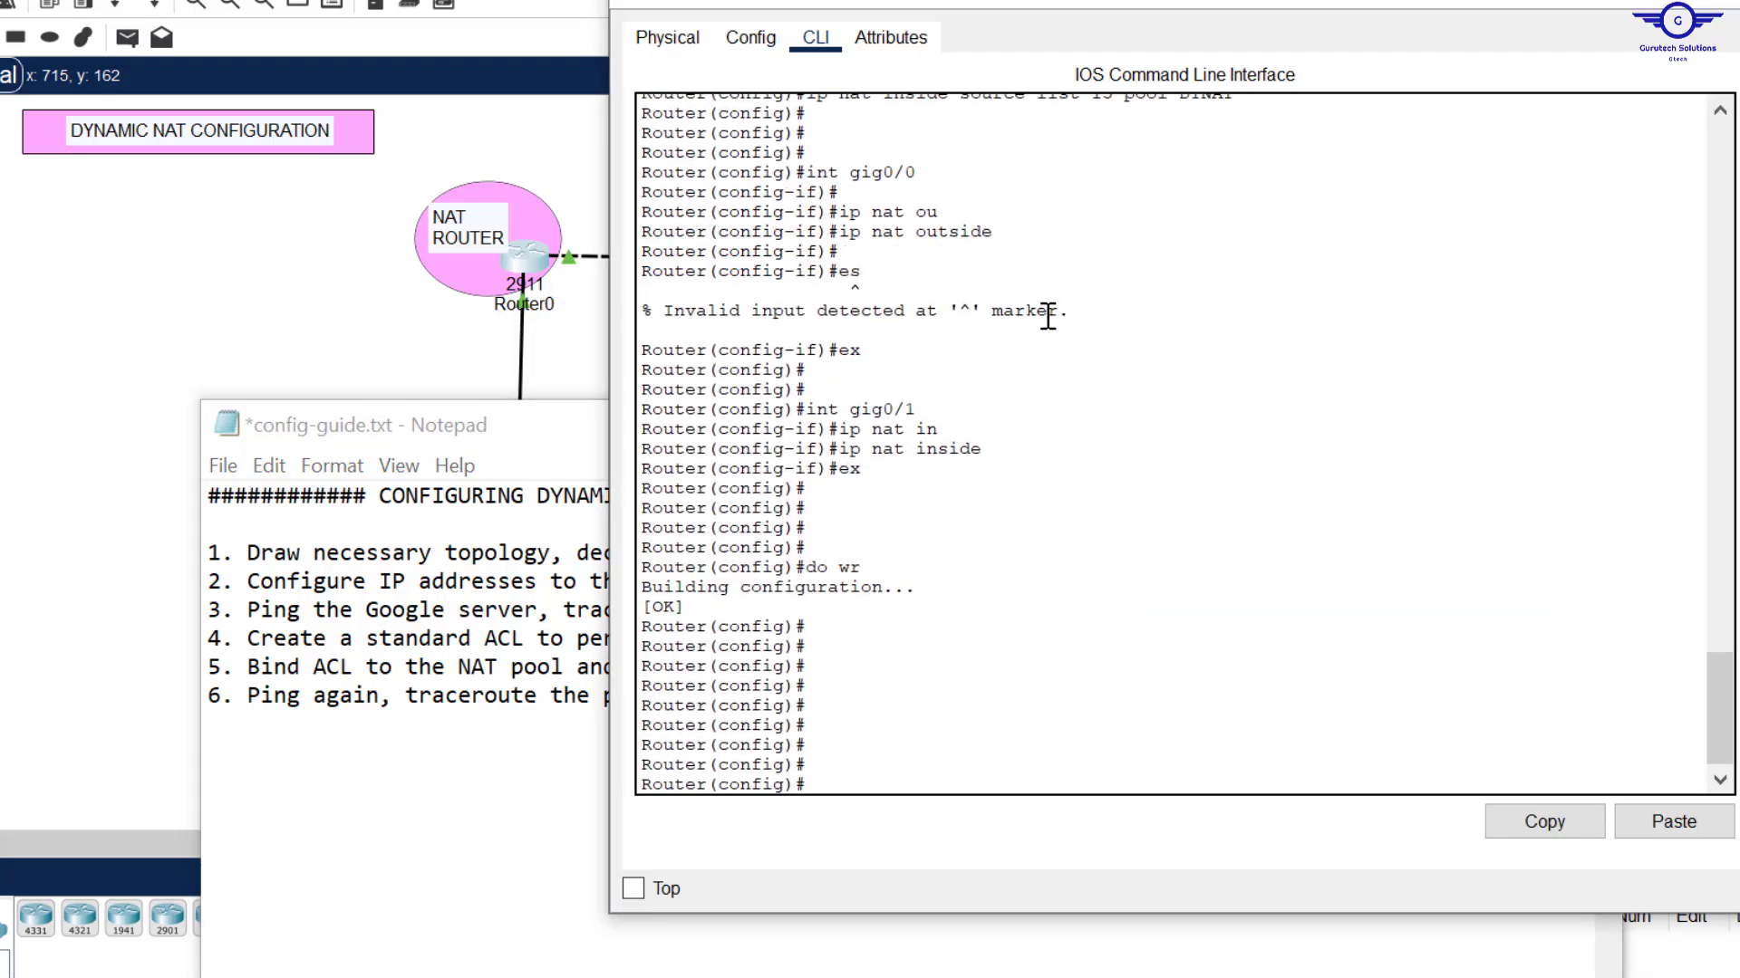
pyautogui.write('end')
pyautogui.press('Return')
pyautogui.press('Return')
pyautogui.press('Return')
pyautogui.press('Return')
pyautogui.press('Return')
pyautogui.press('Return')
pyautogui.press('Return')
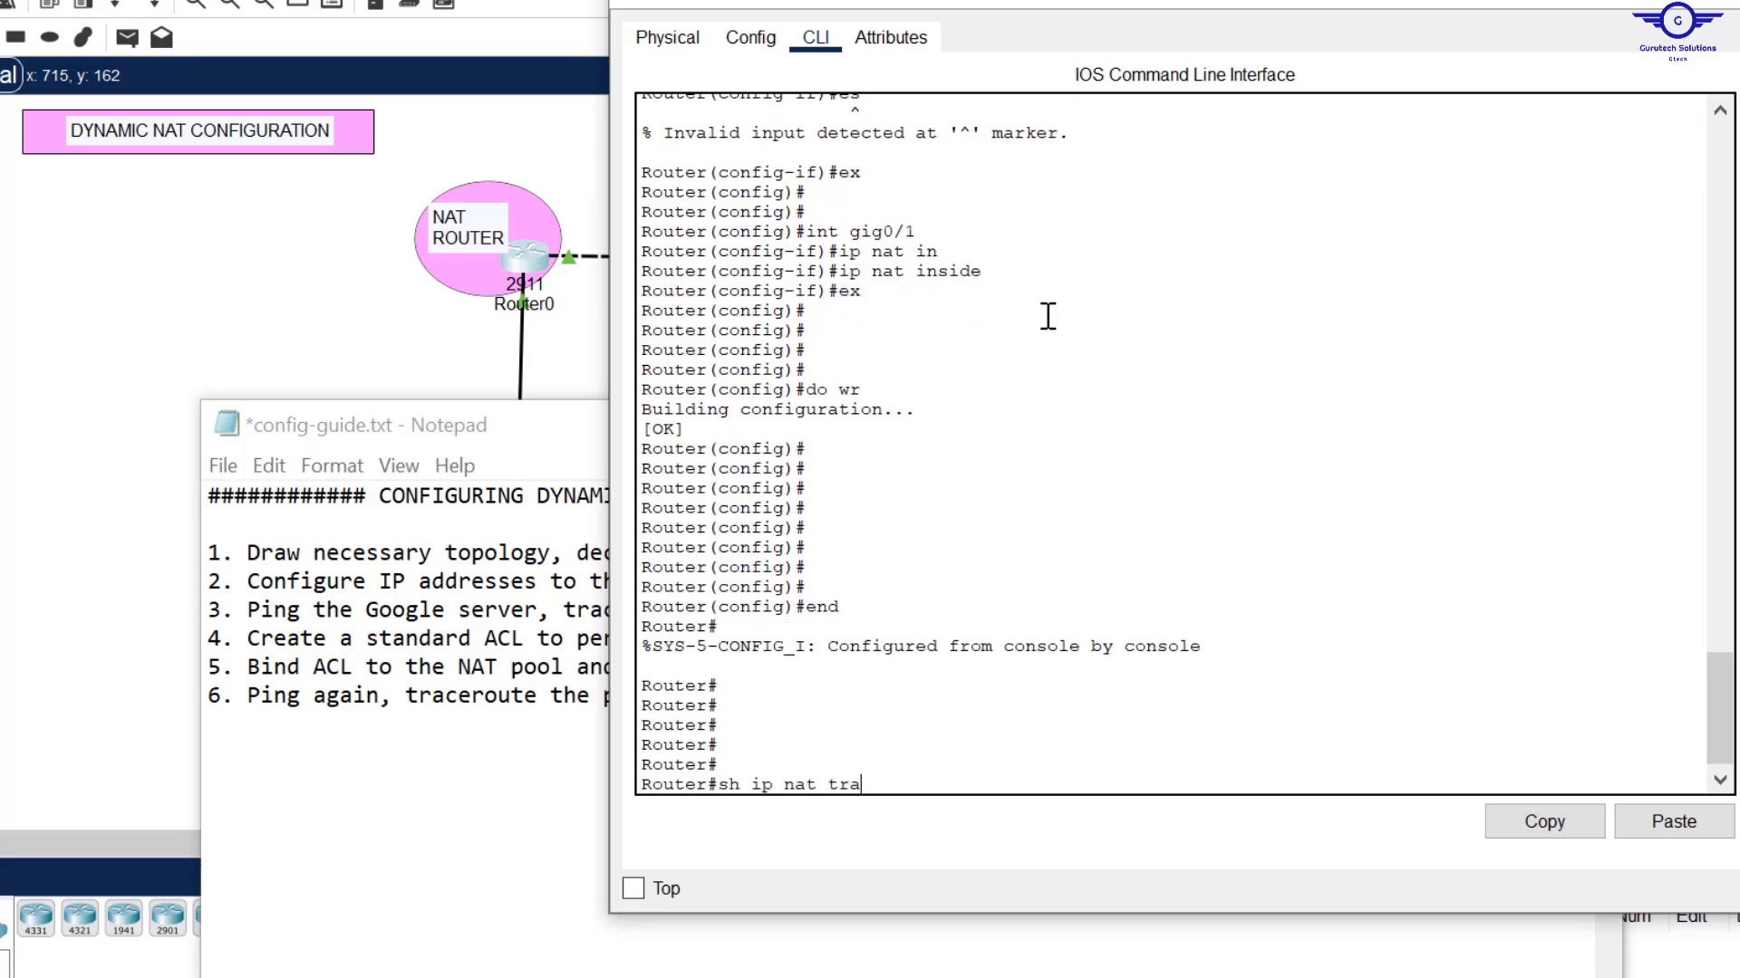
pyautogui.write('sh ip nat tra')
pyautogui.press('Tab')
pyautogui.press('Return')
pyautogui.press('Return')
pyautogui.press('Return')
pyautogui.press('Return')
pyautogui.press('Return')
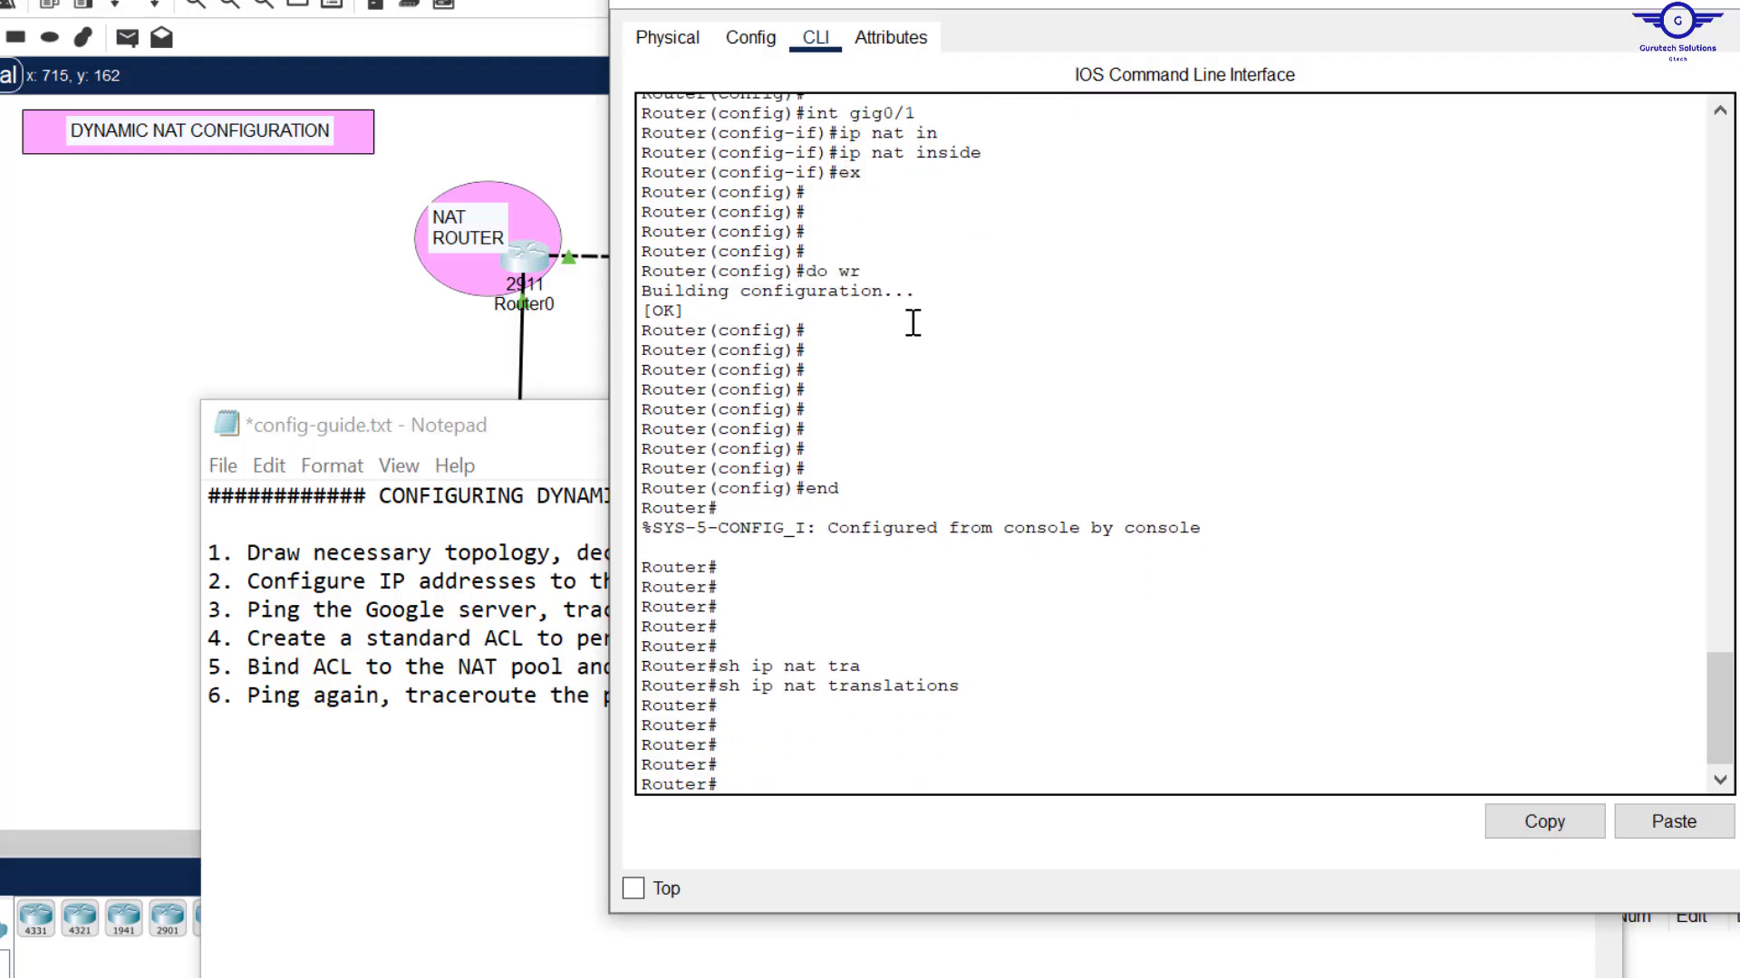
pyautogui.moveTo(719, 686); pyautogui.dragTo(785, 787)
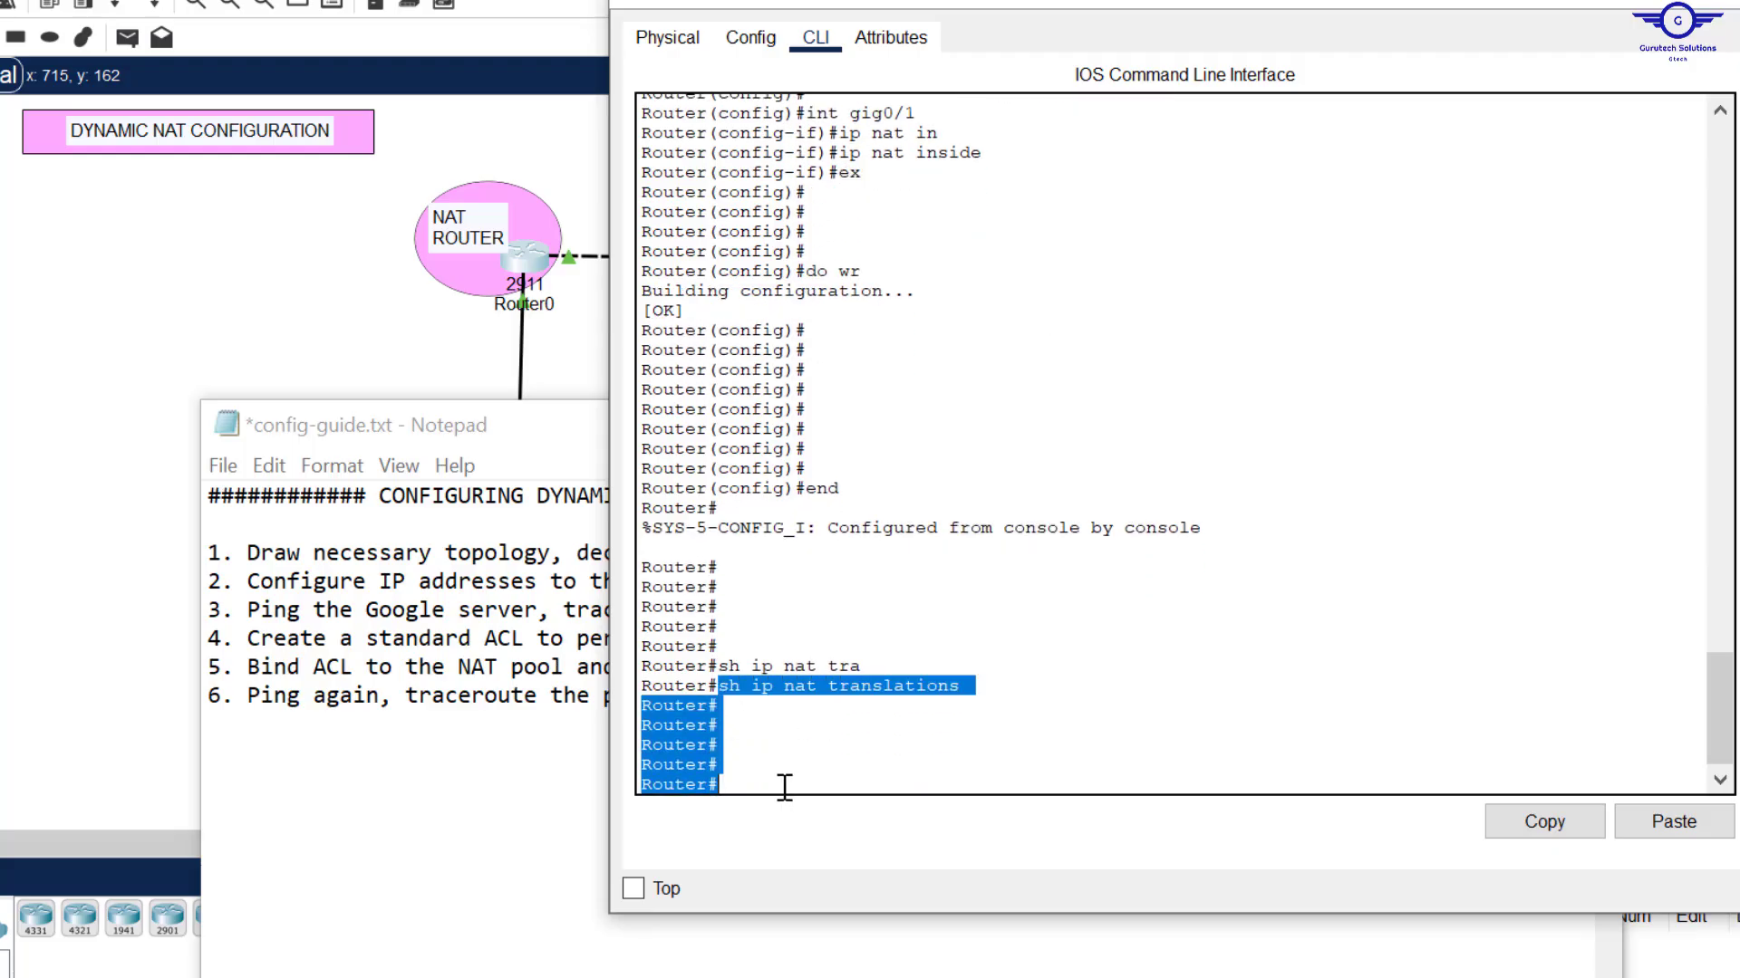
pyautogui.click(574, 362)
# Step: Rerun tracert 8.8.8.8 on PC0, reaching it via 192.168.20.1 and 200.100.50.20
pyautogui.click(433, 672)
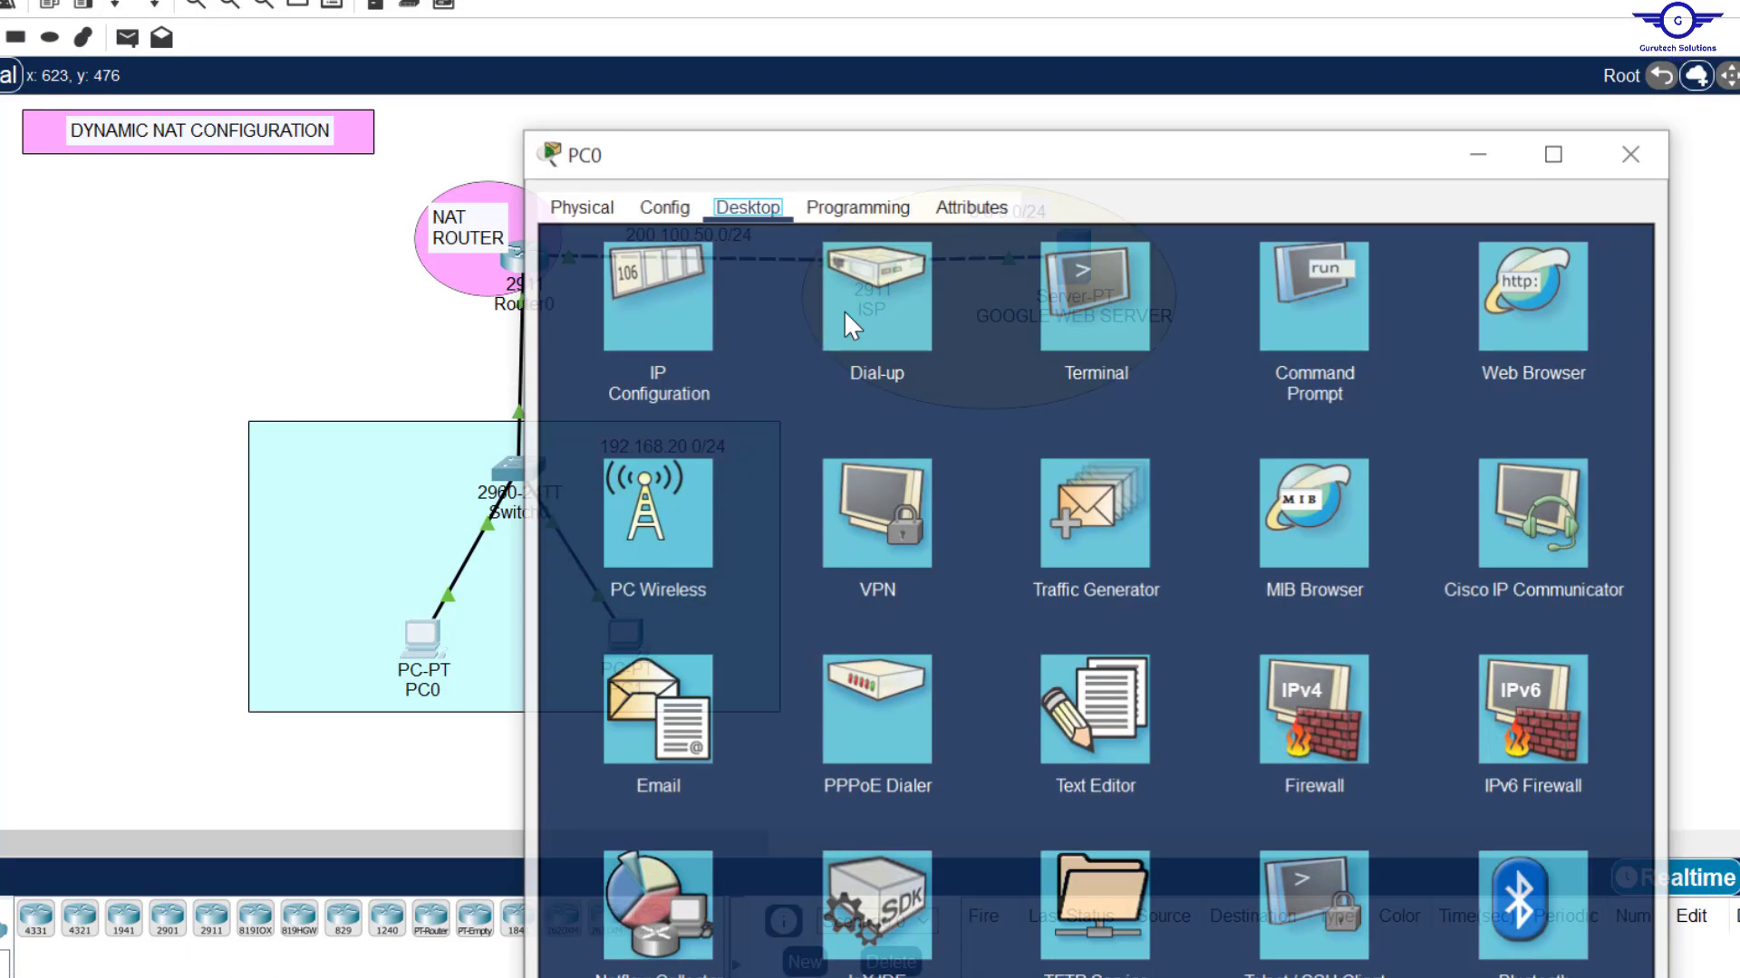
pyautogui.click(1337, 328)
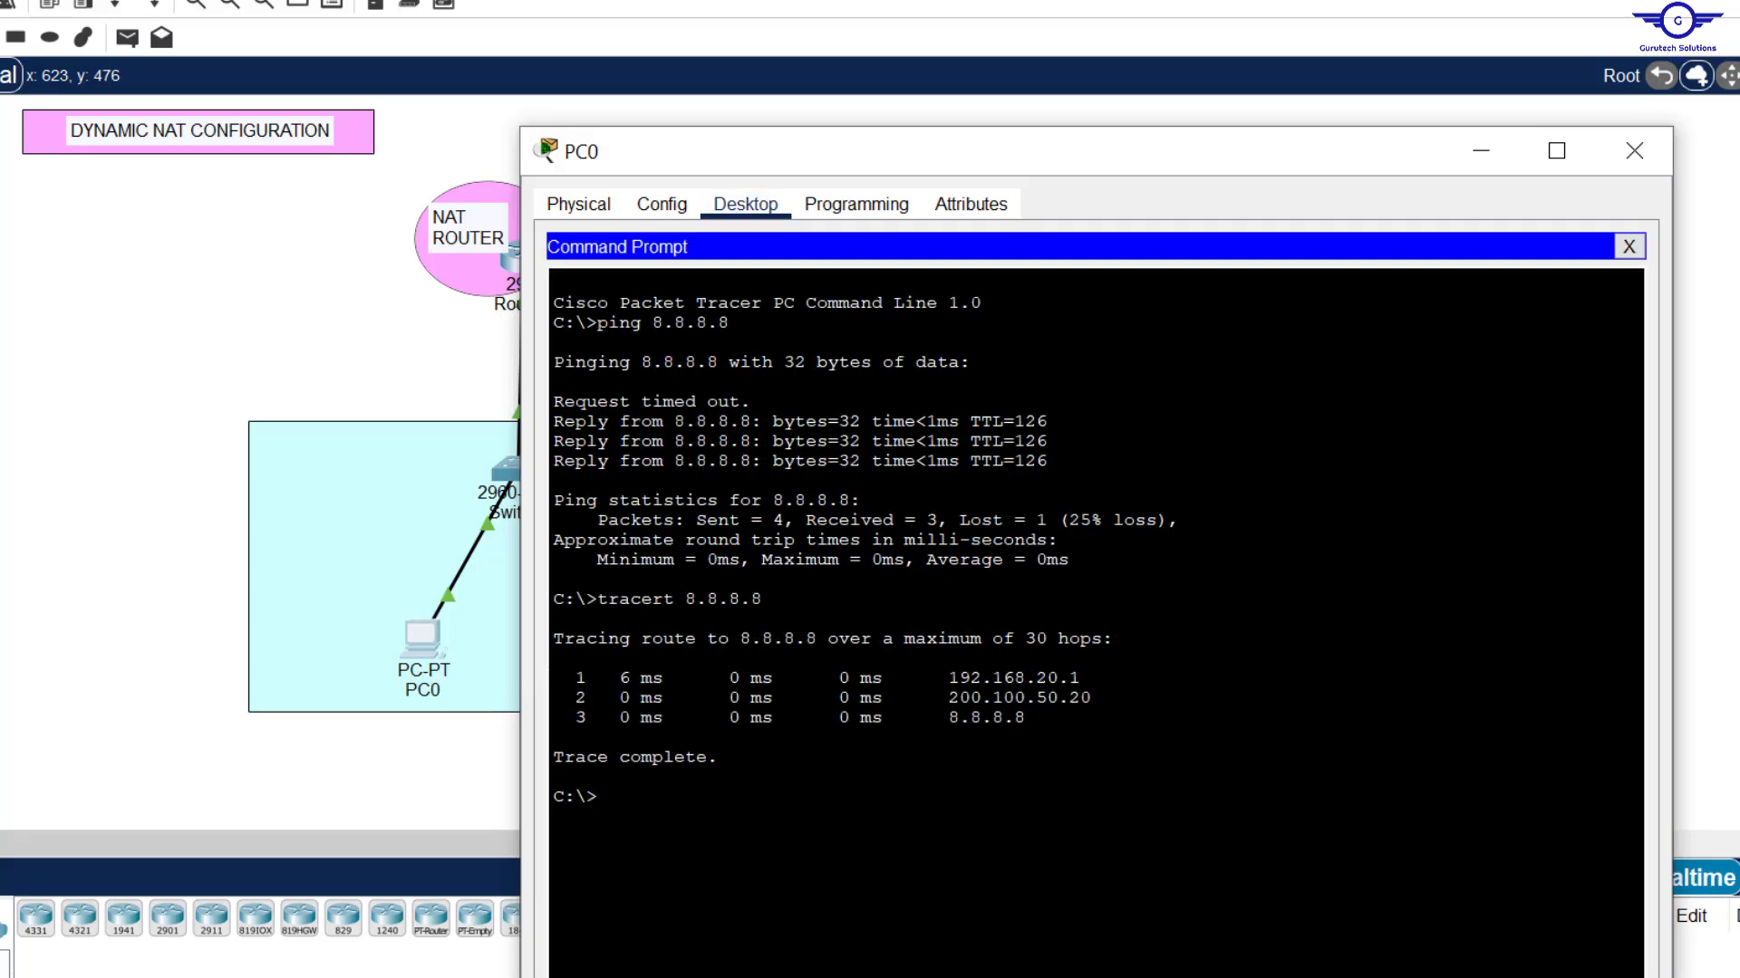
pyautogui.press('Up')
pyautogui.press('Return')
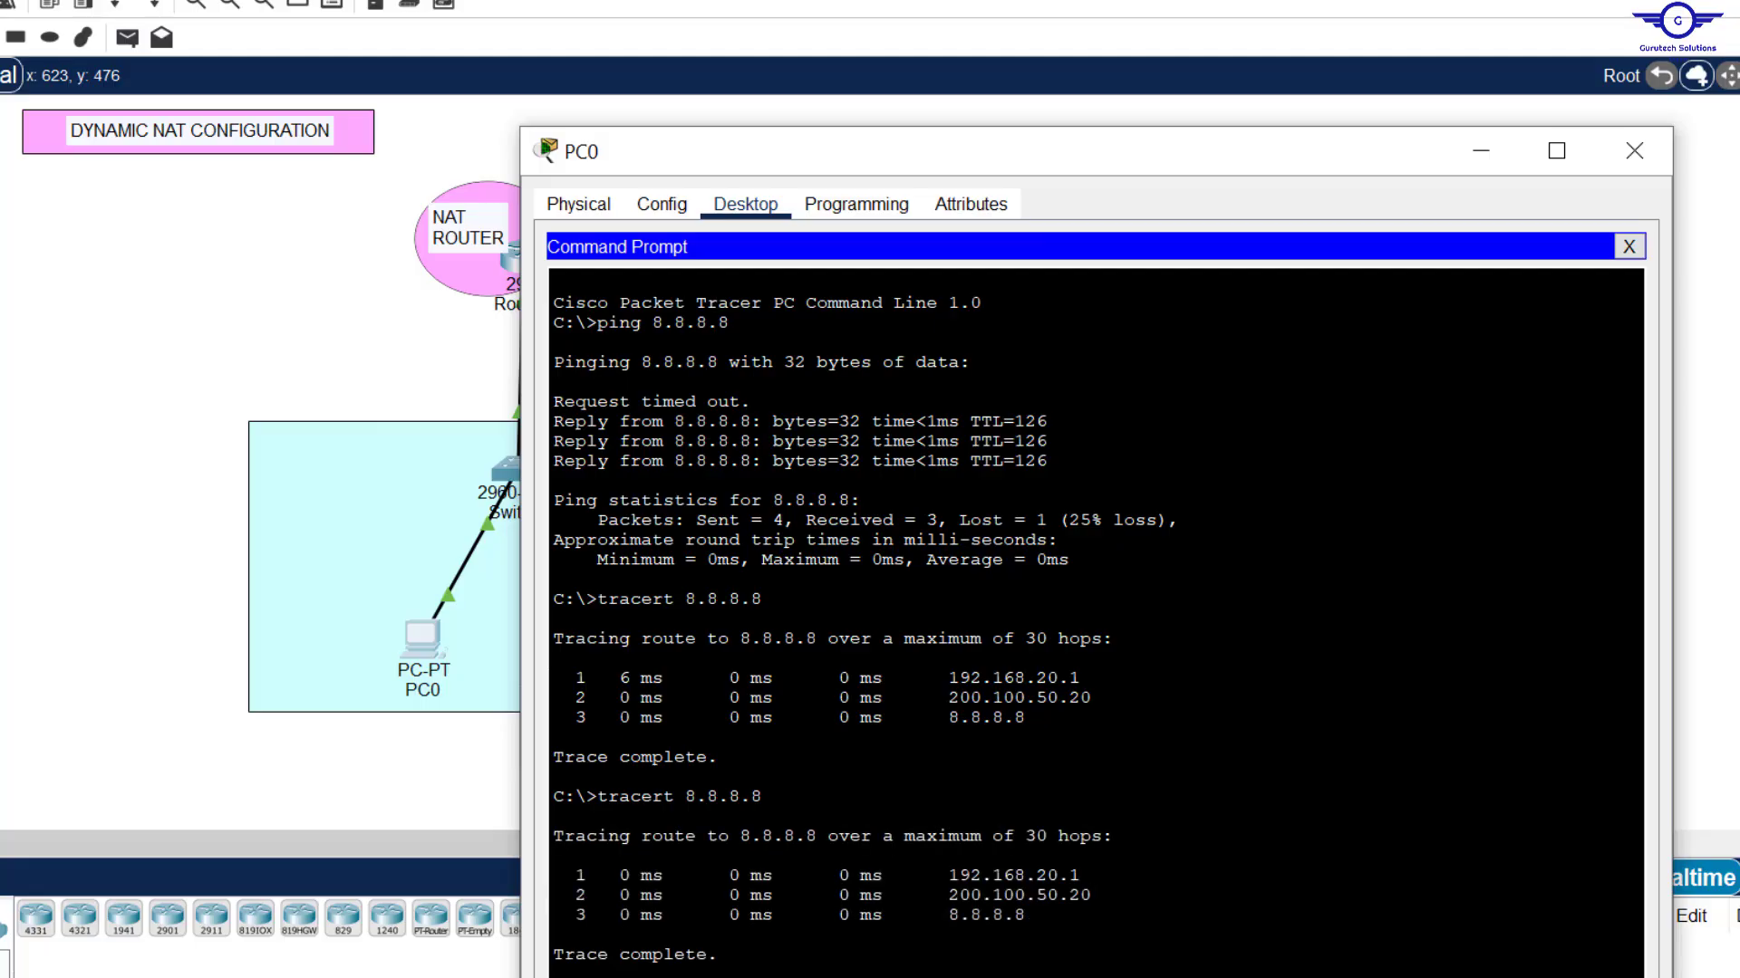
pyautogui.moveTo(1031, 155); pyautogui.dragTo(1046, 0)
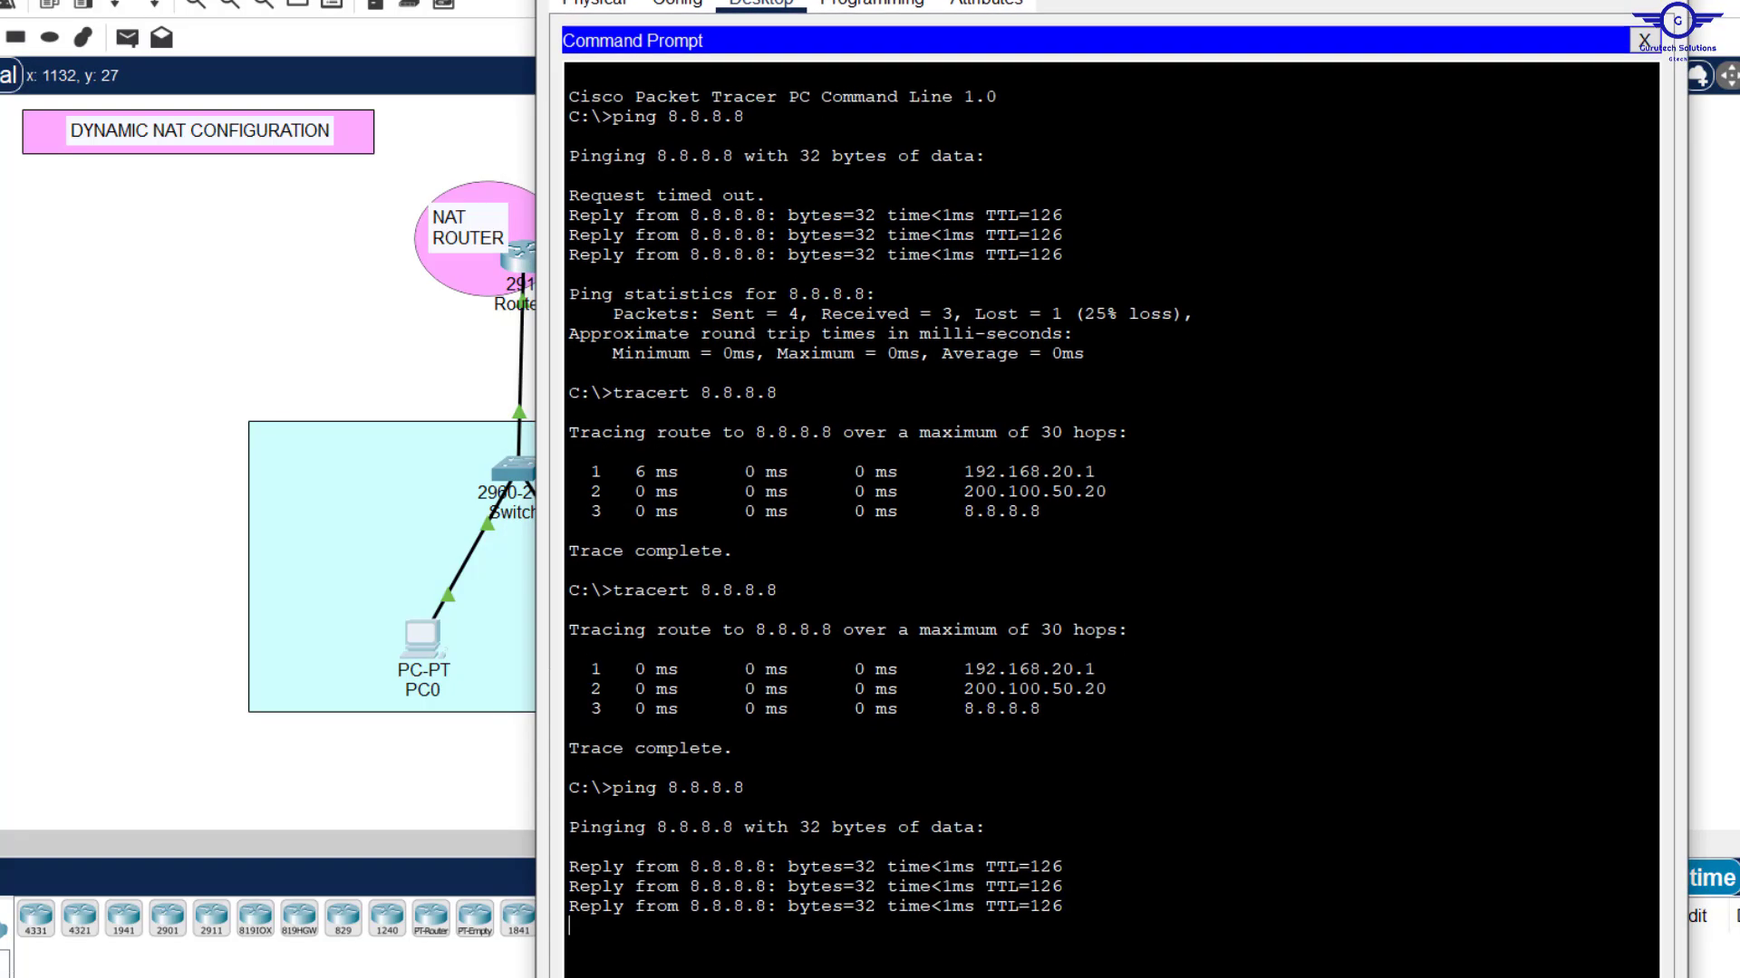
# Step: Redisplay Router0's NAT translations and highlight PC0's 192.168.20.10 mapped to 200.100.50.1
pyautogui.click(524, 262)
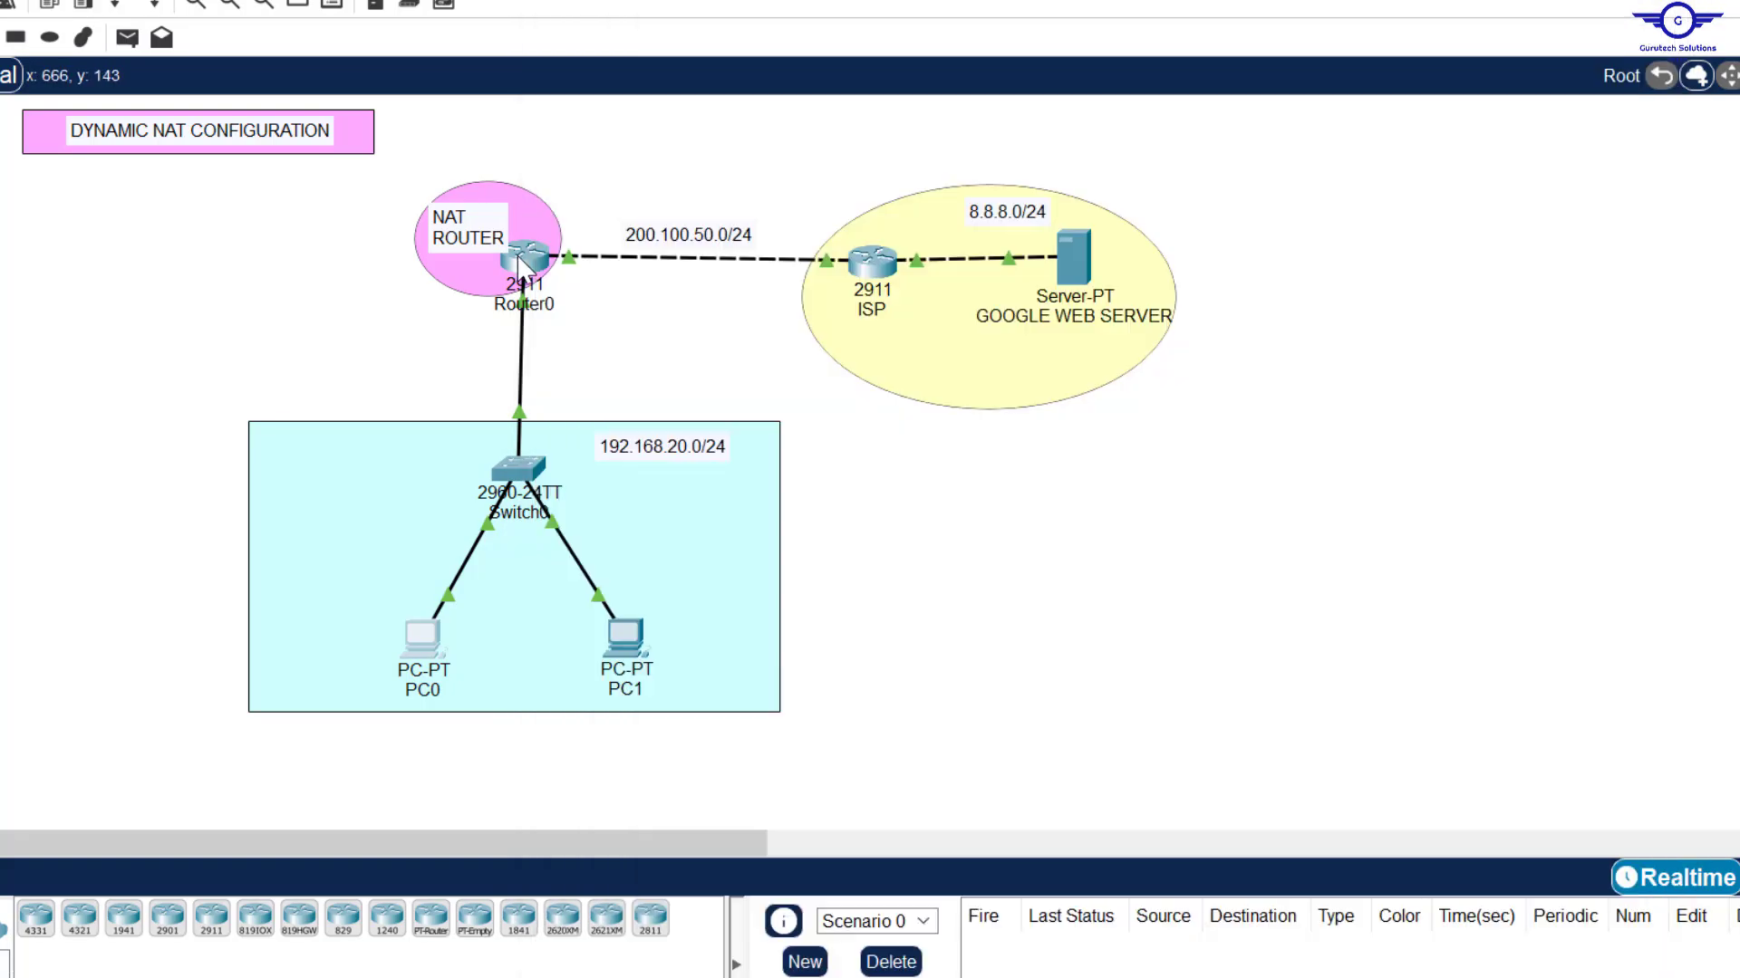
pyautogui.click(938, 649)
pyautogui.press('Up')
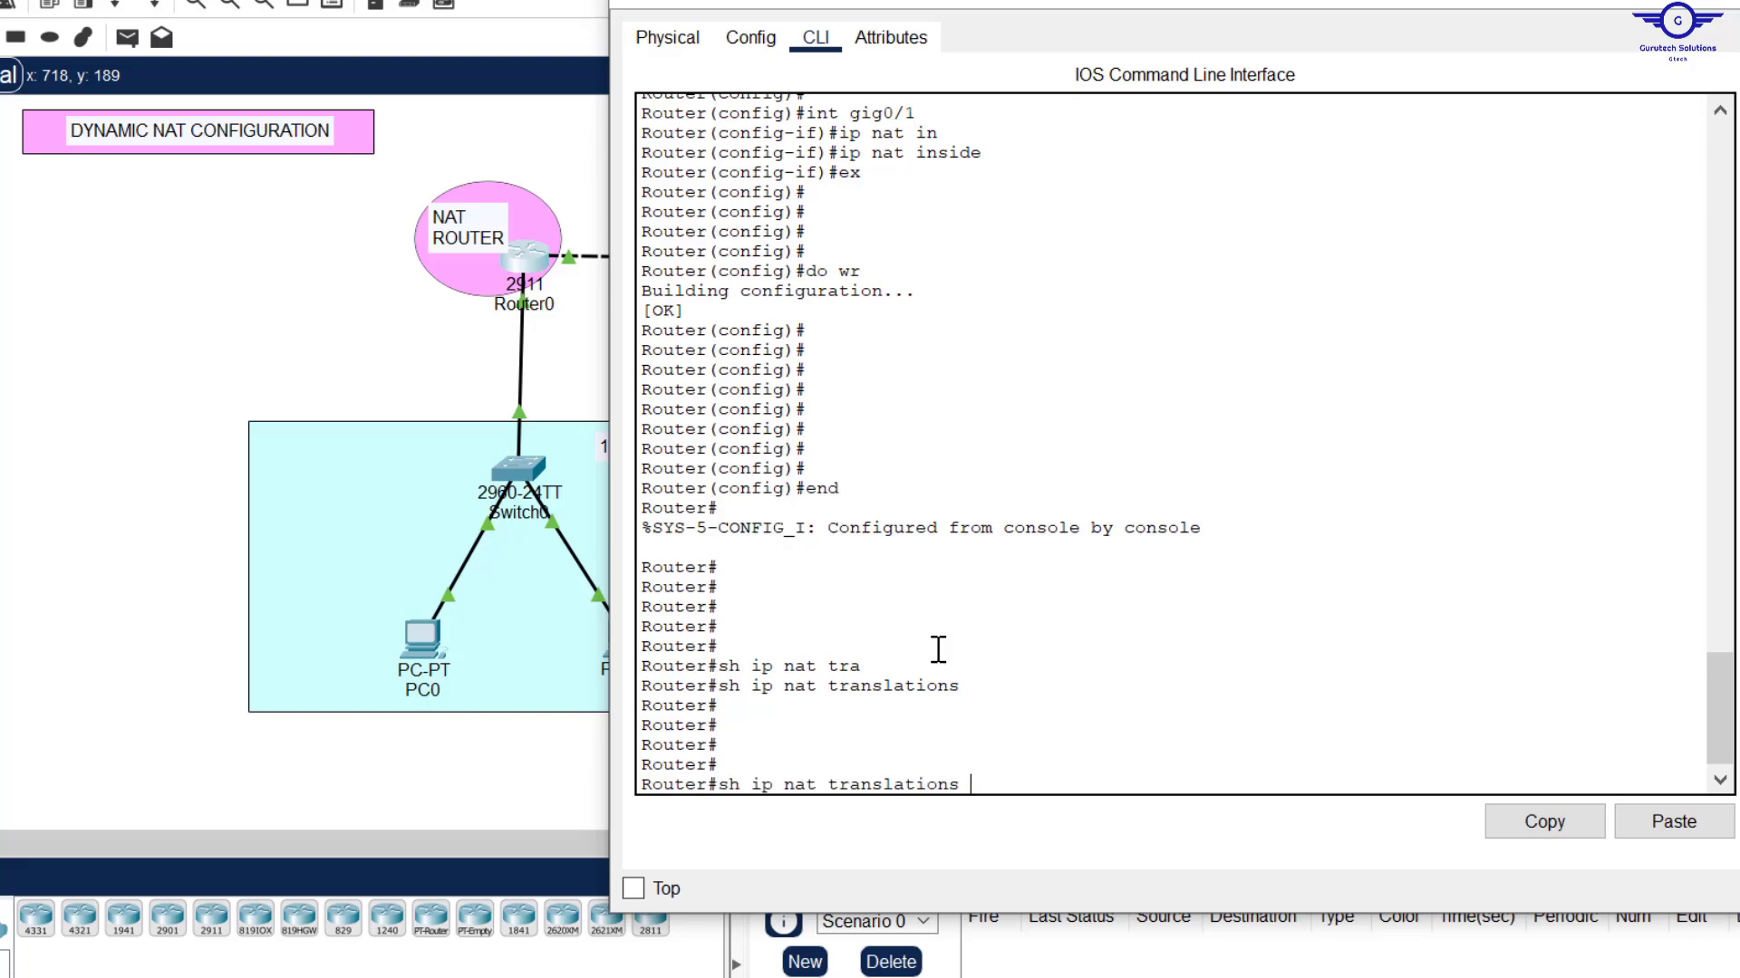
pyautogui.press('Return')
pyautogui.press('Return')
pyautogui.press('Return')
pyautogui.press('Return')
pyautogui.press('Return')
pyautogui.press('Return')
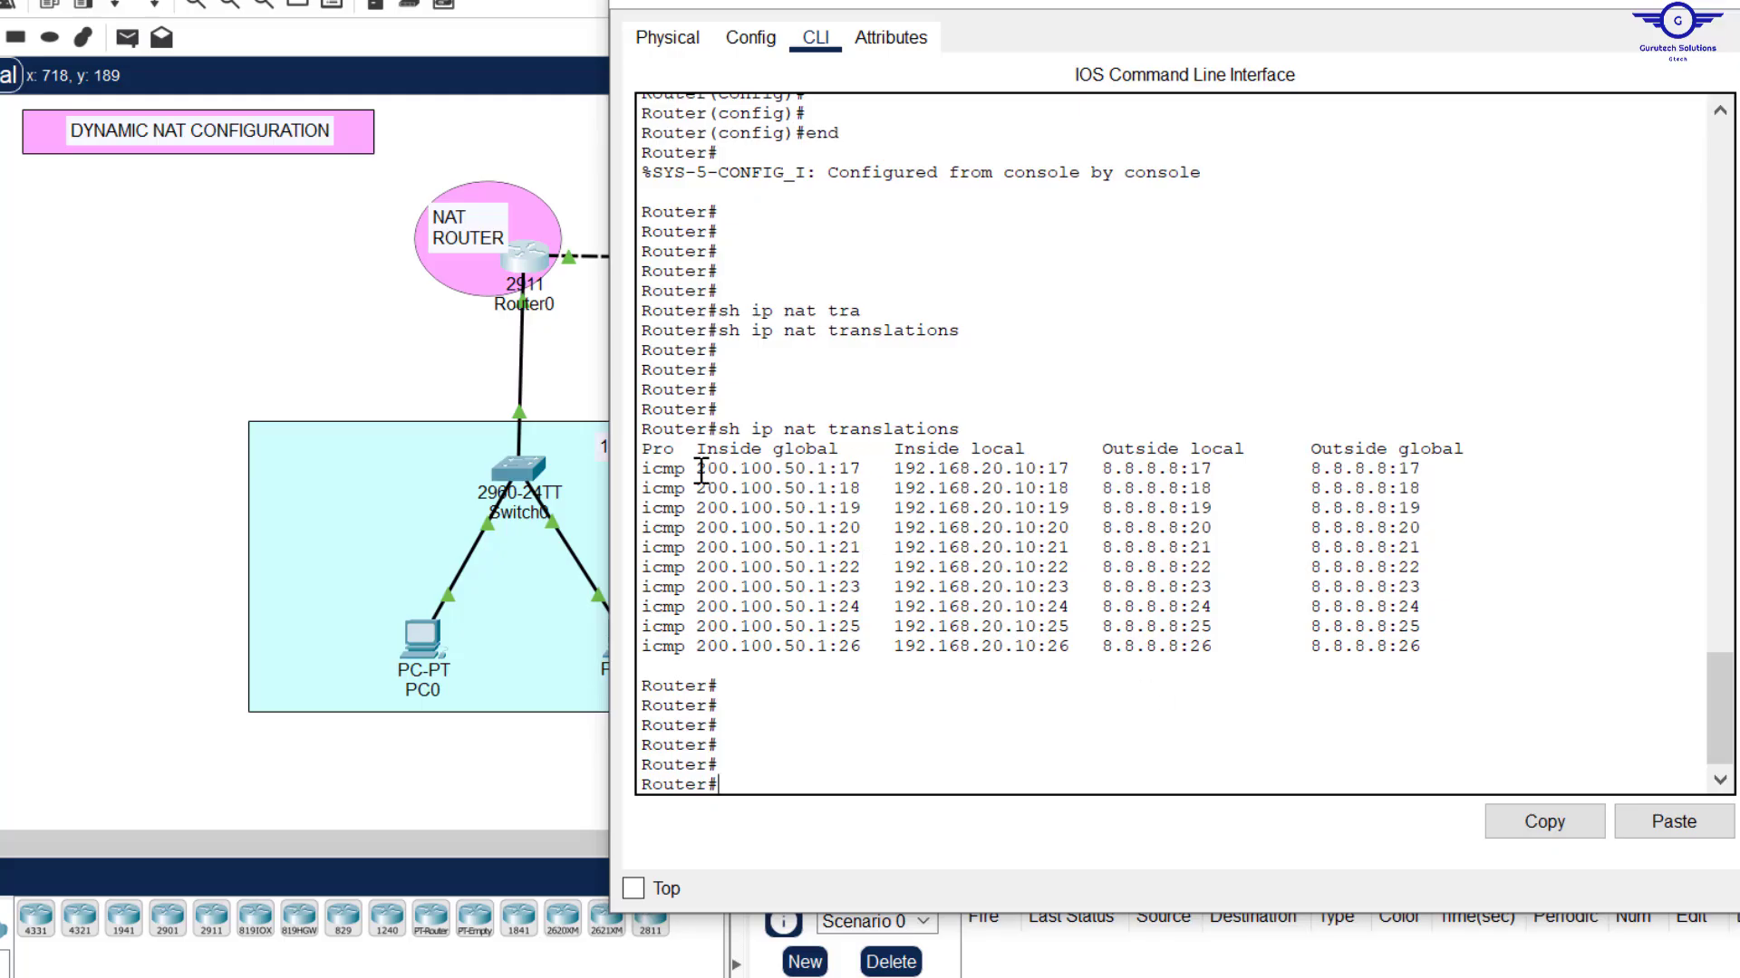
pyautogui.moveTo(699, 469); pyautogui.dragTo(830, 468)
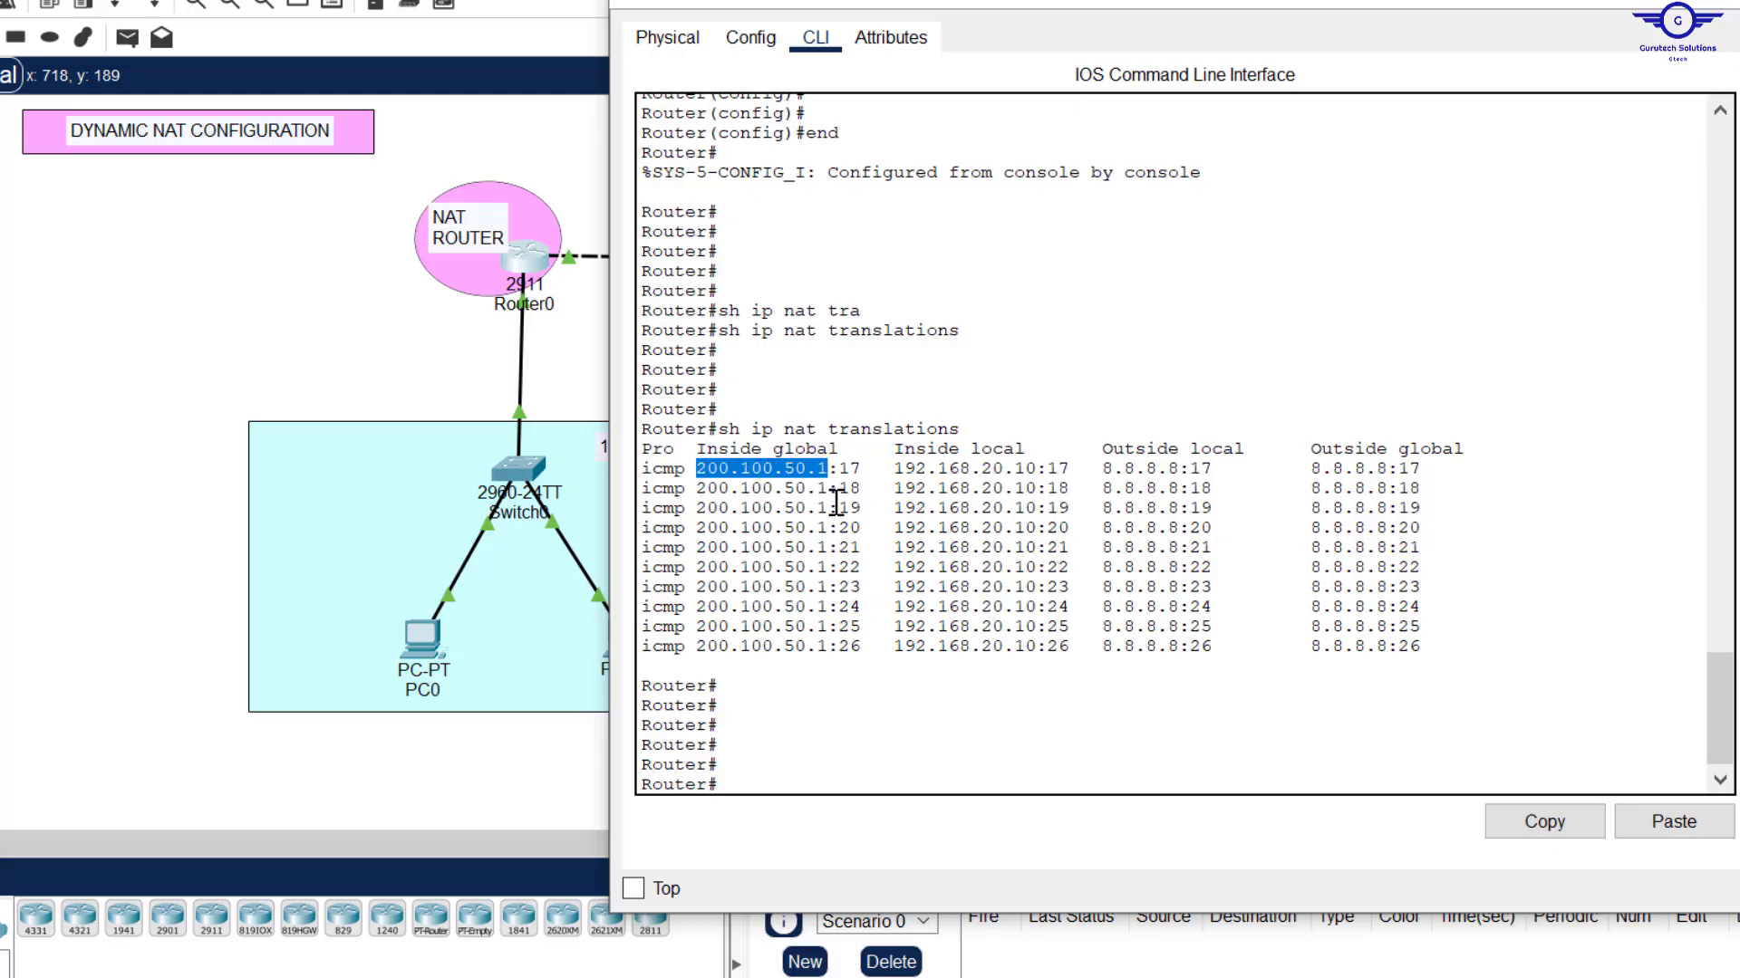
# Step: Ping 8.8.8.8 from PC1's command prompt, then return to the topology view
pyautogui.click(568, 775)
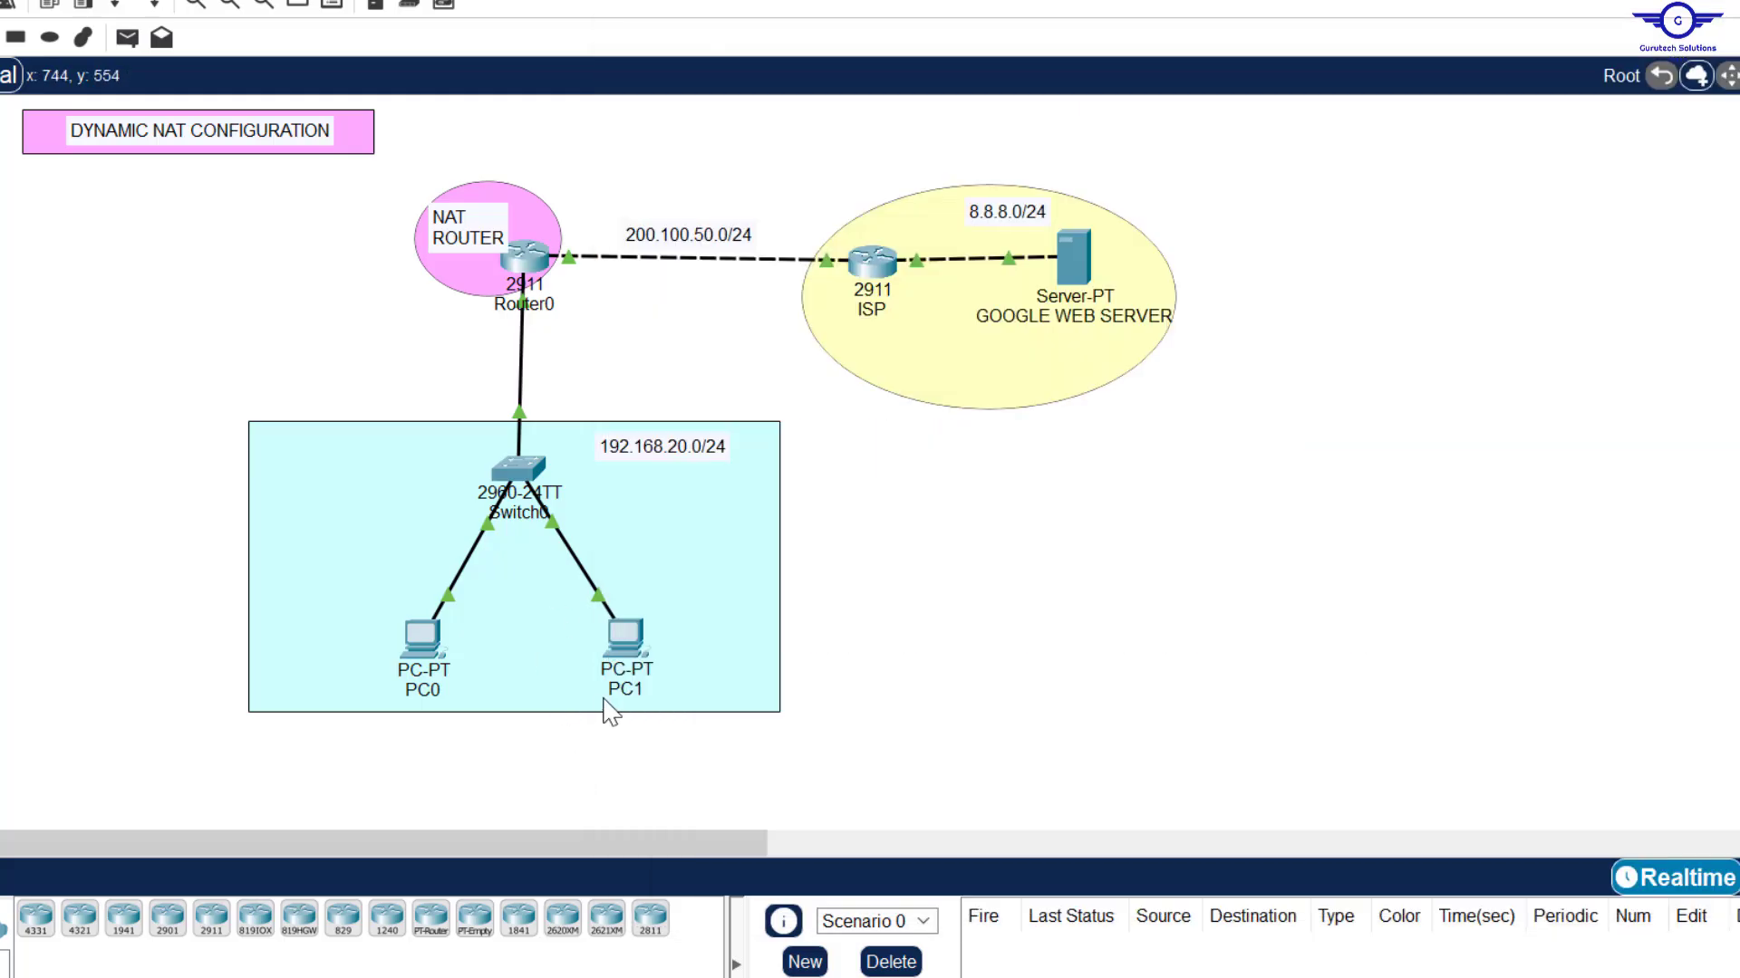
pyautogui.click(625, 640)
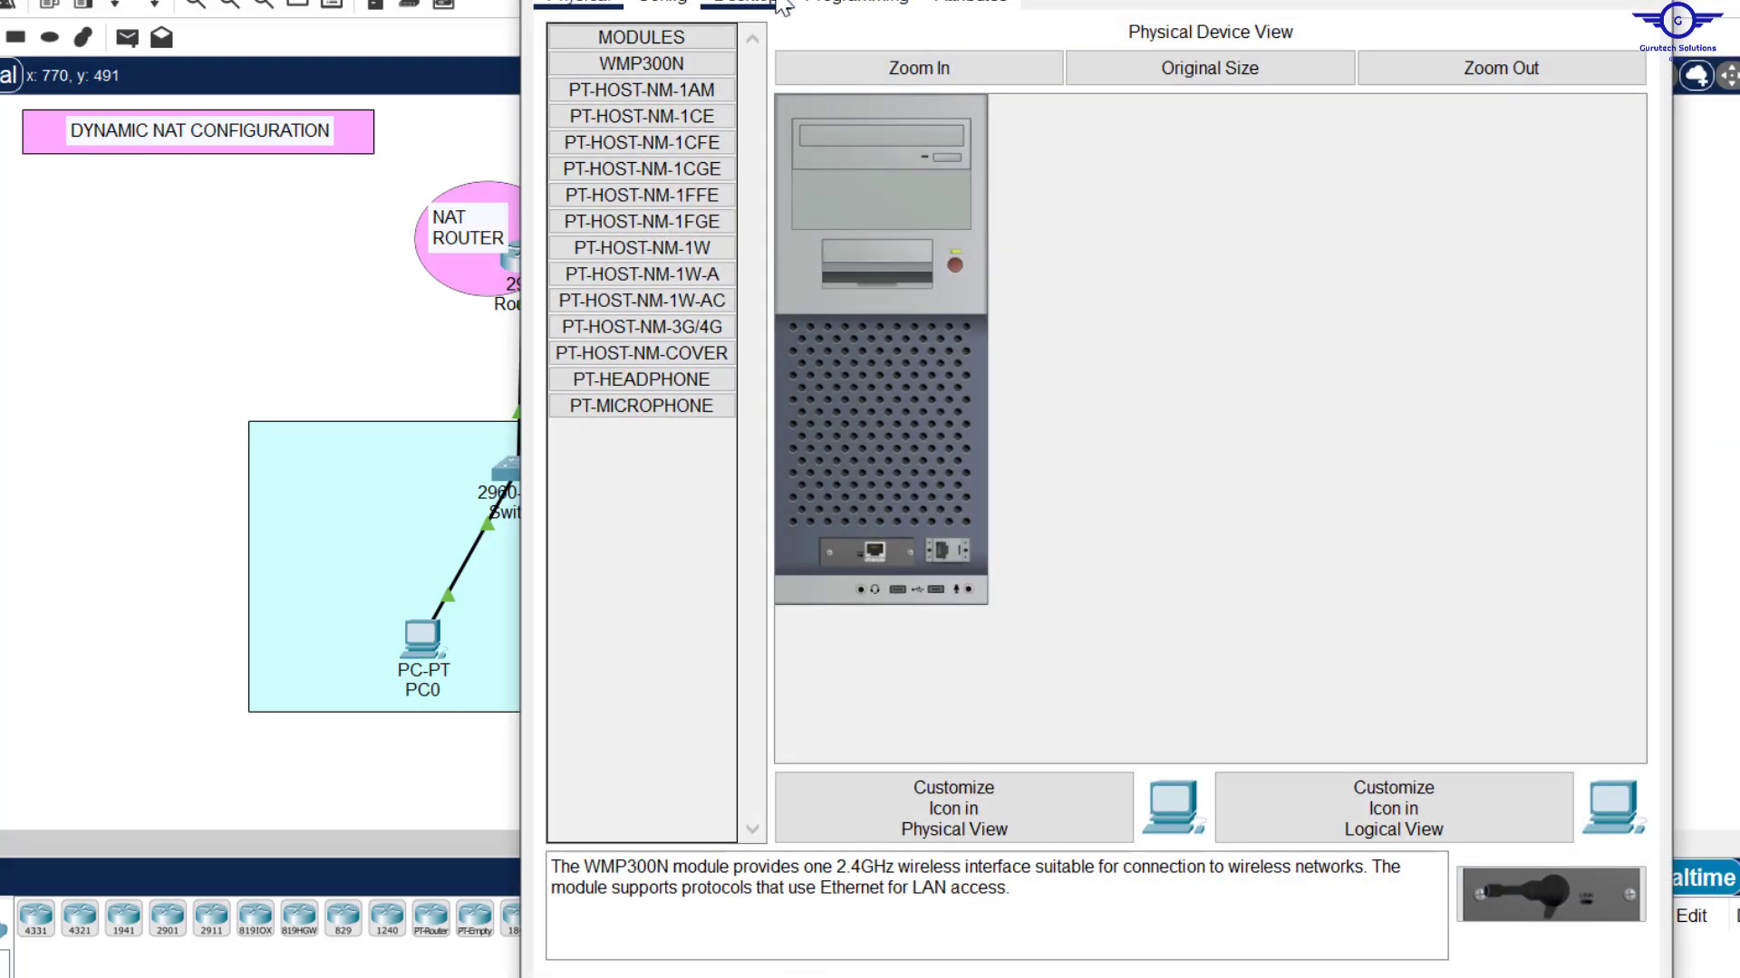
pyautogui.click(777, 3)
pyautogui.click(1304, 107)
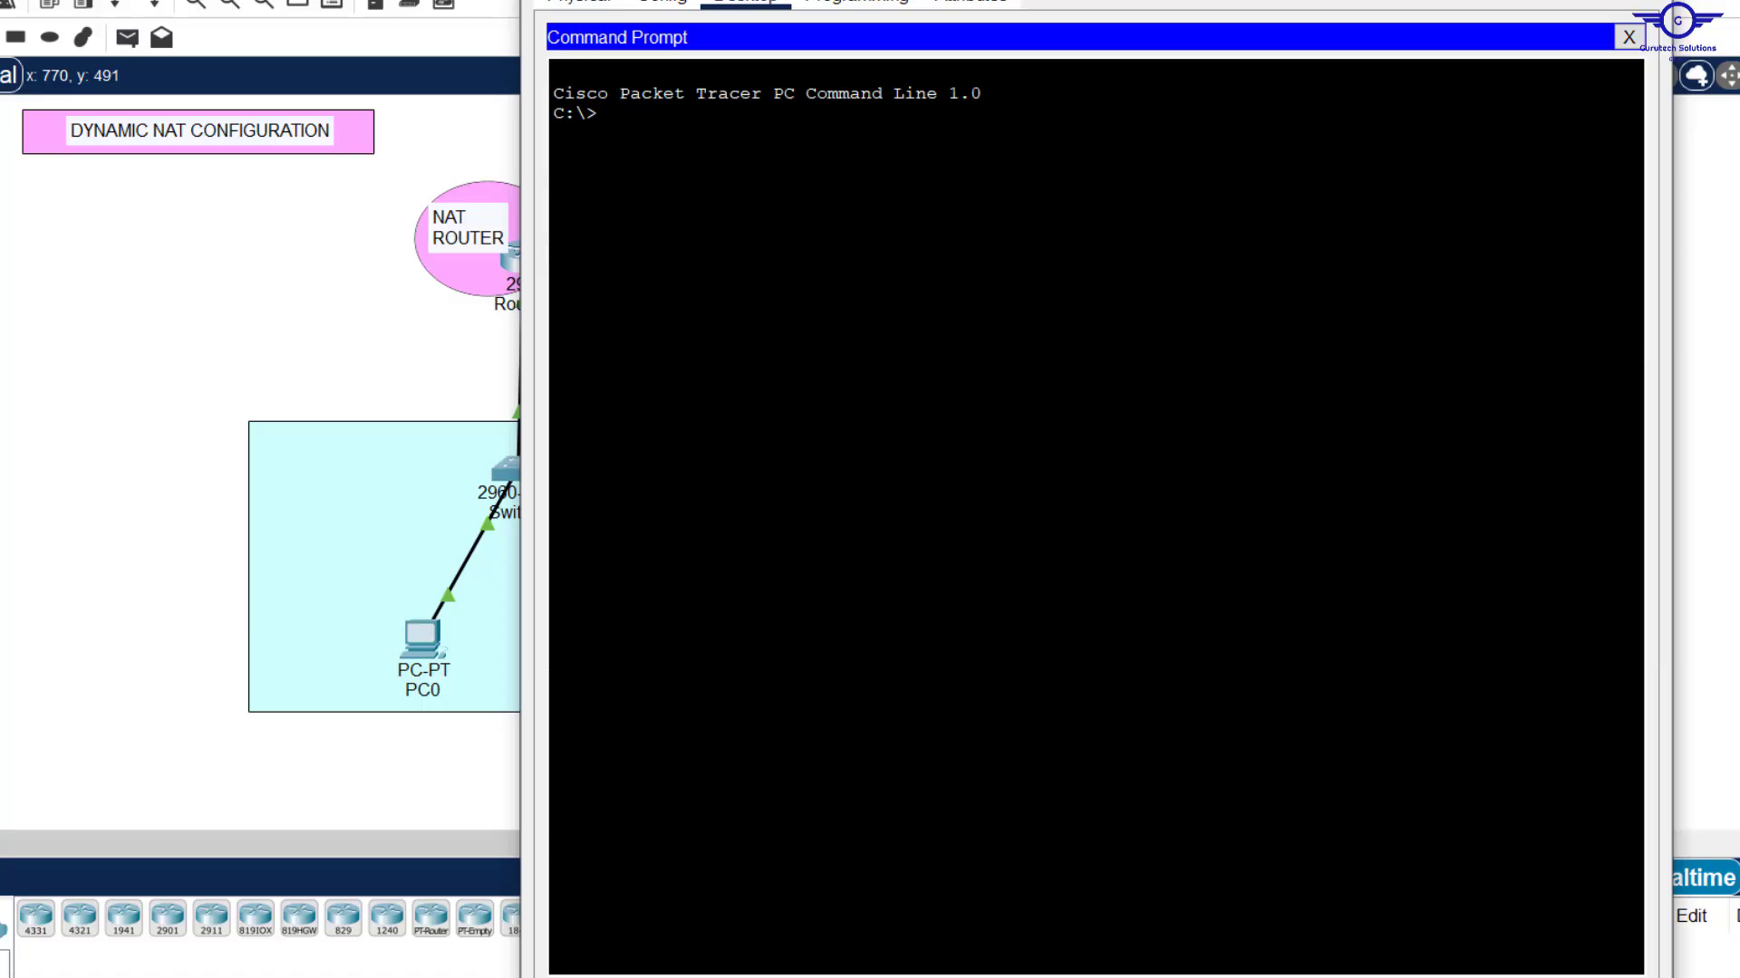
pyautogui.write('ping 9')
pyautogui.press('Return')
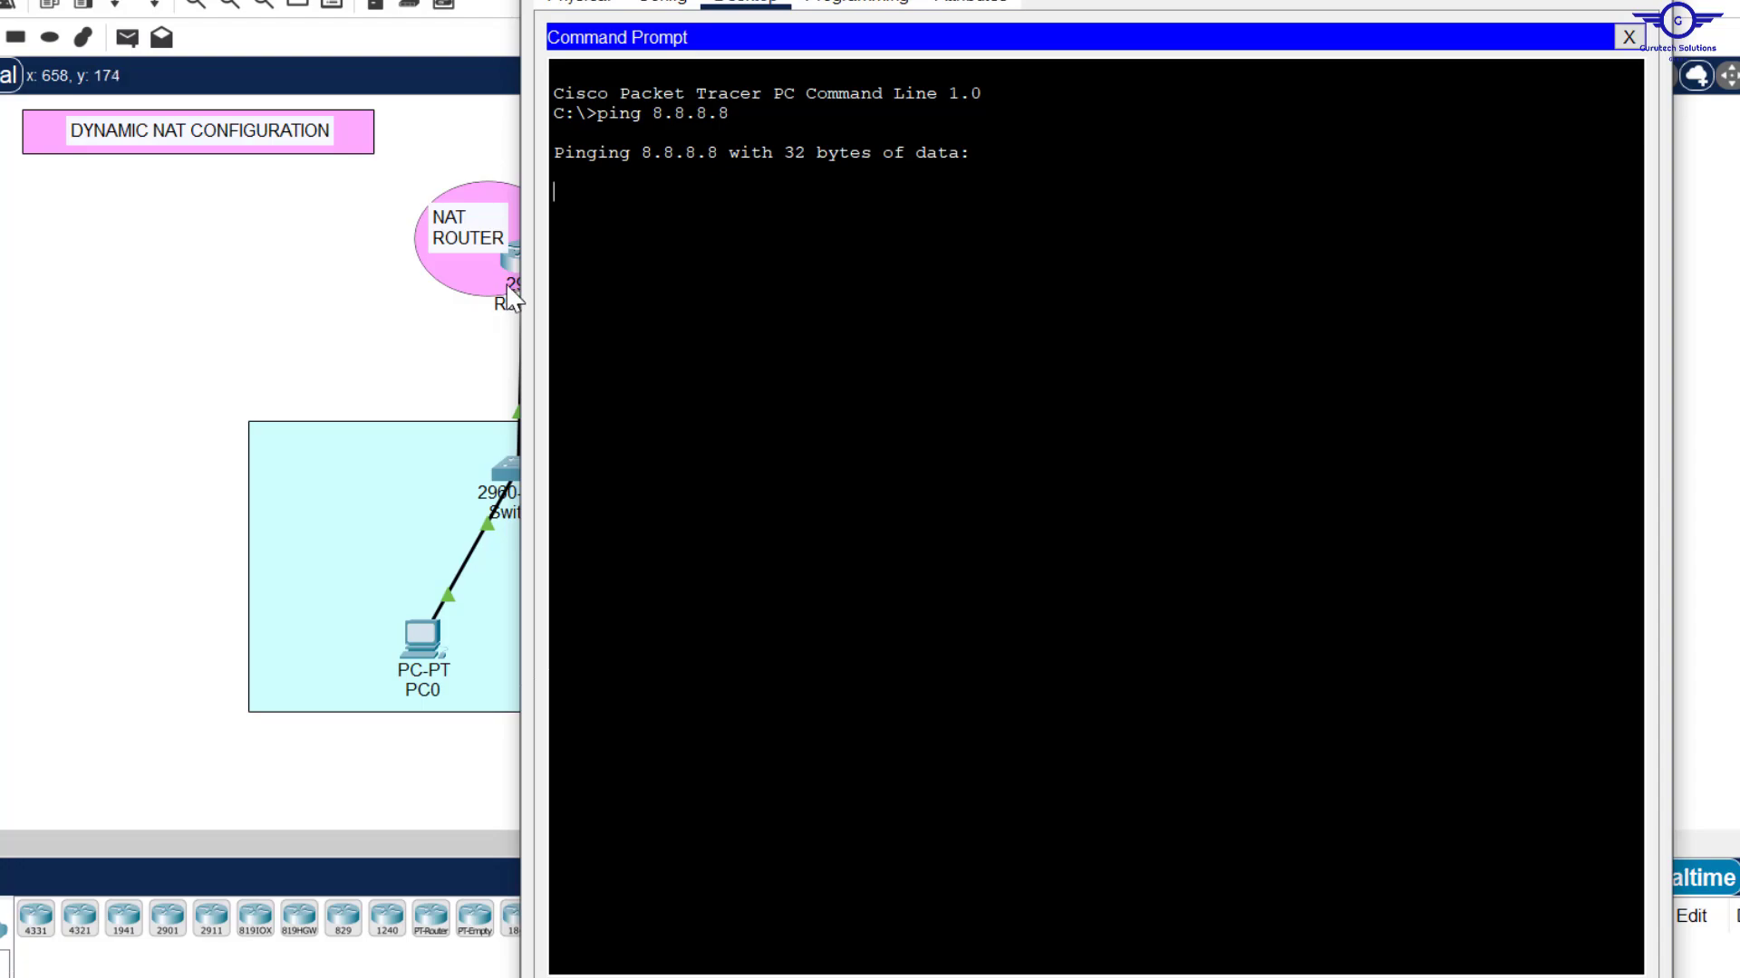
pyautogui.click(442, 370)
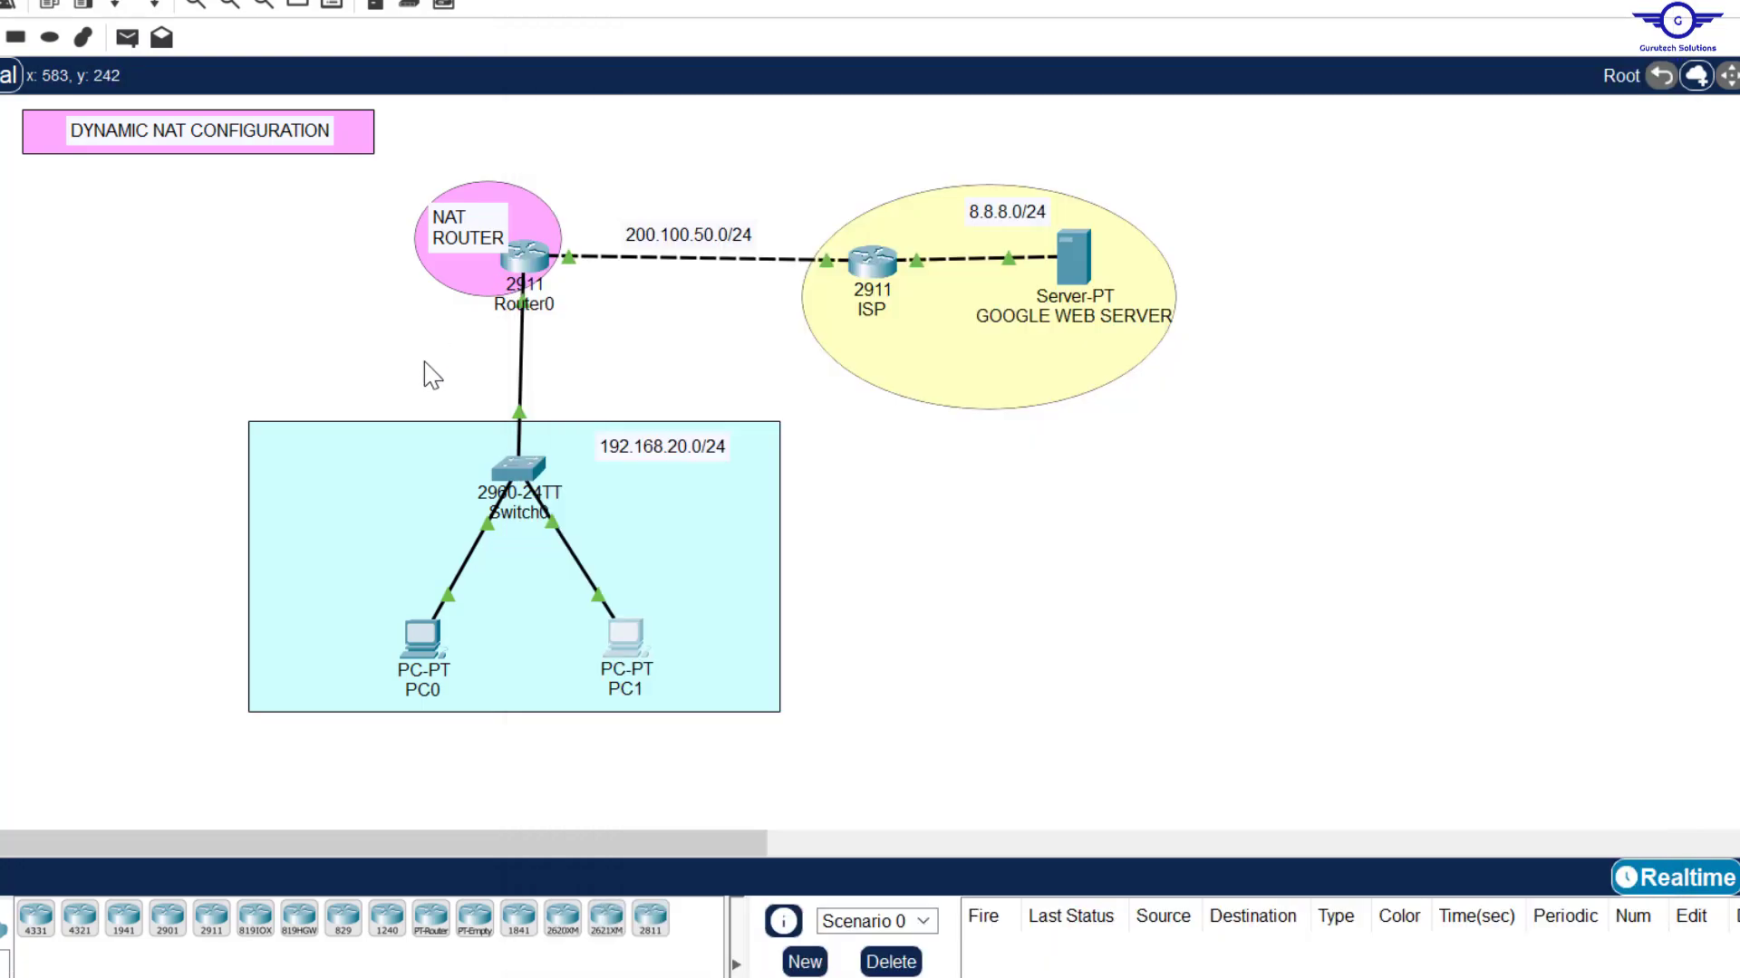
# Step: Rerun sh ip nat translations and highlight the four 192.168.20.20-to-200.100.50.2 entries
pyautogui.click(530, 263)
pyautogui.click(910, 582)
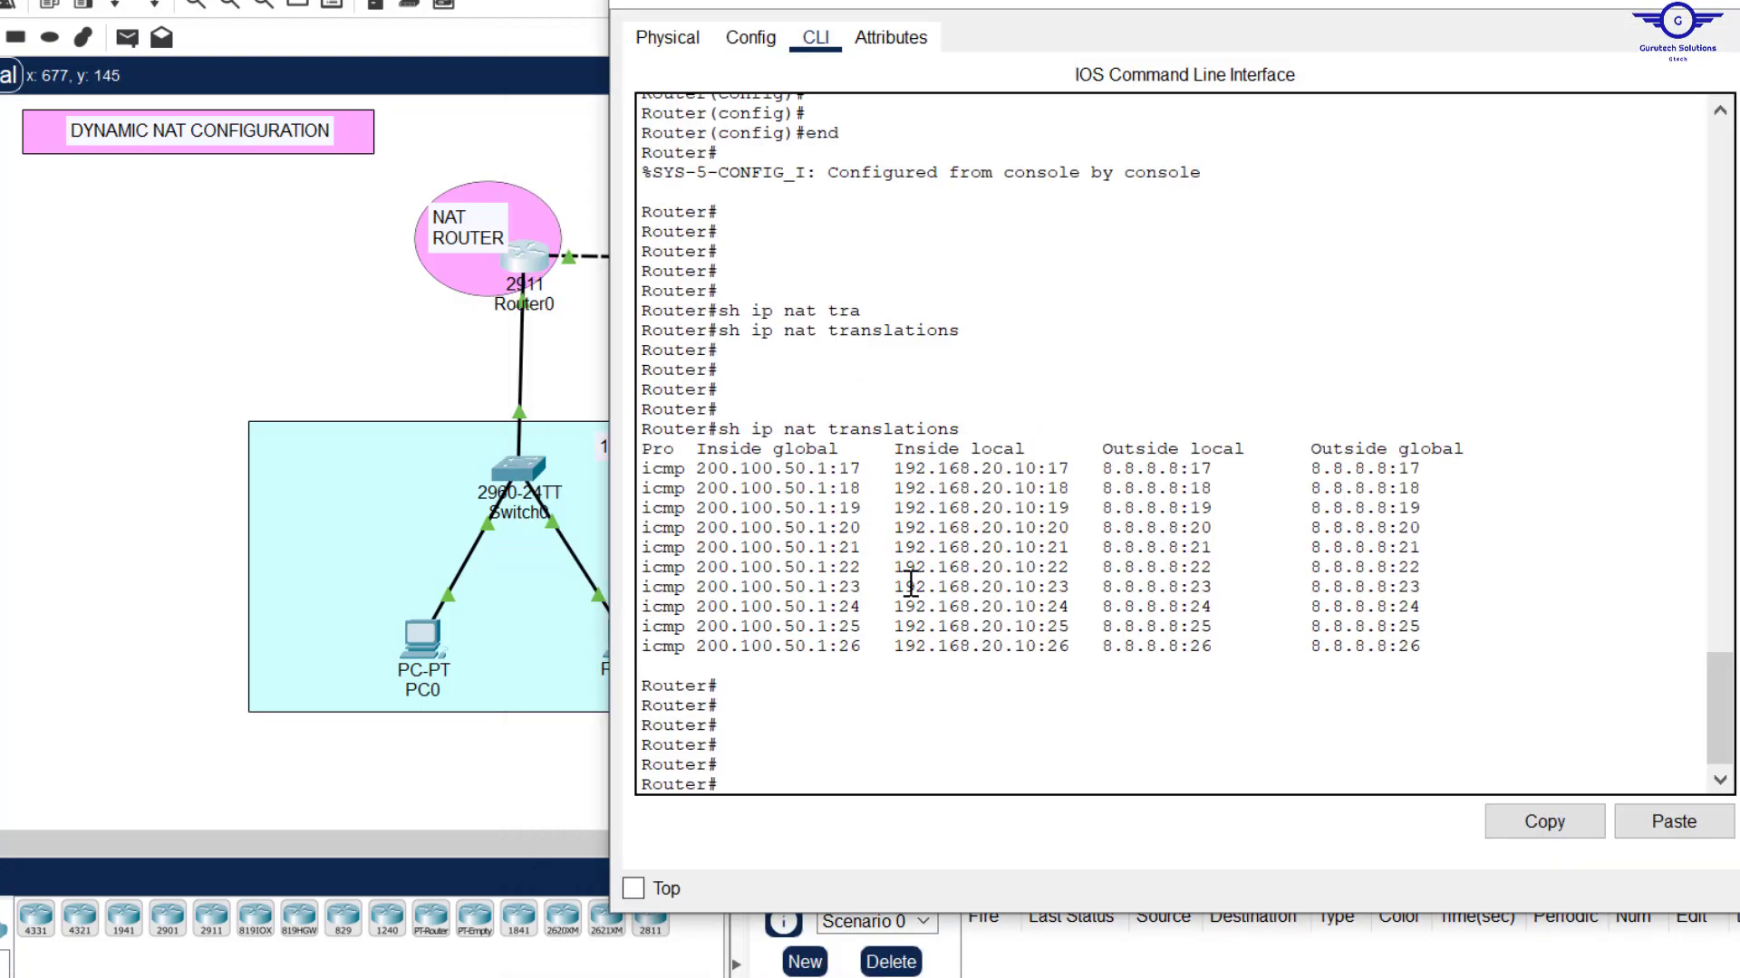
pyautogui.press('Up')
pyautogui.press('Return')
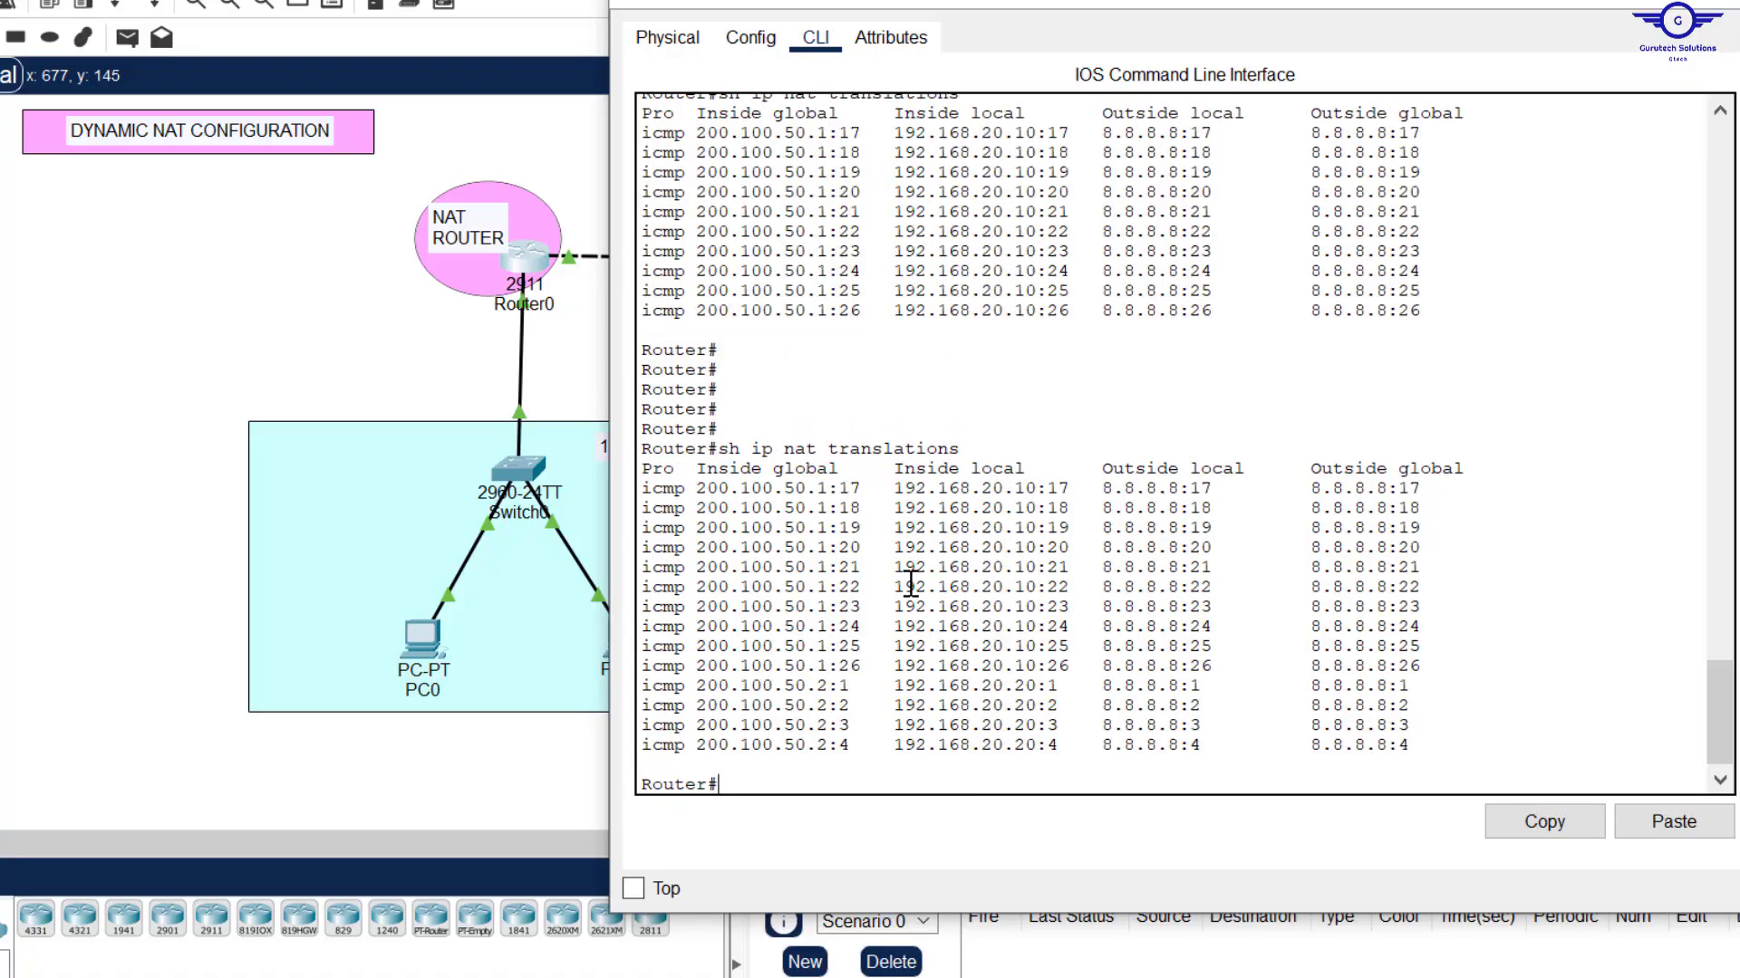
pyautogui.moveTo(859, 745); pyautogui.dragTo(639, 679)
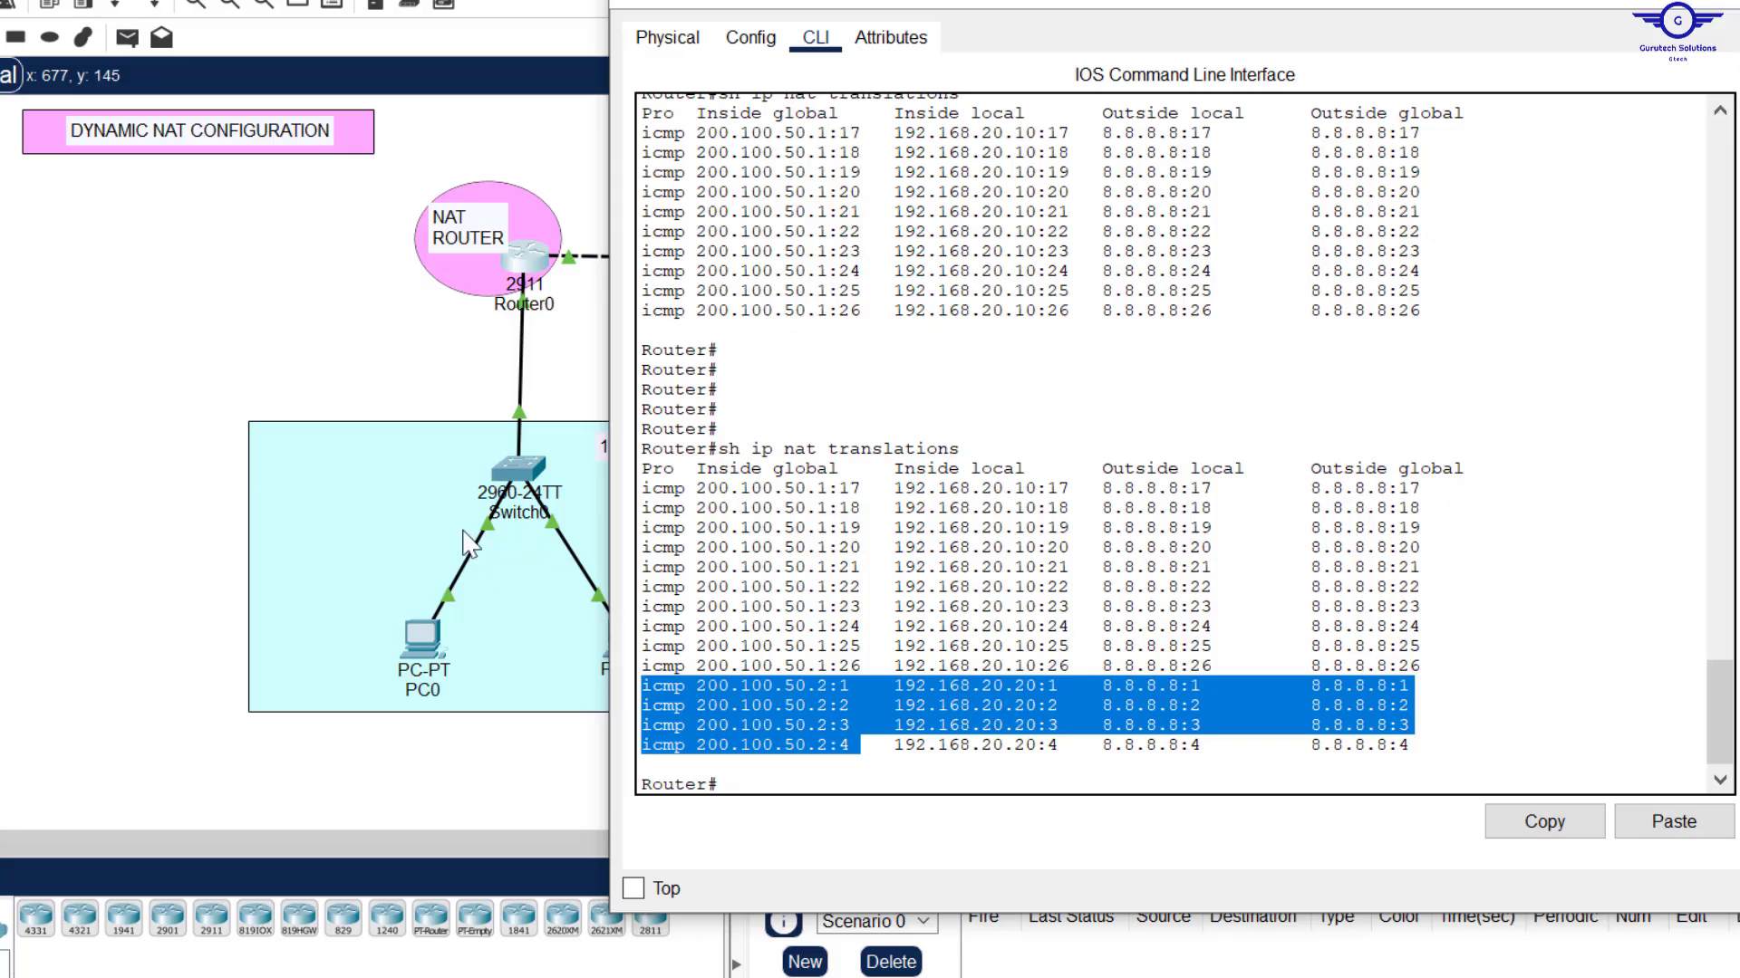
pyautogui.click(433, 380)
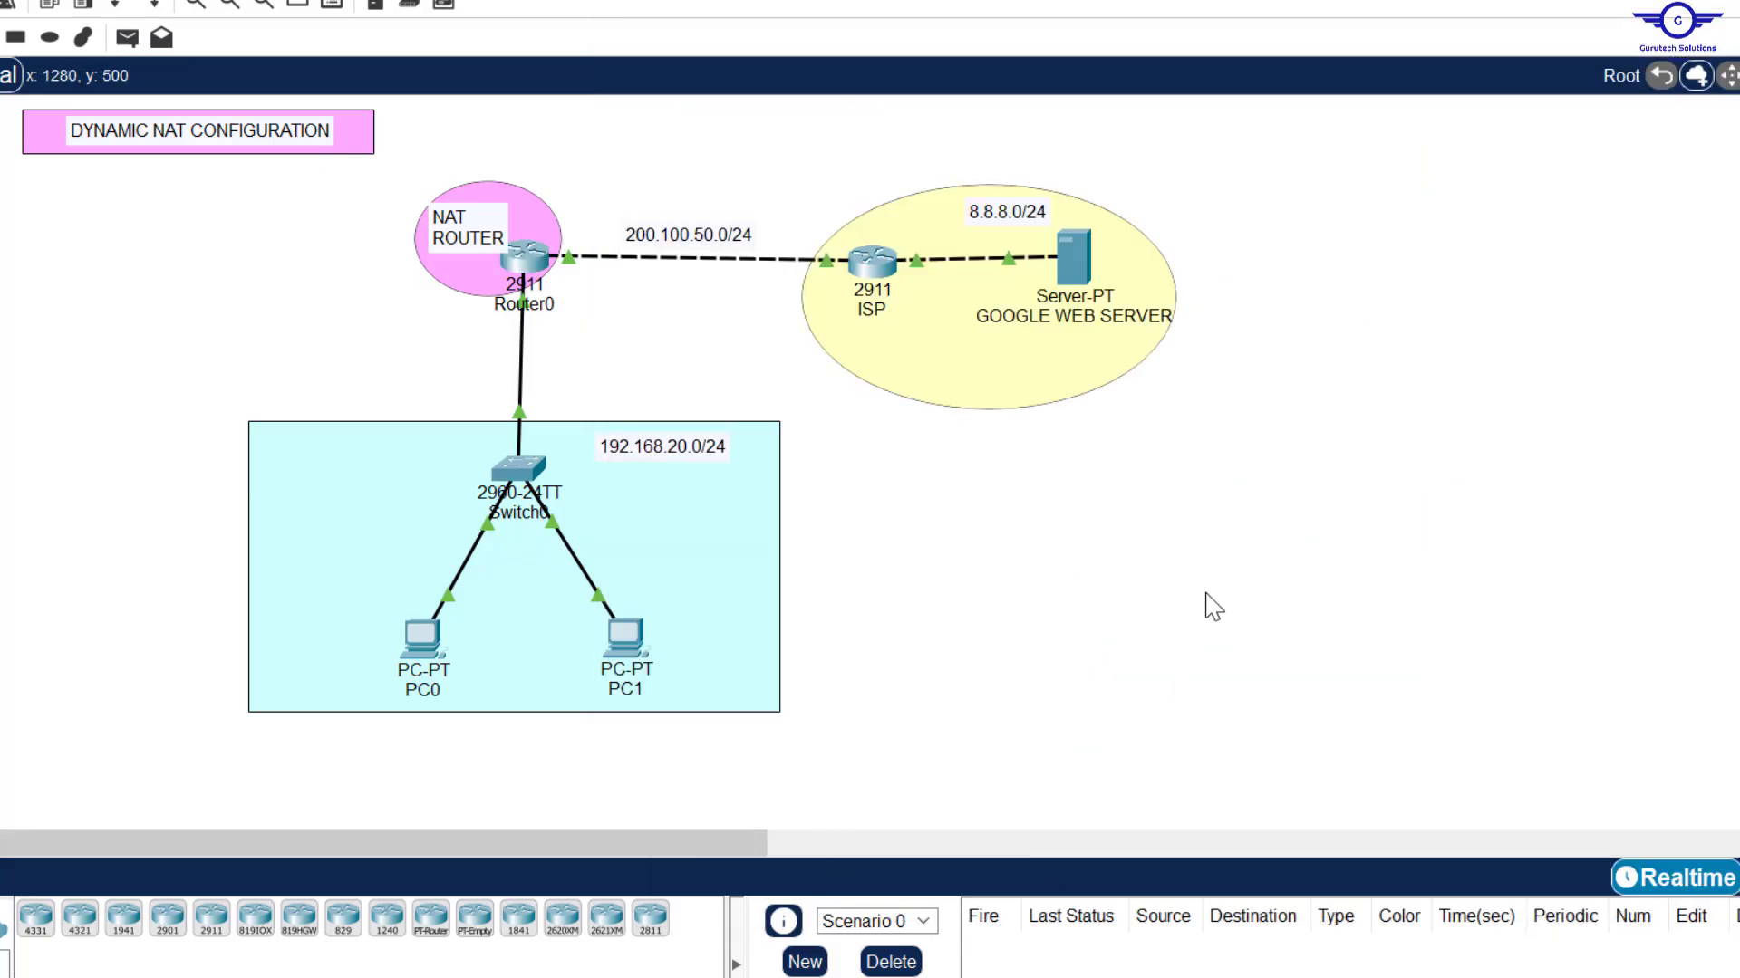